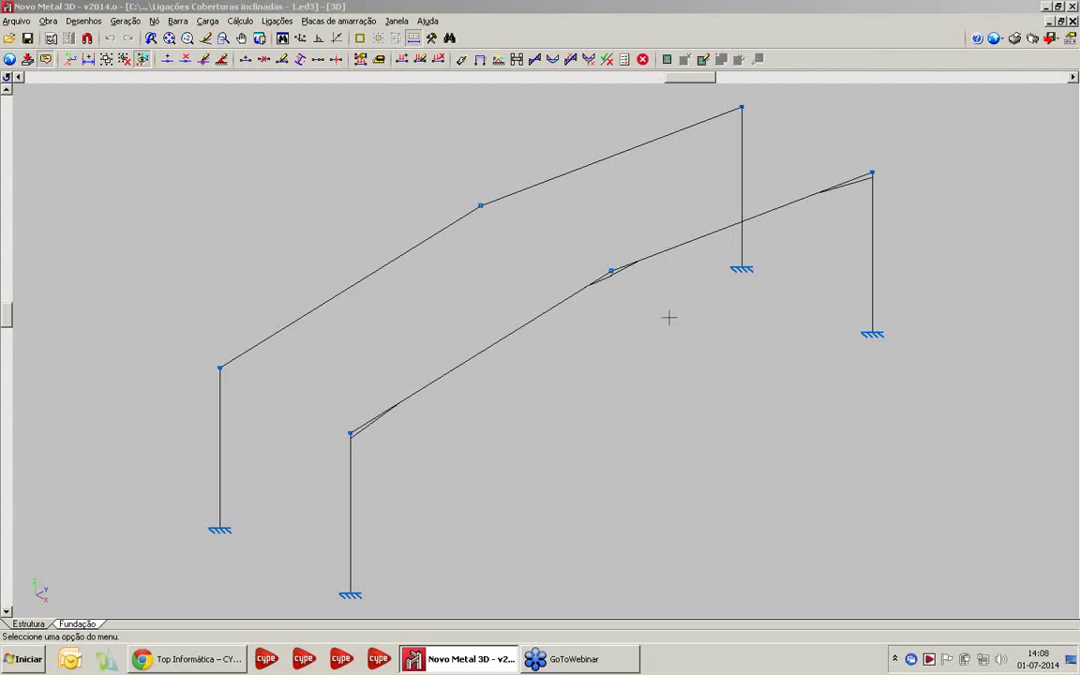
Open the 3D view of the complete structure and examine the columns, beams and haunches of both frames from several angles
click(16, 21)
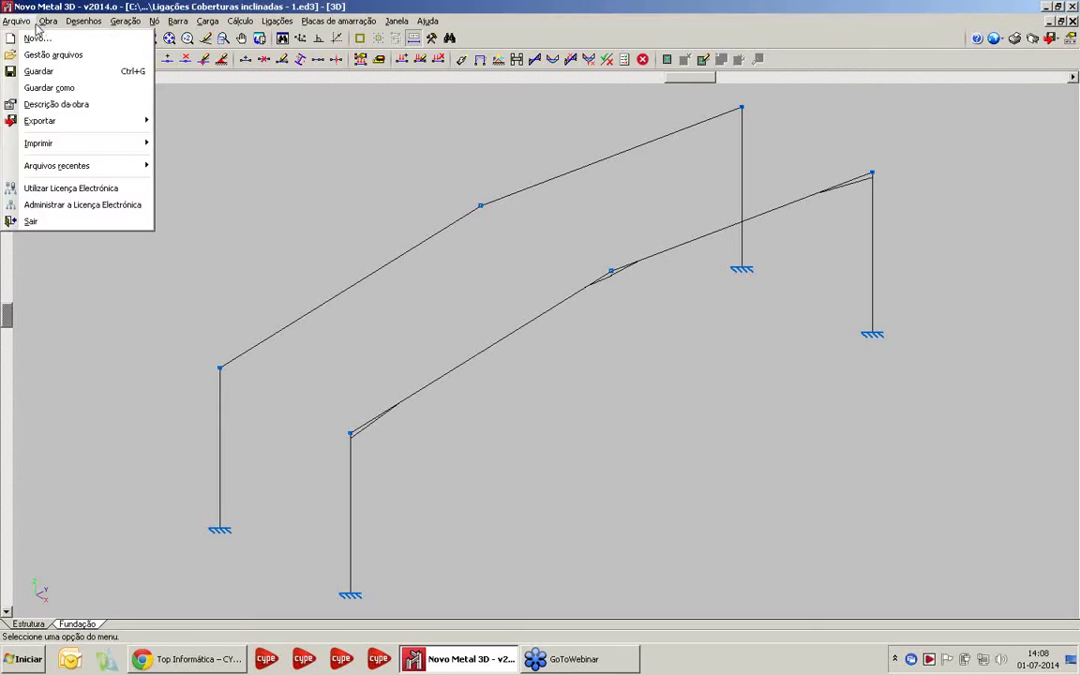
mouse_move(47, 21)
mouse_move(83, 161)
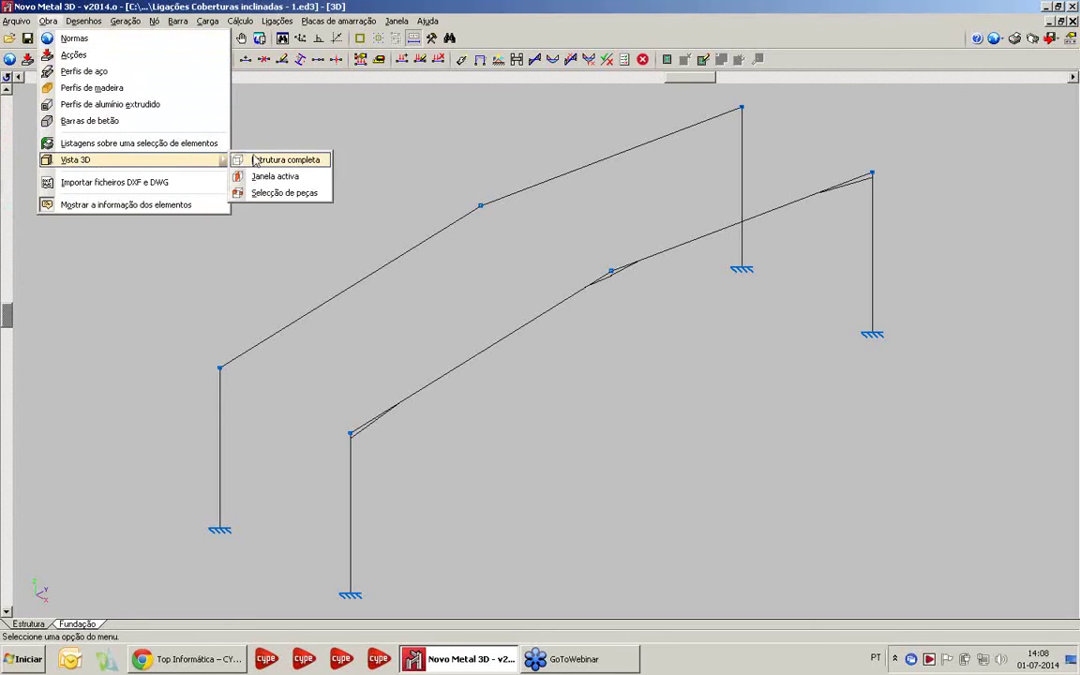
click(282, 160)
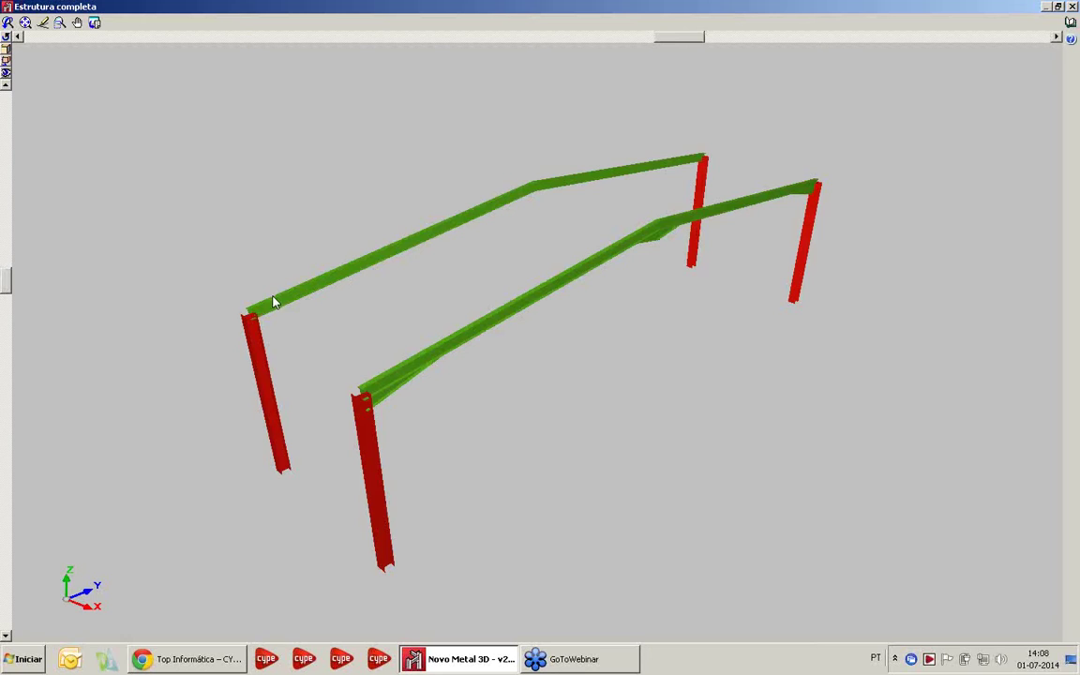
middle_drag(337, 376, 301, 440)
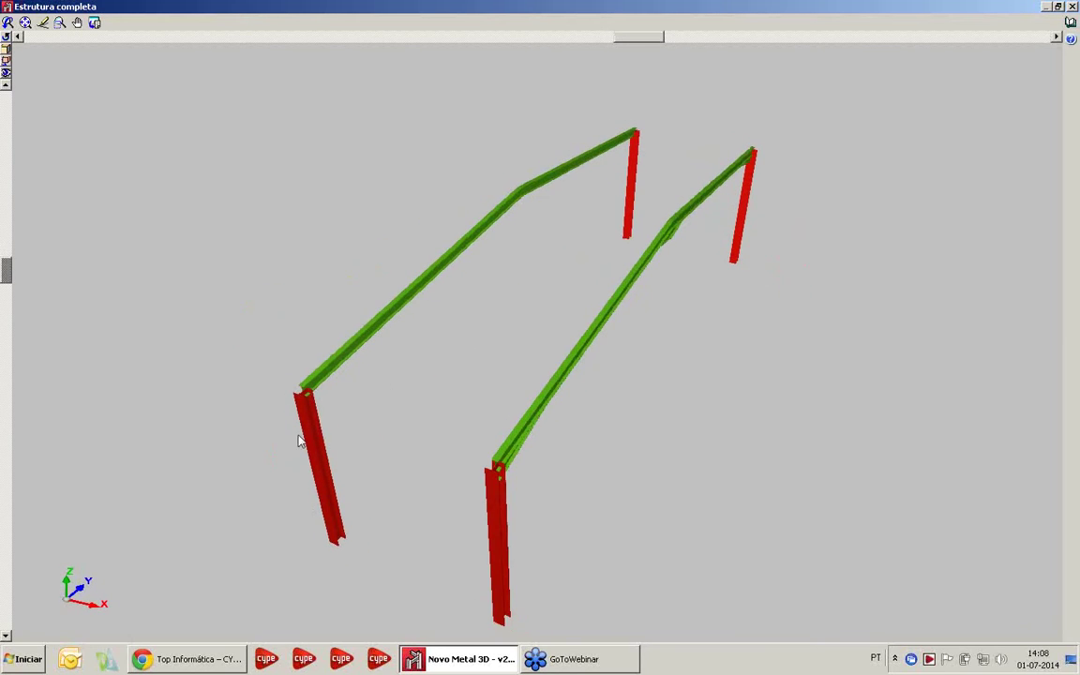
middle_drag(328, 382, 351, 295)
middle_drag(214, 439, 177, 349)
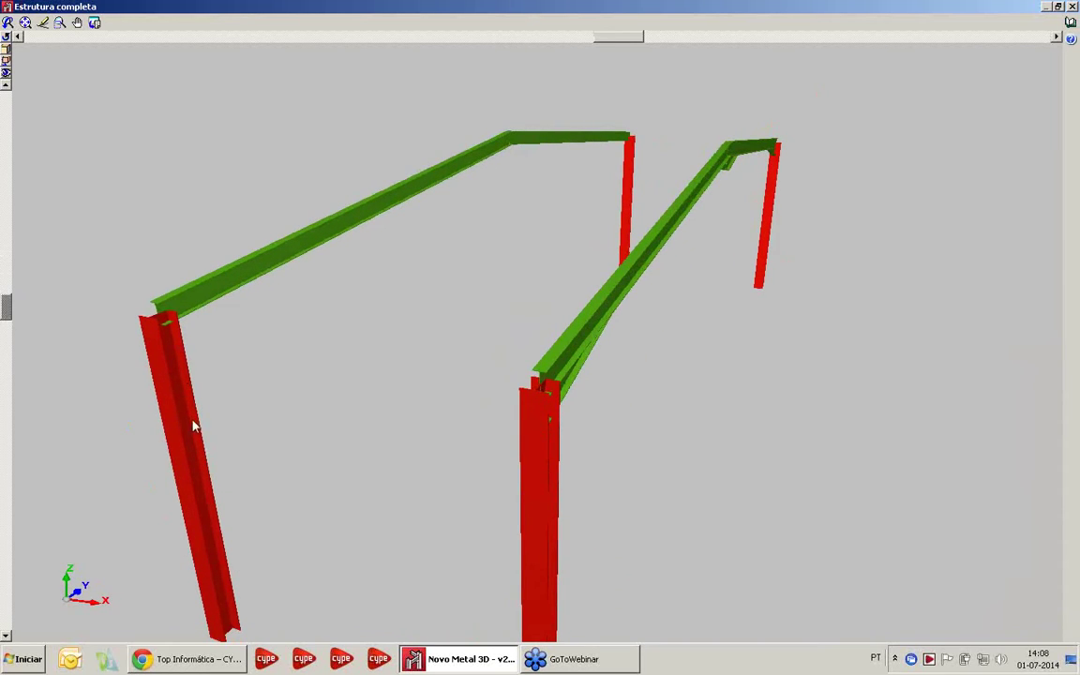
middle_drag(250, 448, 176, 330)
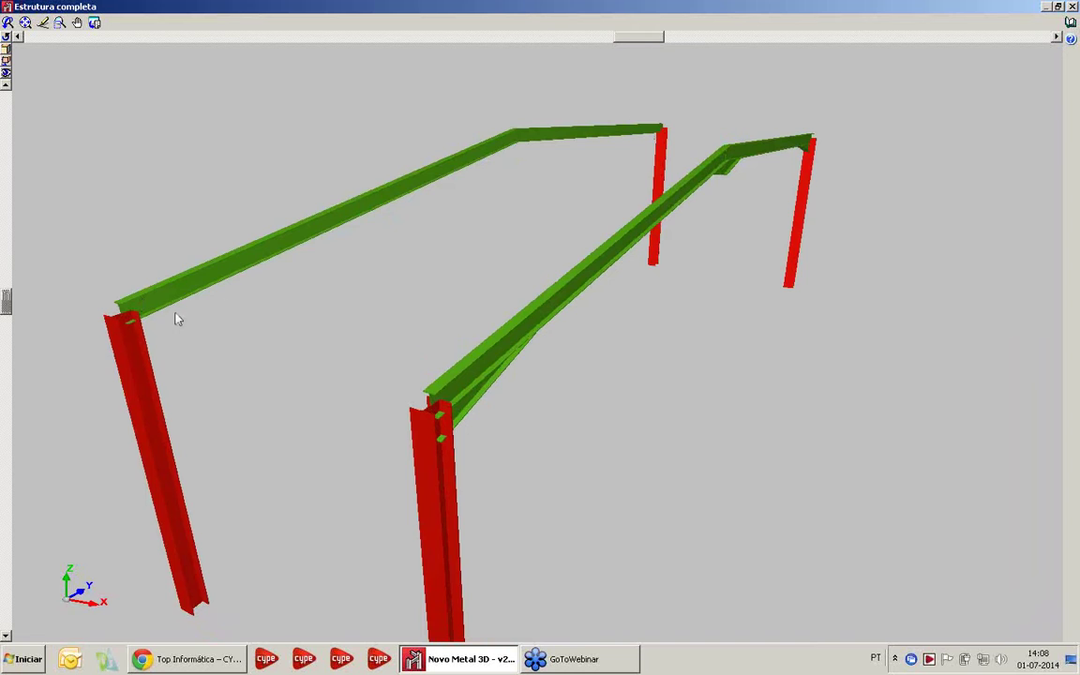
middle_drag(423, 407, 193, 267)
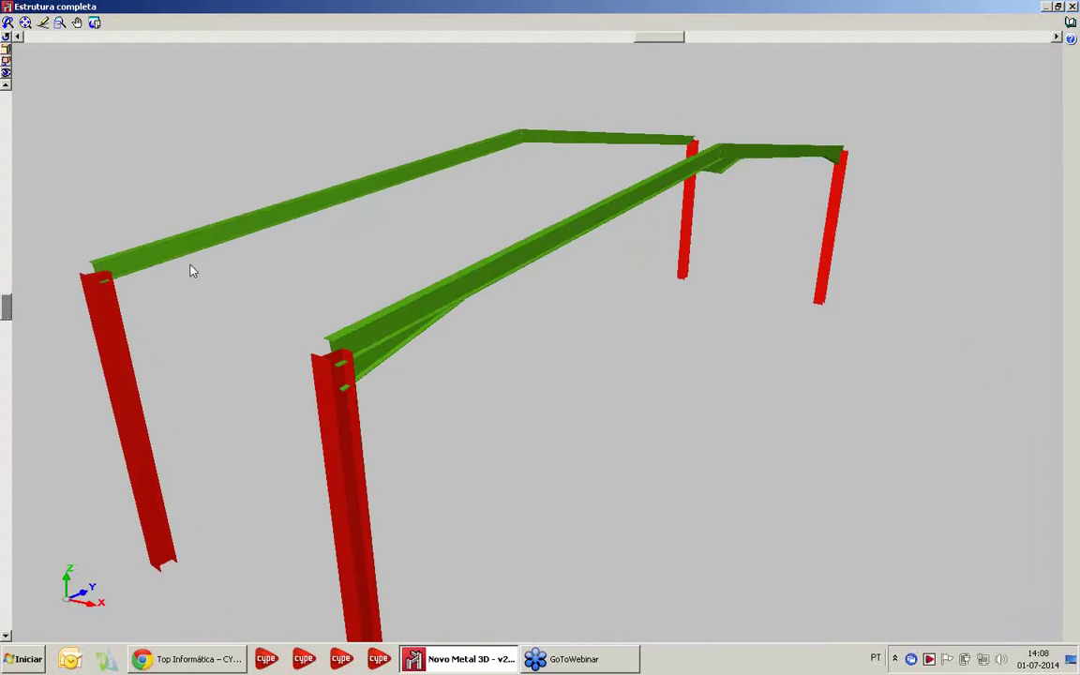
middle_drag(465, 332, 392, 337)
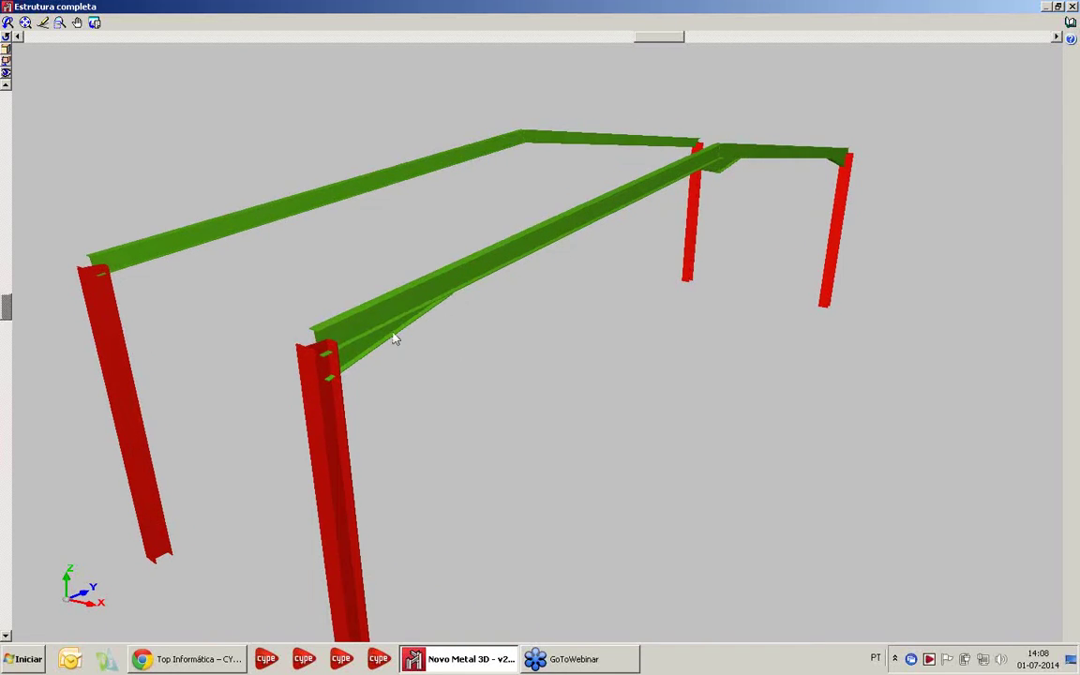
middle_drag(720, 176, 290, 330)
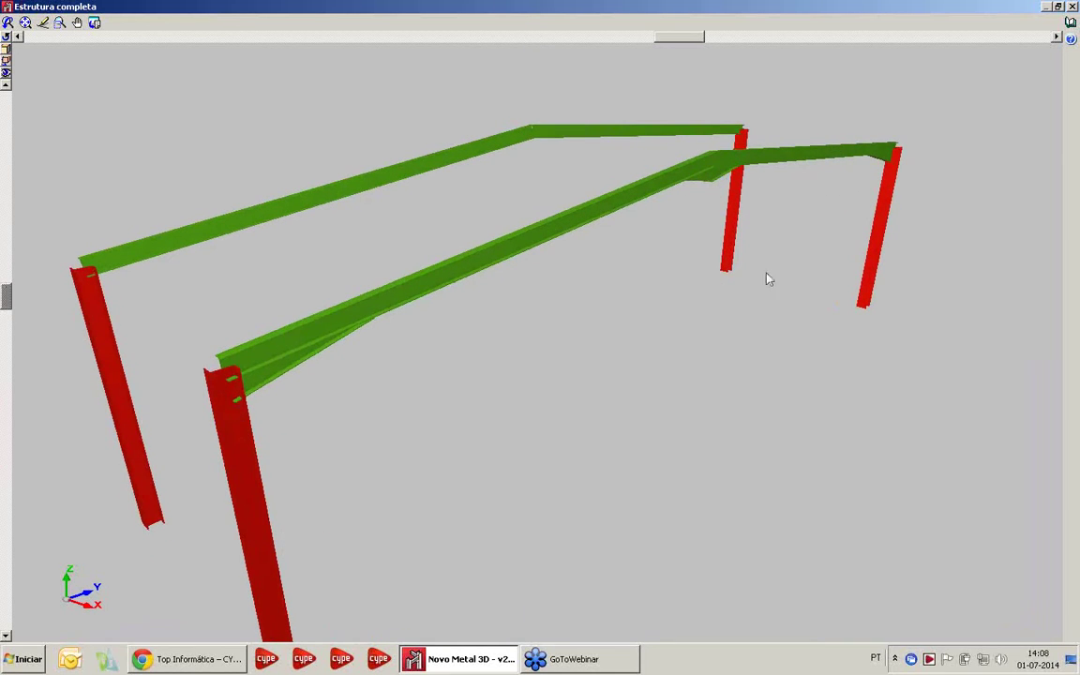
middle_drag(766, 278, 684, 334)
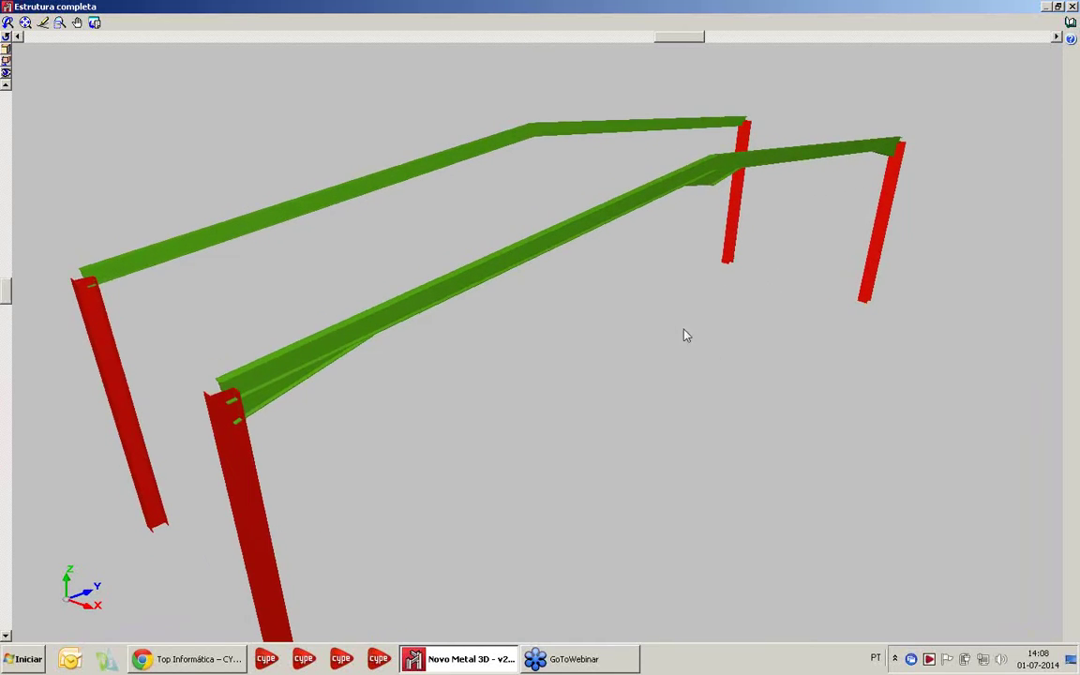
click(1071, 6)
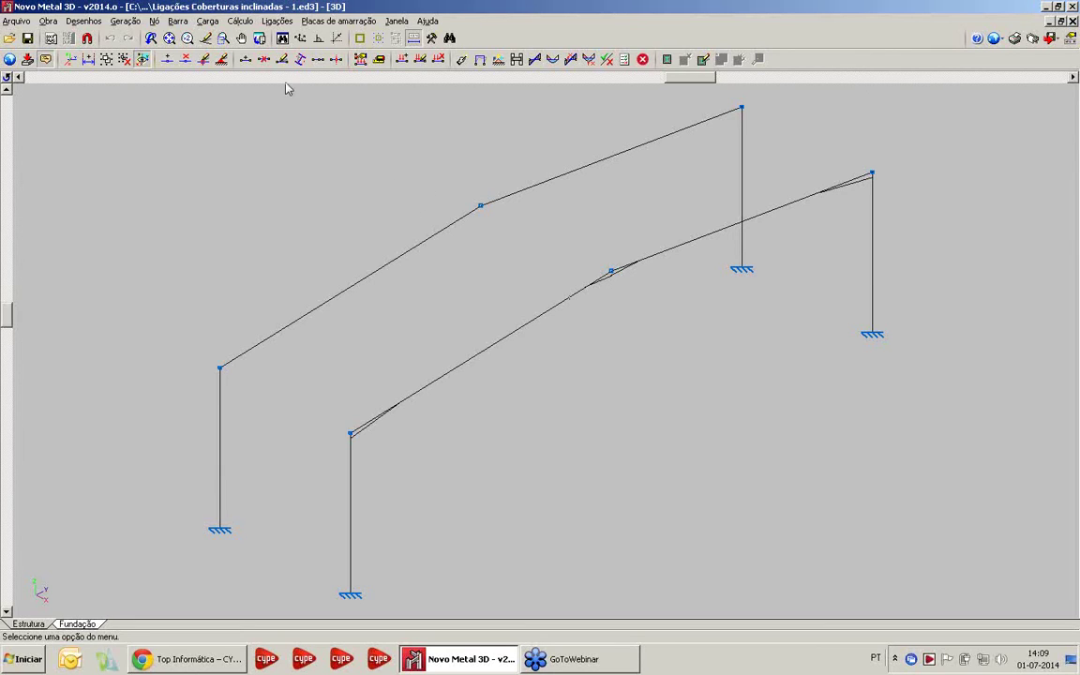
Calculate the structure with the "Não dimensionar perfis" option and close the final calculation report
click(243, 22)
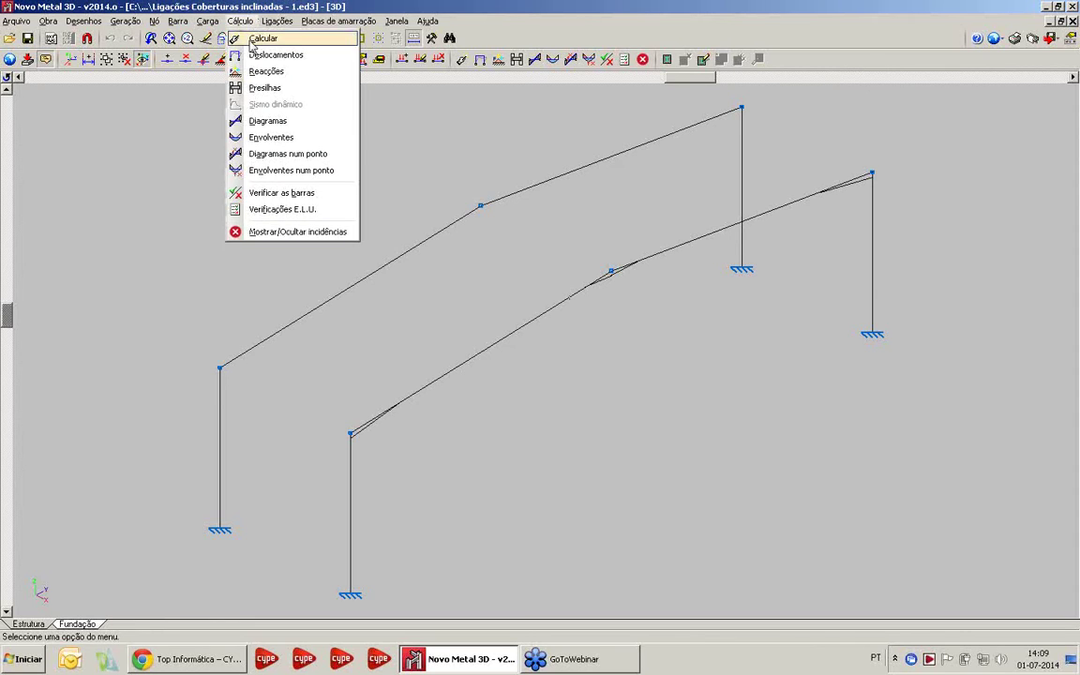
click(261, 38)
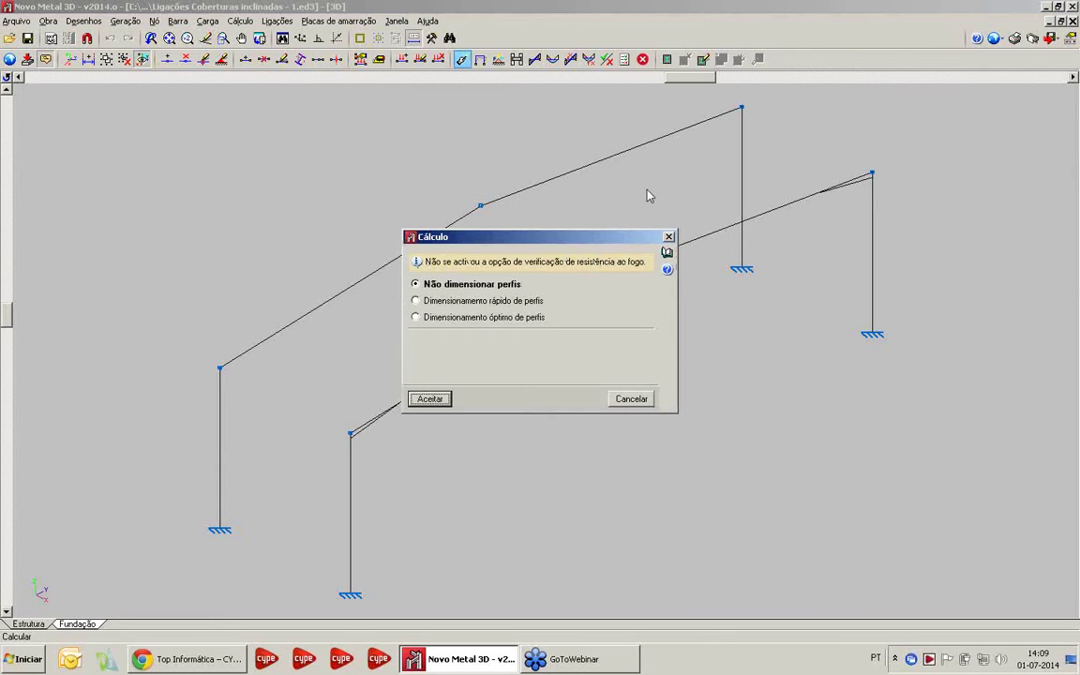
click(430, 400)
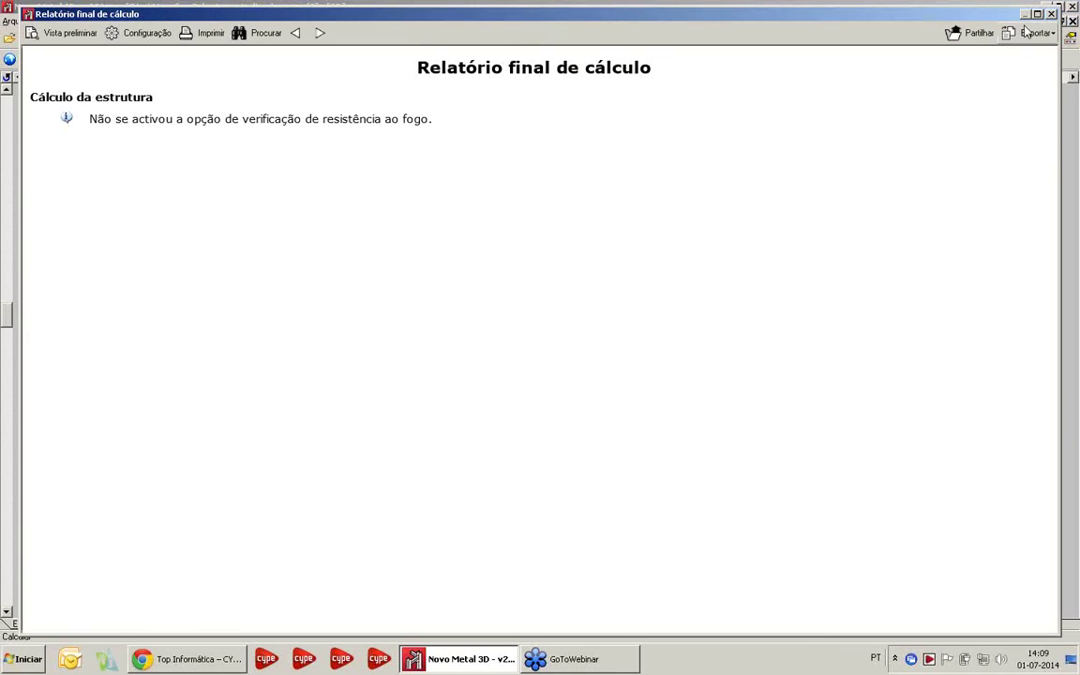
click(1052, 14)
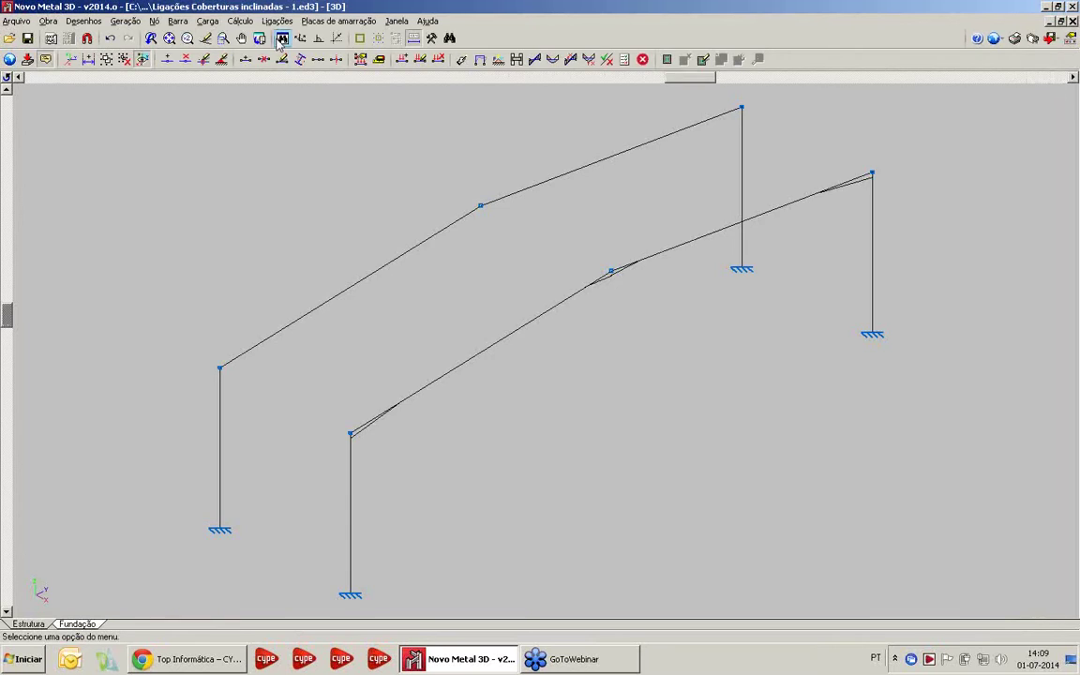
Run the bar verification on the structure, accepting the default lateral buckling parameters, and check the profiles of both frames
click(240, 21)
click(281, 191)
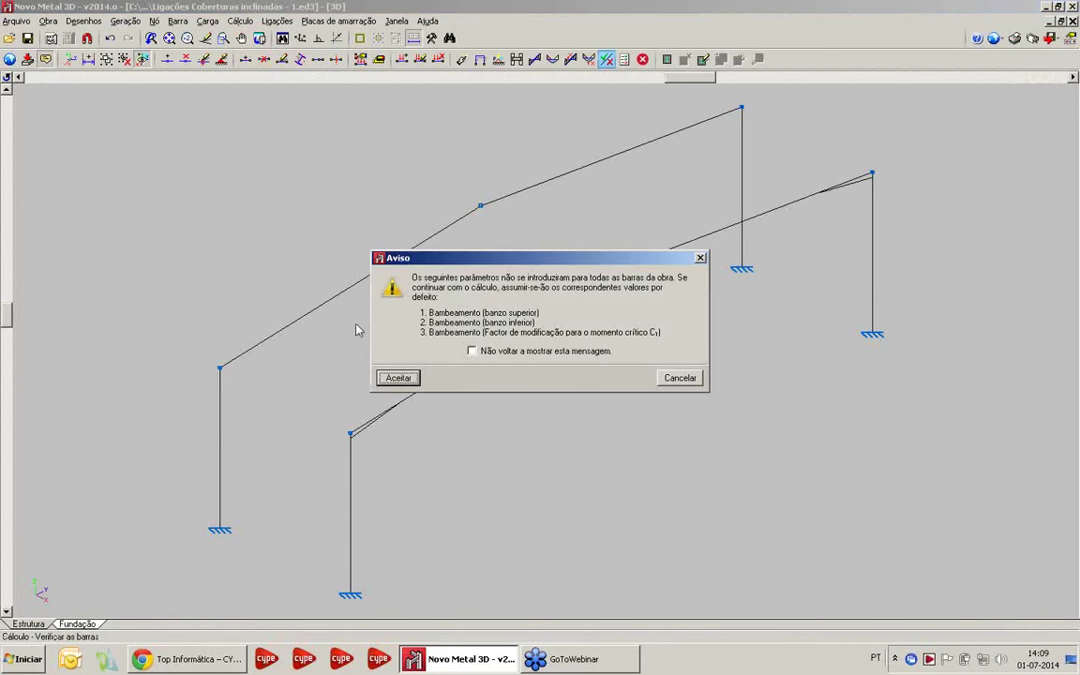
click(408, 378)
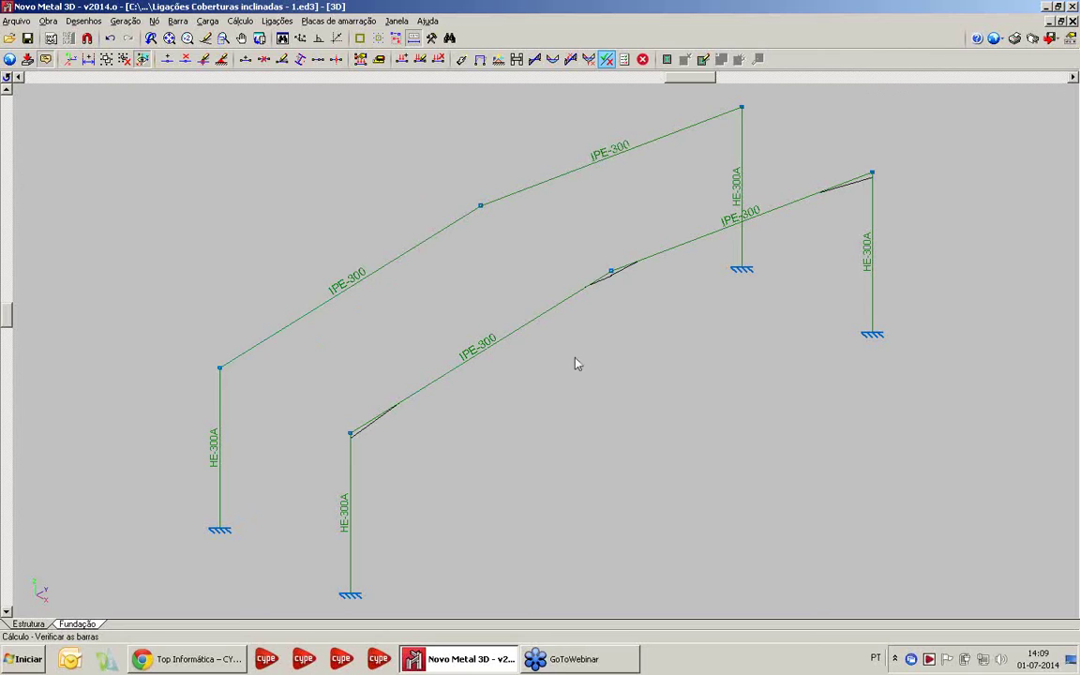
mouse_move(577, 363)
middle_down()
mouse_move(592, 362)
mouse_move(574, 378)
middle_up()
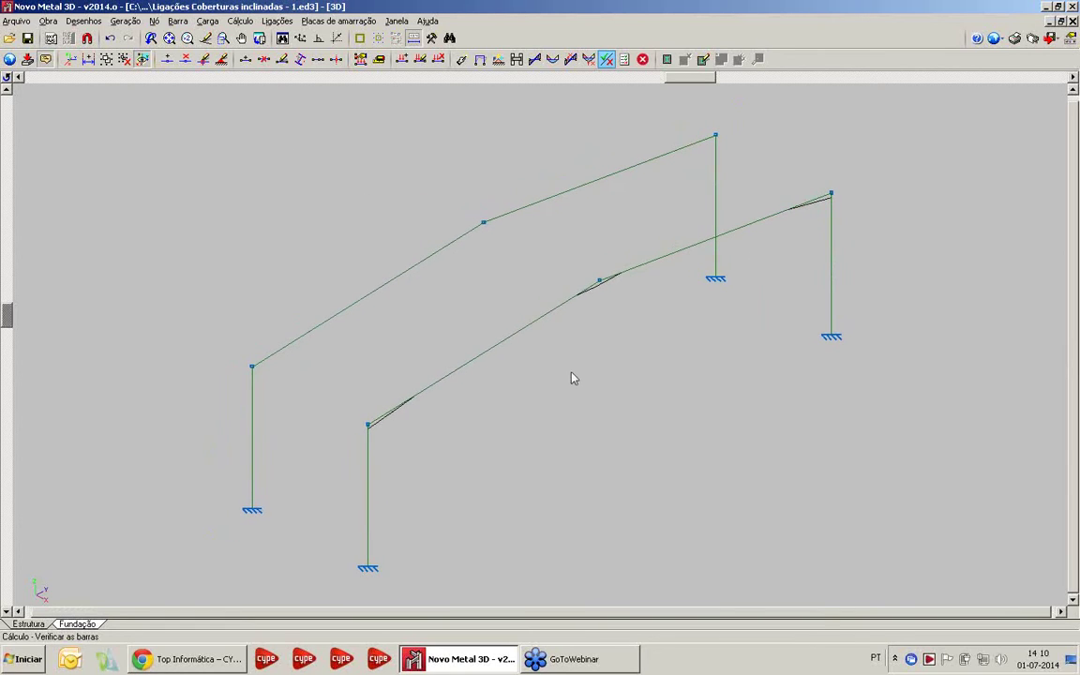
Open the connection options and review the series, steel class and available diameters for non-preloaded bolts
click(279, 24)
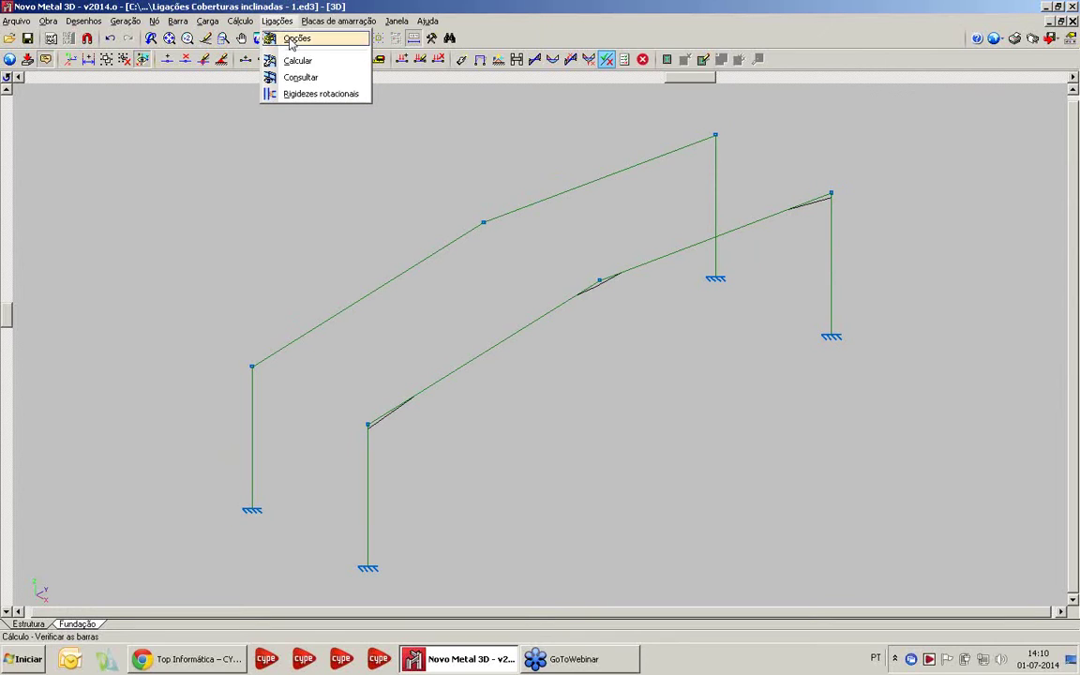
click(293, 40)
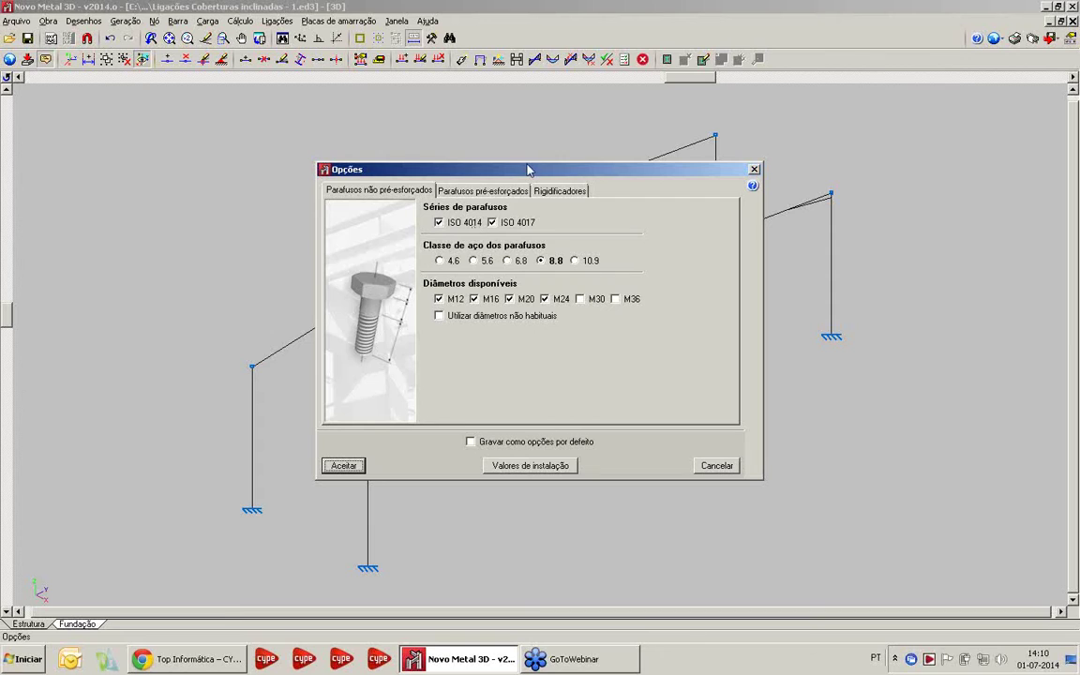
mouse_move(527, 173)
mouse_down()
mouse_move(530, 161)
mouse_move(537, 170)
mouse_up()
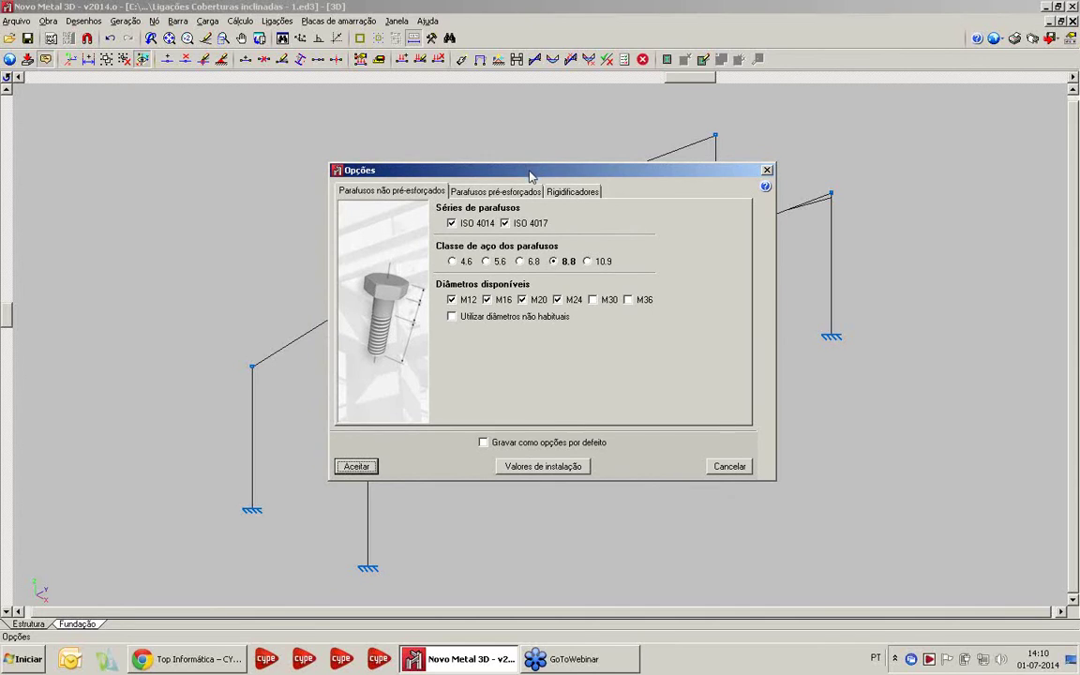
drag(532, 170, 549, 183)
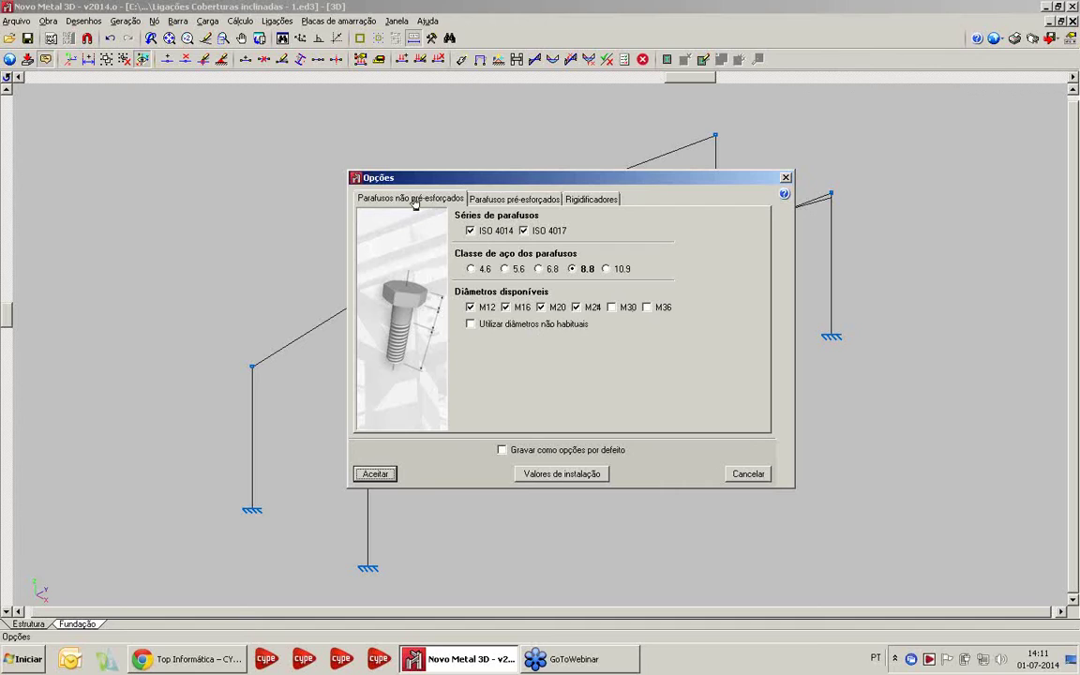
Review the preloaded bolt options, compare friction surface classes B and A, and return the selection to class C (µ = 0.30)
click(511, 201)
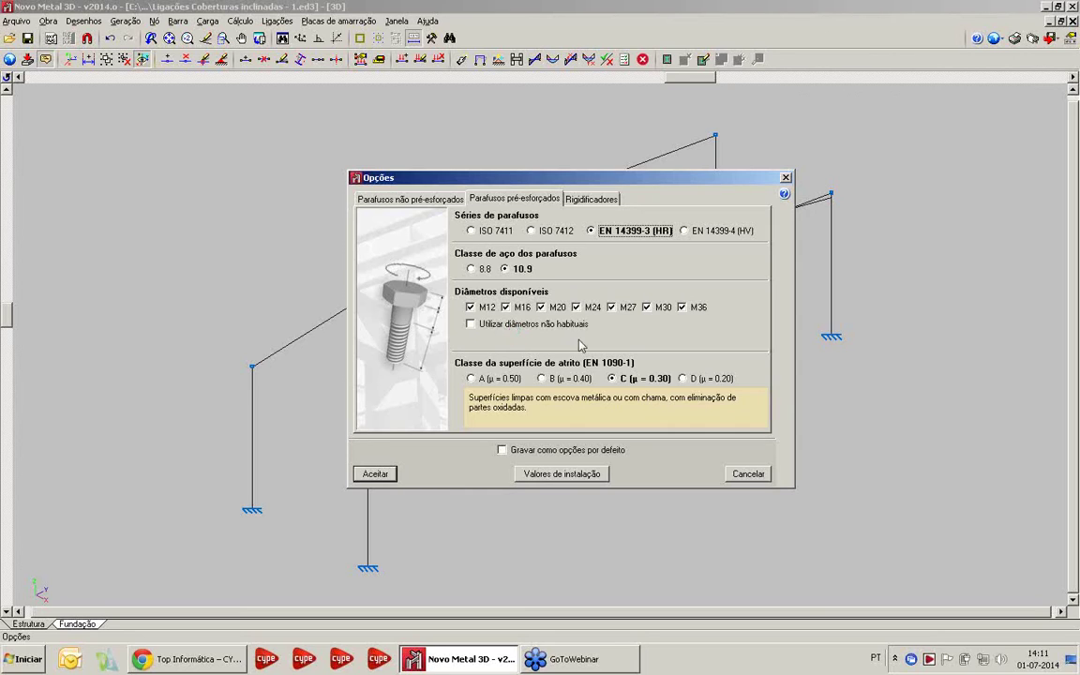
click(567, 379)
click(502, 379)
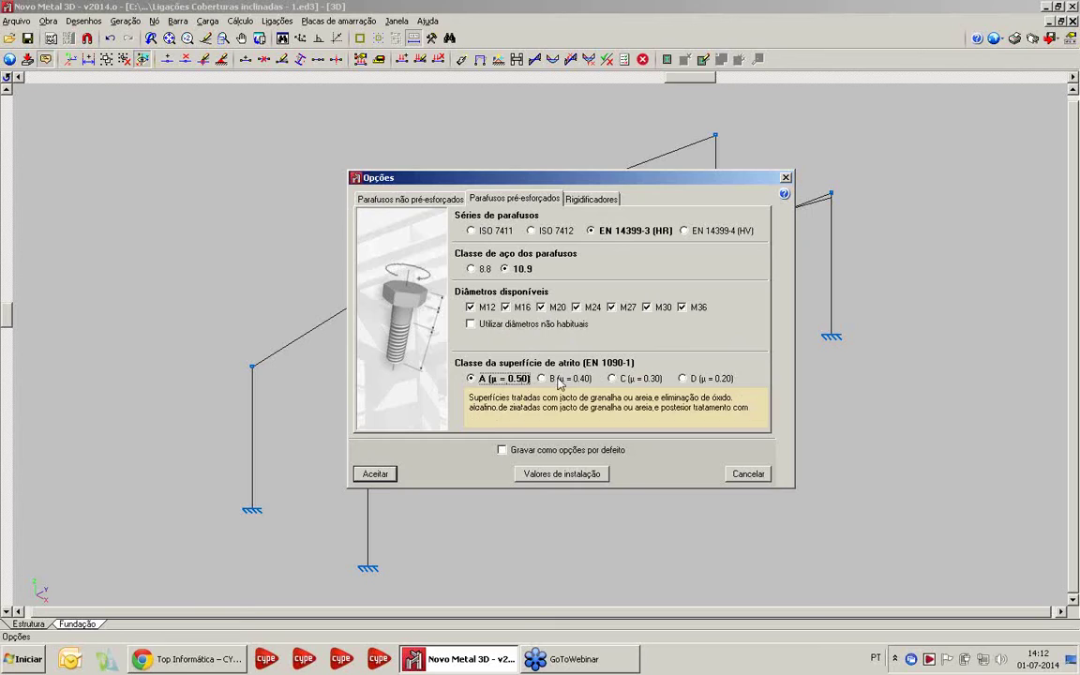
click(611, 379)
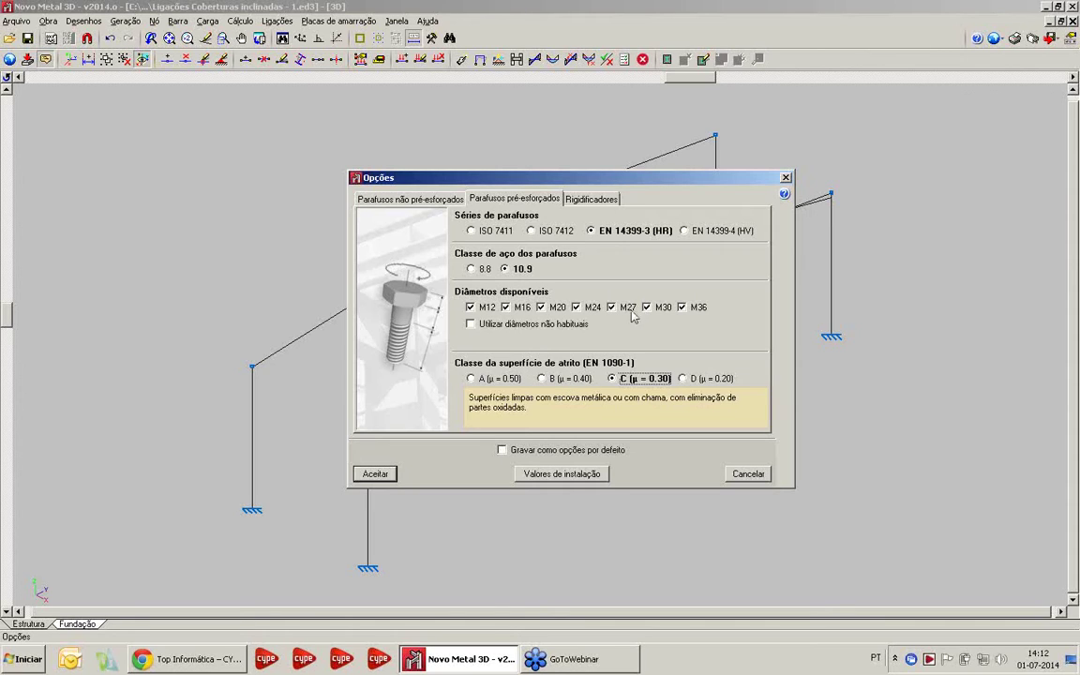
Examine the stiffener options for haunch ends and beams fixed to the column web, and leave the connection options without saving
click(588, 200)
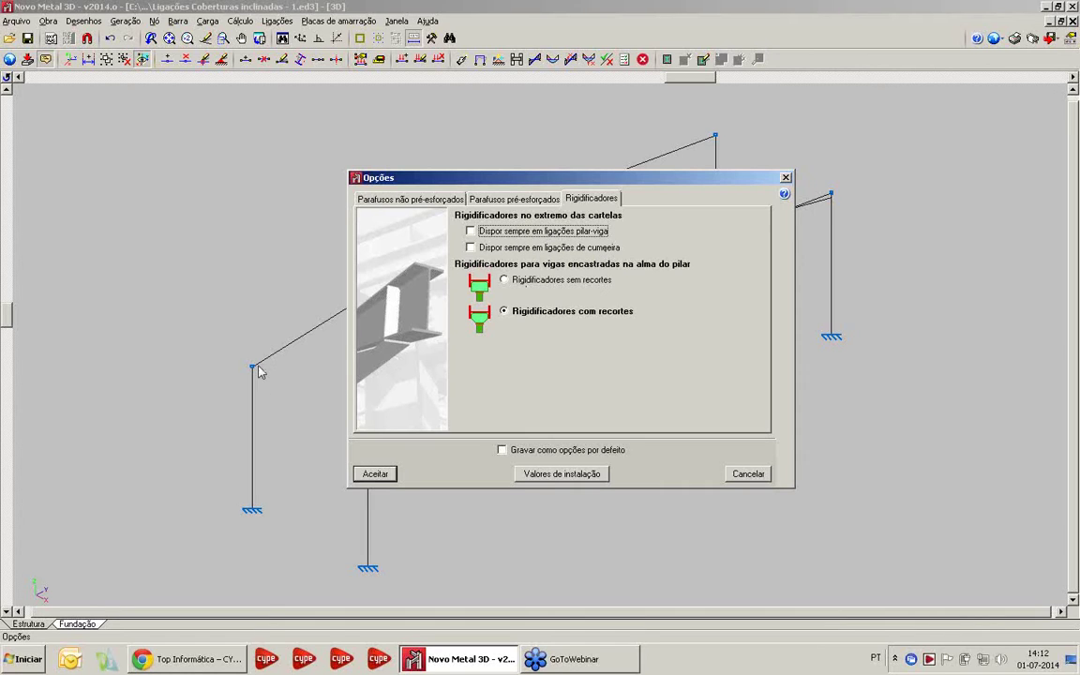
drag(571, 177, 288, 173)
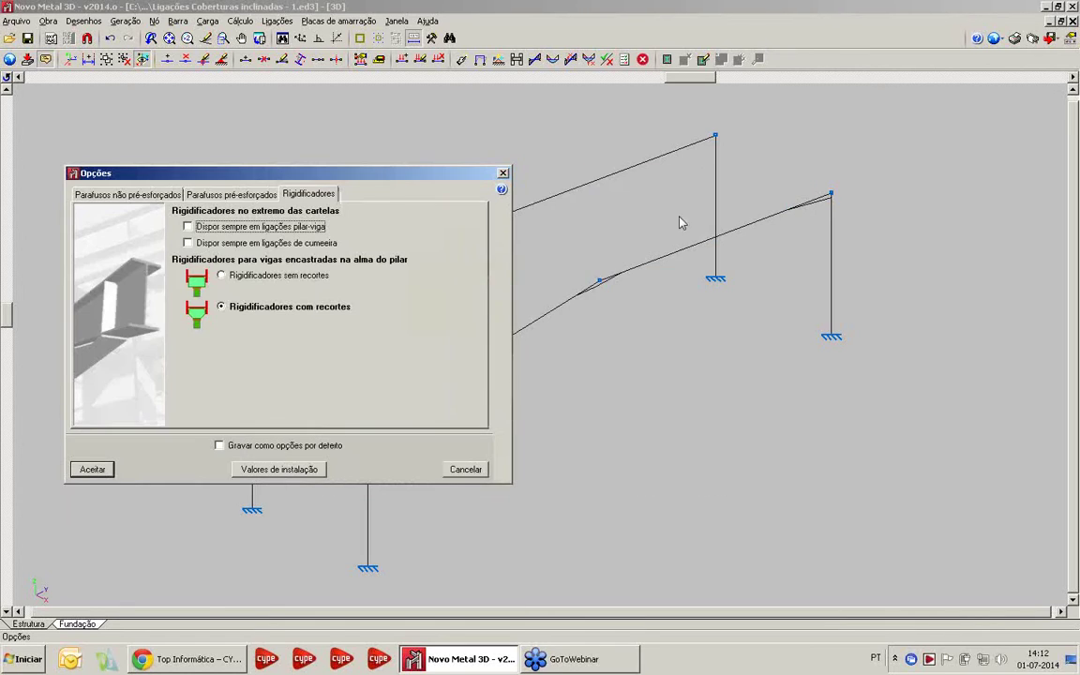
drag(375, 174, 562, 153)
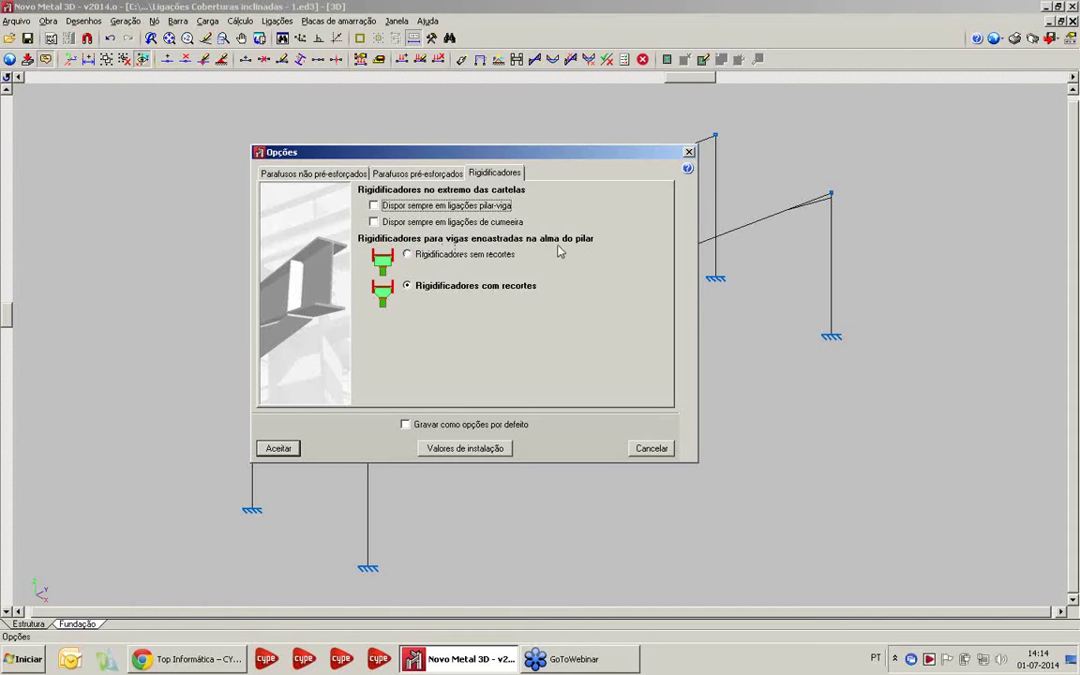
drag(506, 155, 619, 103)
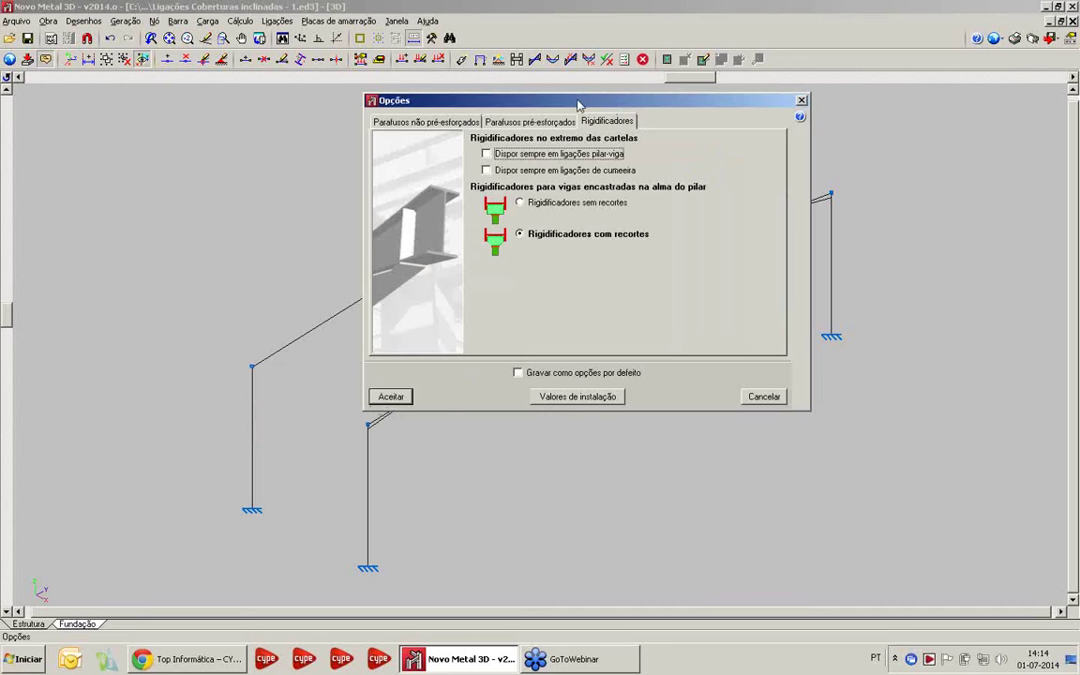
drag(578, 105, 777, 235)
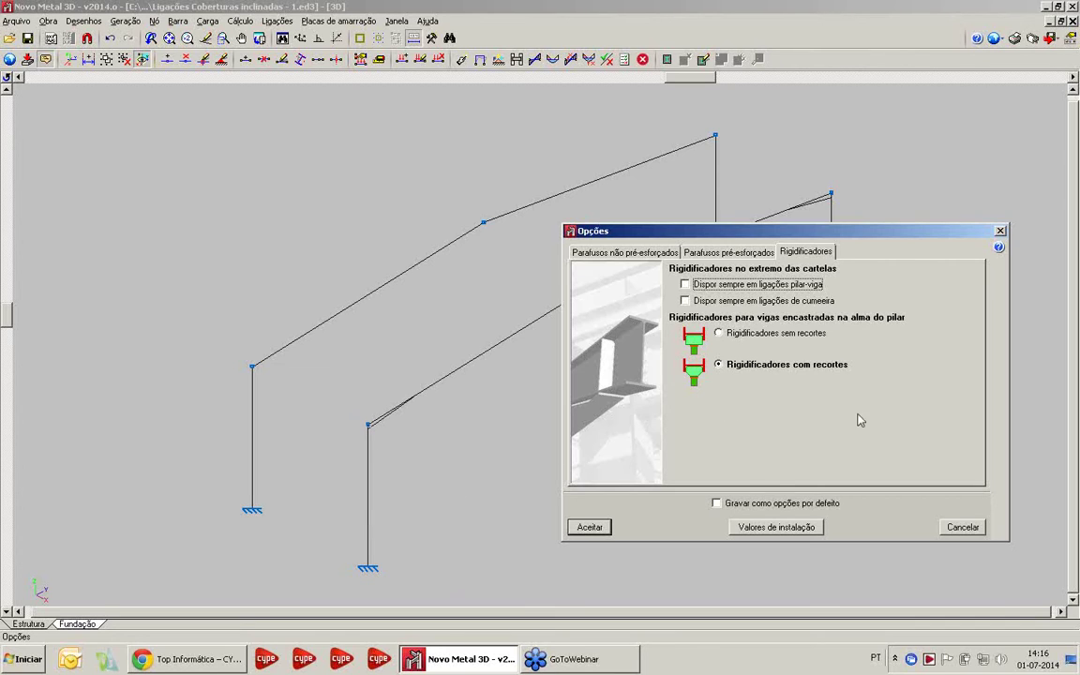
click(963, 528)
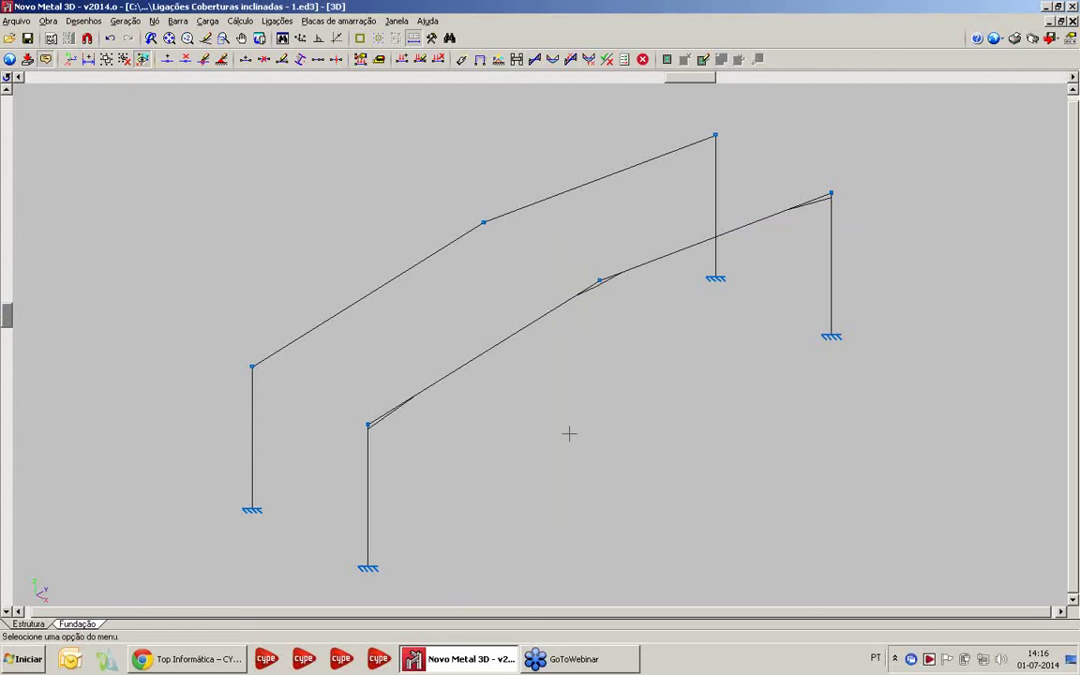
Calculate the structure's connections and close the final calculation report
middle_drag(274, 322, 236, 330)
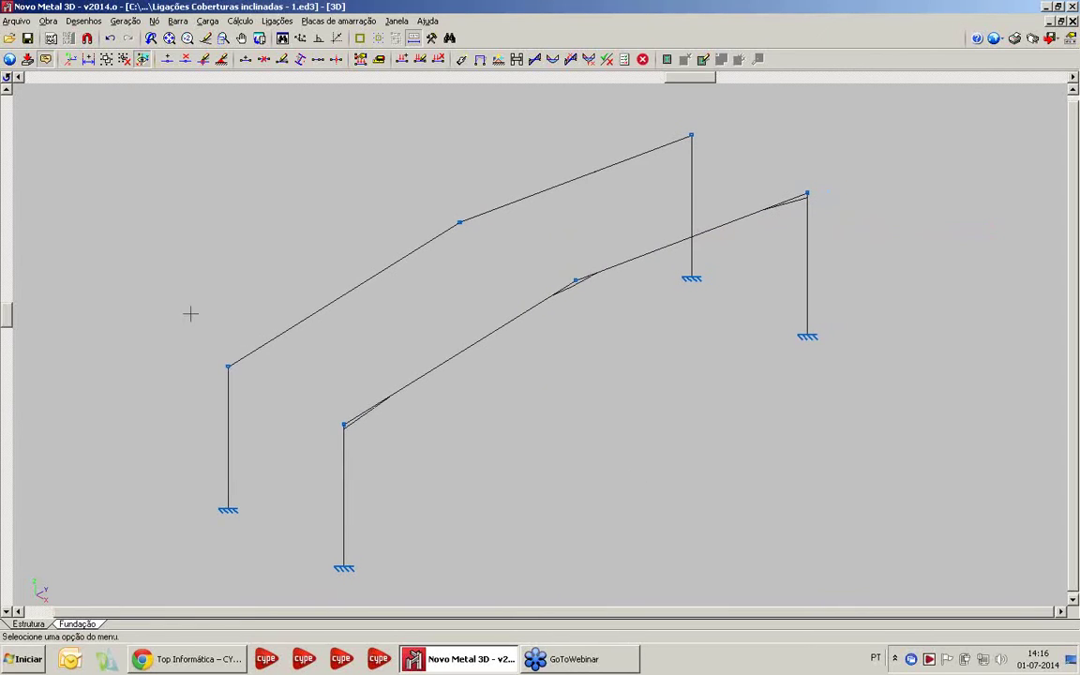
click(277, 21)
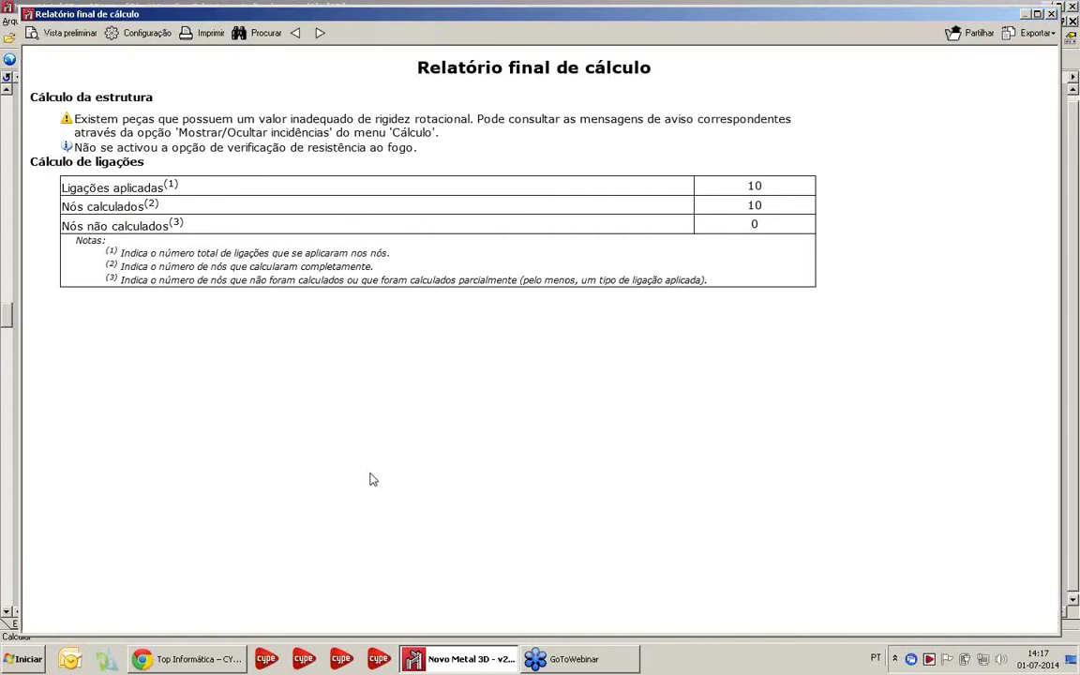
click(1050, 15)
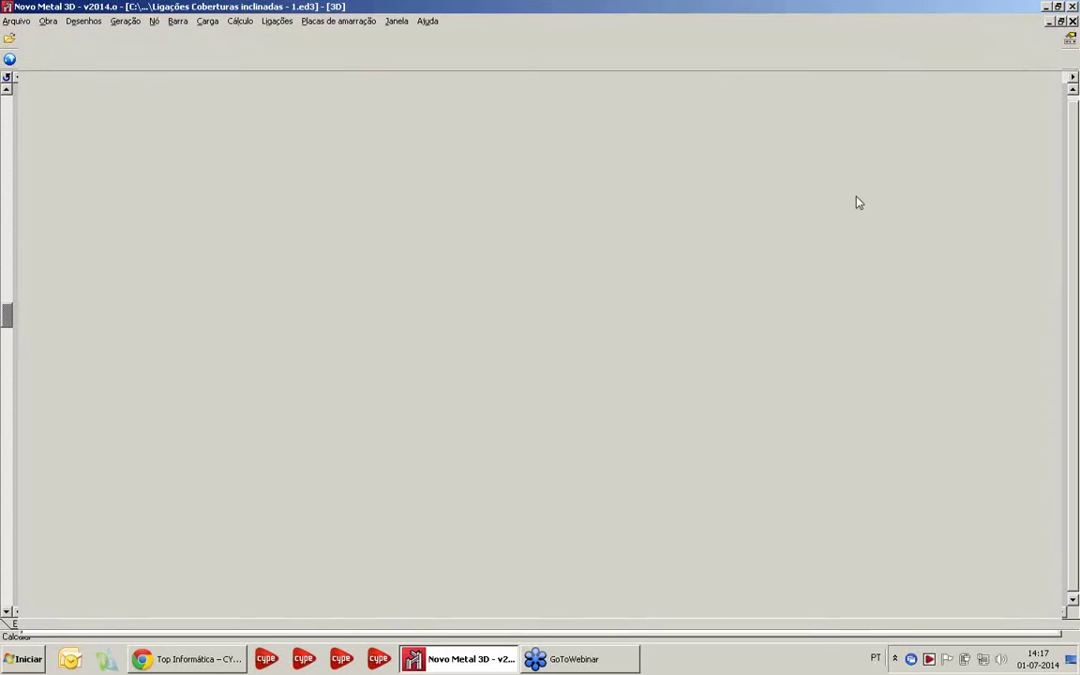
middle_drag(727, 195, 718, 200)
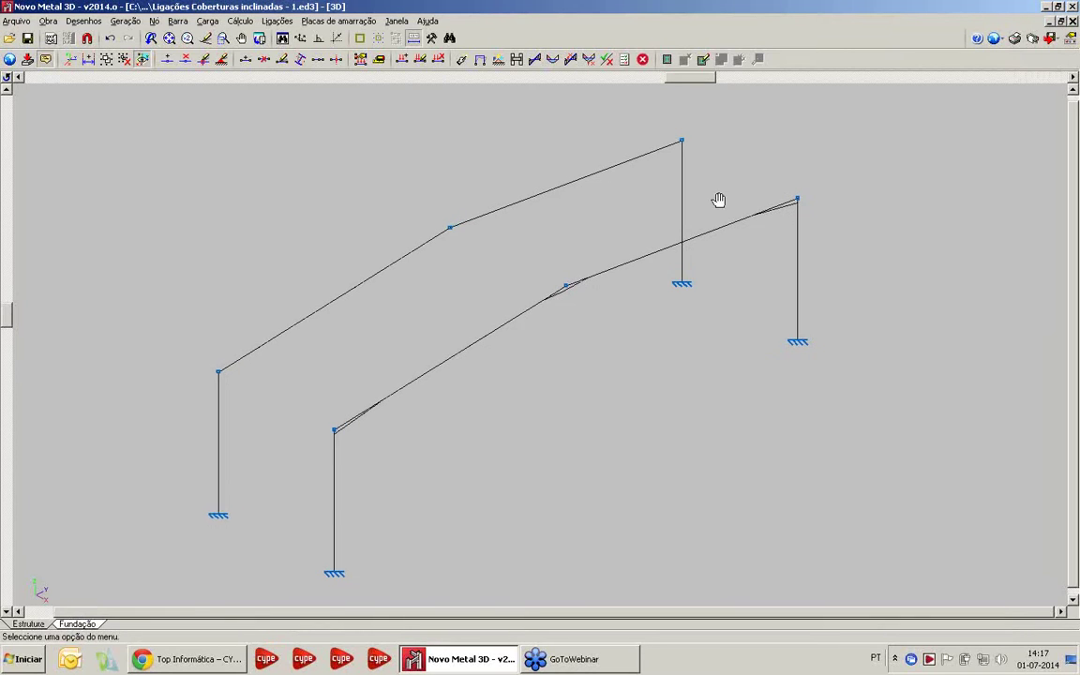
Consult the calculated connections on the structure and check which connection type is applied at the eaves and ridge nodes
click(285, 23)
click(292, 75)
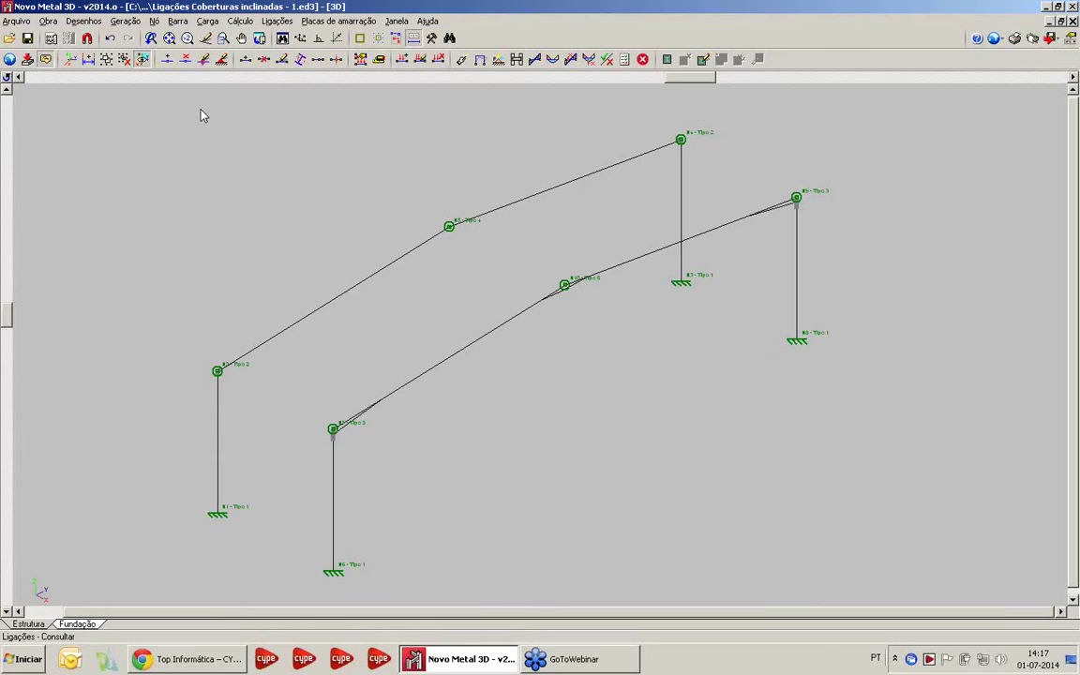
mouse_move(217, 370)
mouse_move(795, 205)
mouse_move(687, 144)
mouse_move(442, 231)
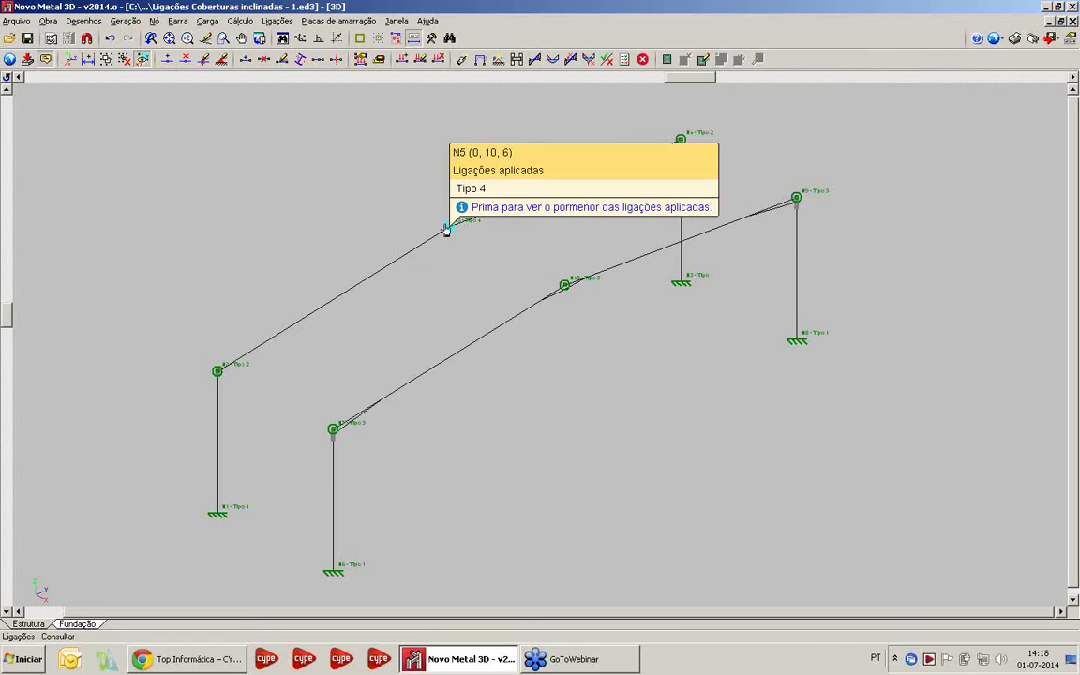
mouse_move(567, 288)
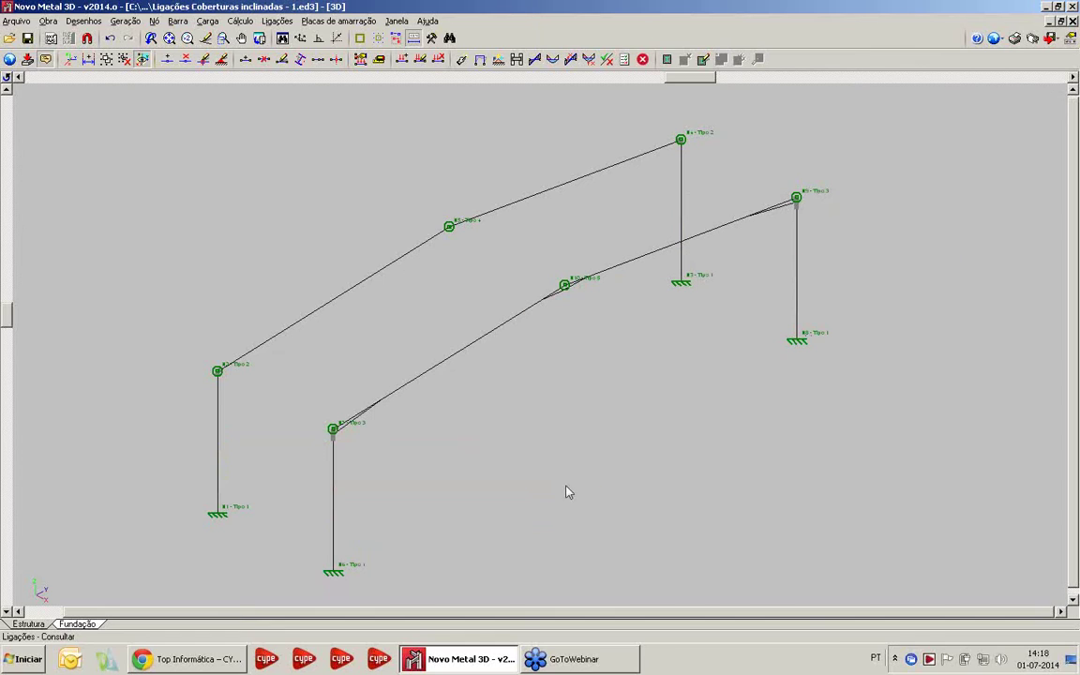
Open the connection detail of eaves node N2 and examine the dimensions and holes of the IPE-300 beam's front plate
click(219, 375)
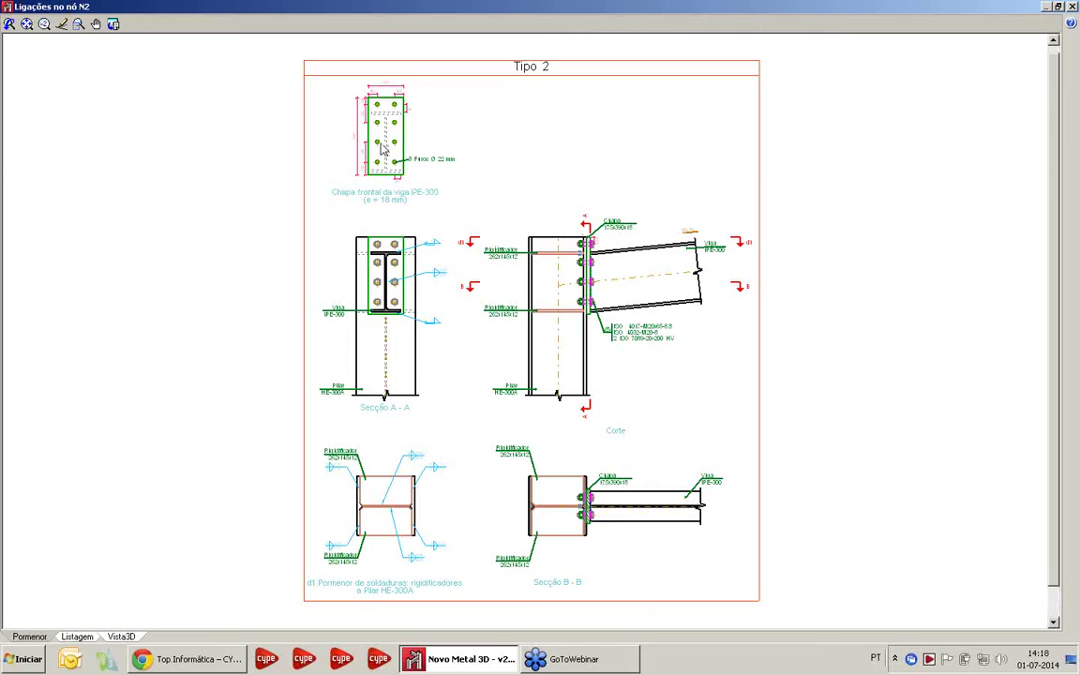
scroll(418, 248, up, 5)
scroll(422, 272, up, 1)
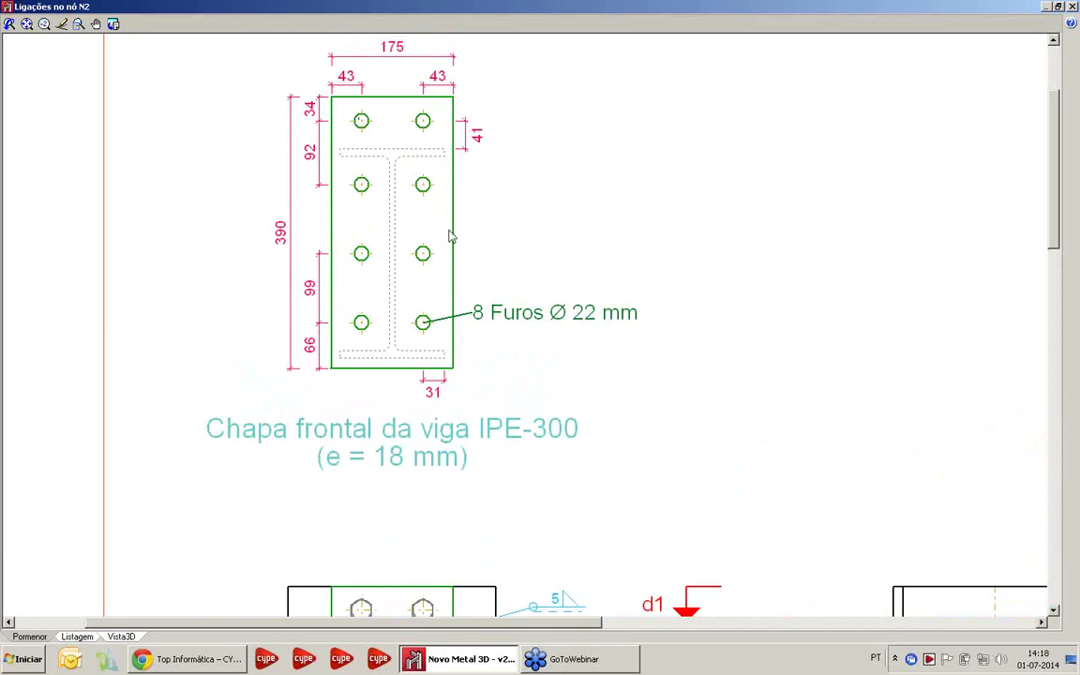
scroll(472, 273, down, 1)
scroll(526, 259, down, 2)
Examine section A-A and the elevation of the Tipo 2 connection, including welds, stiffeners and bolt specification
middle_drag(527, 260, 503, 106)
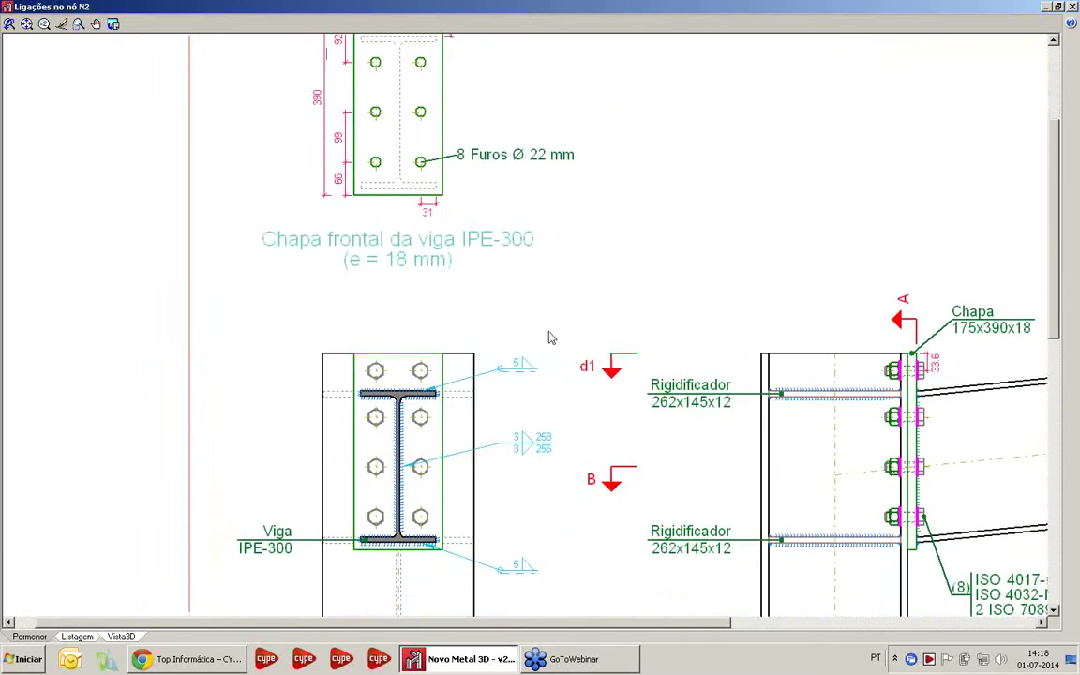
middle_drag(548, 331, 549, 227)
scroll(482, 321, up, 1)
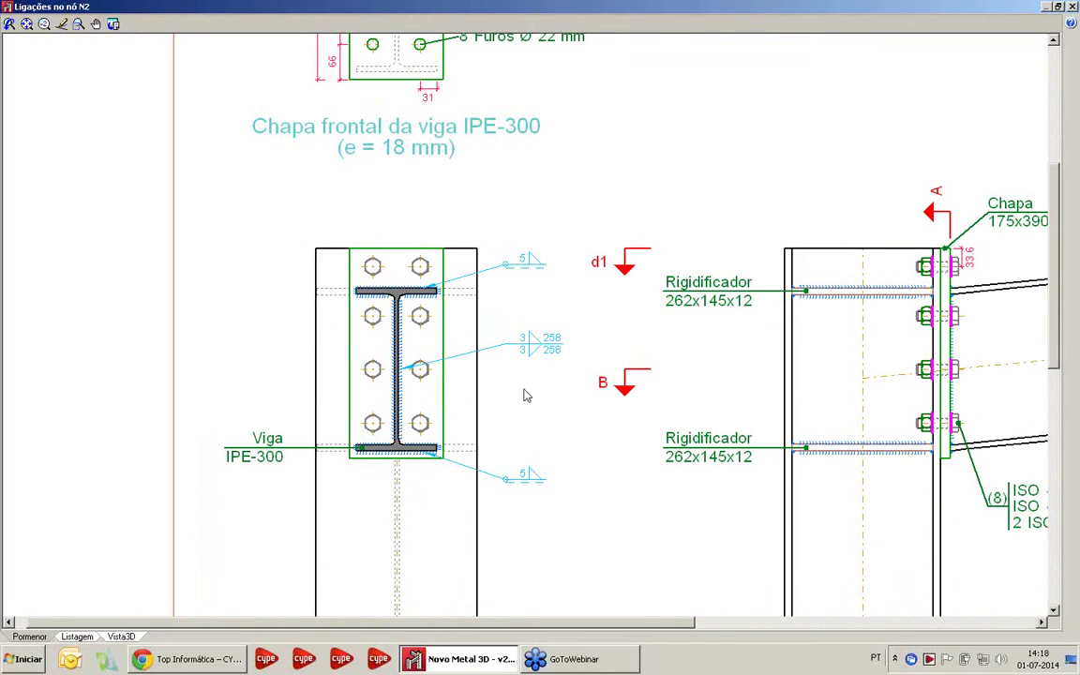
mouse_move(530, 362)
middle_down()
mouse_move(536, 337)
mouse_move(509, 306)
middle_up()
scroll(368, 398, down, 1)
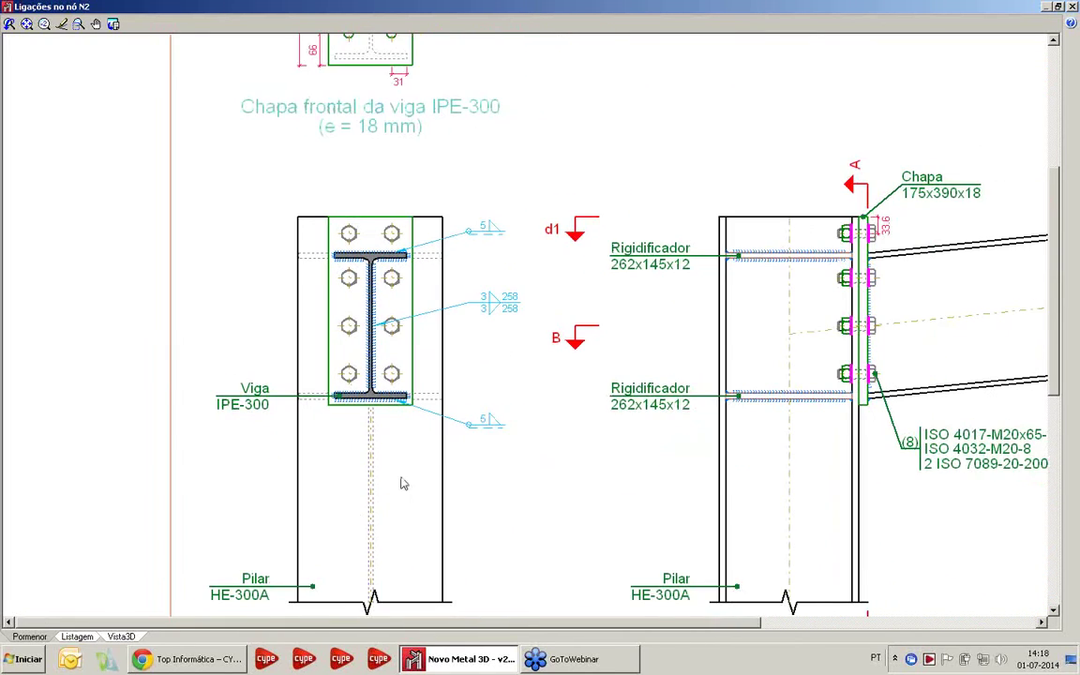
middle_drag(521, 421, 379, 423)
scroll(756, 367, up, 1)
middle_drag(658, 353, 553, 340)
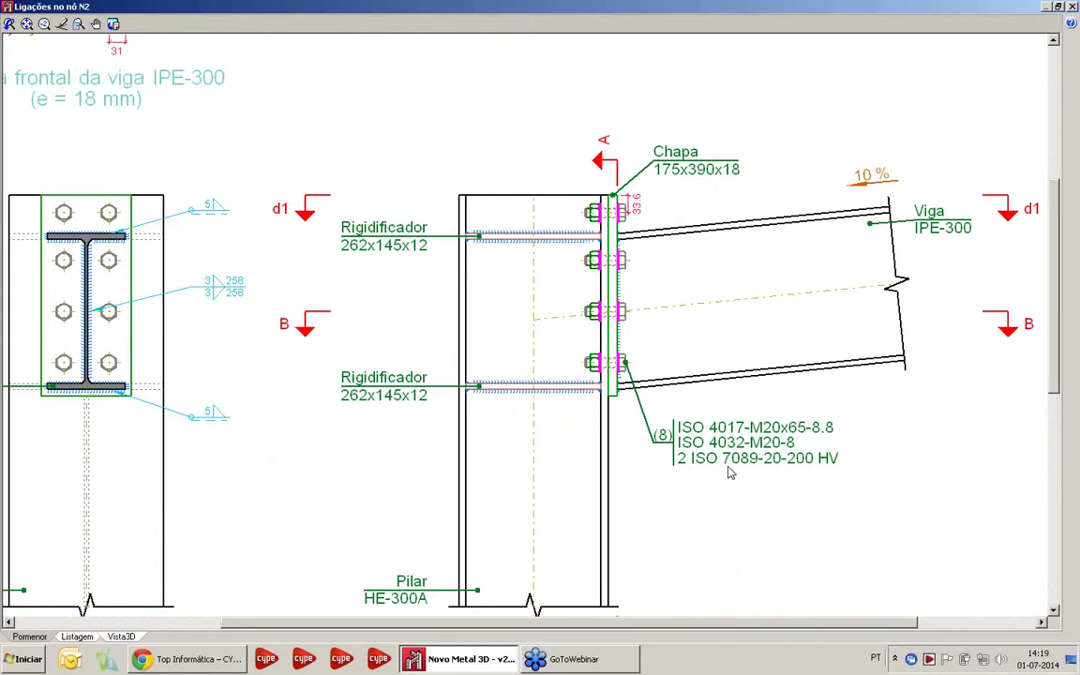
Examine the weld detail of the column stiffeners and section B-B in the Tipo 2 drawing
scroll(684, 339, down, 1)
scroll(608, 409, down, 4)
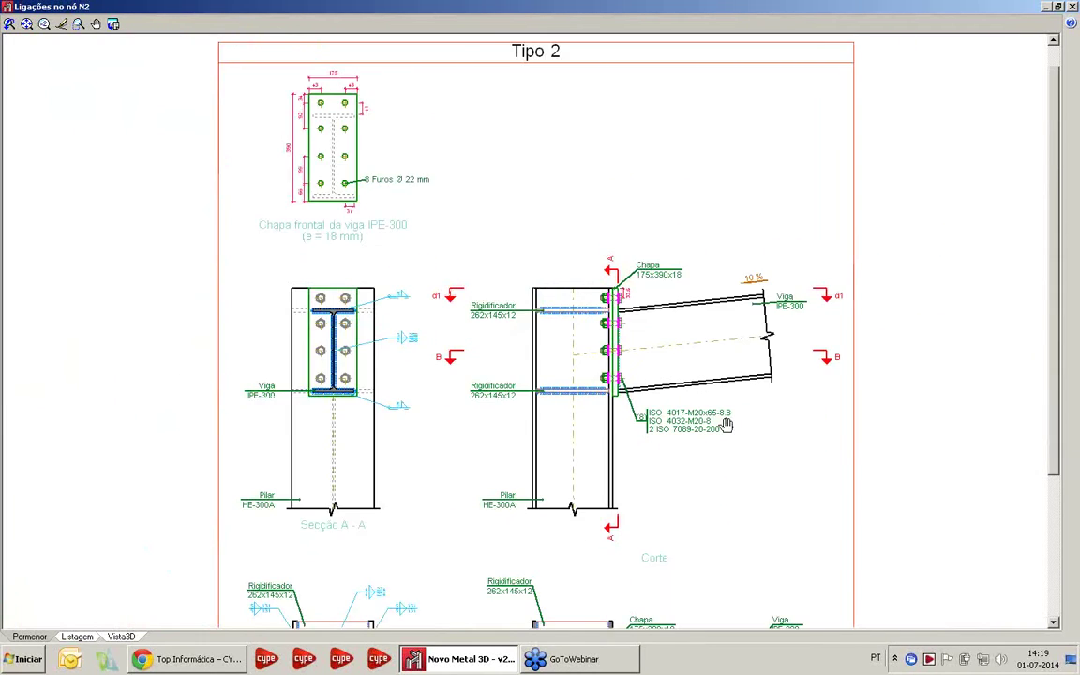
middle_drag(726, 424, 596, 217)
middle_drag(587, 431, 649, 337)
scroll(229, 385, up, 3)
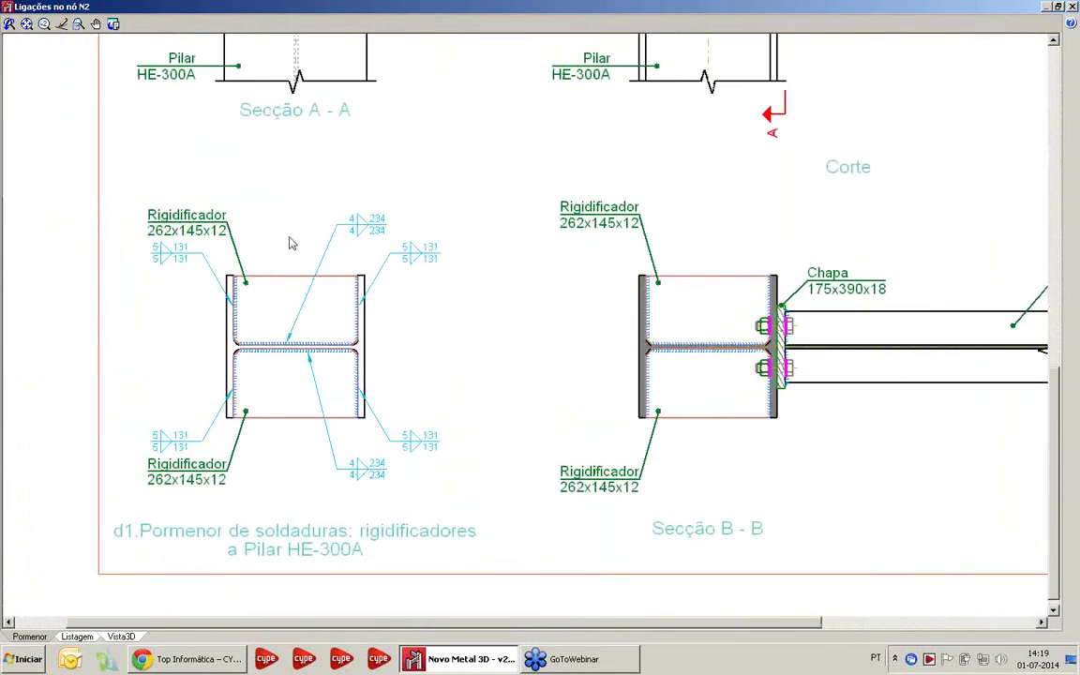
Open the written report for node N2 and read the descriptions of its profiles, complementary elements and bolts
click(83, 637)
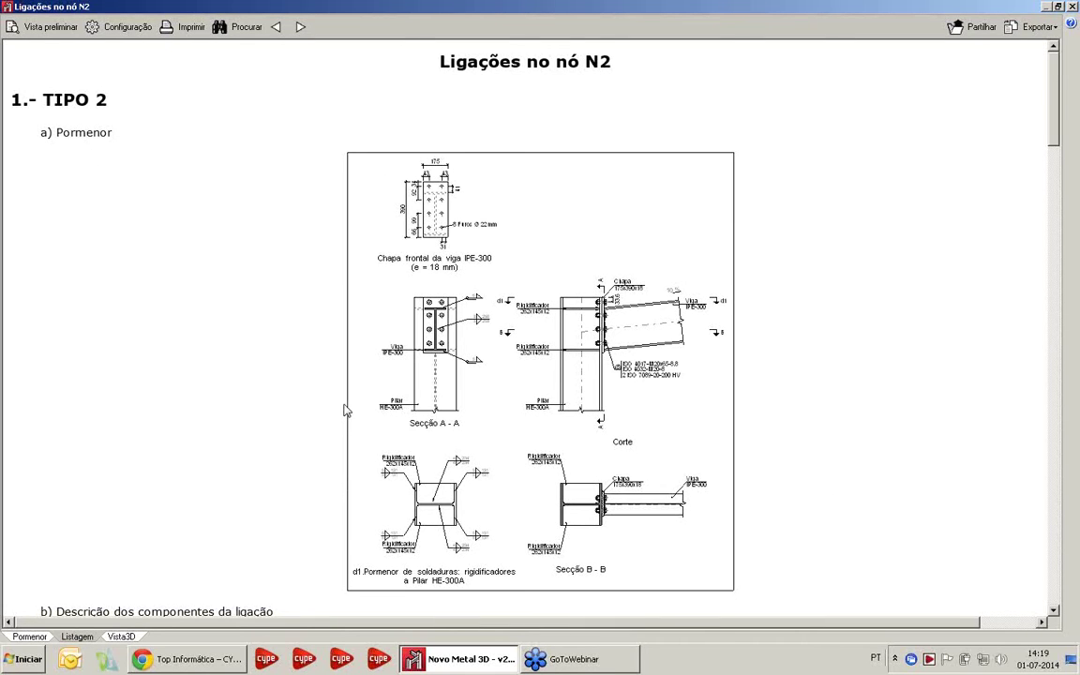
scroll(344, 410, down, 3)
scroll(344, 410, down, 1)
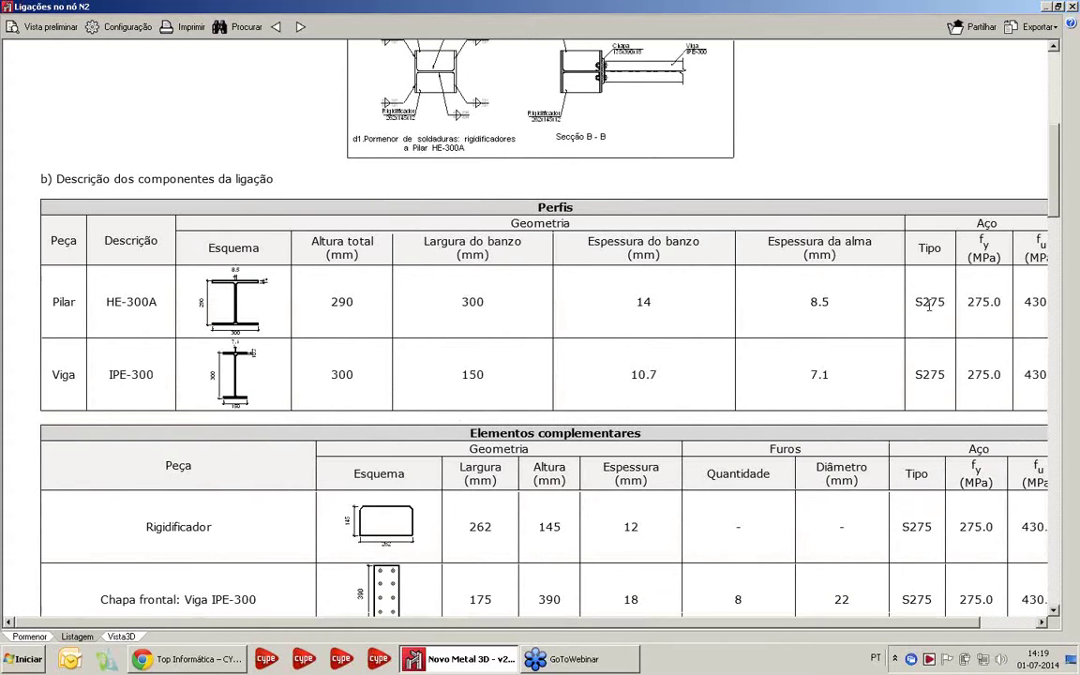
scroll(591, 362, down, 3)
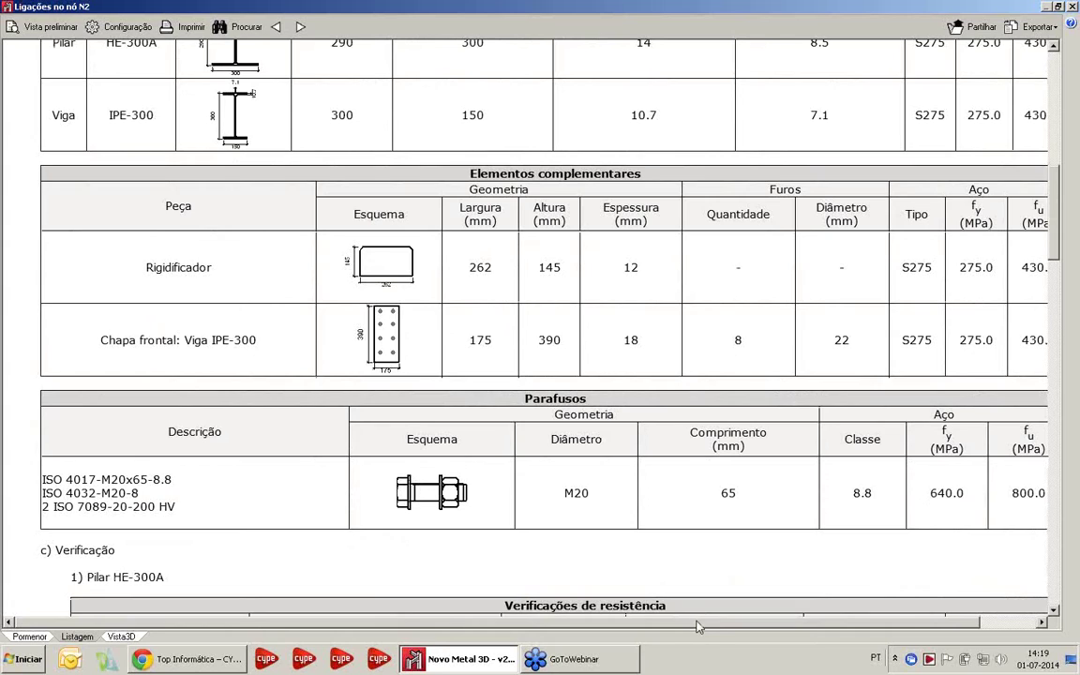
scroll(196, 296, down, 2)
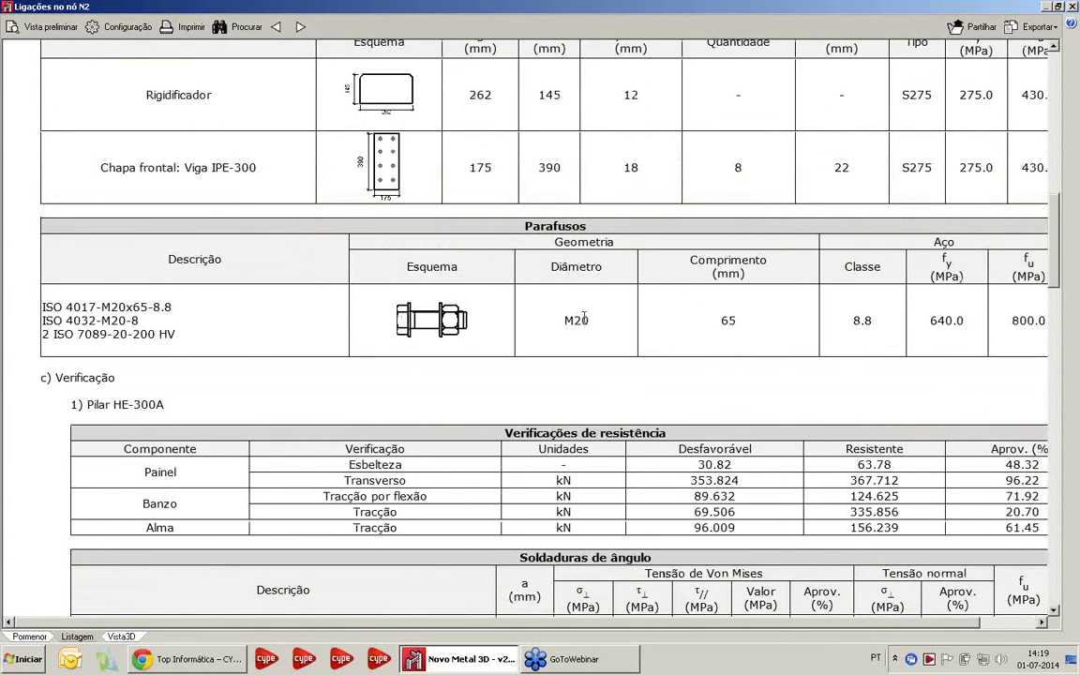
Review the resistance checks of the HE-300A column, IPE-300 beam, fillet welds and bolts in the N2 report
scroll(691, 434, down, 3)
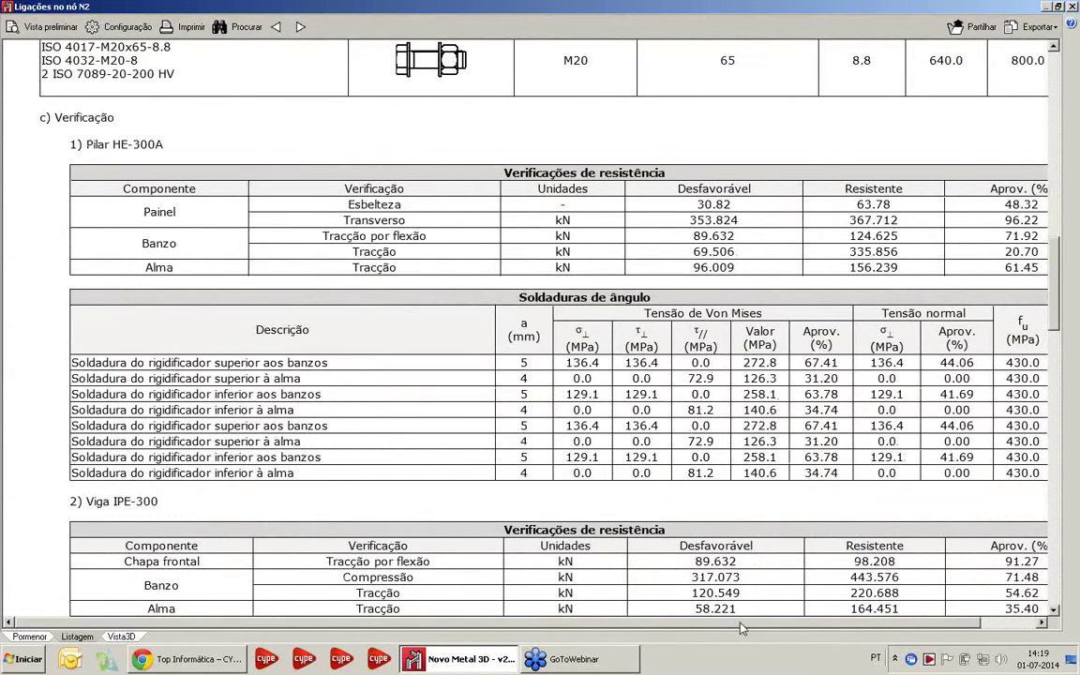
mouse_move(736, 623)
mouse_down()
mouse_move(855, 632)
mouse_move(728, 638)
mouse_up()
scroll(767, 398, down, 10)
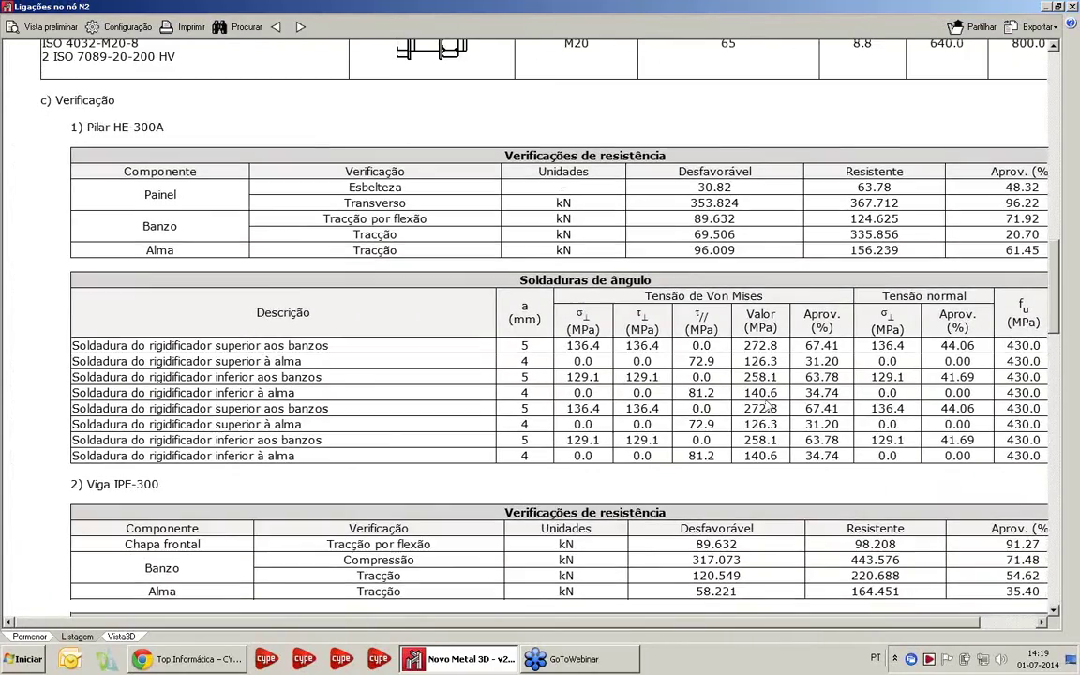
scroll(767, 405, down, 7)
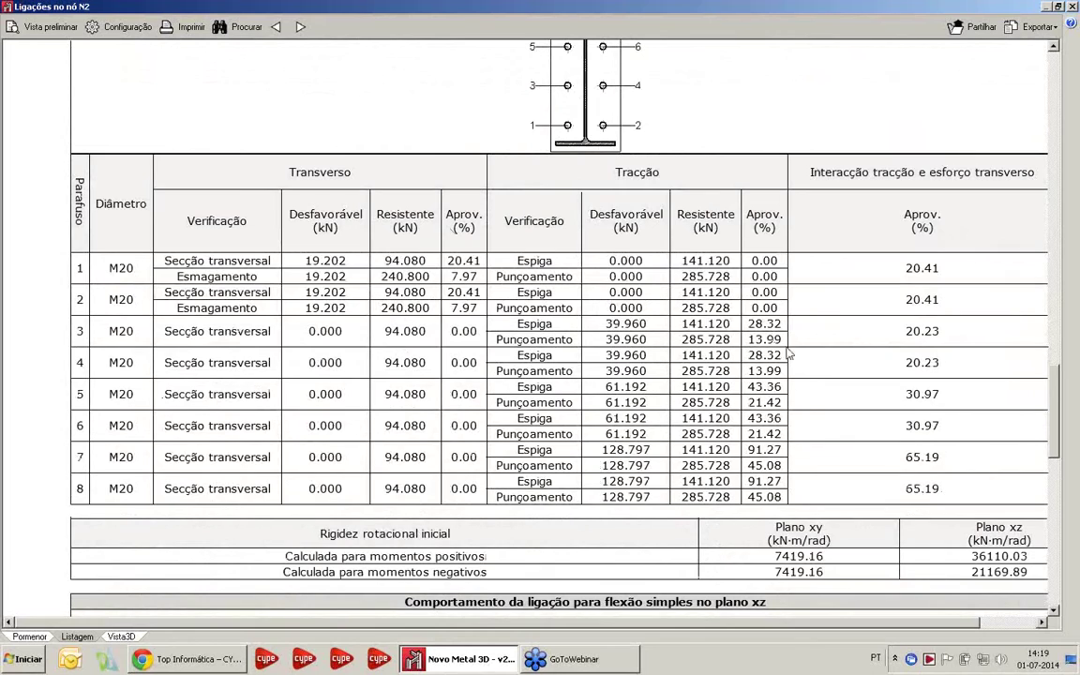
scroll(626, 429, down, 1)
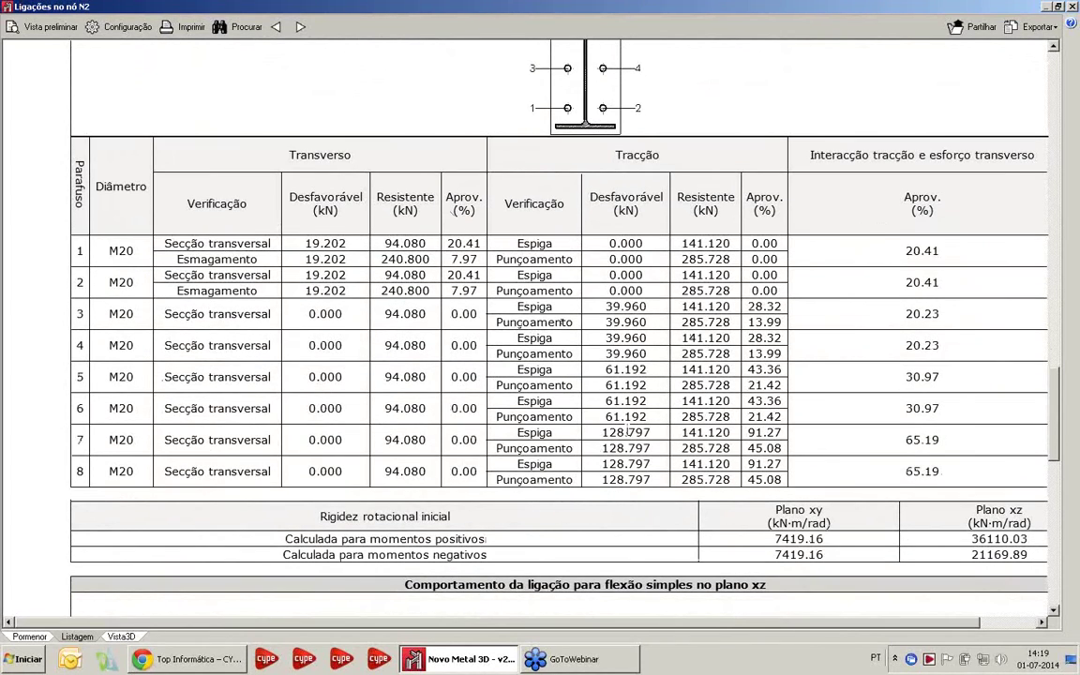
Review the moment-rotation diagram and the quantities of welds, plates and bolting elements in the N2 report
scroll(627, 432, down, 7)
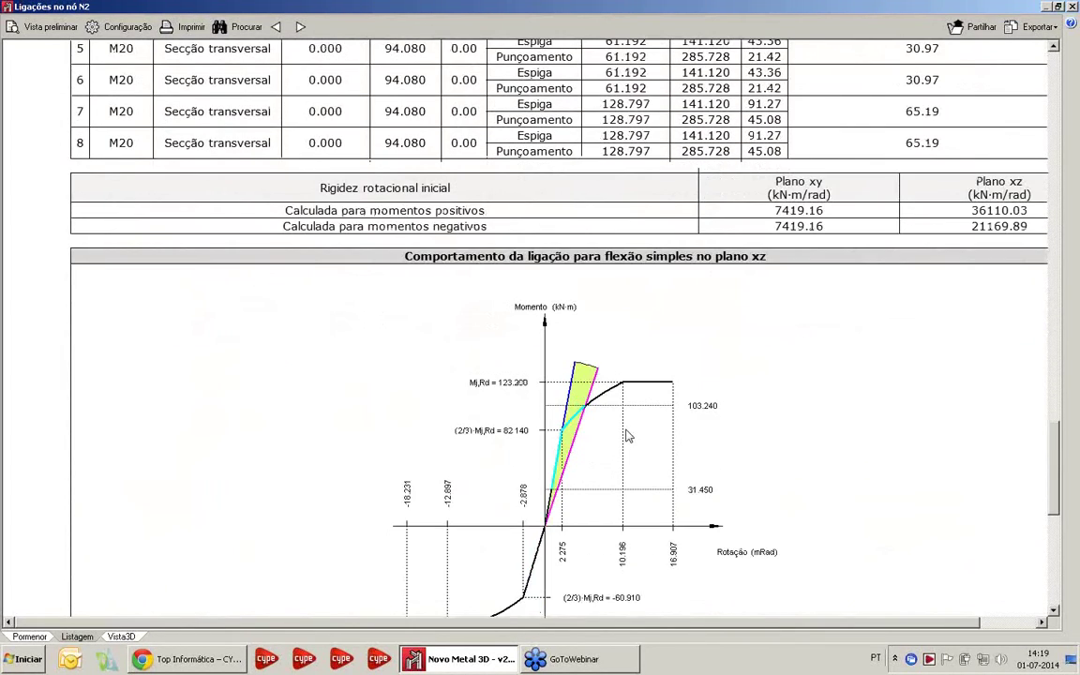
scroll(628, 436, down, 4)
scroll(725, 424, down, 7)
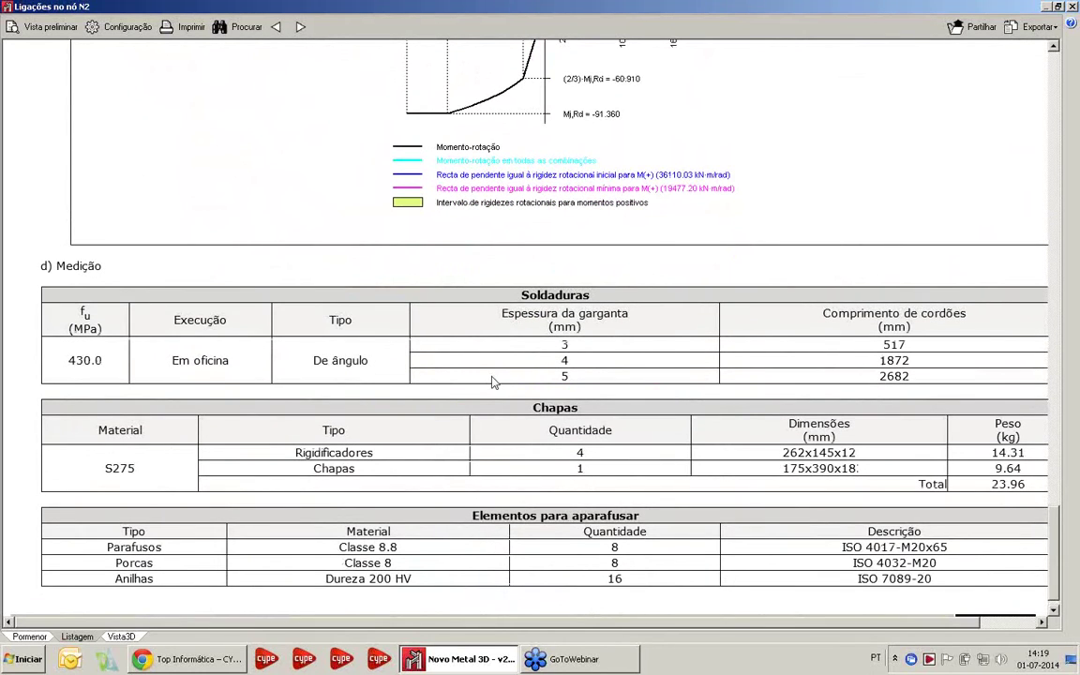
scroll(489, 375, down, 1)
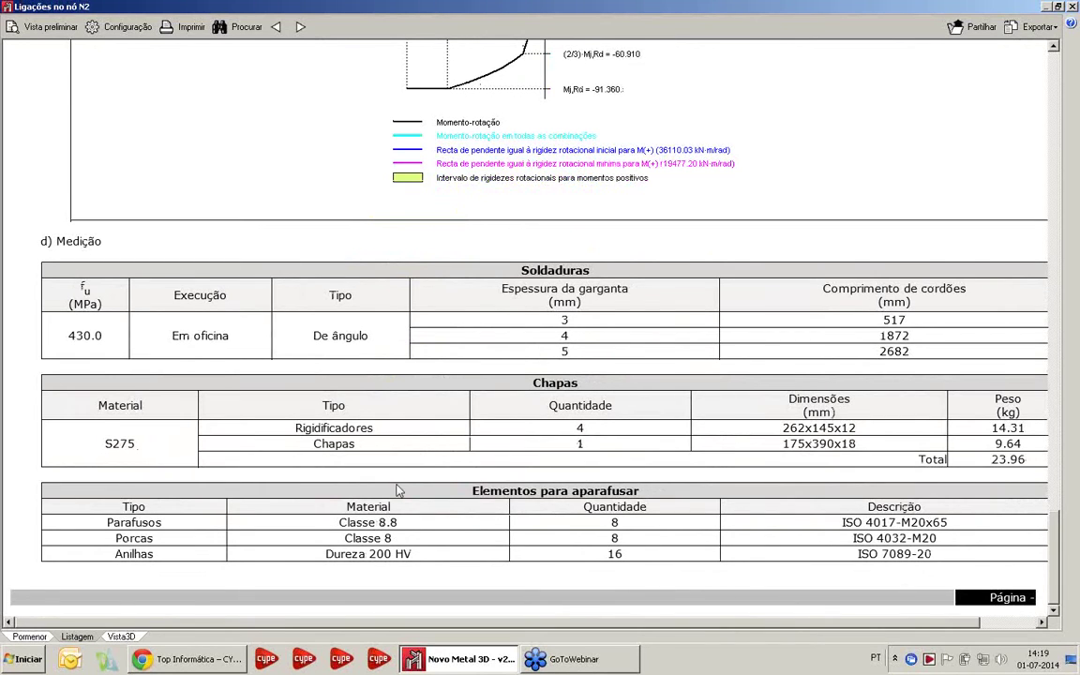
Inspect the N2 connection in 3D from both sides and from above, and close its detail window
click(118, 637)
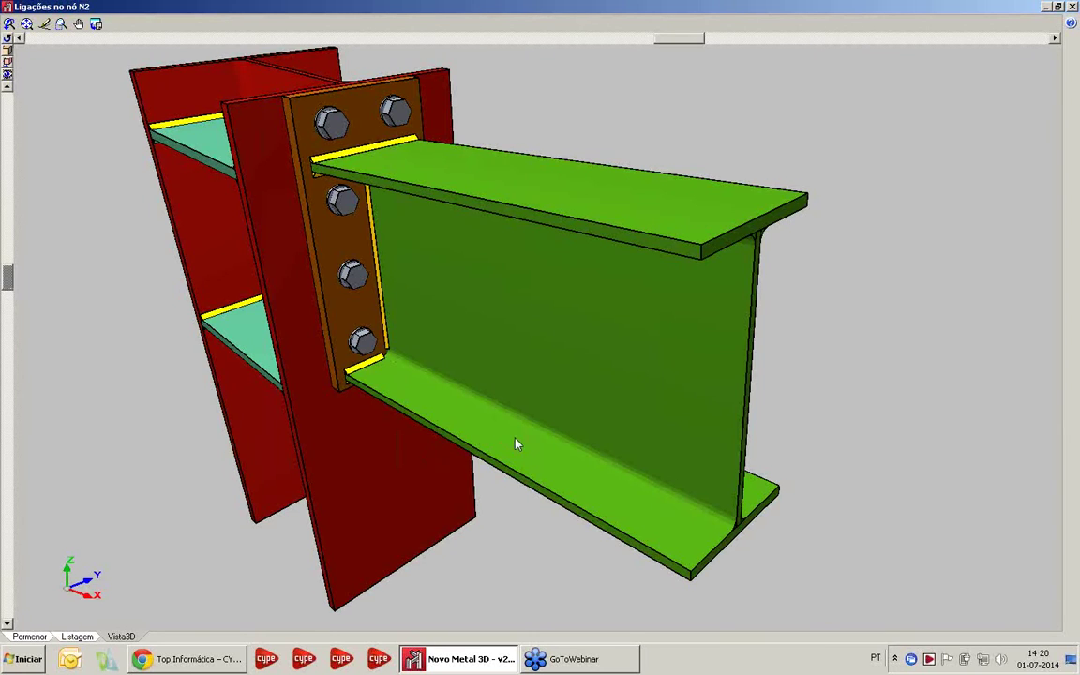
scroll(656, 399, up, 3)
middle_drag(706, 383, 571, 251)
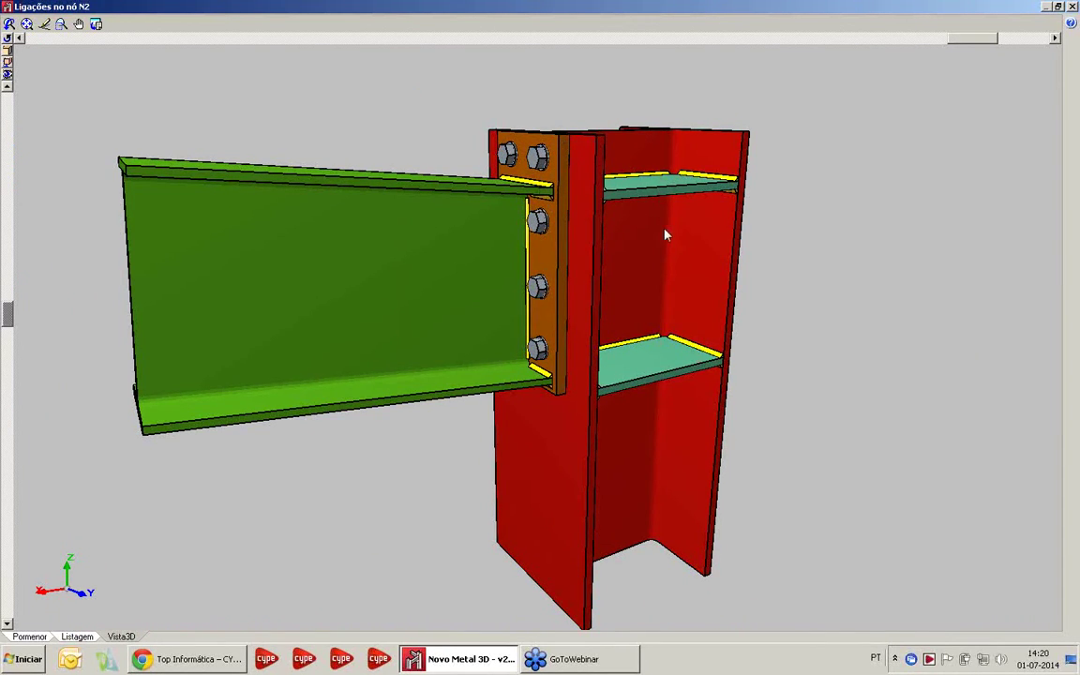
middle_drag(666, 234, 783, 199)
middle_drag(592, 410, 628, 380)
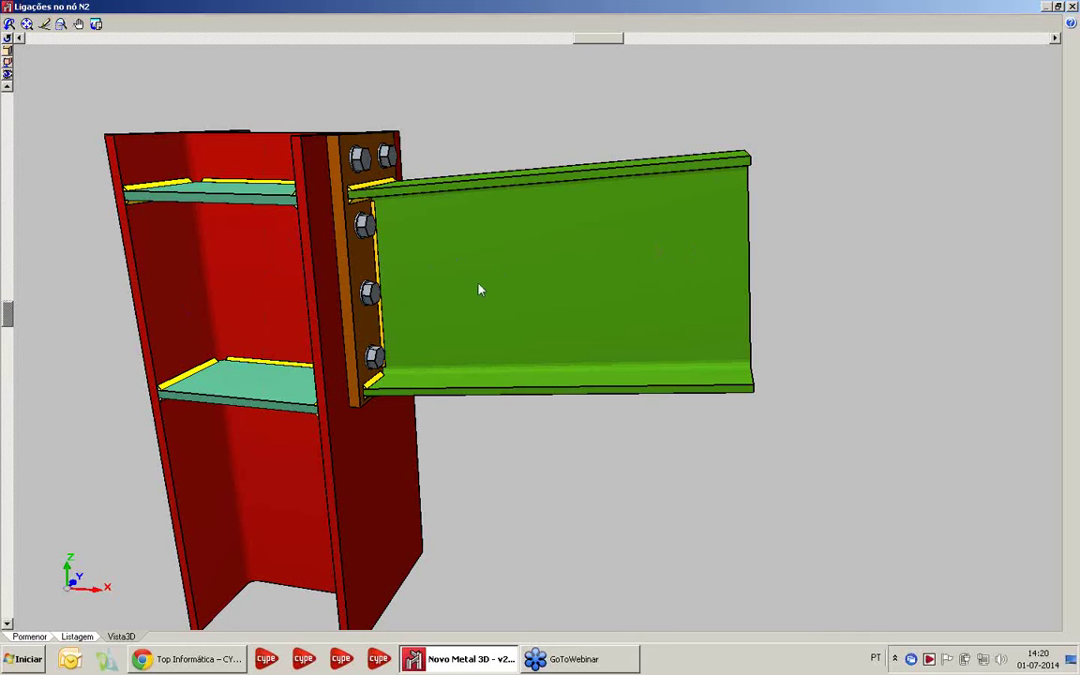
middle_drag(436, 212, 489, 294)
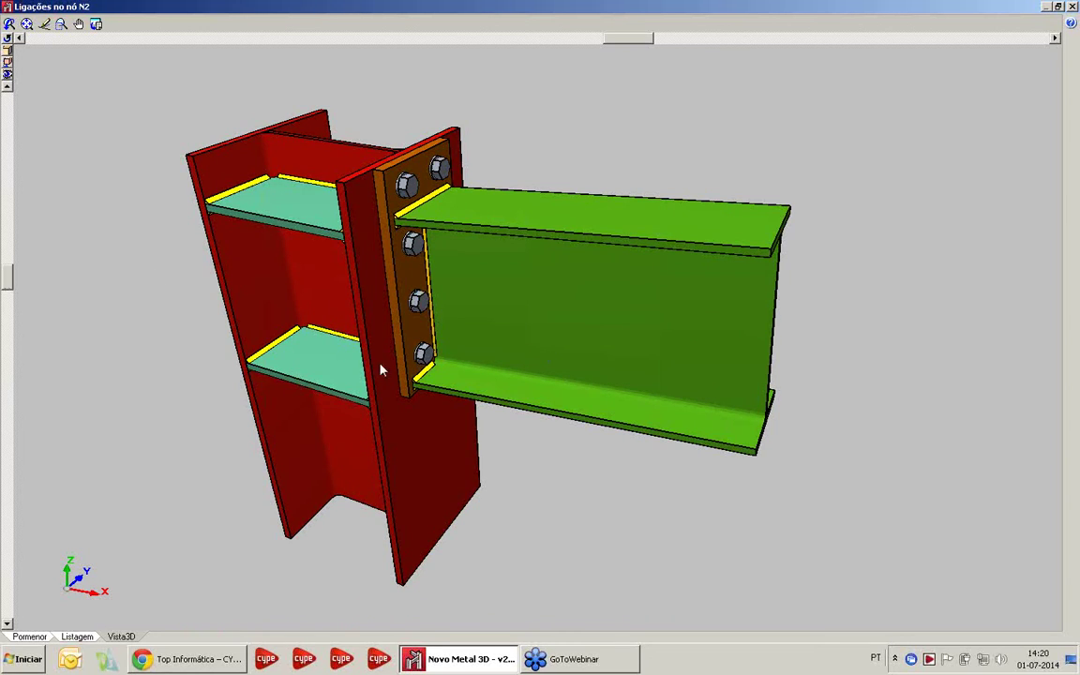
click(1071, 7)
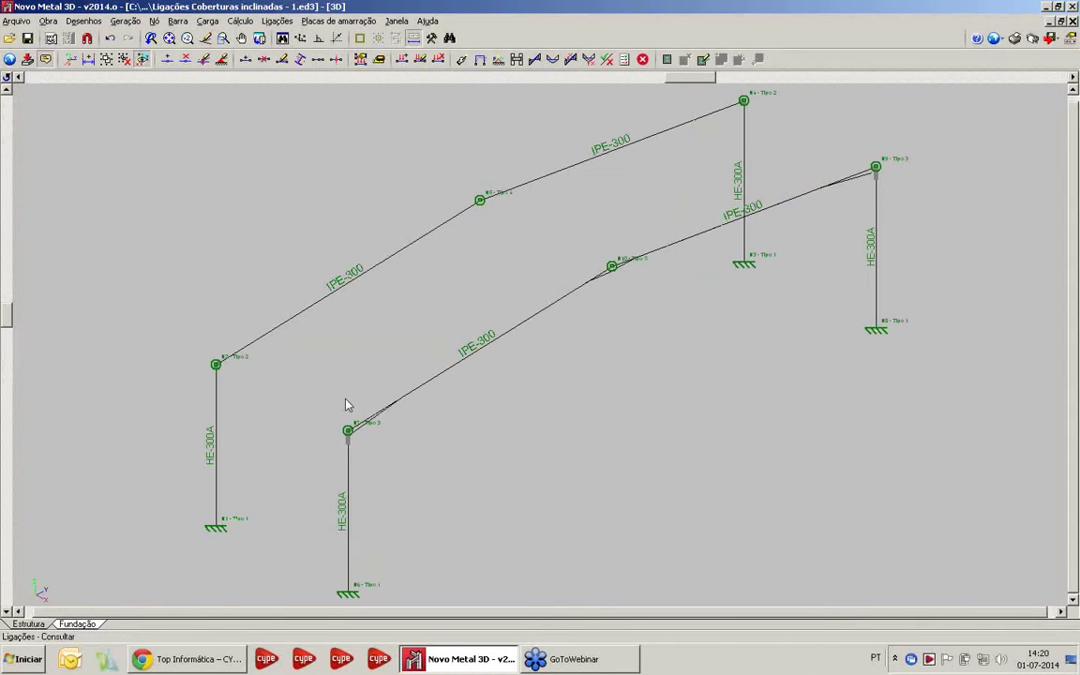
Open the connection detail of haunched eaves node N7 and examine section A-A and the elevation of the Tipo 3 connection
click(349, 432)
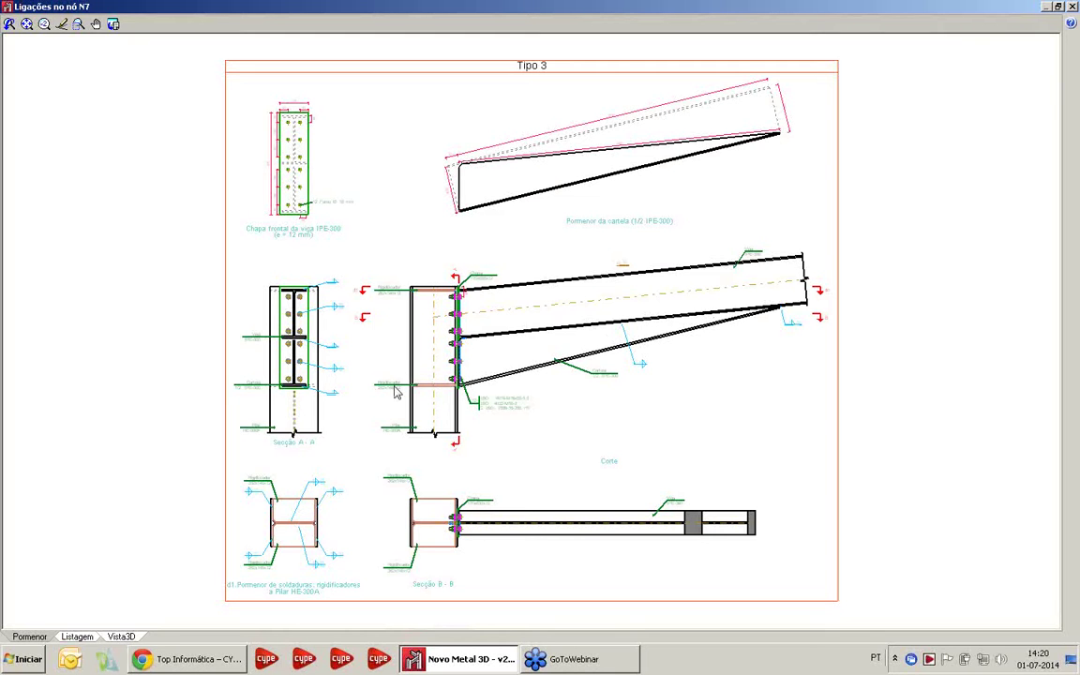
scroll(292, 325, up, 4)
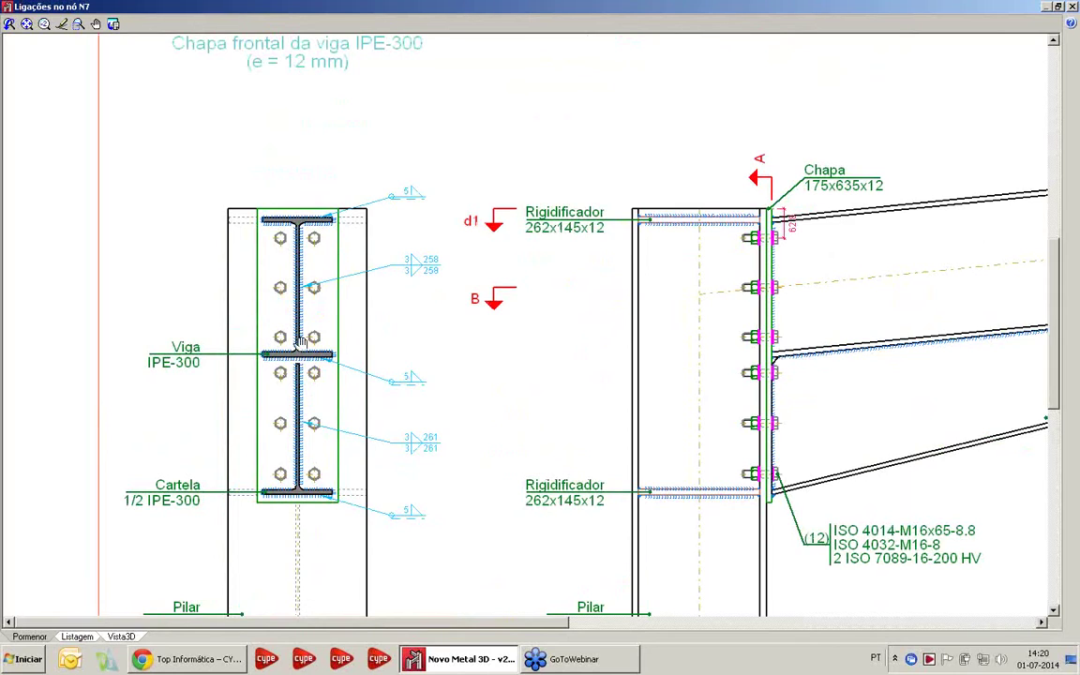
scroll(301, 350, up, 2)
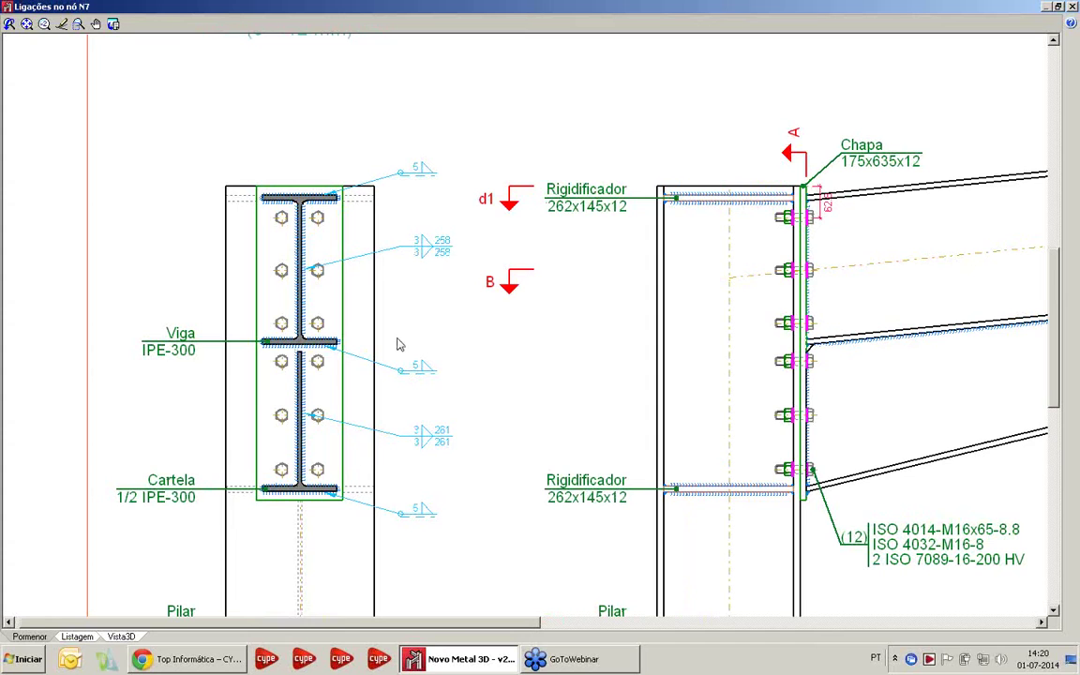
scroll(553, 369, down, 2)
scroll(659, 393, up, 1)
middle_drag(659, 392, 539, 372)
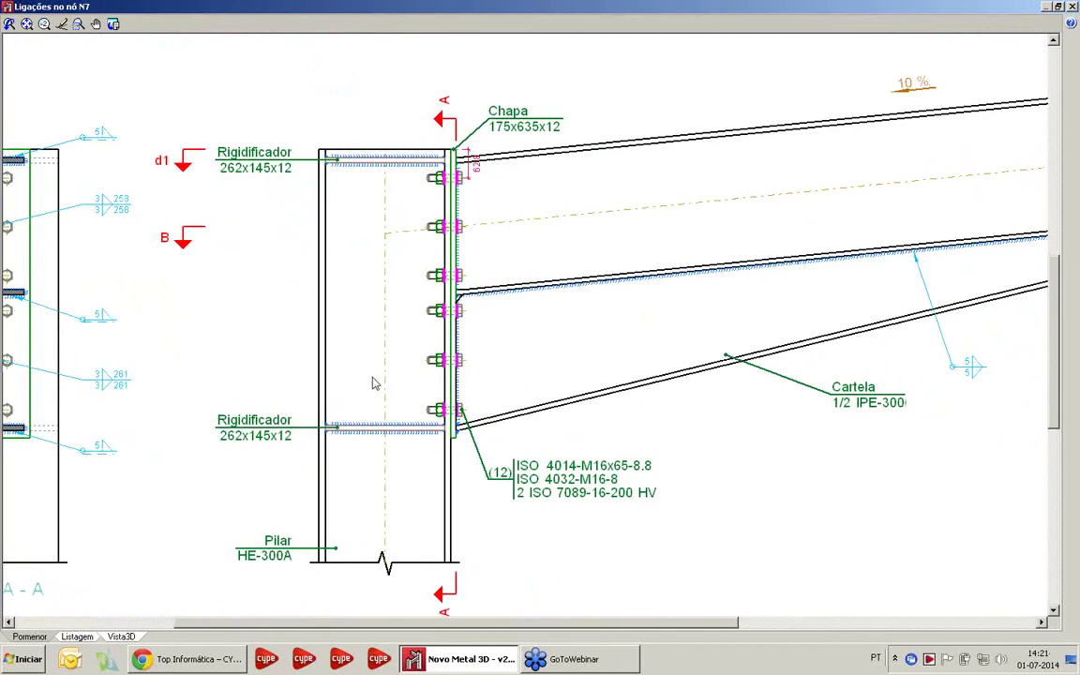
scroll(238, 306, down, 1)
middle_drag(239, 306, 317, 310)
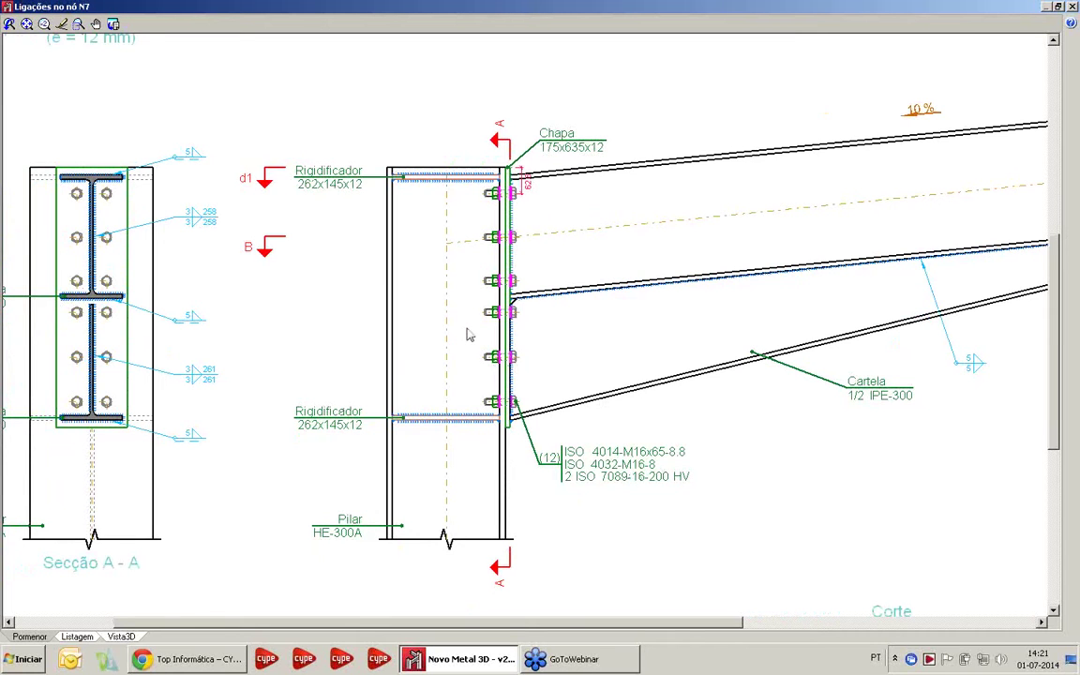
Examine the cutting detail of the 1/2 IPE-300 haunch and the beam's front plate in the Tipo 3 drawing
scroll(498, 356, down, 2)
mouse_move(545, 379)
middle_down()
mouse_move(492, 393)
mouse_move(481, 449)
middle_up()
scroll(477, 87, up, 1)
mouse_move(474, 166)
middle_down()
mouse_move(469, 305)
mouse_move(412, 383)
middle_up()
scroll(374, 358, up, 1)
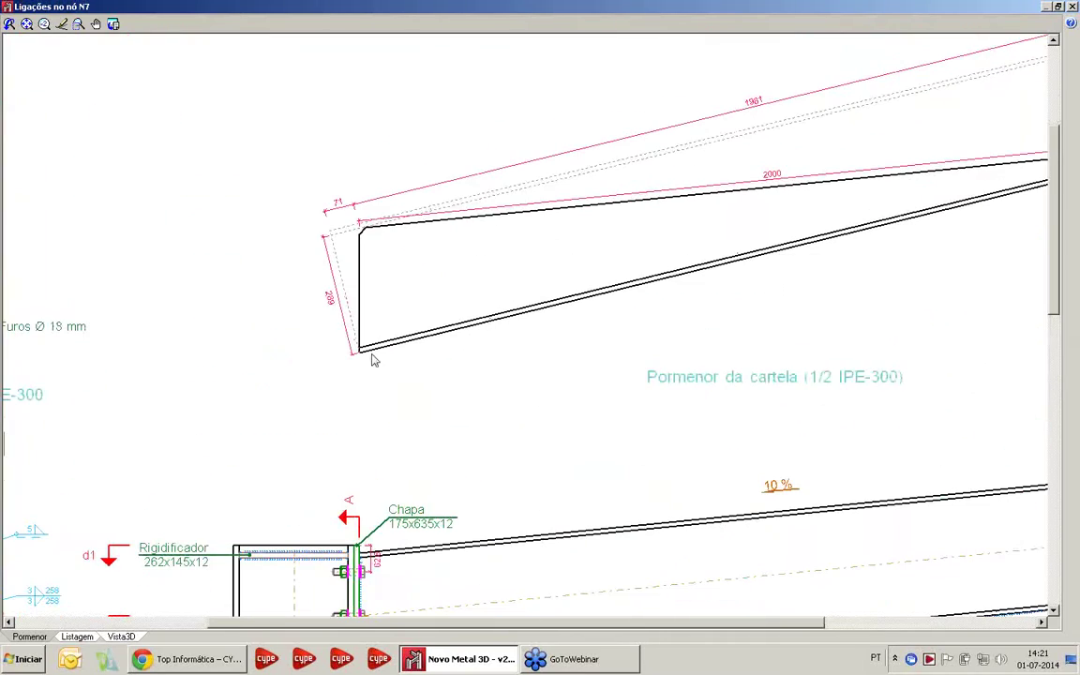
middle_drag(653, 215, 434, 230)
scroll(638, 213, down, 4)
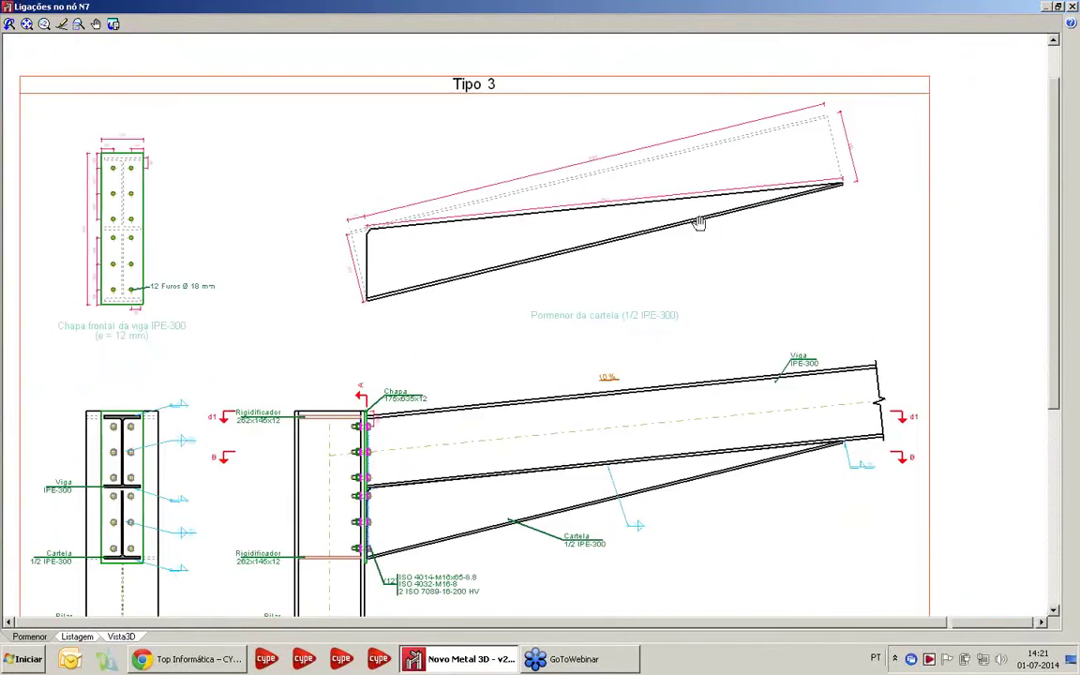
middle_drag(700, 224, 900, 228)
scroll(284, 205, up, 6)
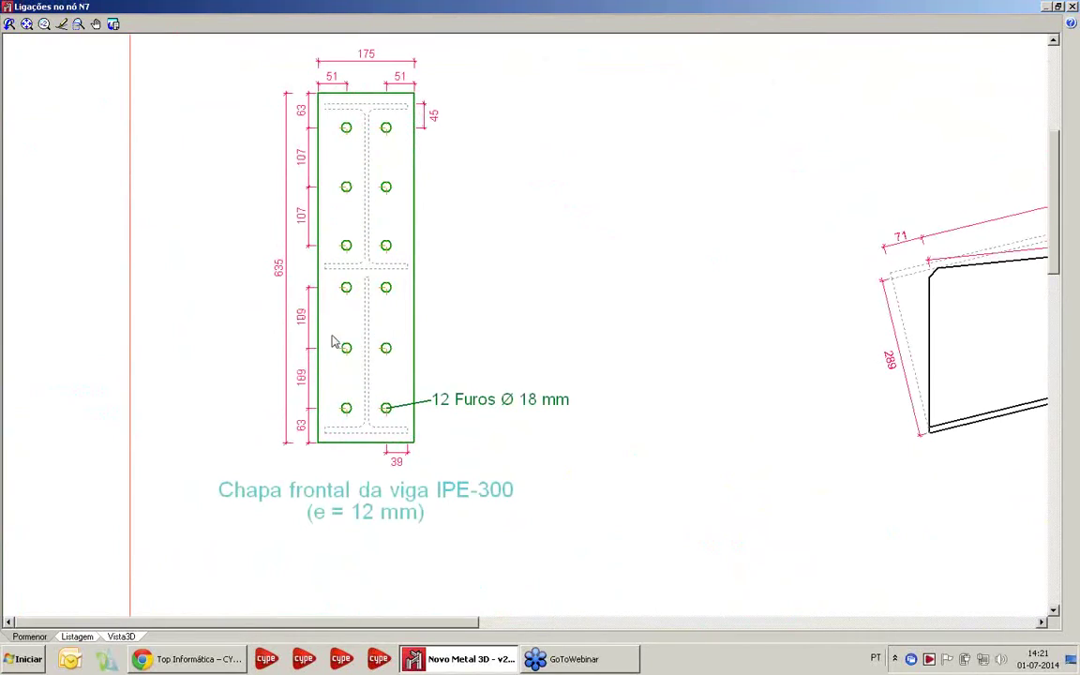
Examine the weld detail of the stiffeners on the HE-300A column and section B-B in the N7 Tipo 3 drawing
scroll(347, 398, down, 1)
scroll(410, 385, down, 4)
mouse_move(409, 385)
middle_down()
mouse_move(438, 283)
mouse_move(438, 193)
middle_up()
scroll(390, 369, up, 6)
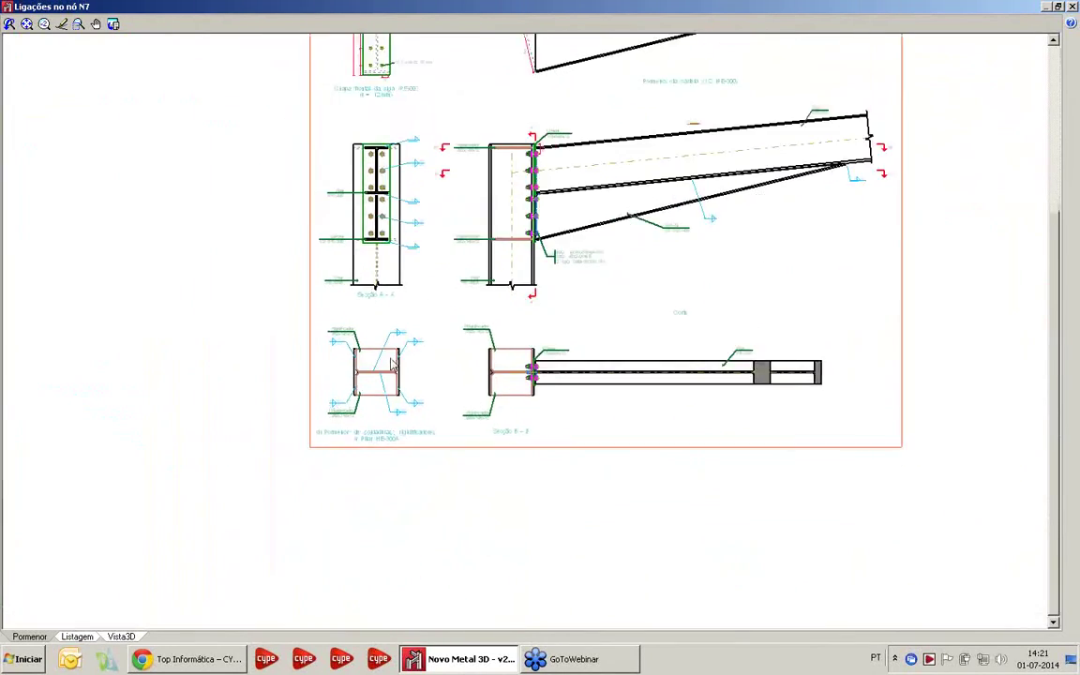
scroll(422, 309, up, 2)
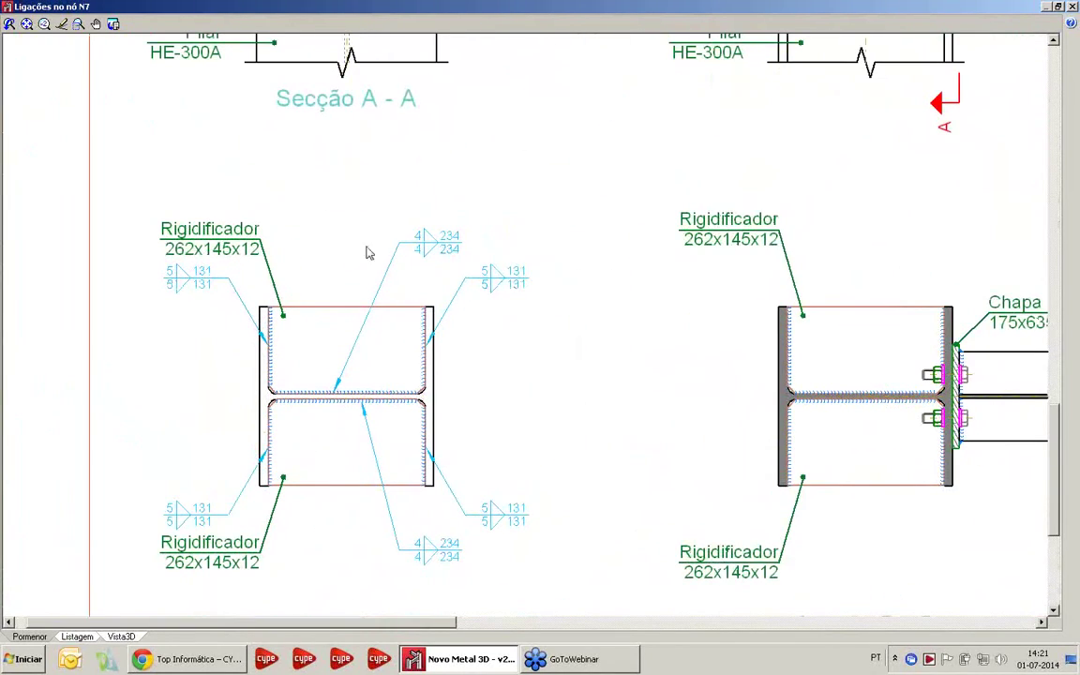
mouse_move(675, 324)
middle_down()
mouse_move(655, 339)
mouse_move(573, 280)
middle_up()
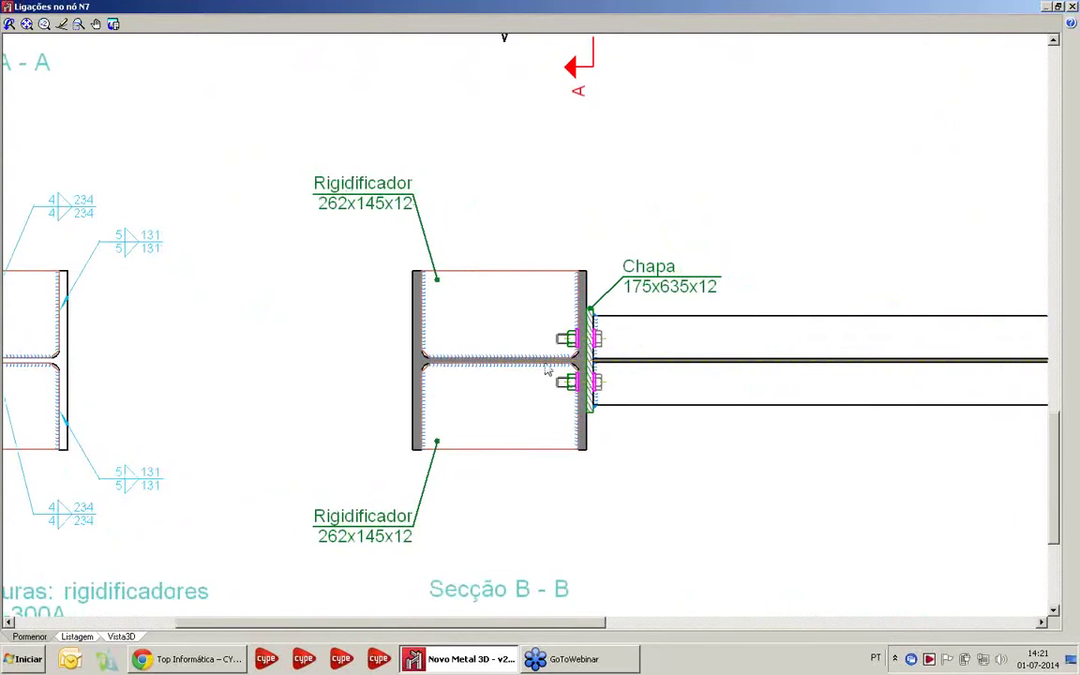
Compare section B-B with section A-A and the elevation of the haunched N7 connection
scroll(547, 372, down, 3)
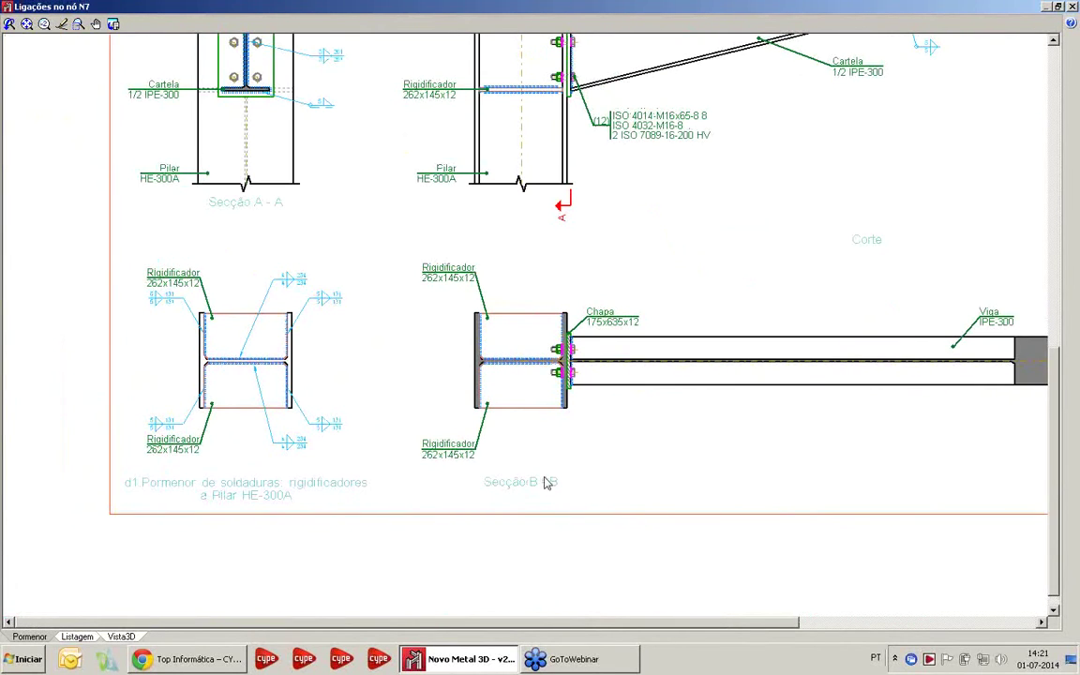
scroll(608, 362, up, 1)
middle_drag(589, 364, 563, 364)
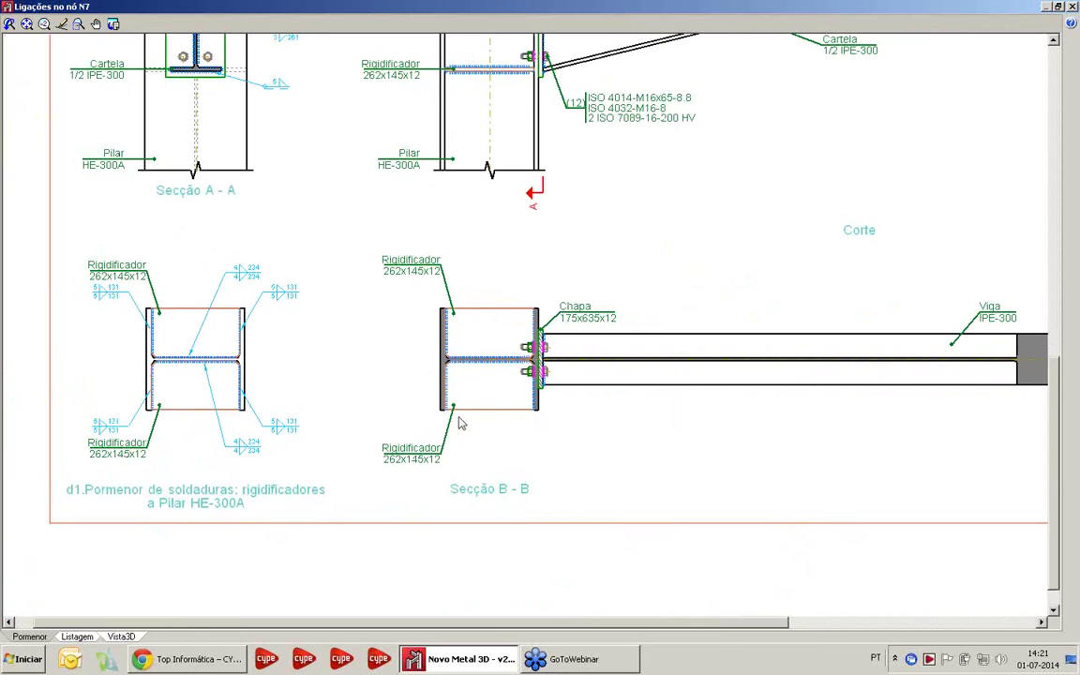
scroll(459, 239, down, 1)
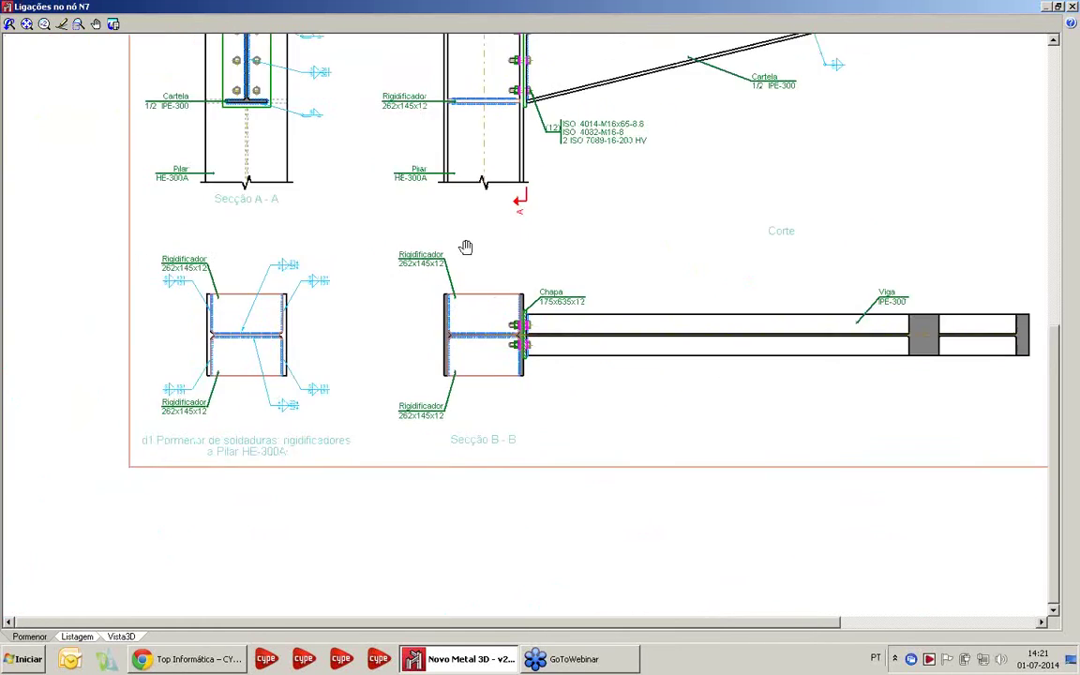
middle_drag(465, 245, 498, 351)
scroll(497, 316, down, 1)
middle_drag(494, 297, 494, 309)
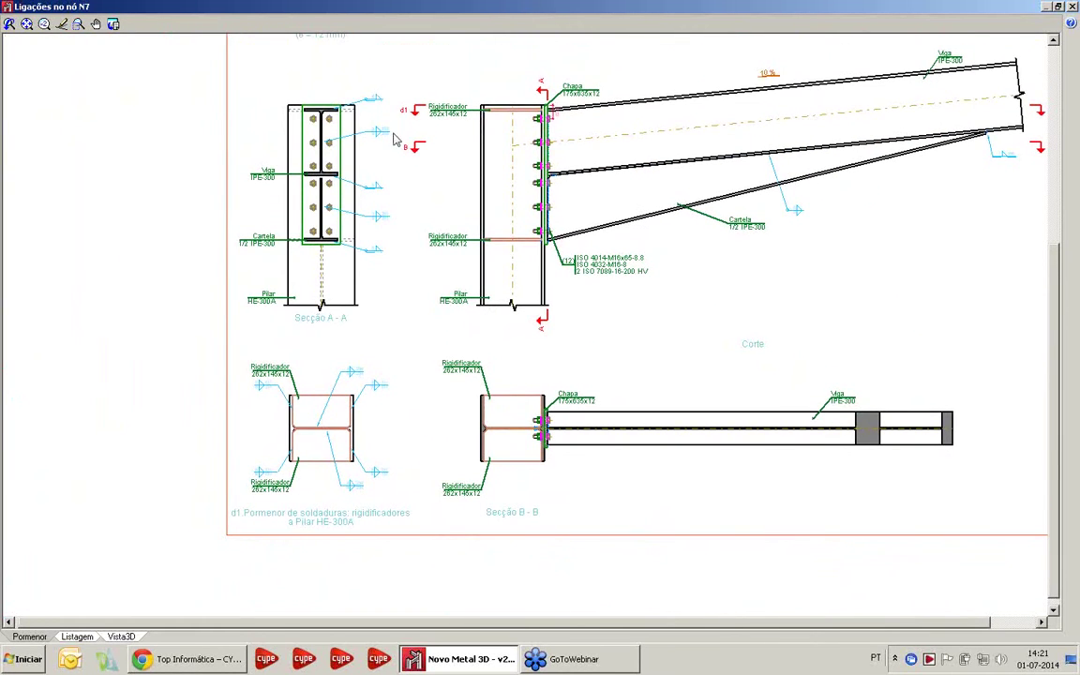
Review the N7 connection report through its component, resistance, weld and bolt checks to the quantities of material
click(77, 636)
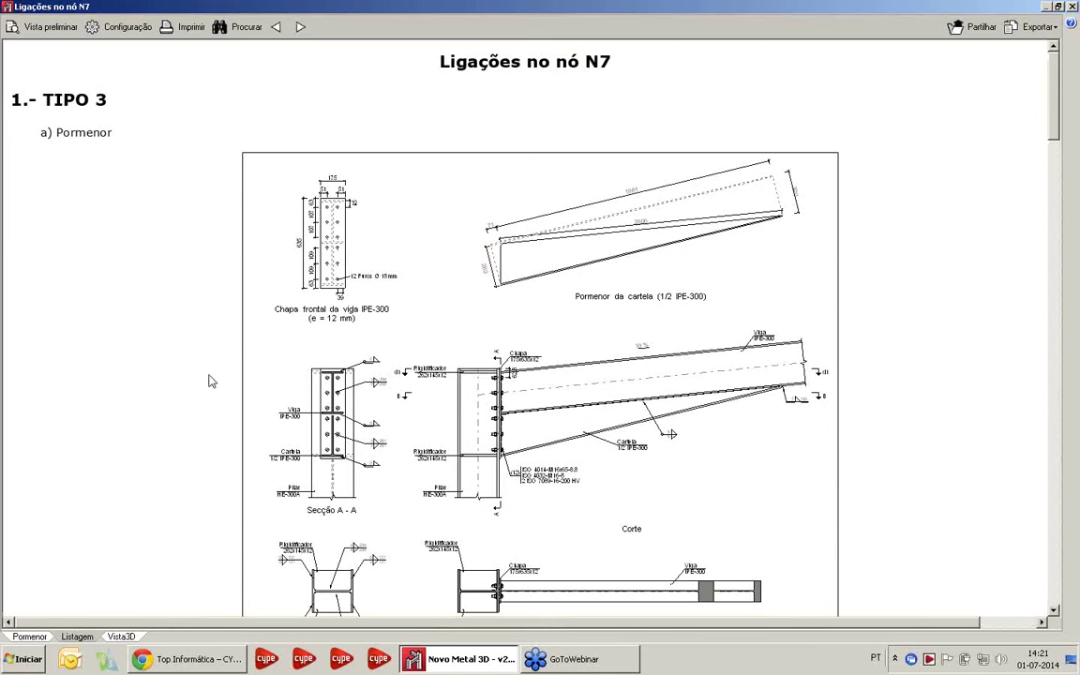
scroll(211, 380, down, 10)
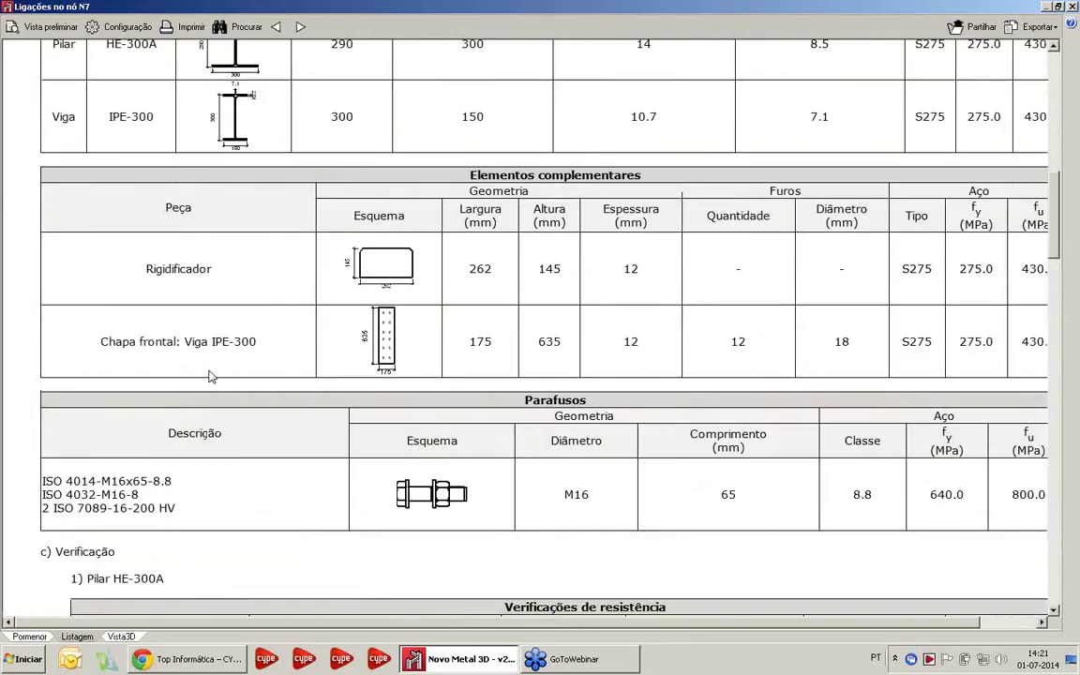
scroll(210, 375, down, 15)
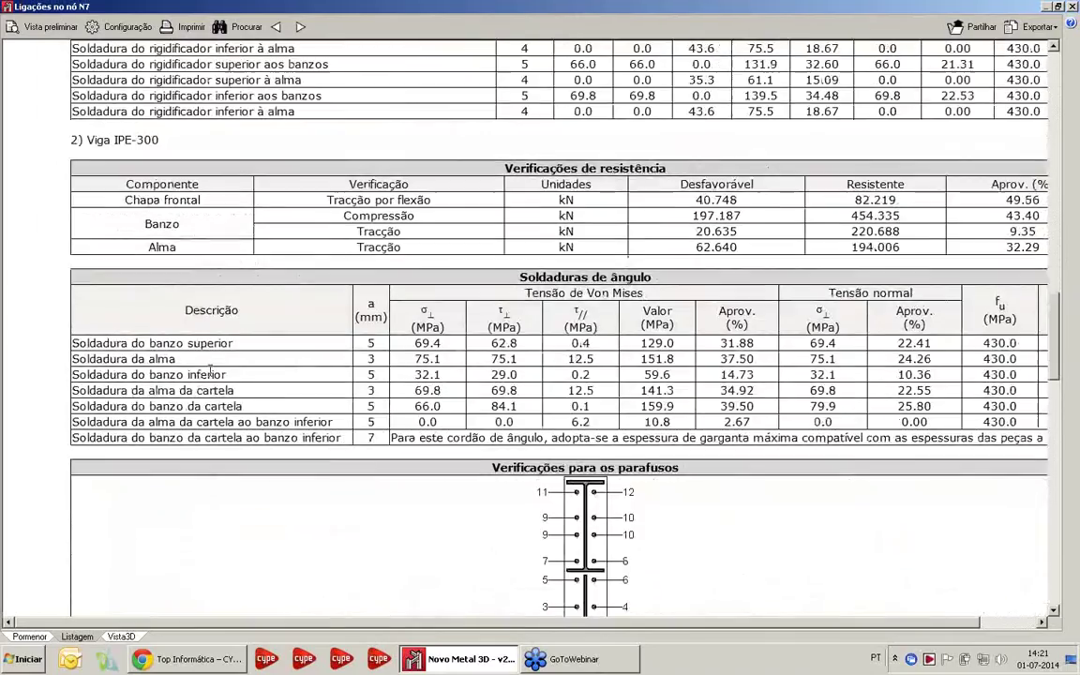
scroll(211, 373, down, 12)
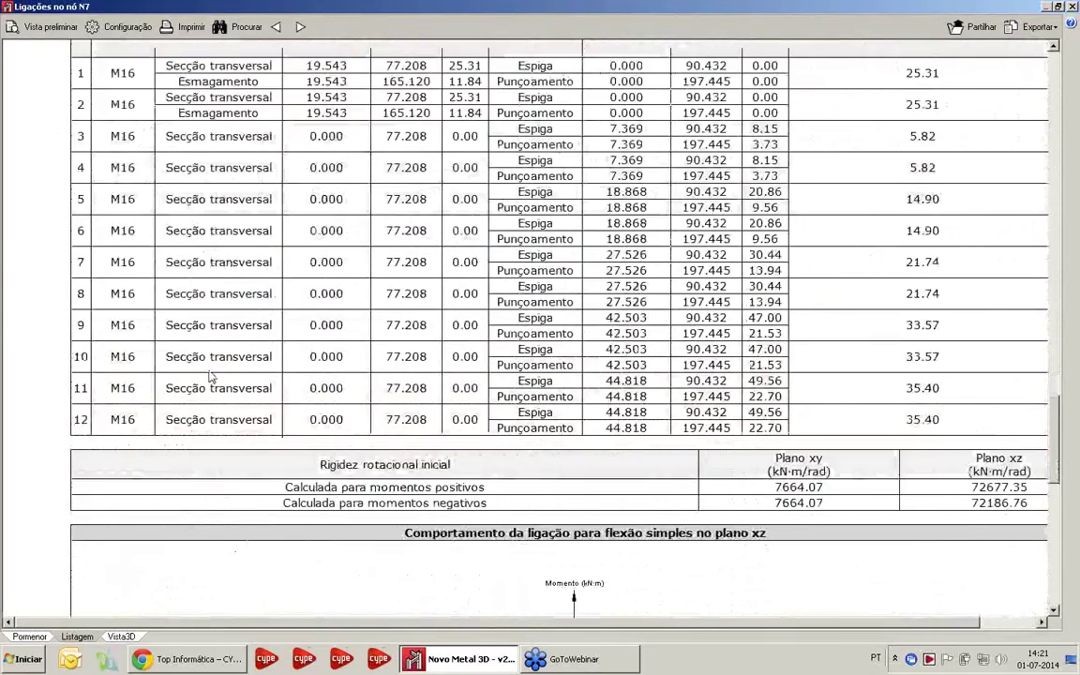
scroll(211, 375, down, 15)
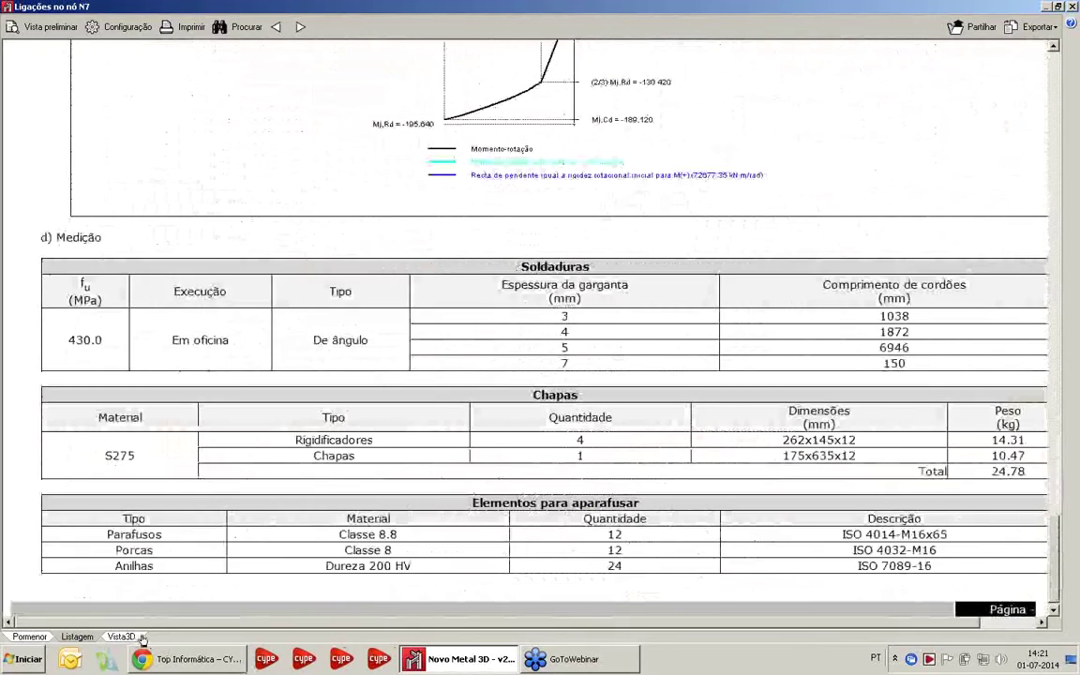
Inspect the haunched N7 connection in 3D from several sides and close its detail window
click(141, 638)
middle_drag(405, 415, 965, 366)
middle_drag(583, 405, 834, 414)
click(1071, 6)
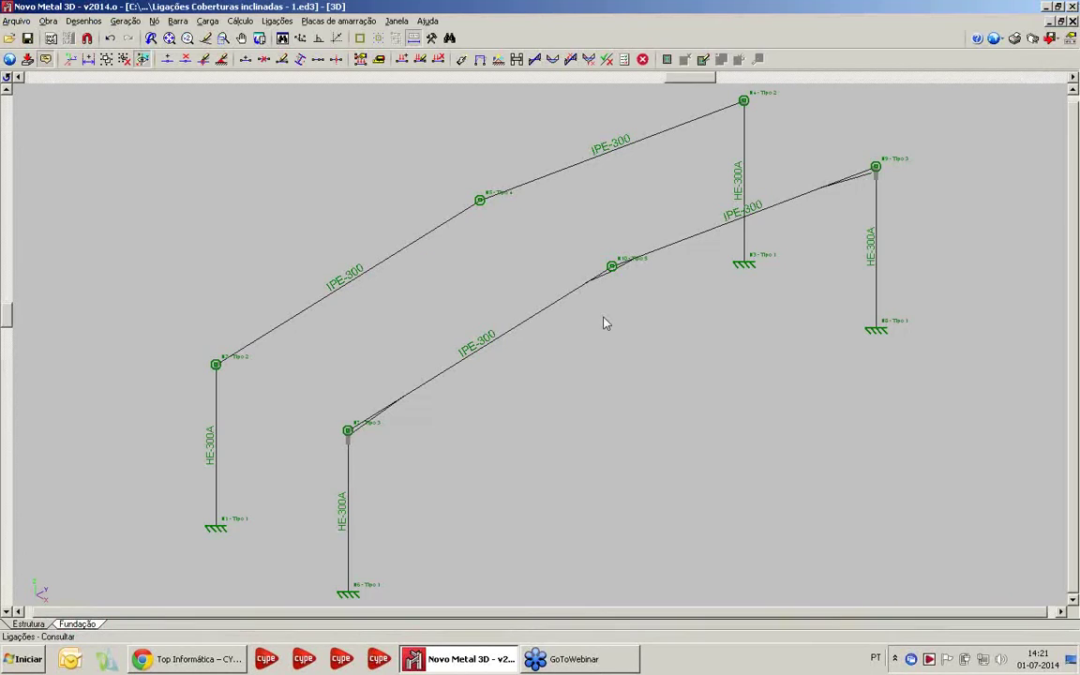
Open the Tipo 5 connection detail of haunched ridge node N10, inspect it in 3D from several angles and close it
click(611, 266)
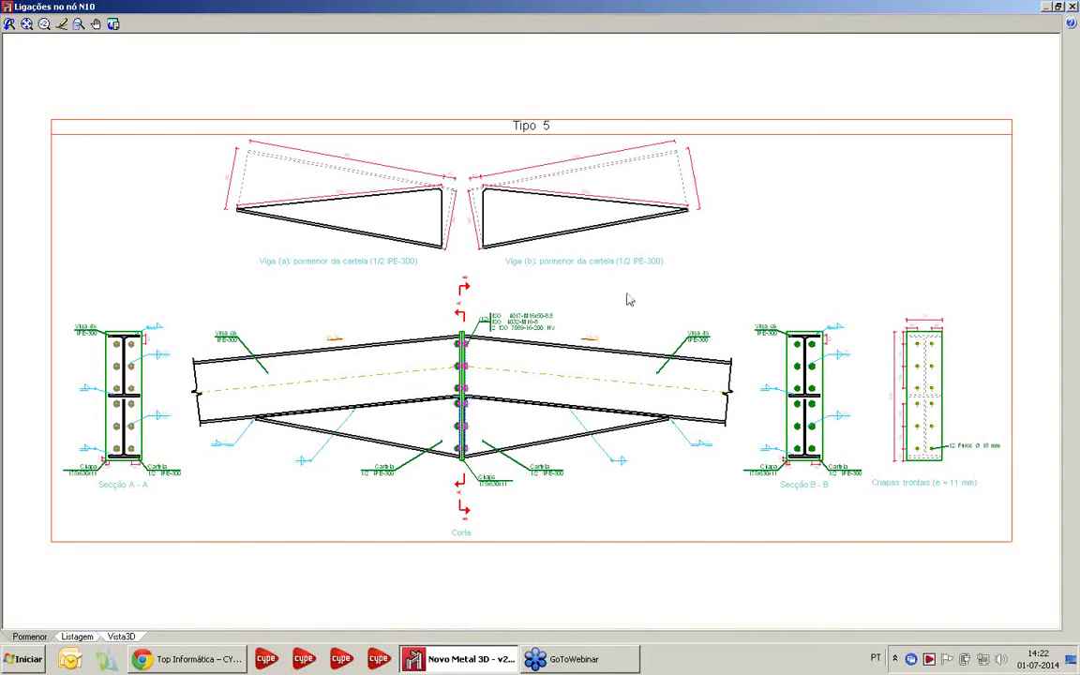
click(117, 635)
drag(449, 411, 825, 380)
drag(316, 357, 843, 355)
click(1073, 6)
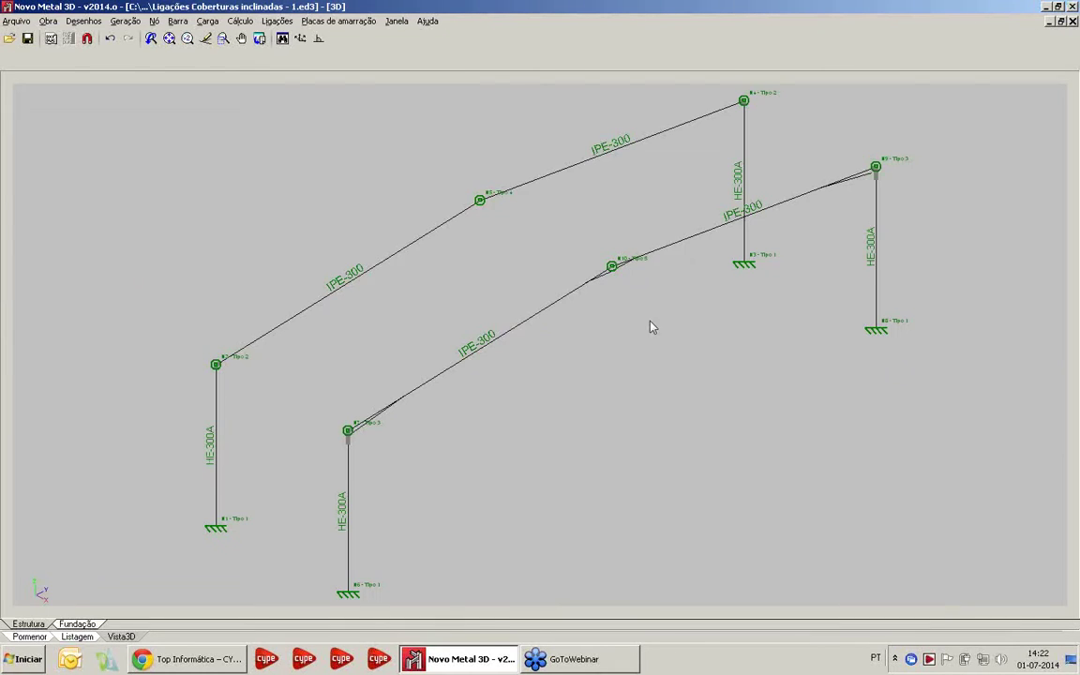
Open the Tipo 4 connection detail of ridge node N5, inspect the bolted joint in 3D and close it
click(481, 203)
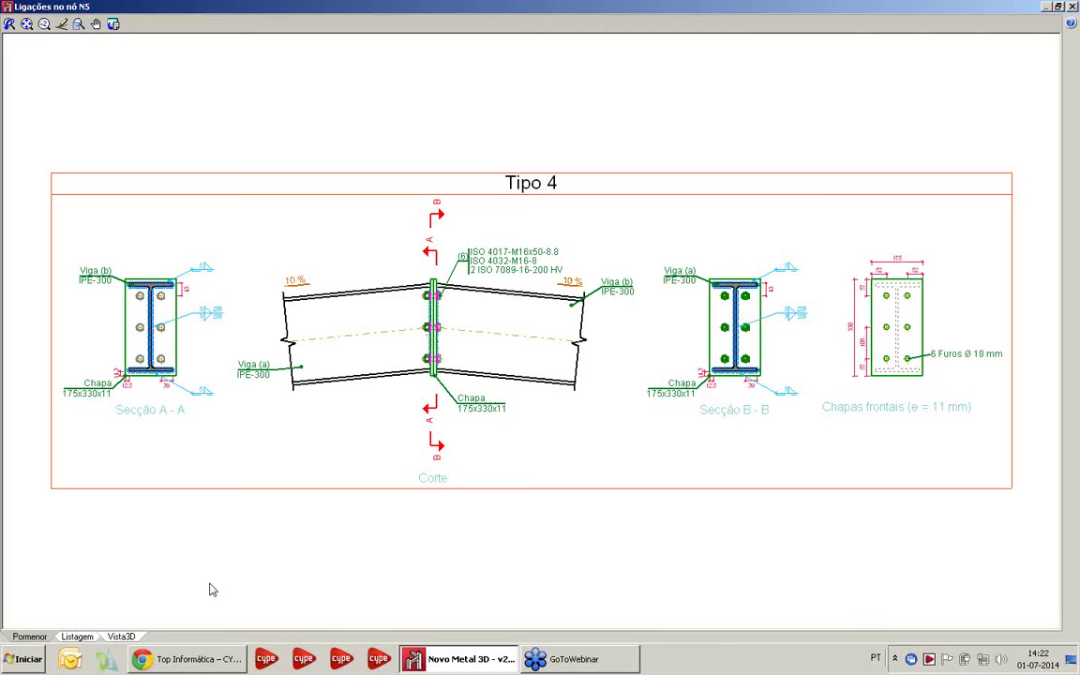
click(120, 637)
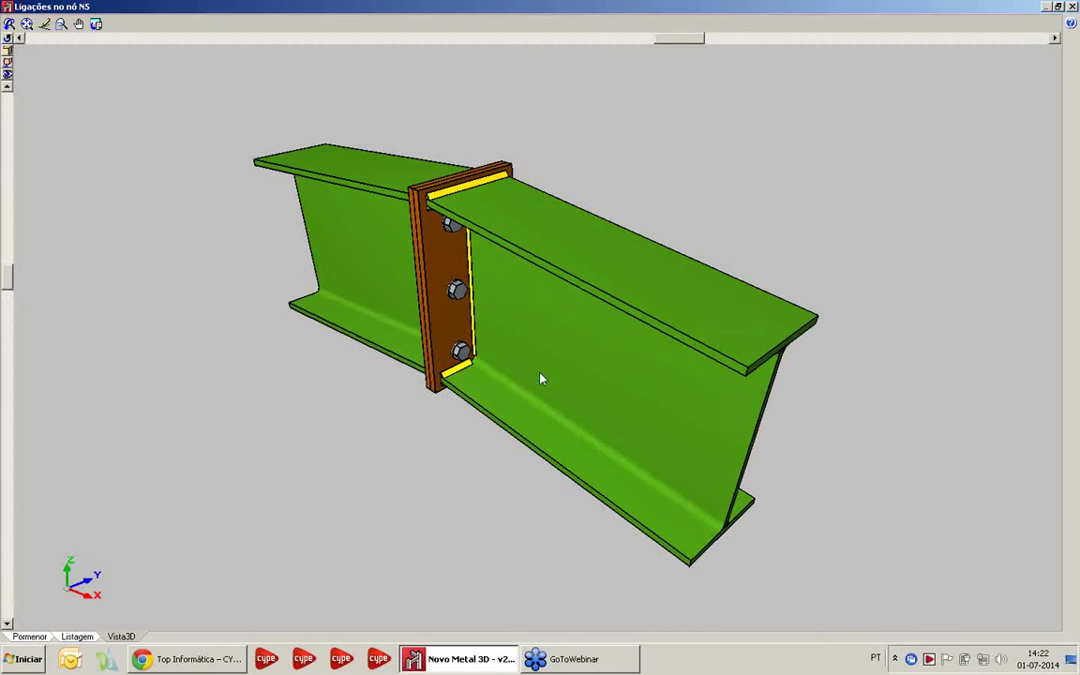
middle_drag(541, 379, 558, 355)
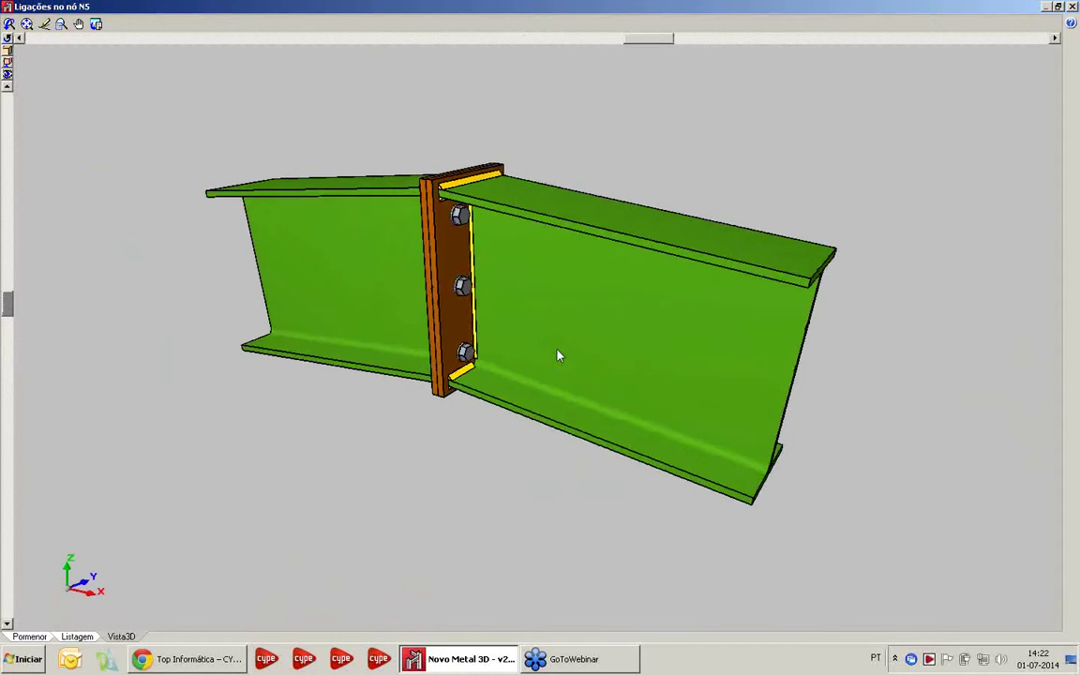
key(Escape)
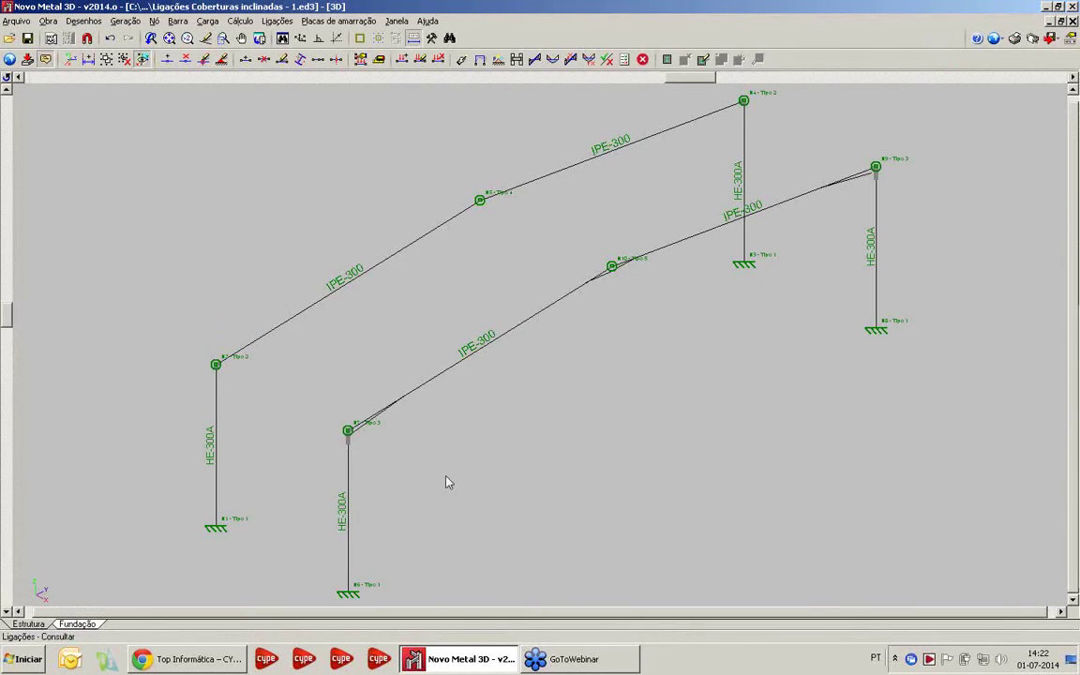
Open the Tipo 1 base plate detail of support node N6 and review its report down to the weld and anchor quantities
middle_drag(446, 477, 443, 464)
scroll(445, 460, down, 1)
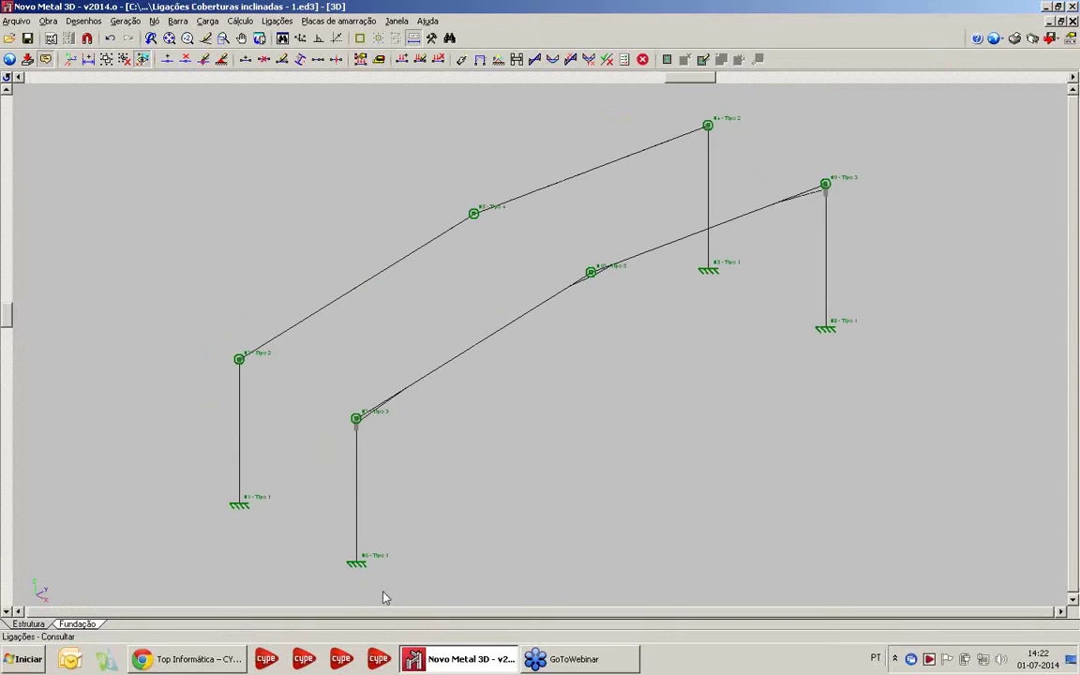
mouse_move(356, 570)
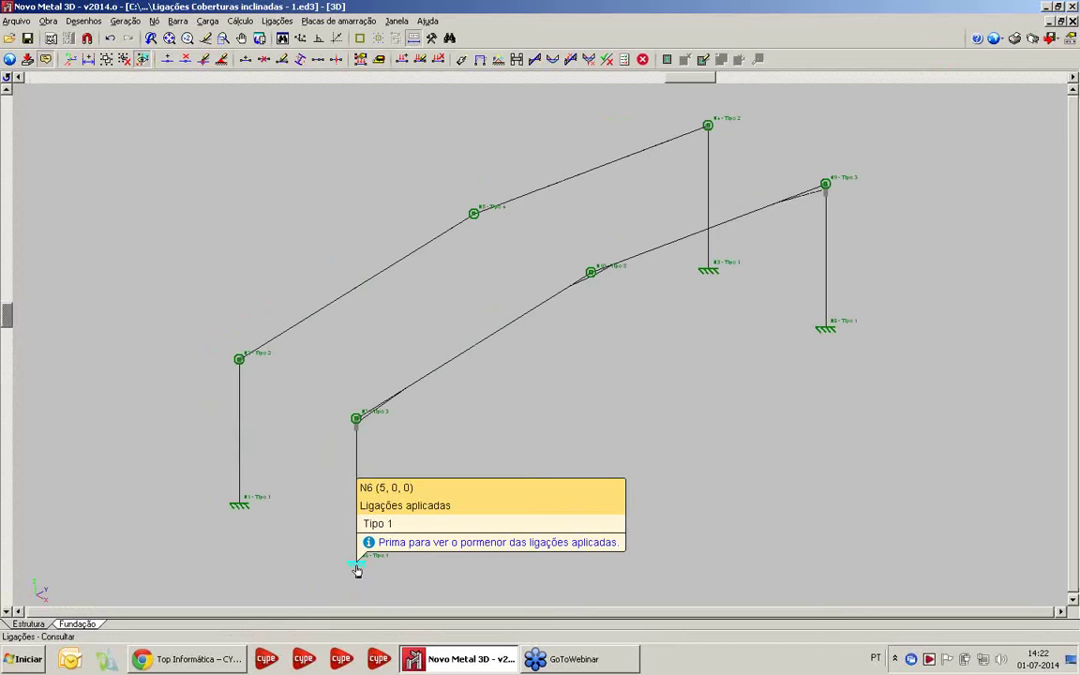
click(356, 569)
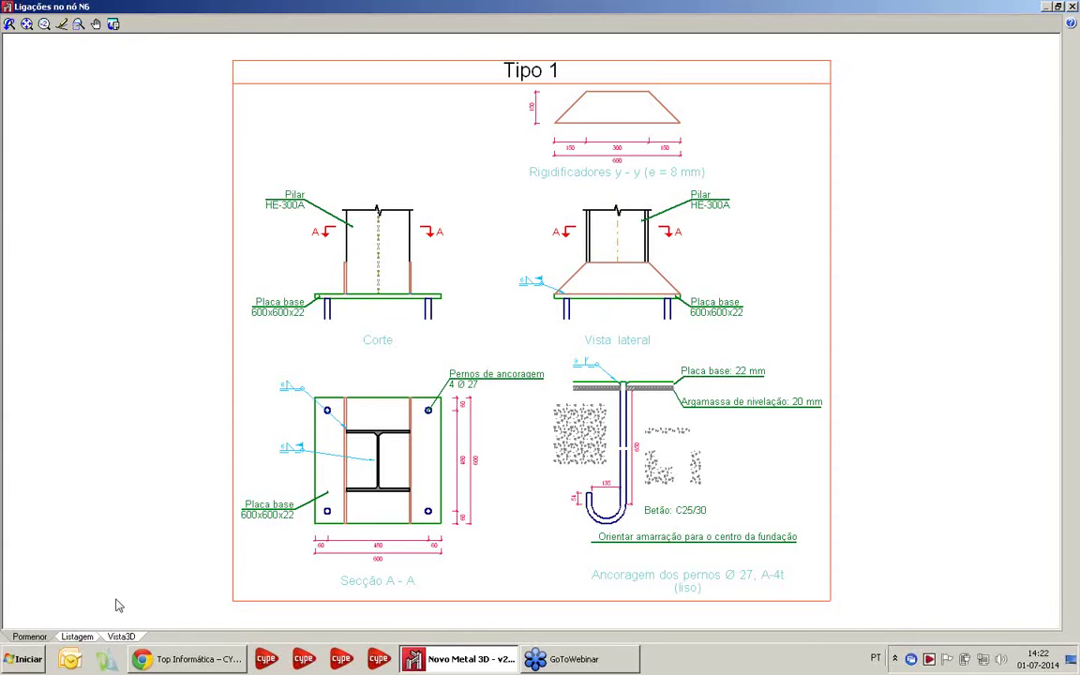
click(82, 637)
scroll(369, 379, down, 5)
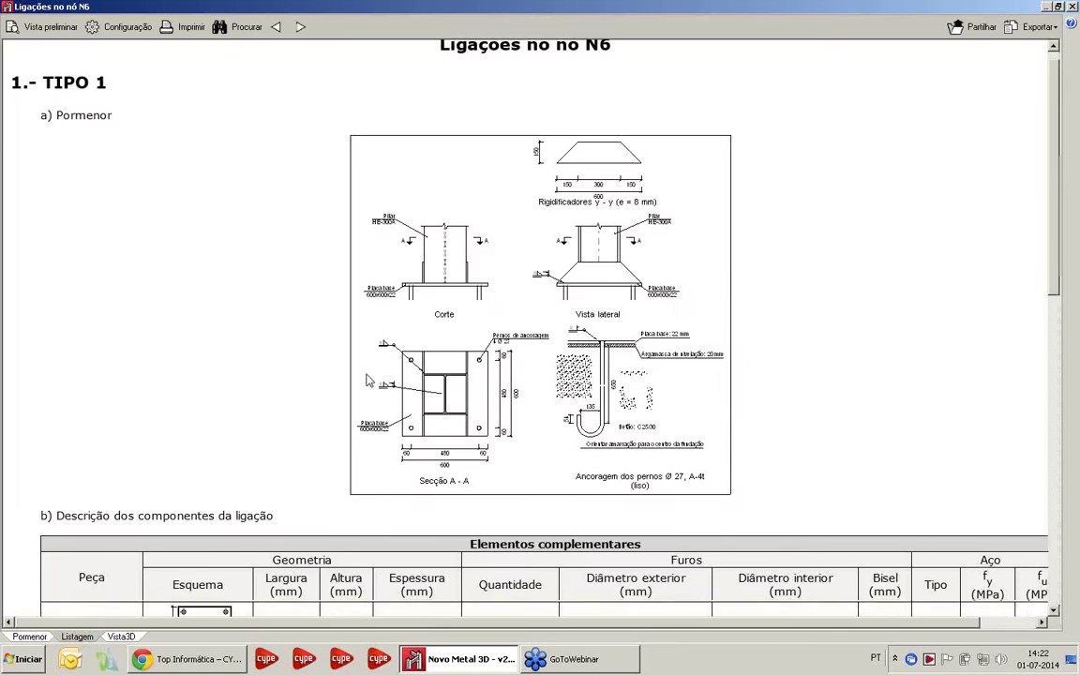
scroll(368, 379, down, 10)
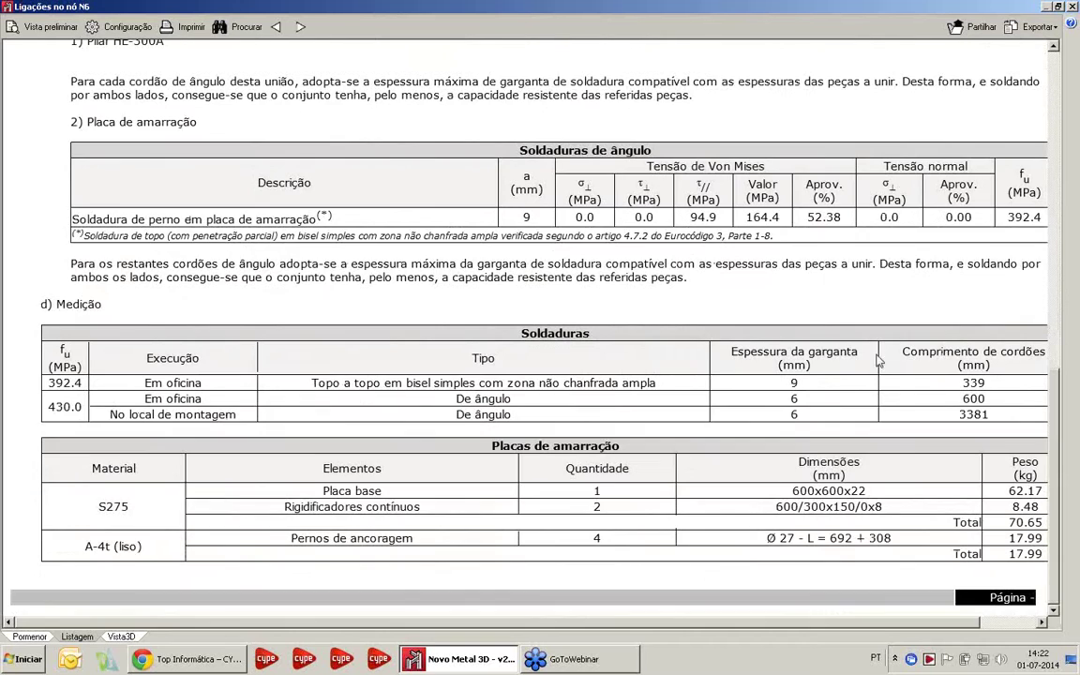
Inspect the N6 base plate, stiffeners and anchor bolts in 3D and close the detail window
click(123, 637)
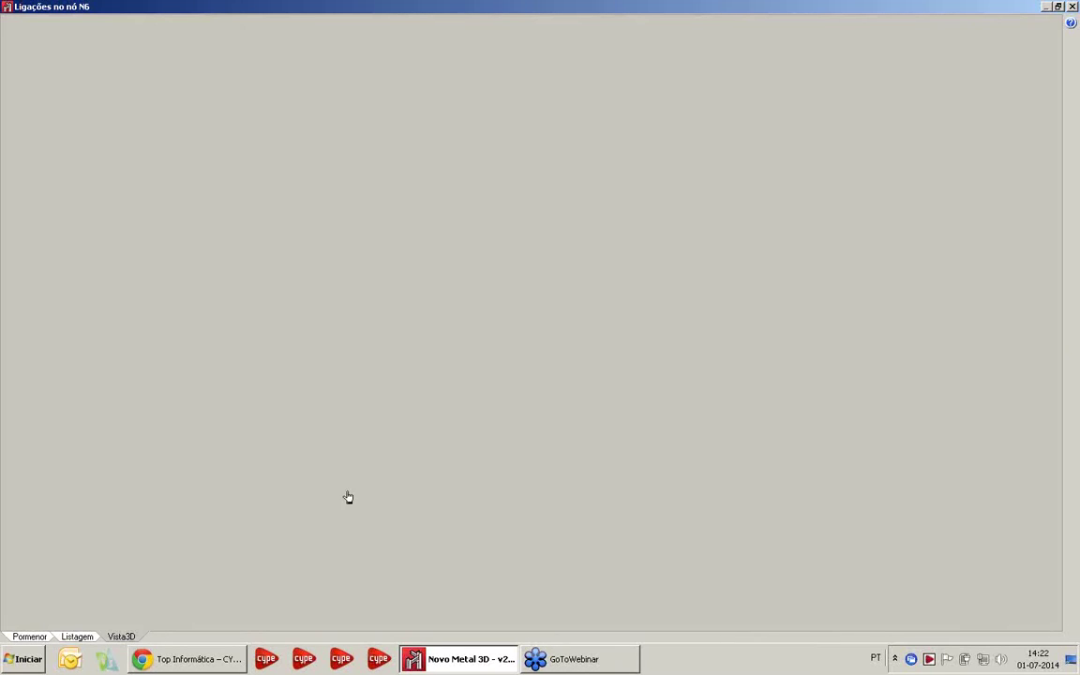
drag(556, 502, 397, 470)
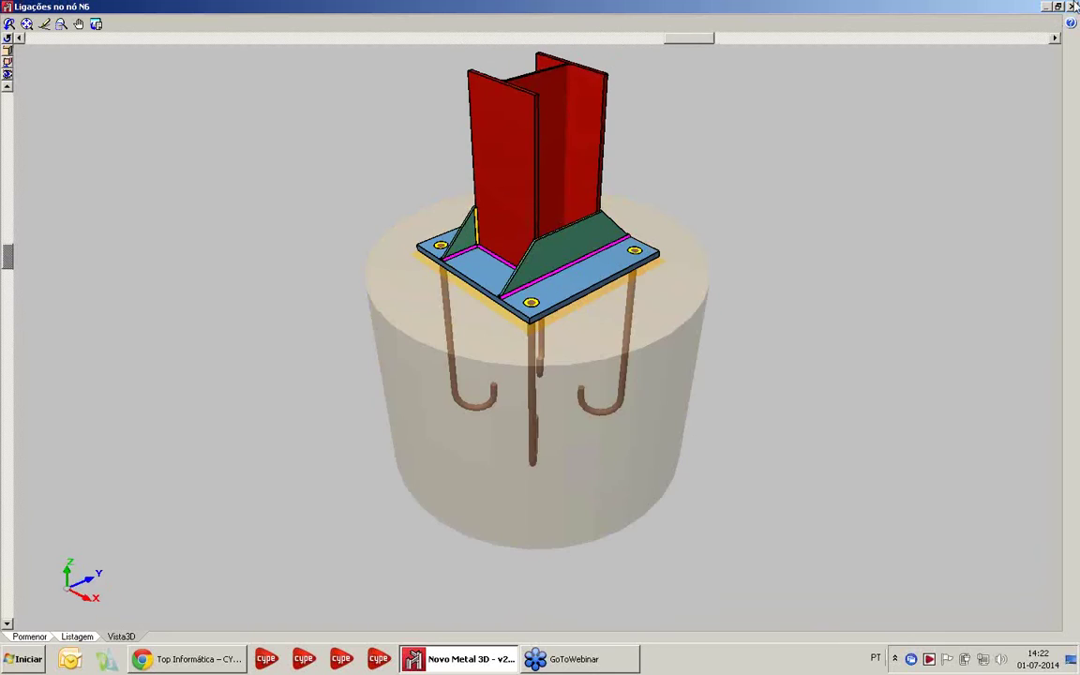
click(1074, 6)
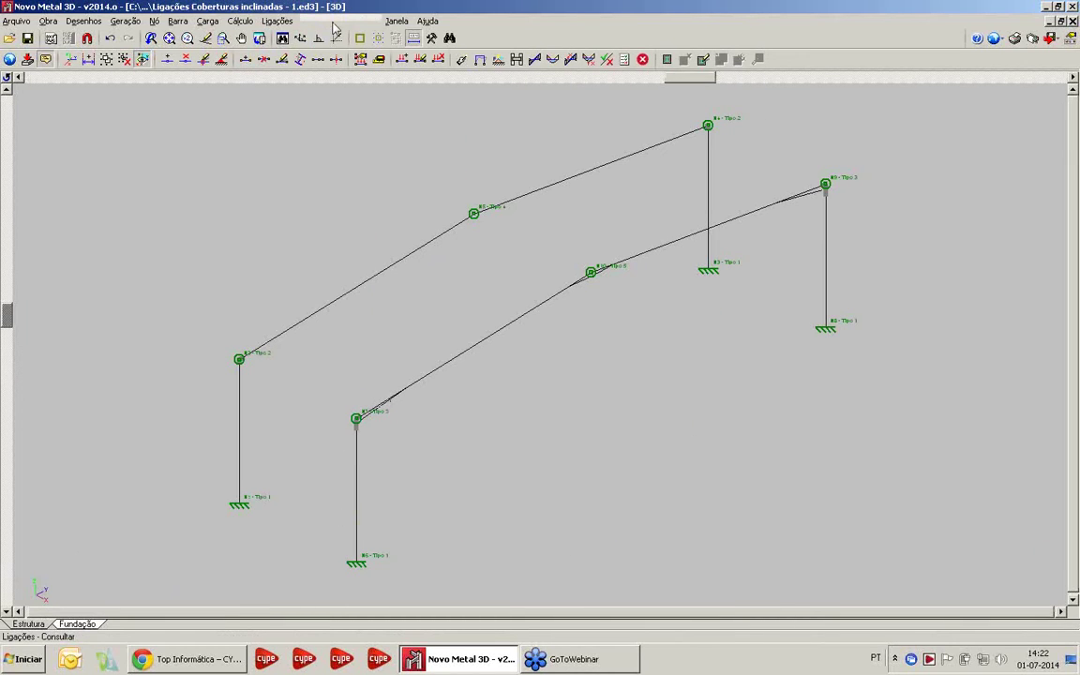
click(334, 23)
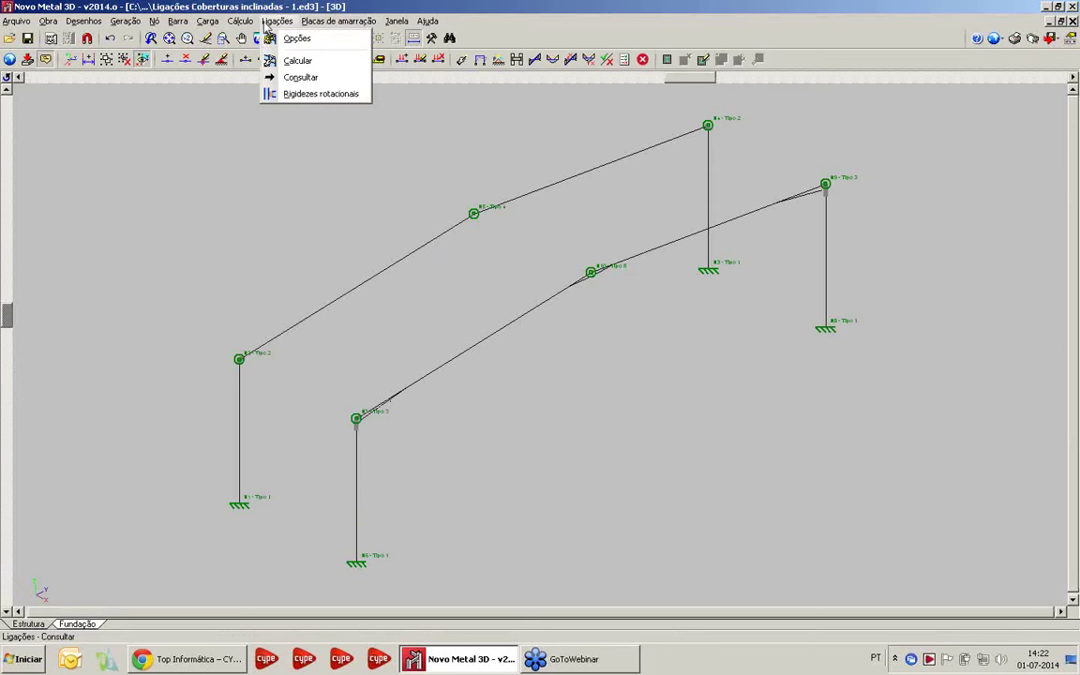
mouse_move(318, 20)
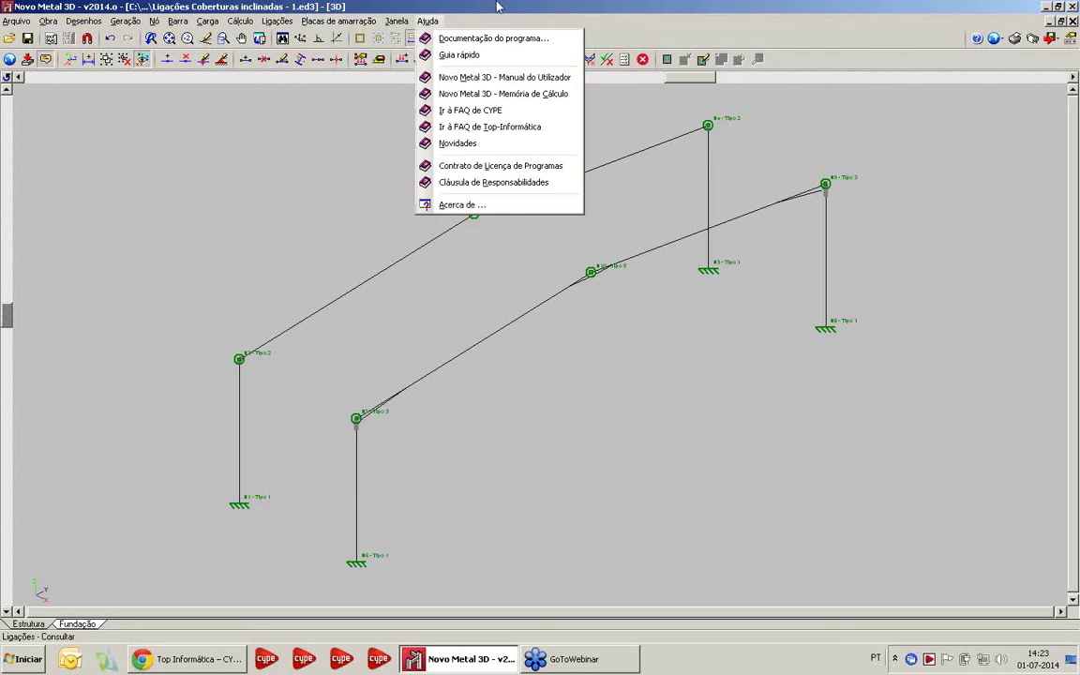
click(551, 9)
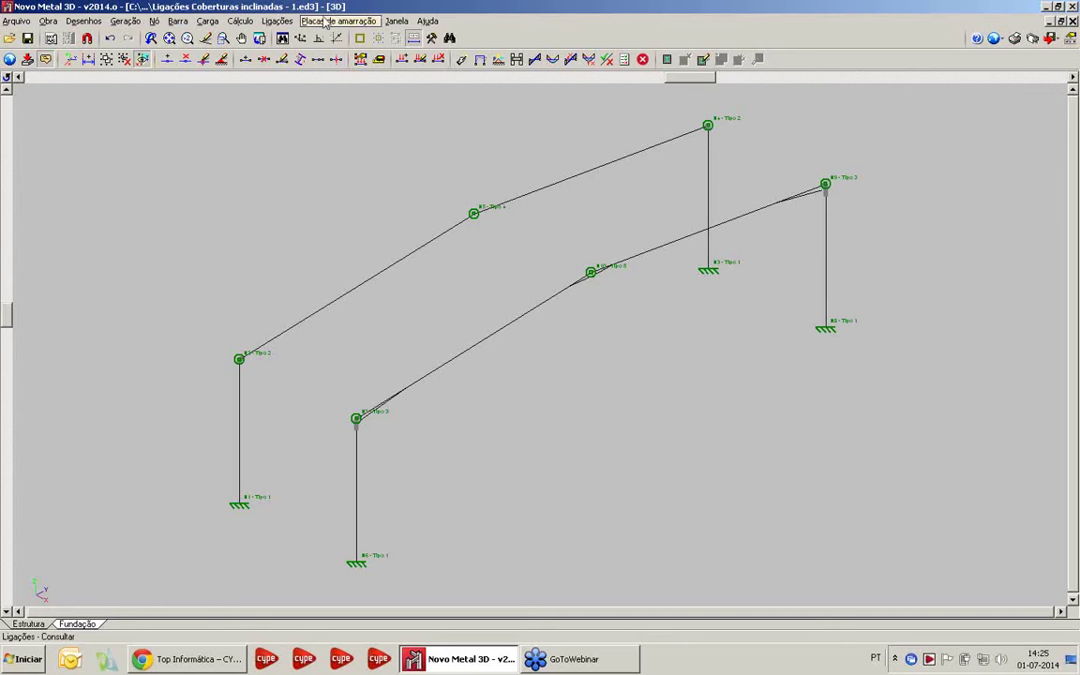
Start reviewing the assigned rotational stiffness values, examine the stiffness options and moment-rotation diagram of the beam end at N2, and cancel
click(278, 20)
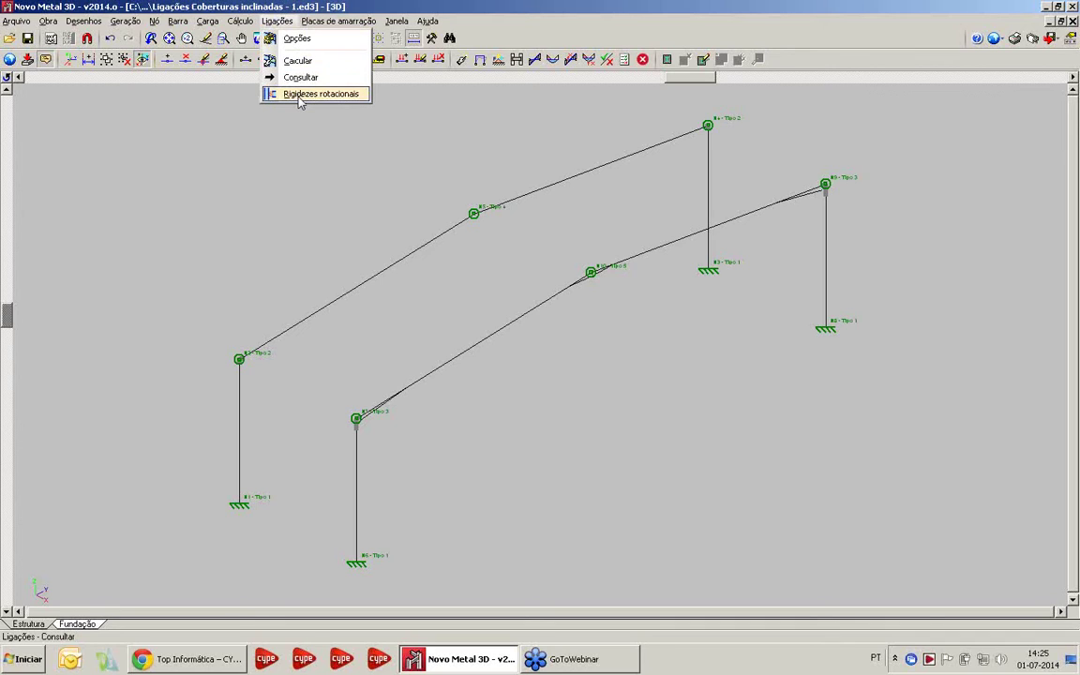
click(299, 96)
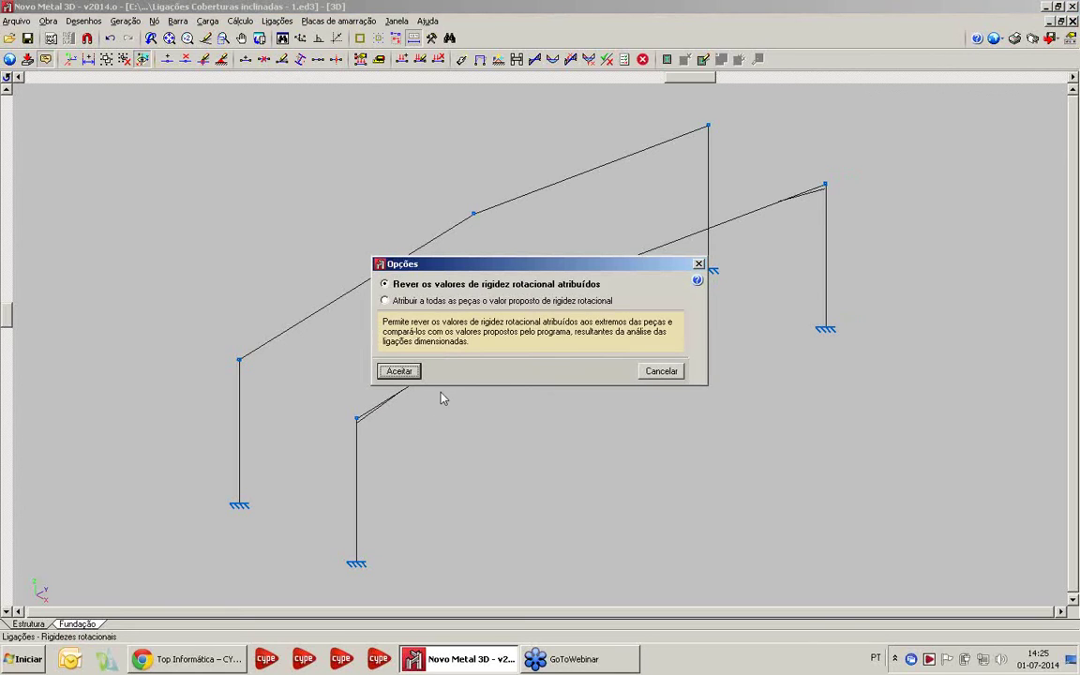
click(400, 371)
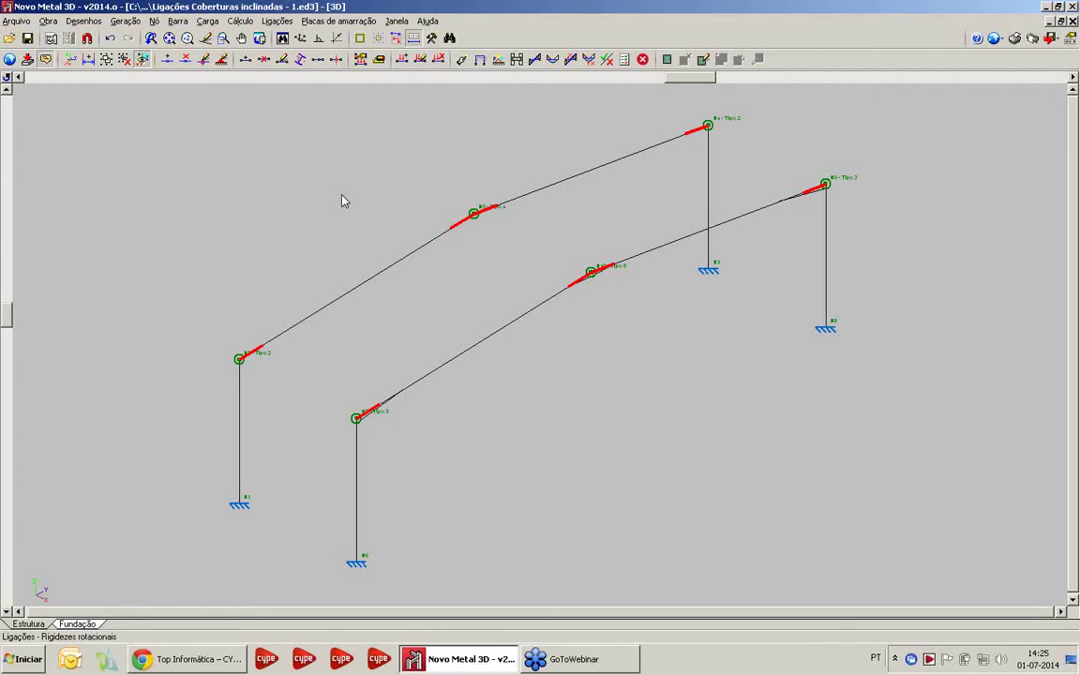
click(249, 346)
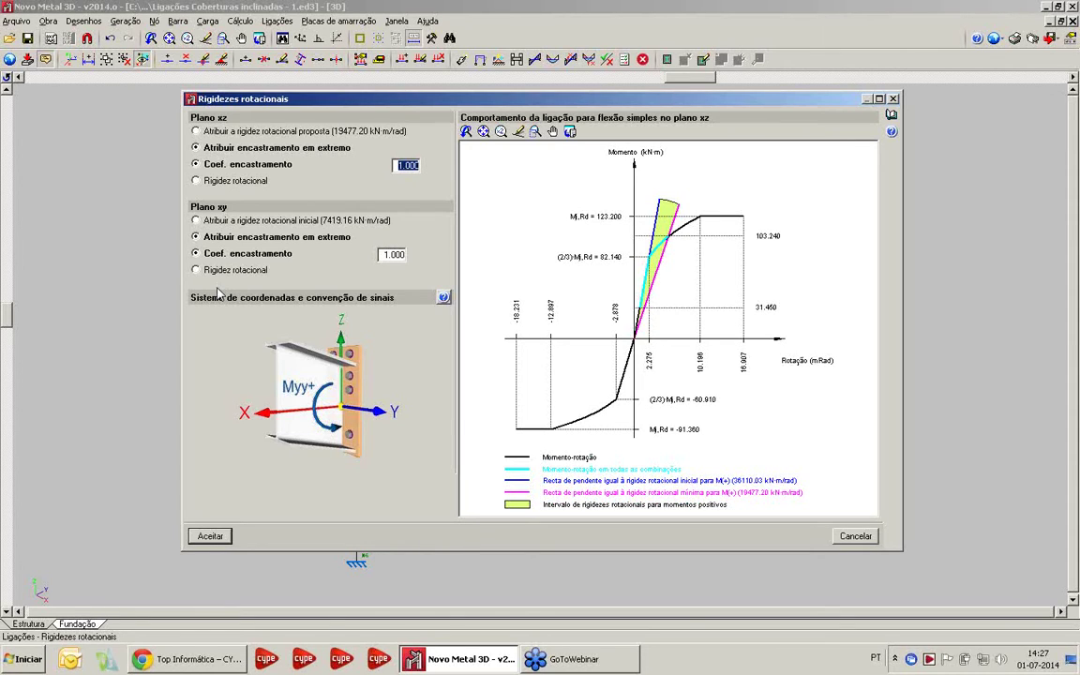
click(854, 536)
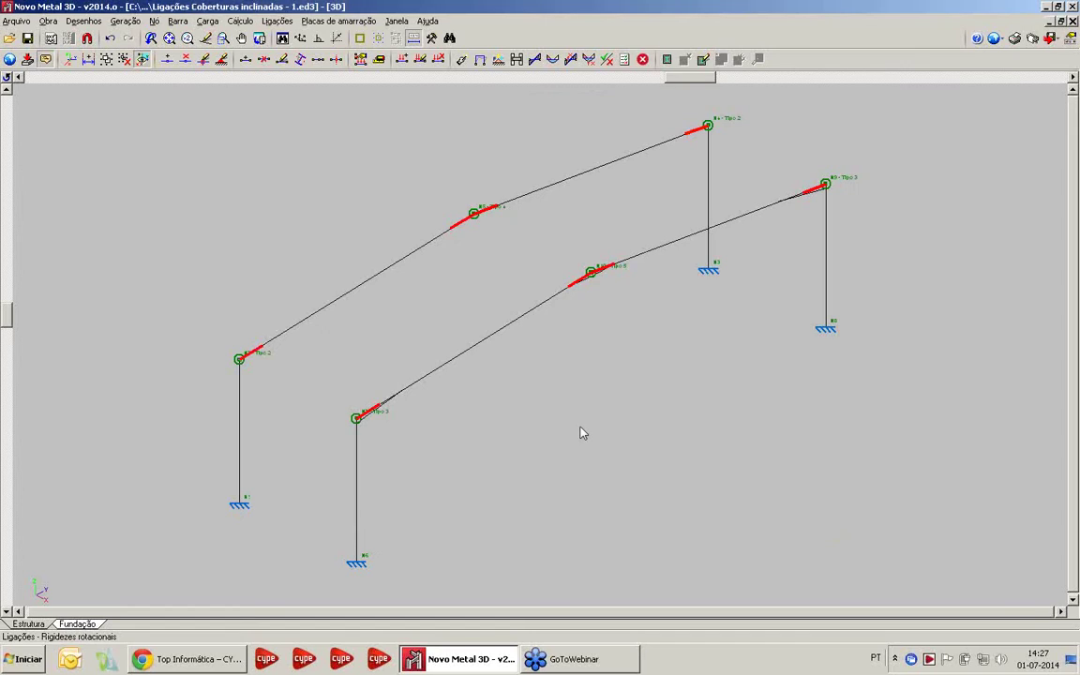
Assign the program's proposed rotational stiffness value to all members and accept the recalculation notice
click(426, 303)
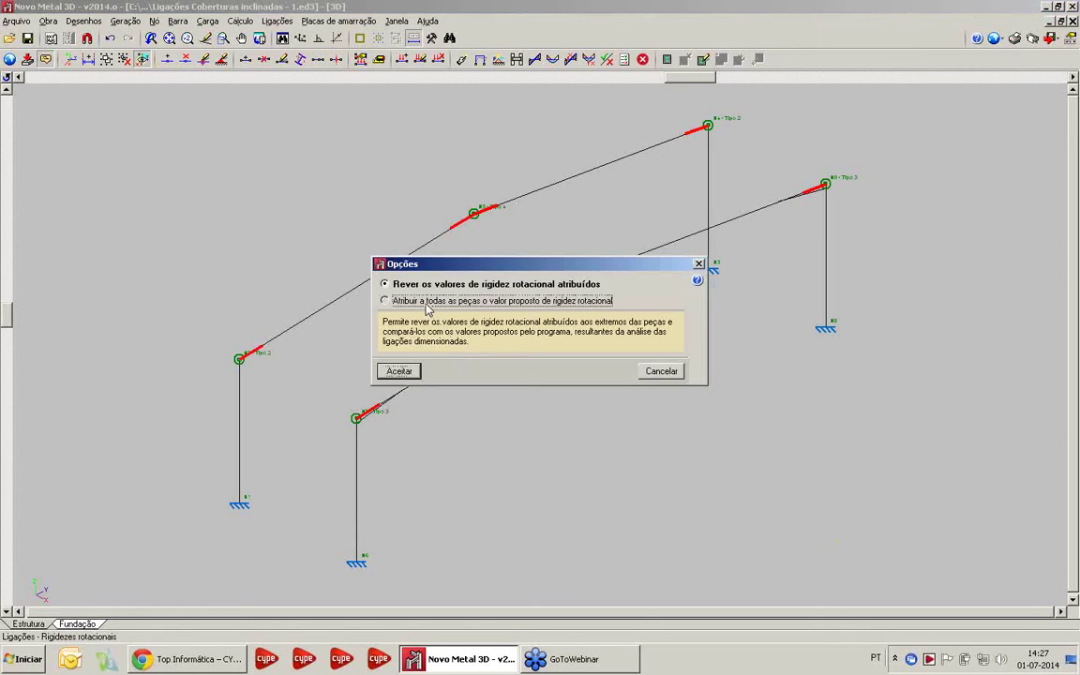
click(427, 302)
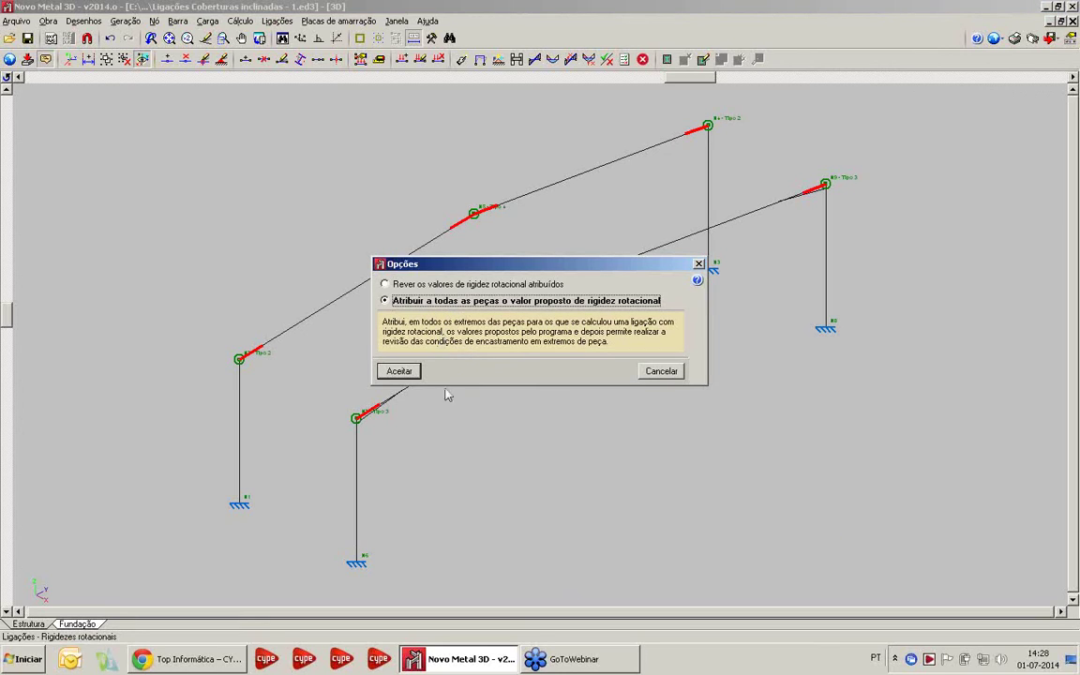
click(399, 371)
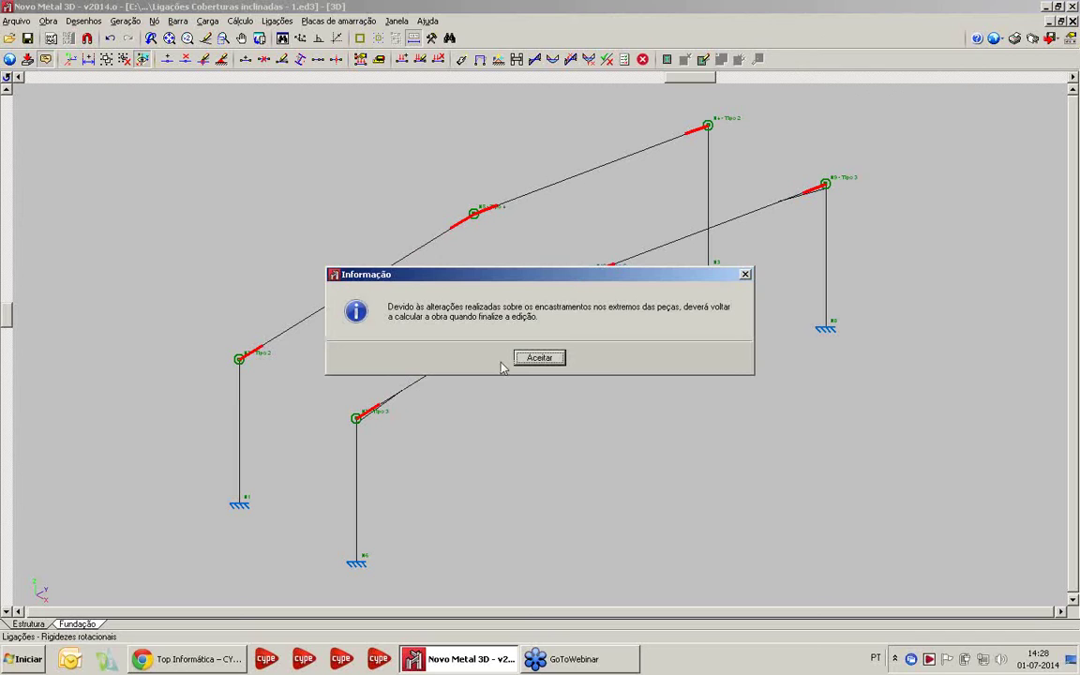
click(540, 359)
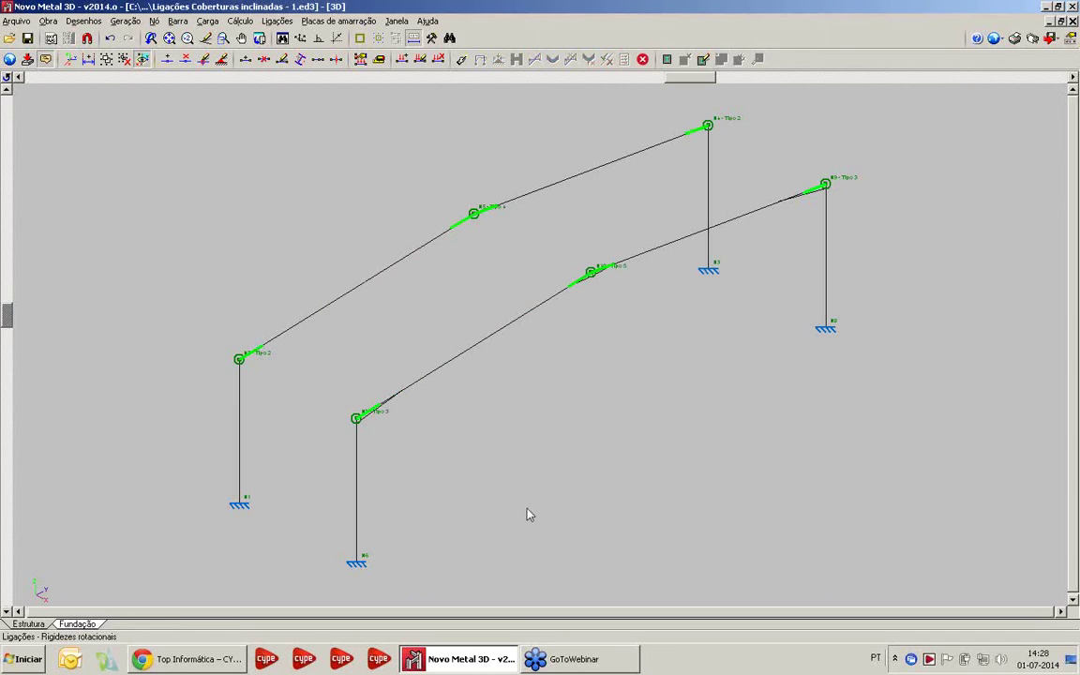
Recalculate the structure without sizing profiles, solving all nodes with bolted connections, and close the final calculation report
click(249, 23)
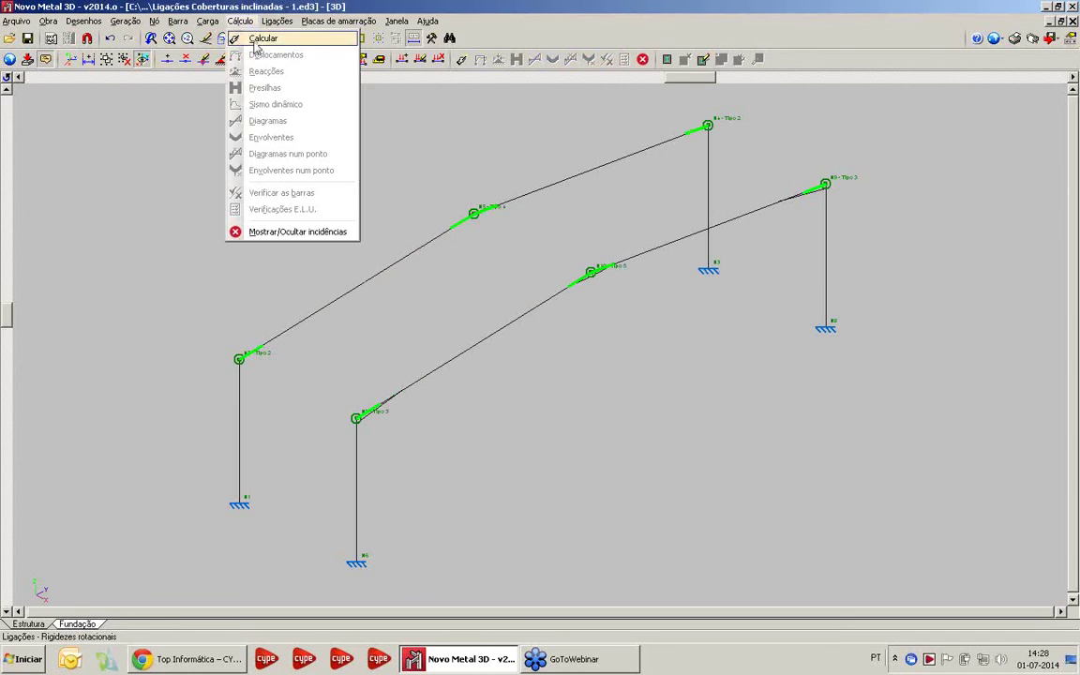
click(256, 43)
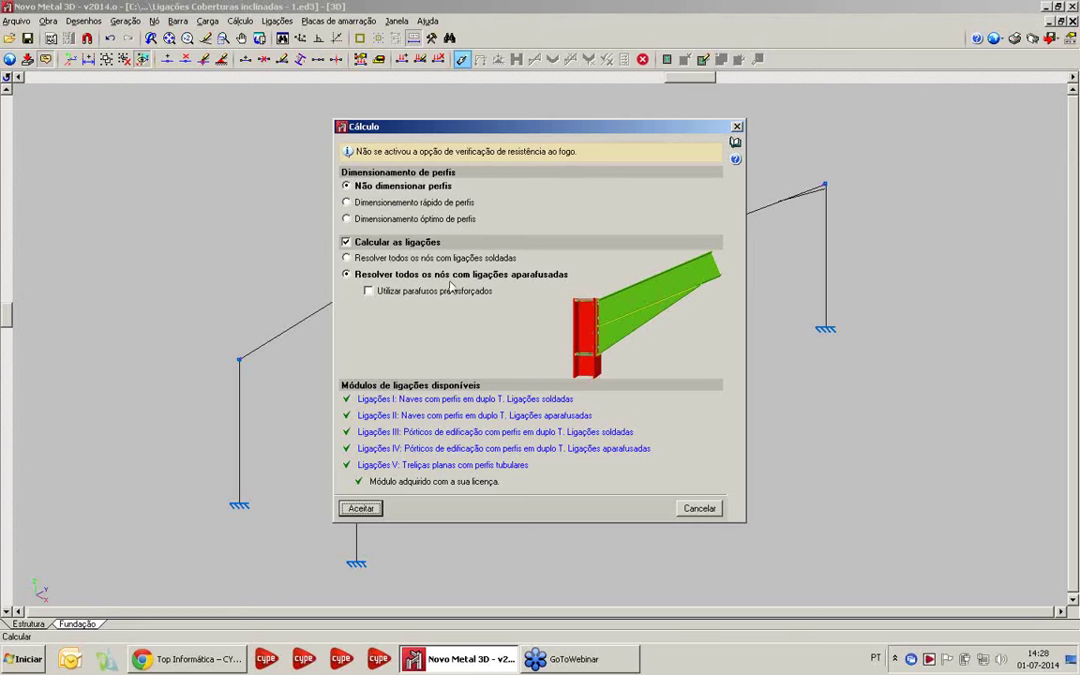
click(365, 513)
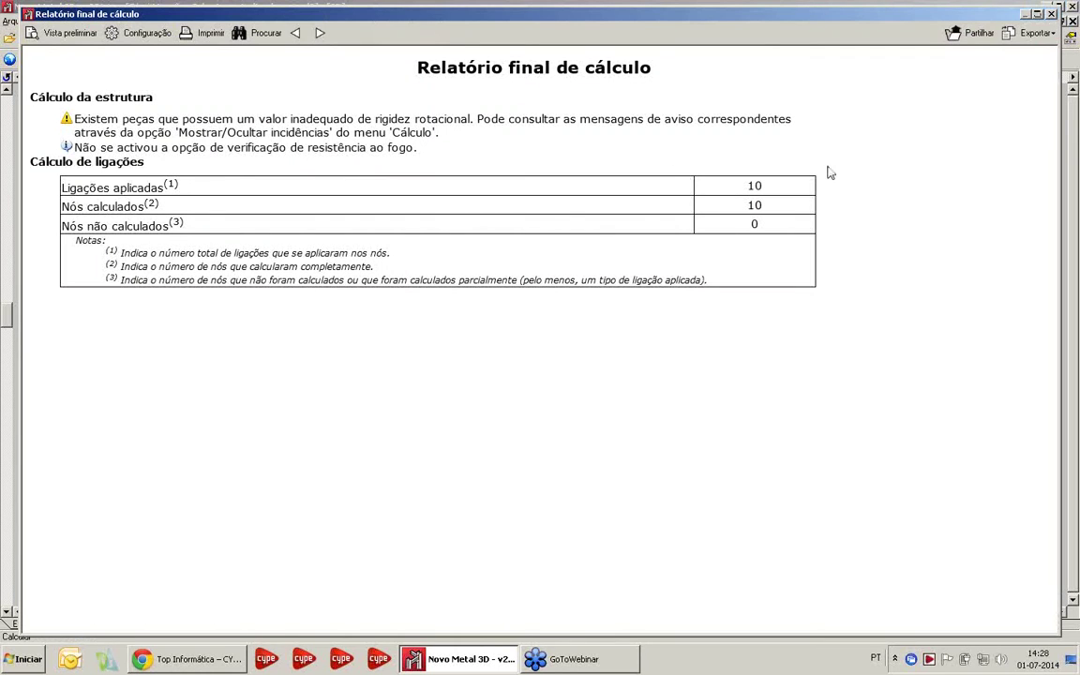
click(1051, 14)
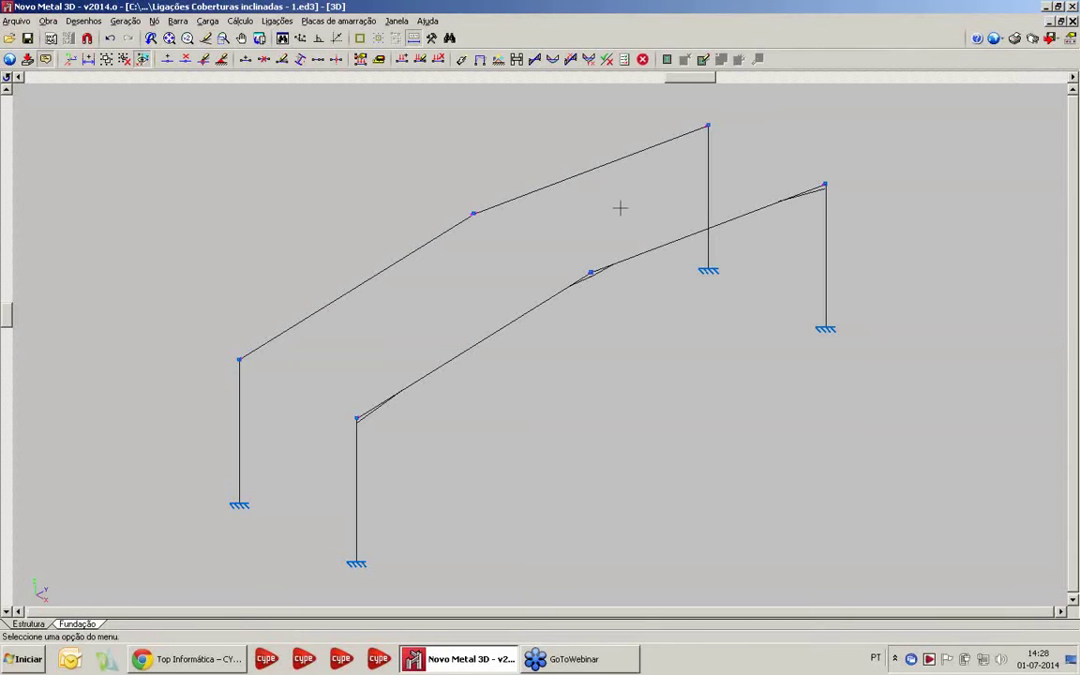
Run the bar verification on the recalculated structure, accepting default values for the missing lateral buckling parameters
click(248, 23)
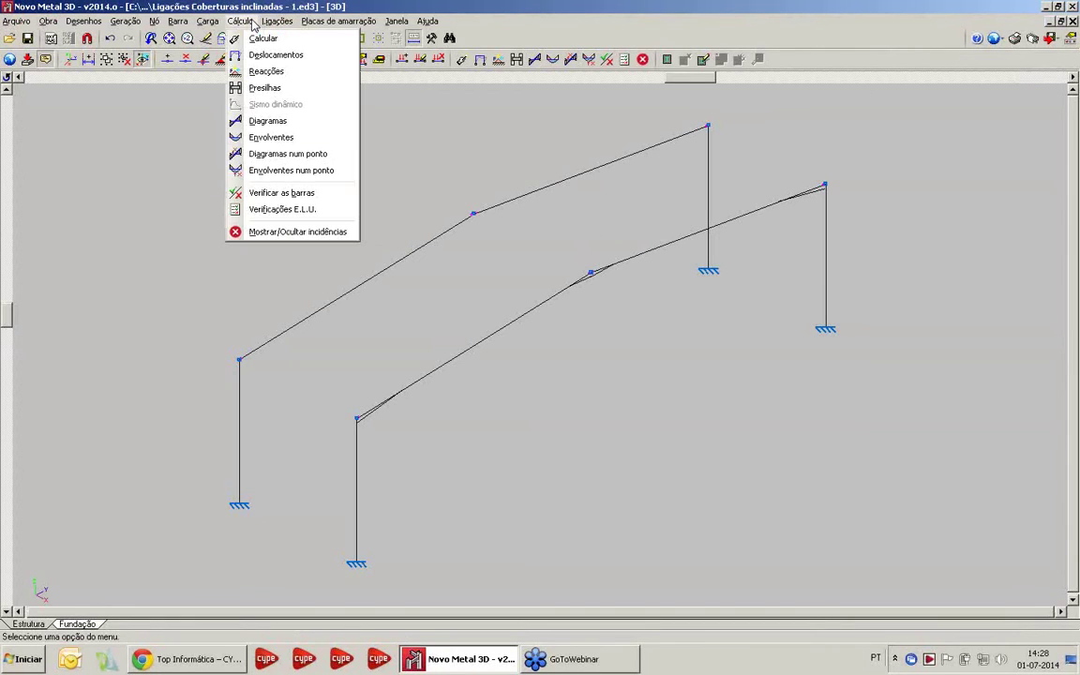
click(289, 192)
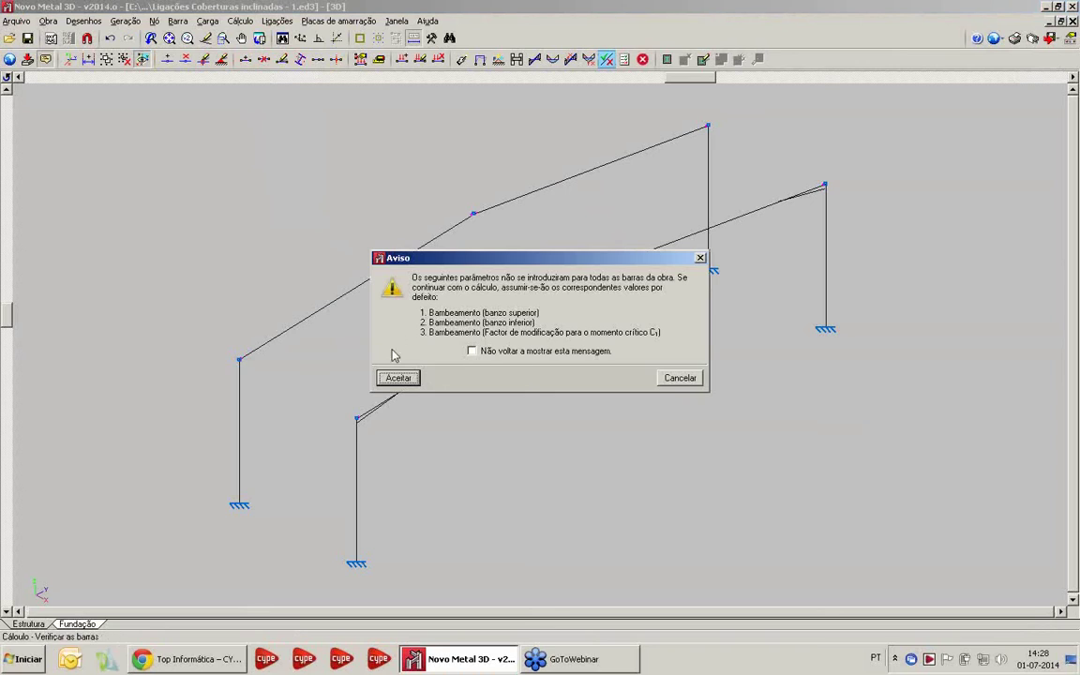
key(Return)
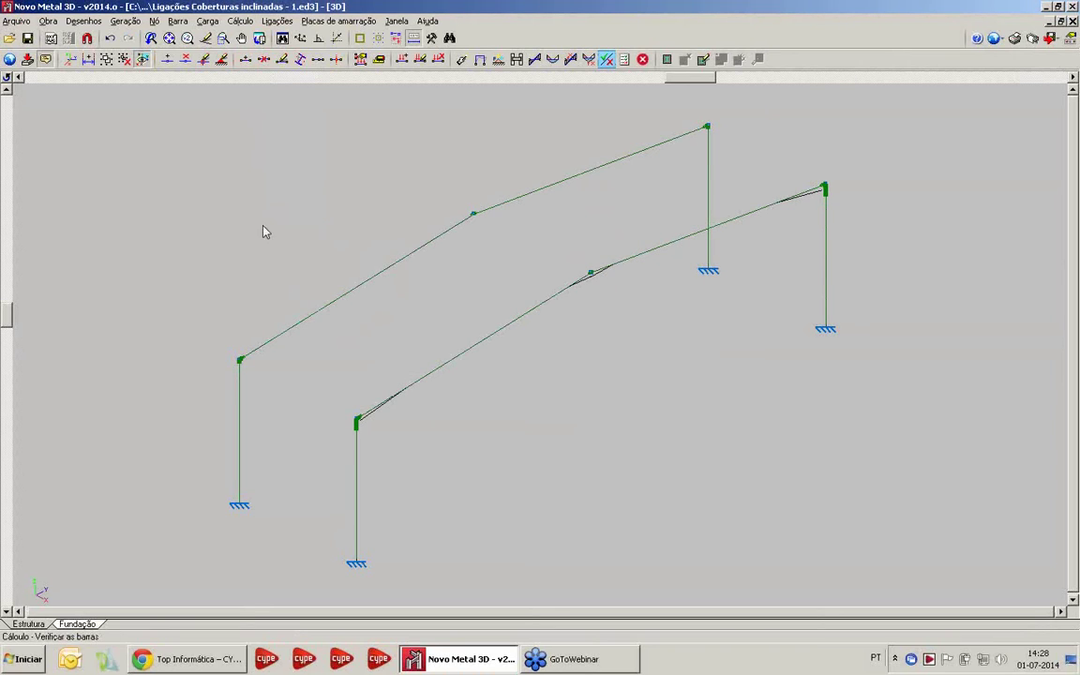
Review the assigned rotational stiffness values at the beam ends of both frames
click(278, 21)
click(300, 93)
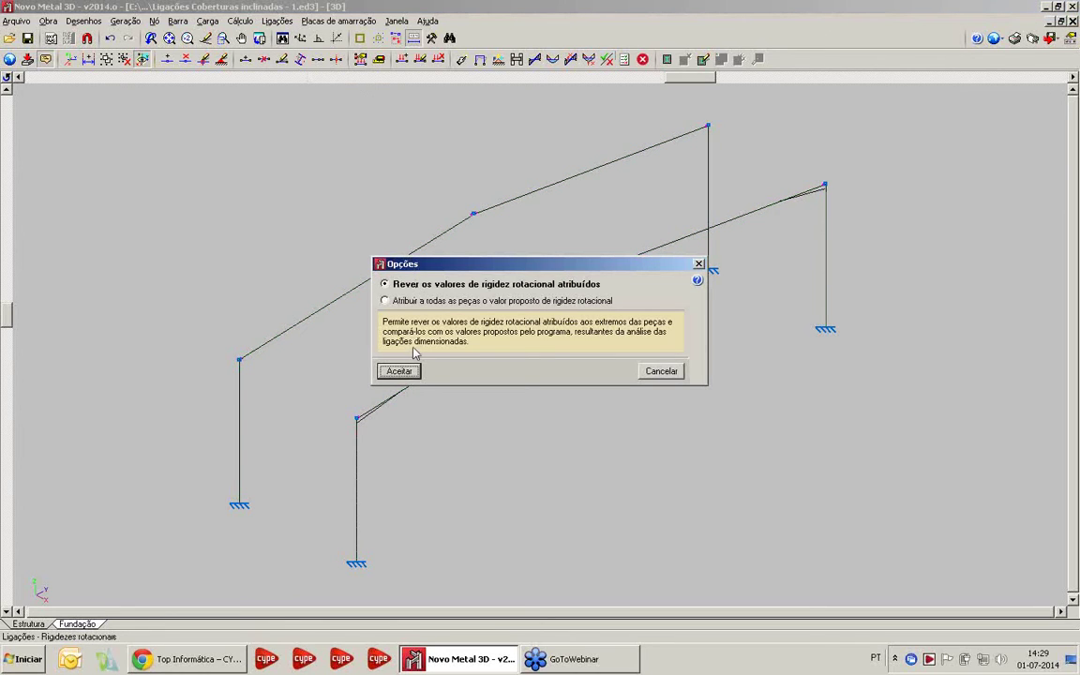
key(Return)
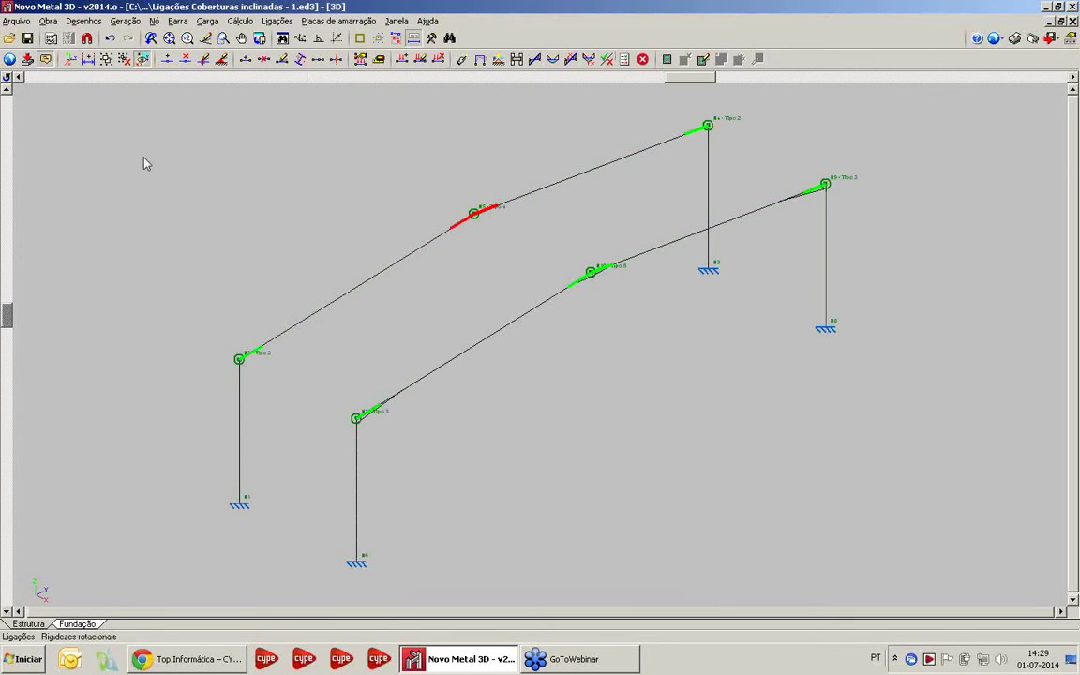
mouse_move(370, 411)
mouse_move(461, 232)
Open the project Ligações Pavimentos - 2 from the file manager
click(19, 23)
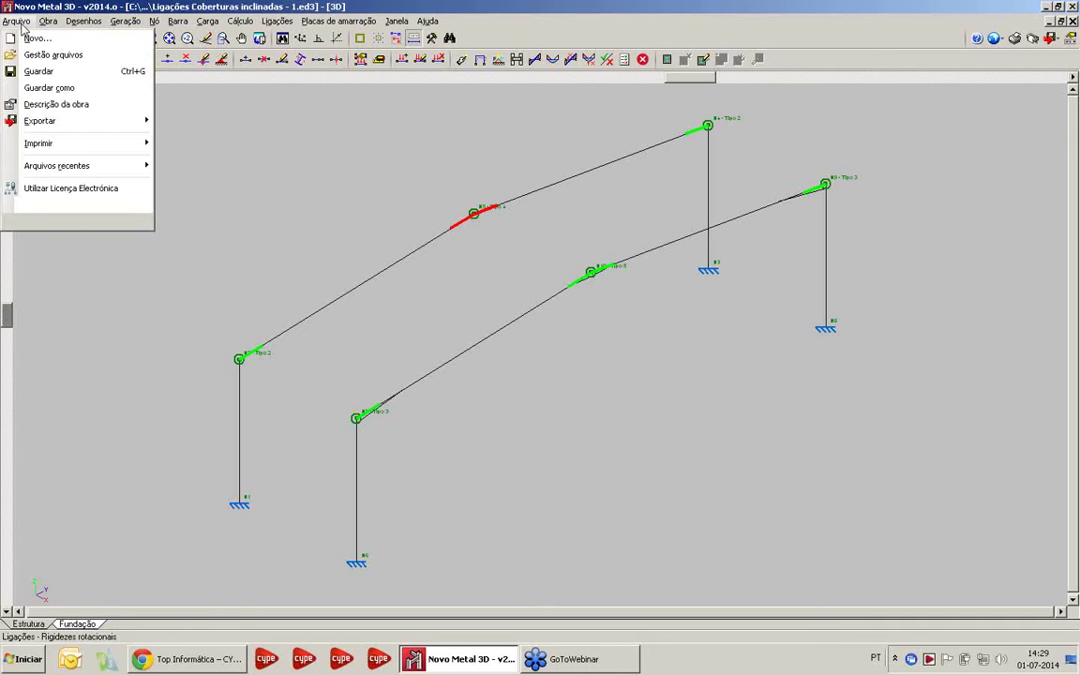
click(49, 55)
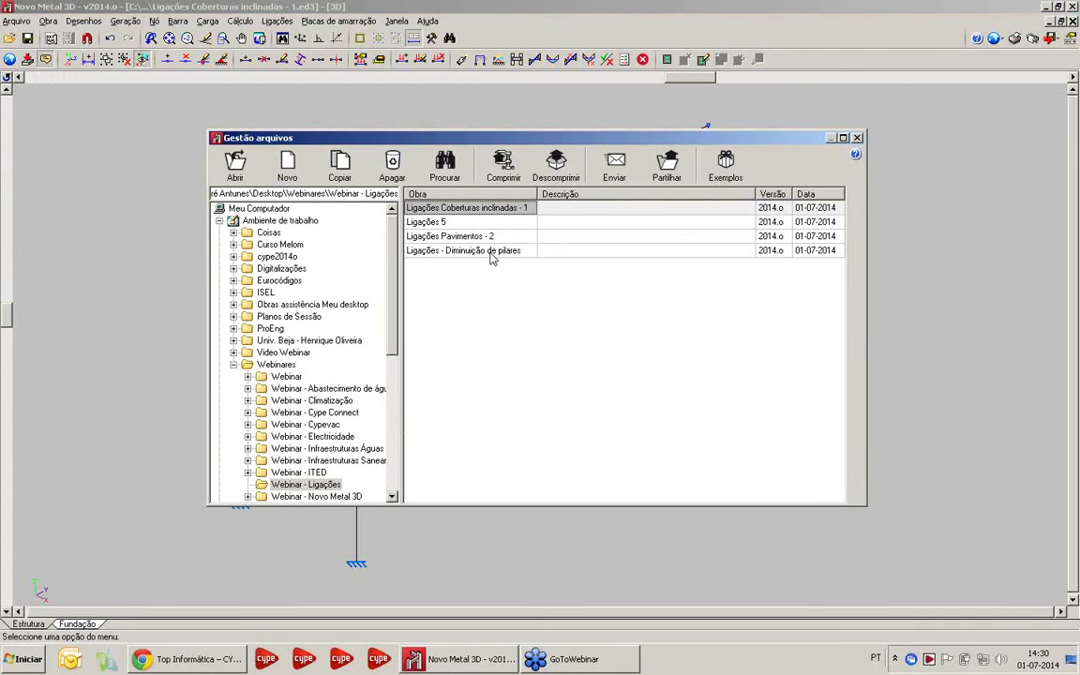
double_click(456, 241)
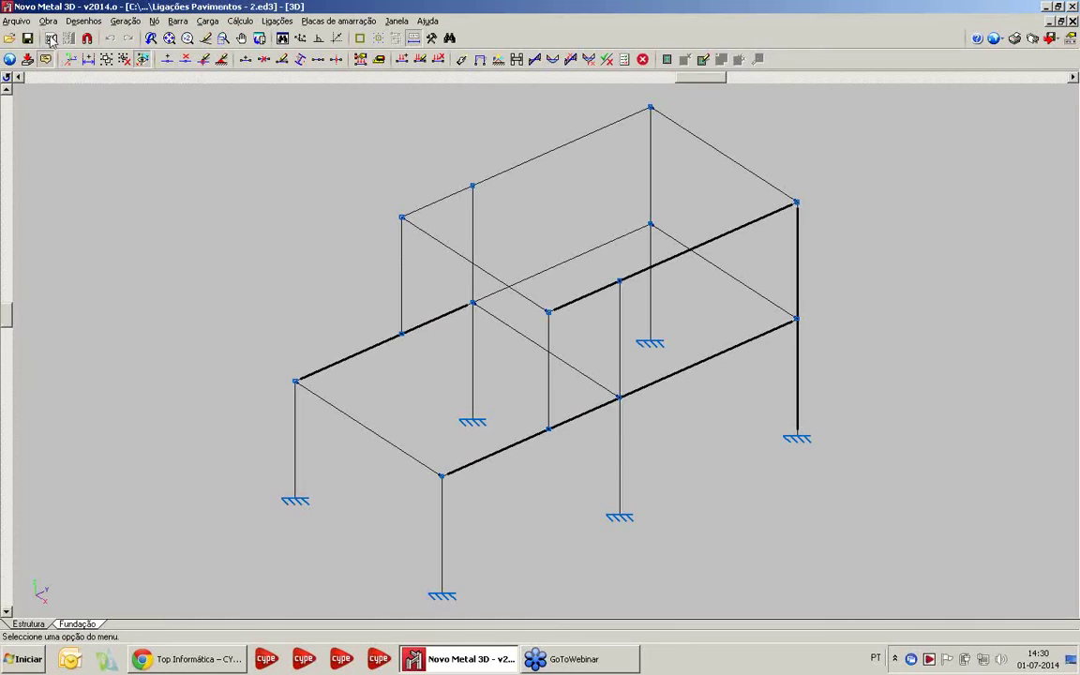
Inspect the complete two-storey structure in a 3D view from opposite sides and close the view
click(48, 20)
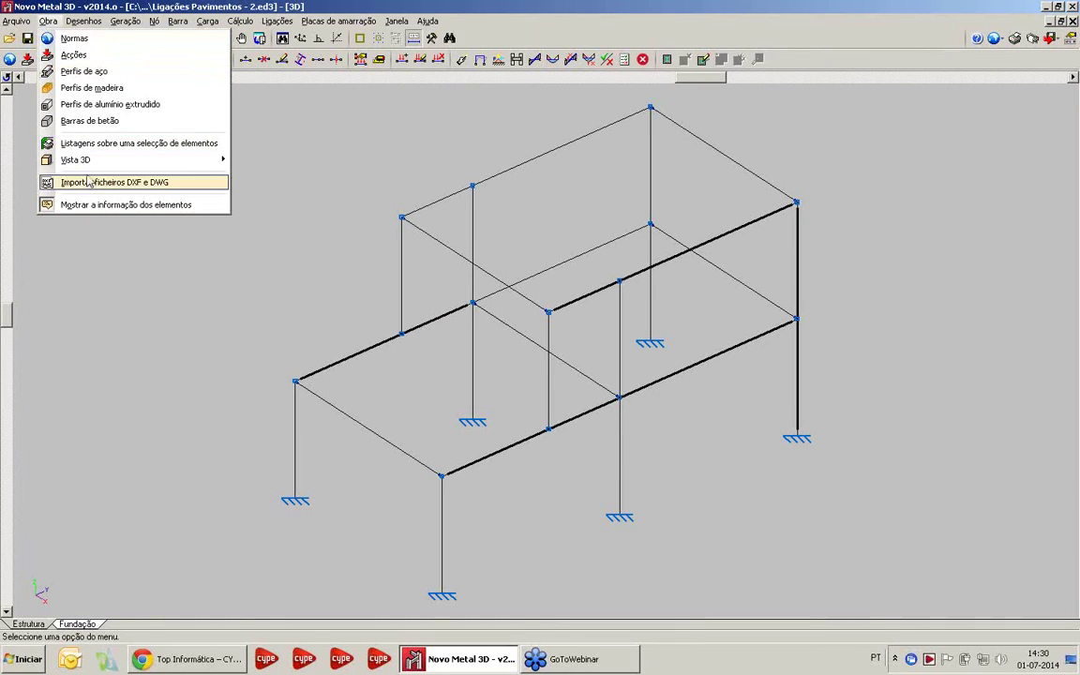
mouse_move(230, 159)
click(267, 161)
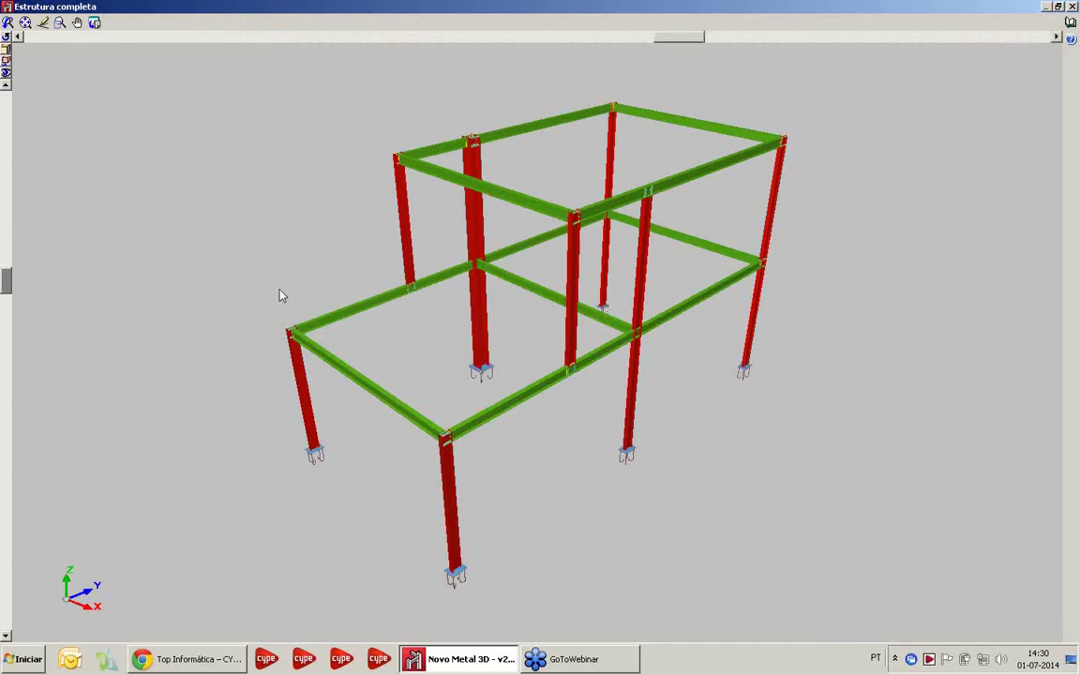
drag(279, 296, 598, 357)
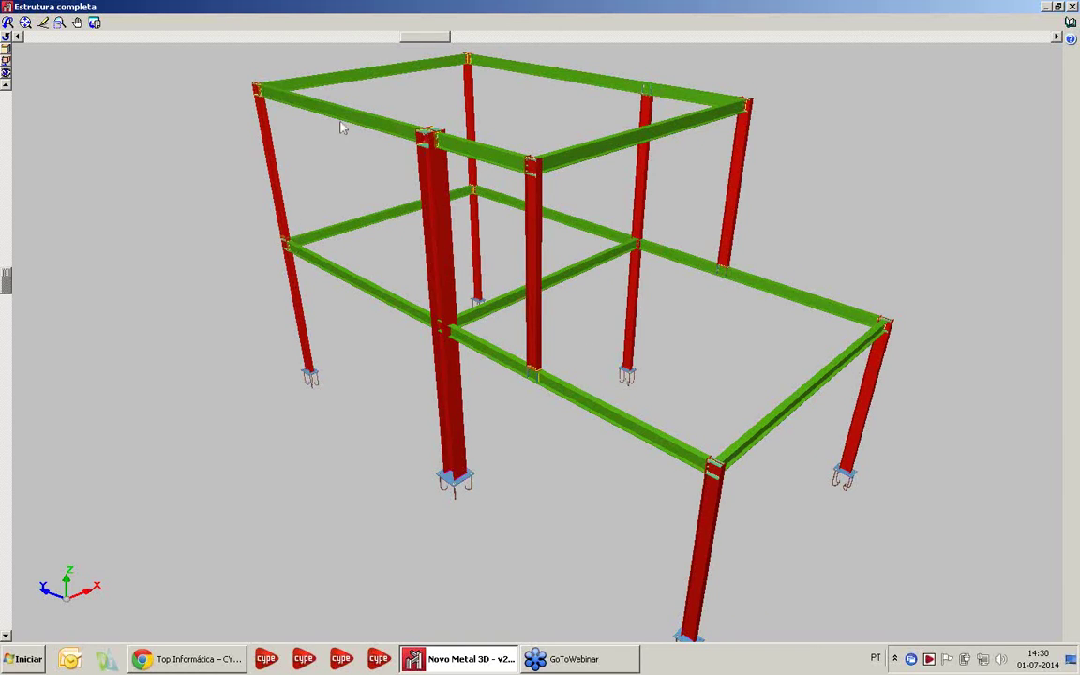
middle_drag(504, 296, 201, 313)
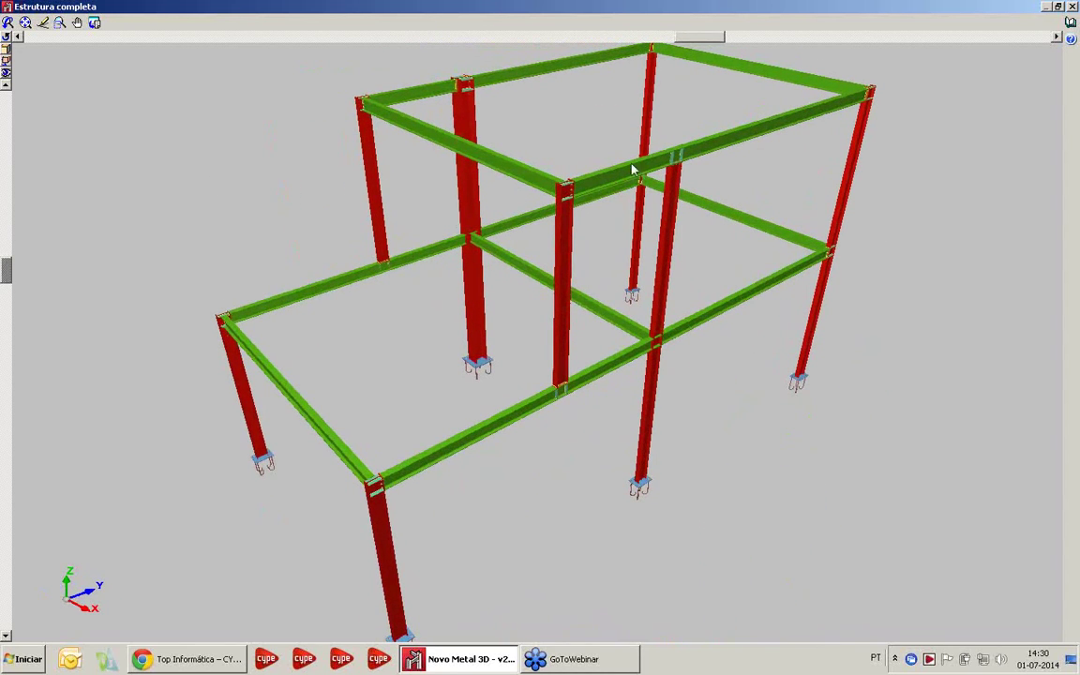
click(1072, 6)
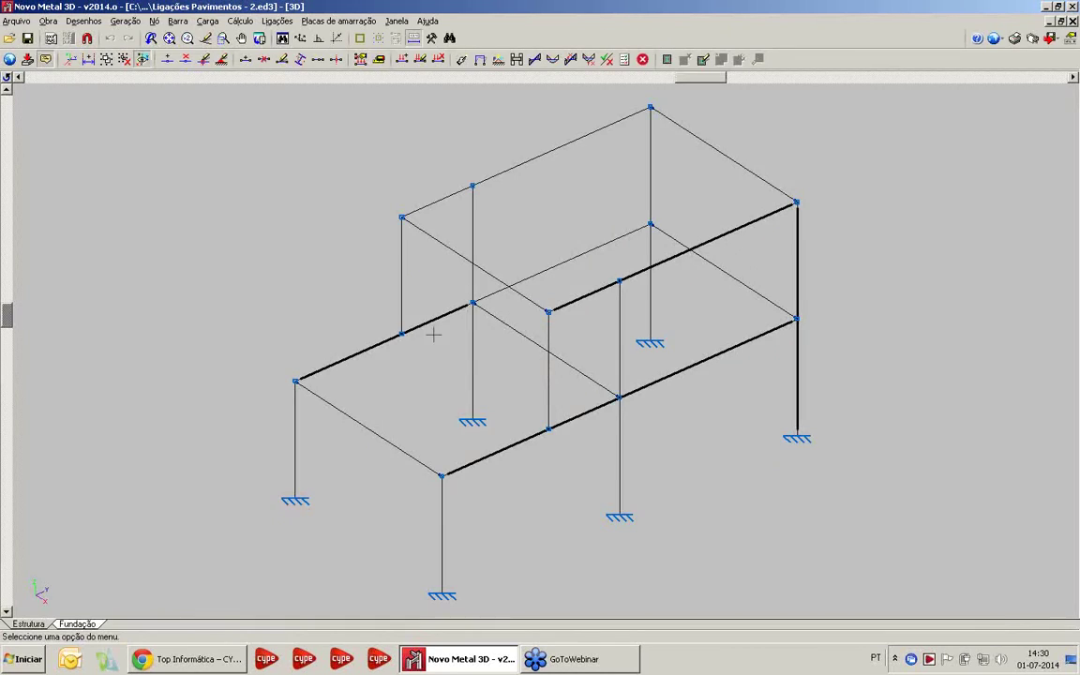
middle_drag(434, 330, 405, 332)
middle_drag(417, 402, 395, 404)
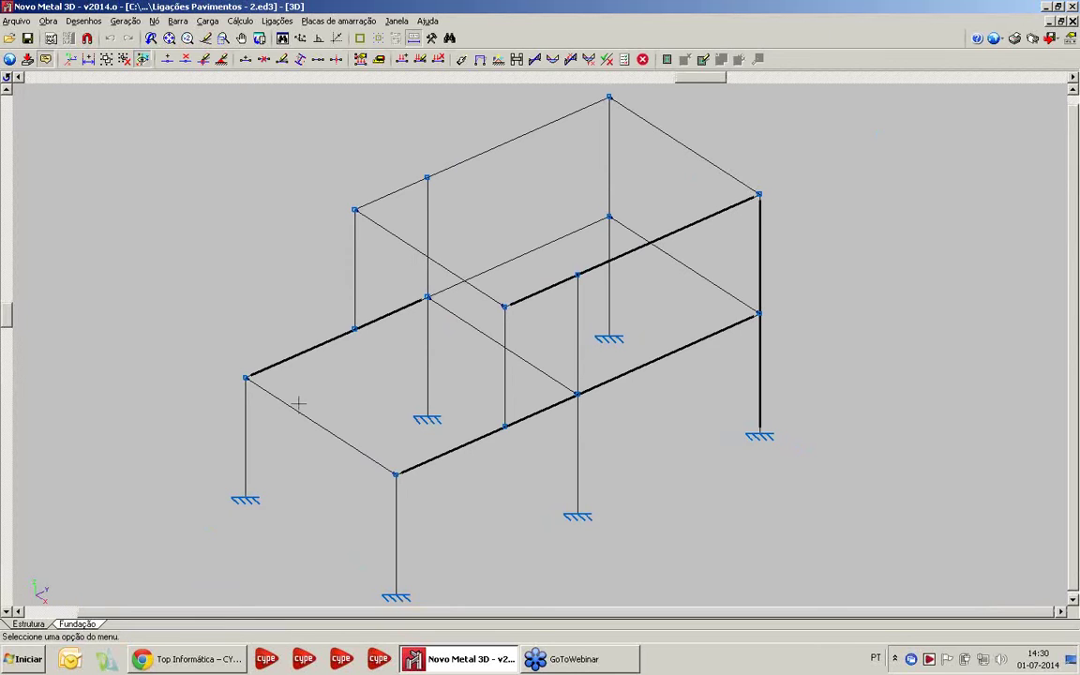
click(176, 21)
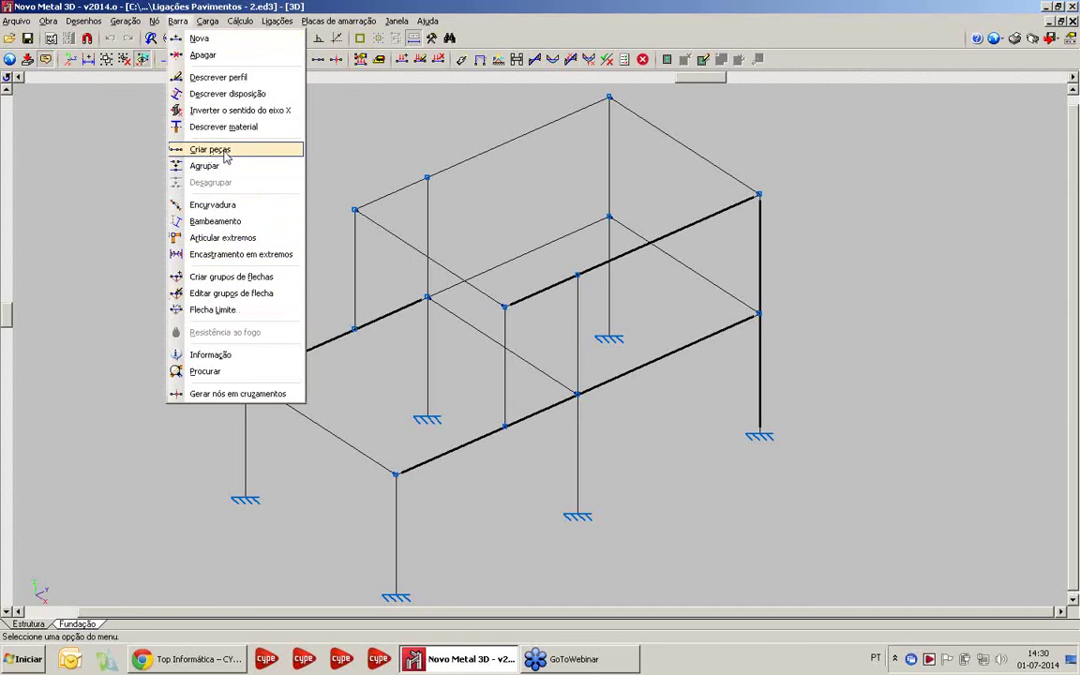
click(504, 28)
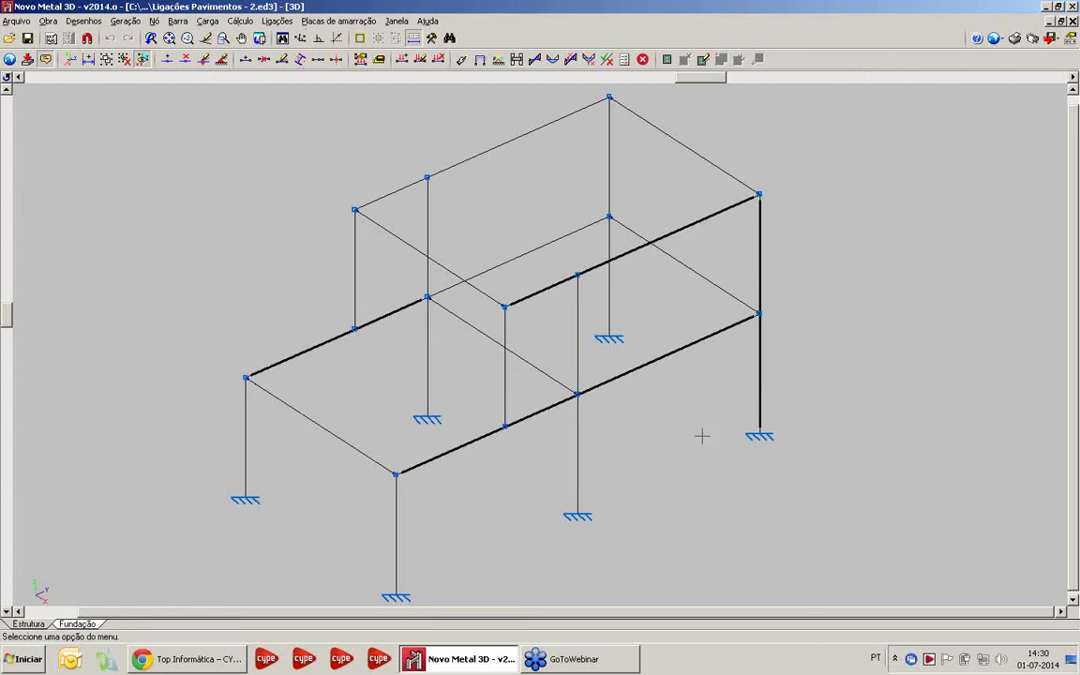
Try to create a single piece along the two-storey corner column from its base support to its top node
scroll(591, 441, up, 3)
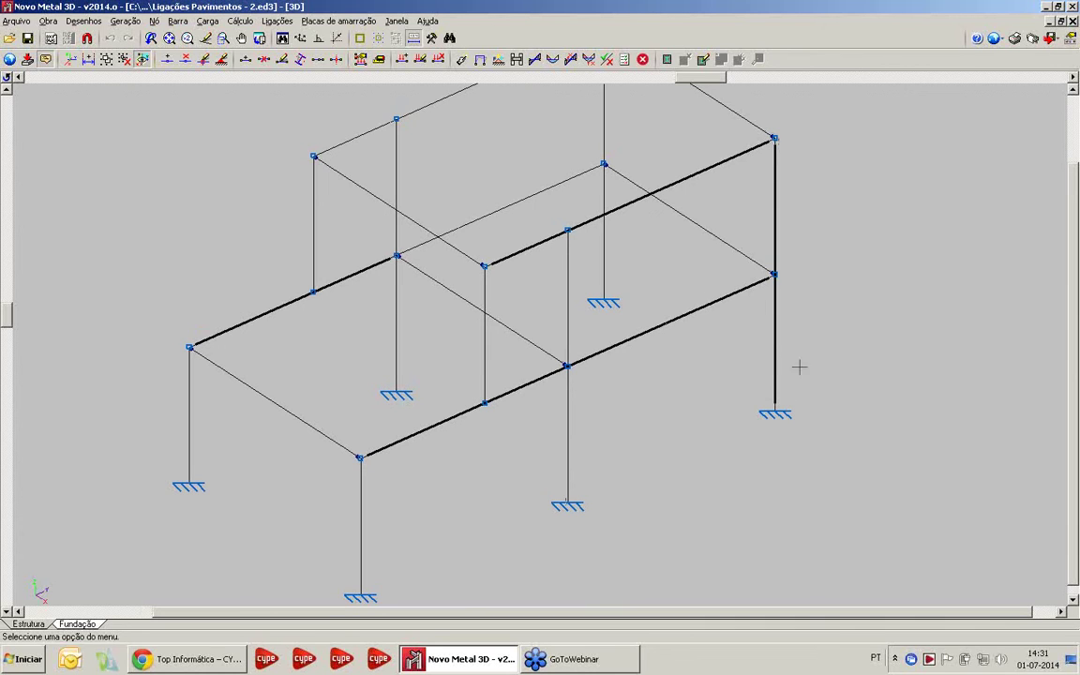
middle_drag(767, 368, 762, 386)
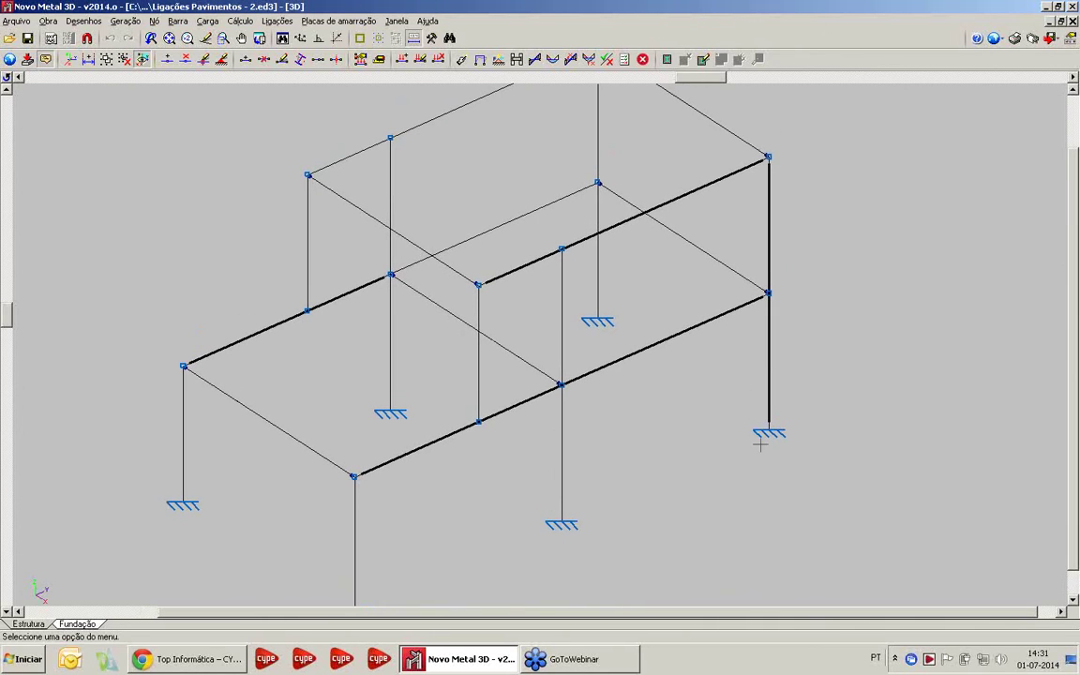
click(177, 21)
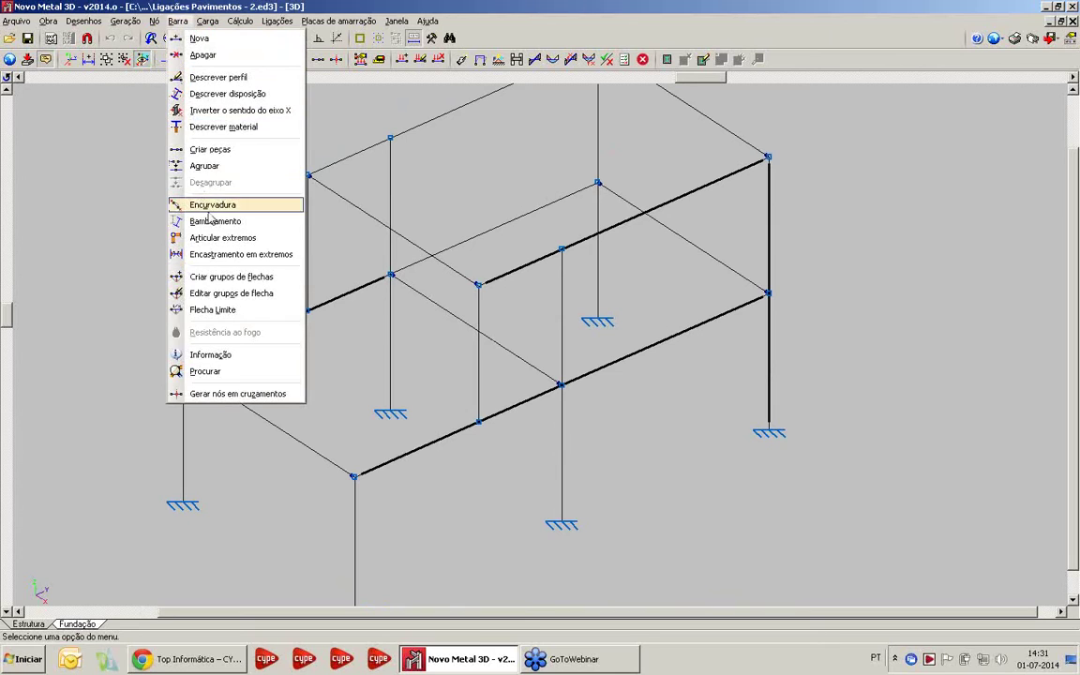
click(210, 149)
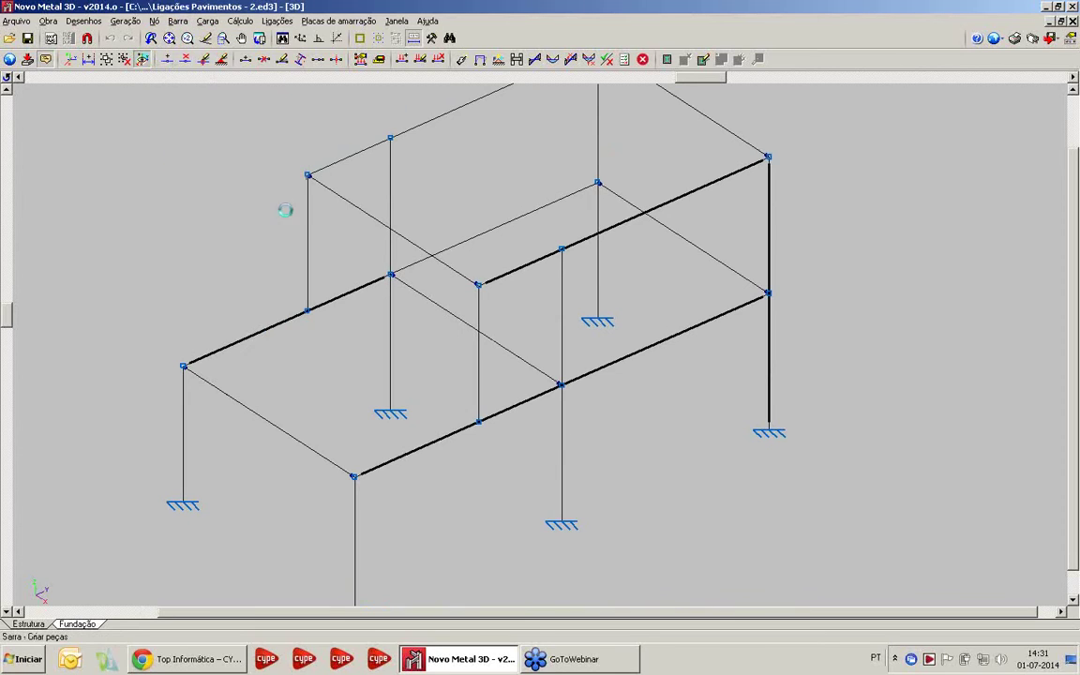
click(768, 434)
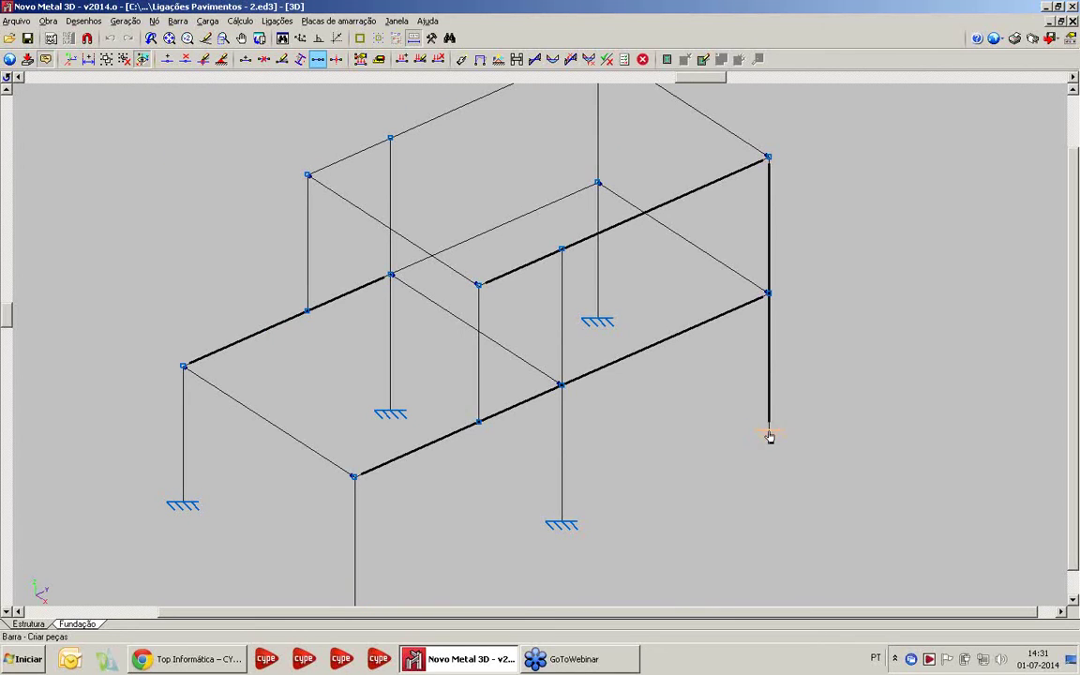
click(767, 160)
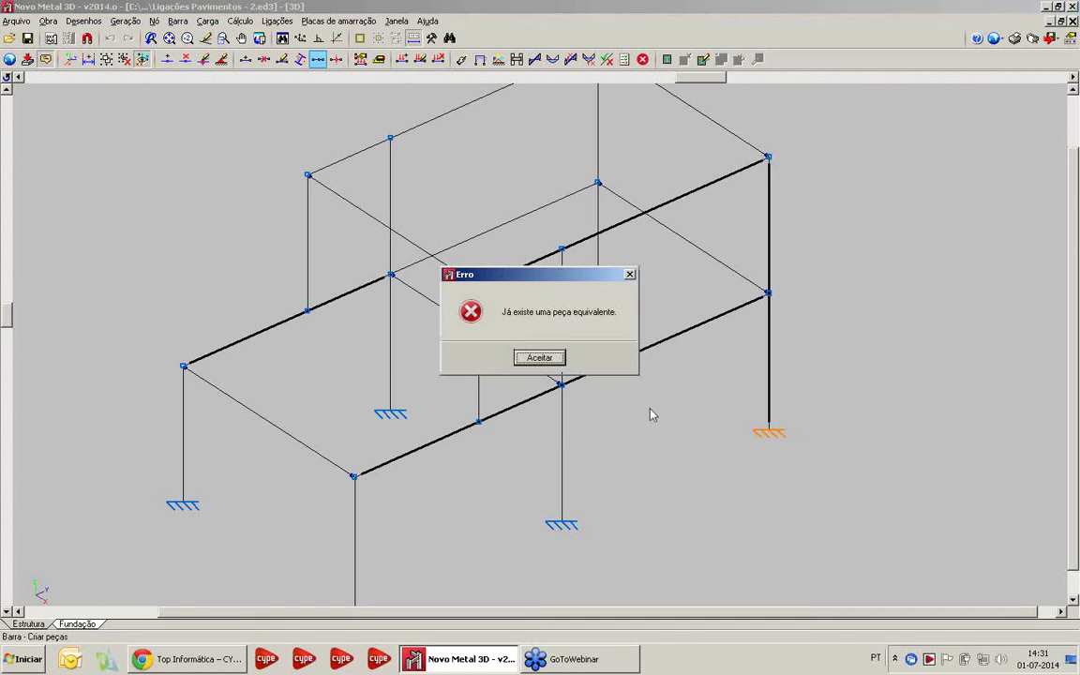
click(629, 275)
Try to create a single piece along the intermediate front column from its base support to the upper-floor beam node
click(561, 525)
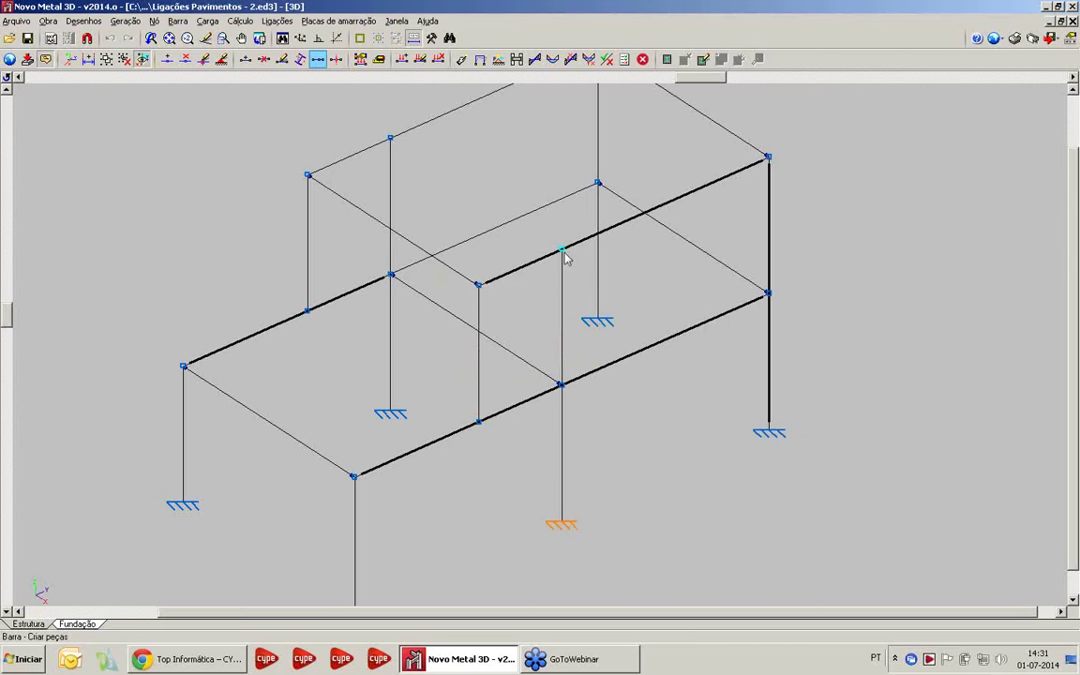
click(561, 251)
click(573, 359)
middle_drag(409, 382, 405, 384)
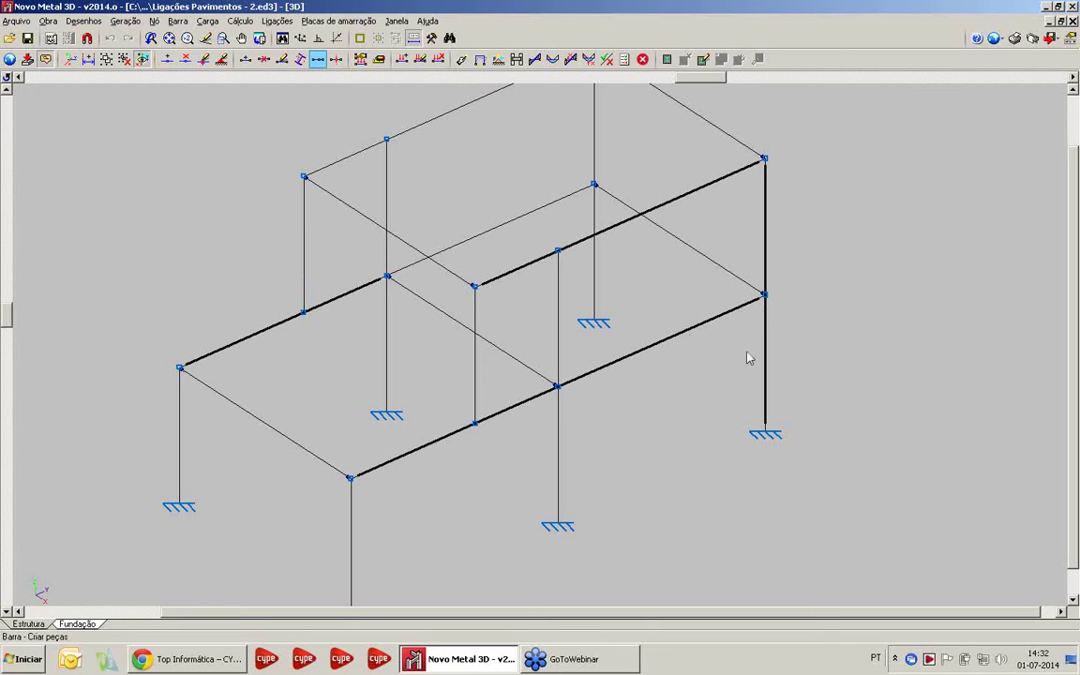
middle_drag(427, 492, 432, 472)
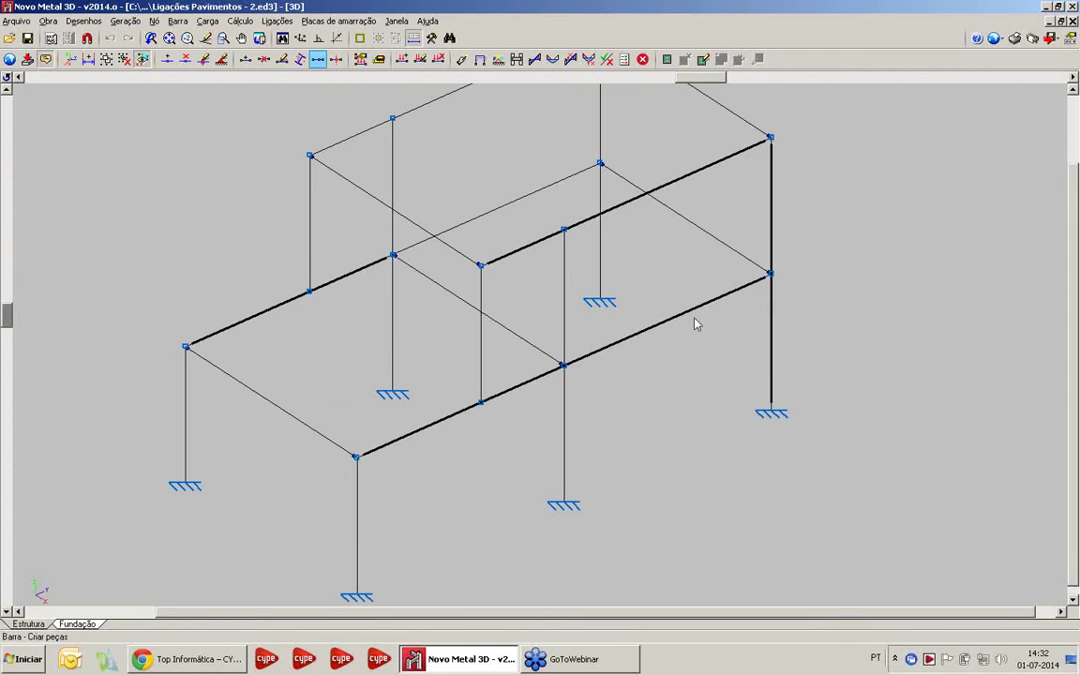
scroll(598, 430, up, 1)
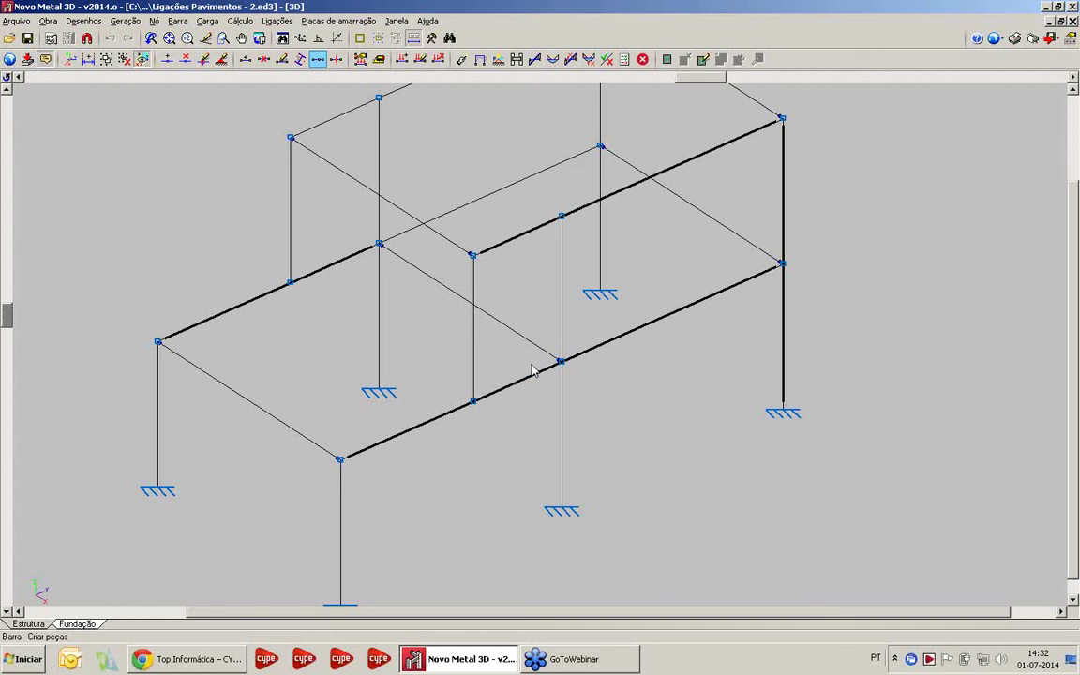
scroll(511, 342, down, 2)
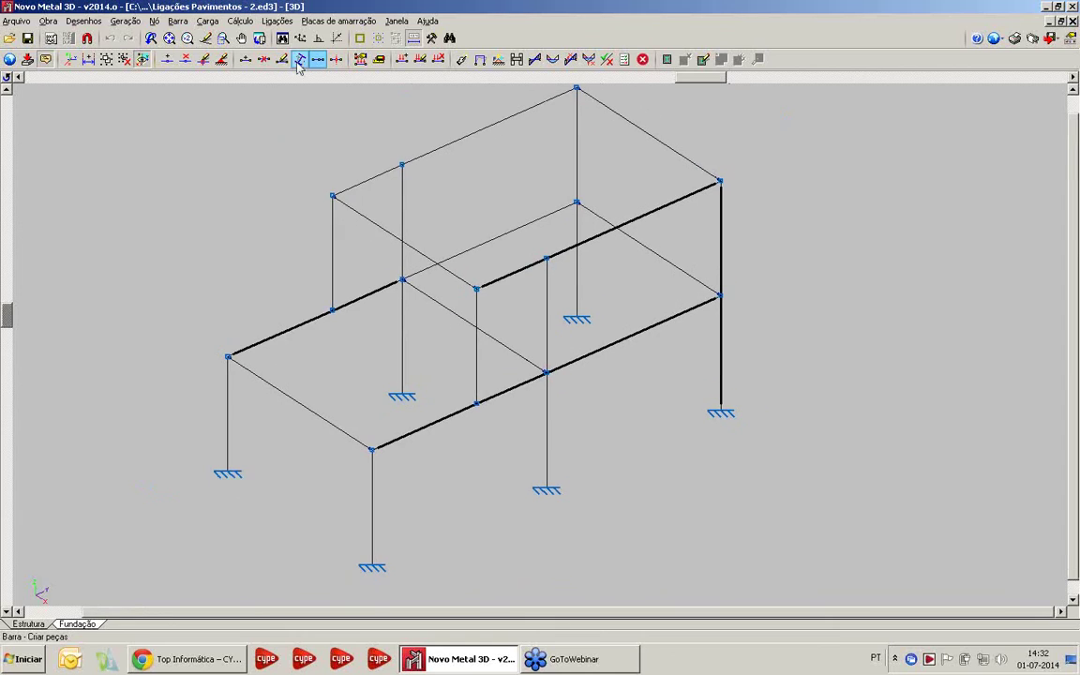
Calculate the structure's connections, resolving all nodes with bolted connections, and close the final calculation report
click(240, 21)
mouse_move(283, 27)
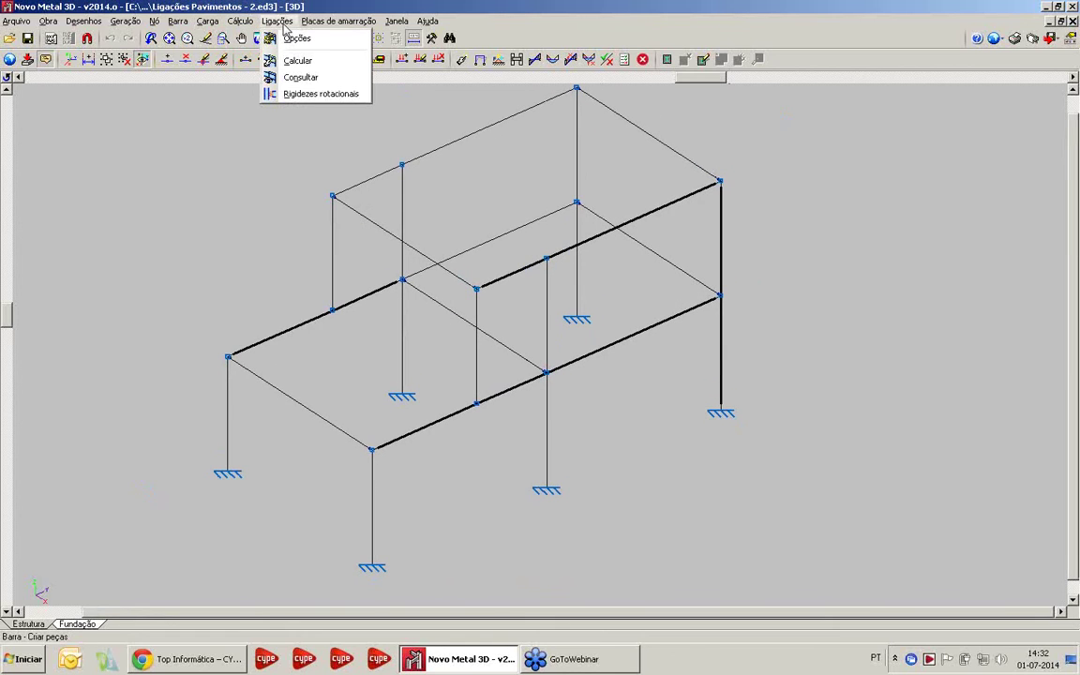
click(298, 61)
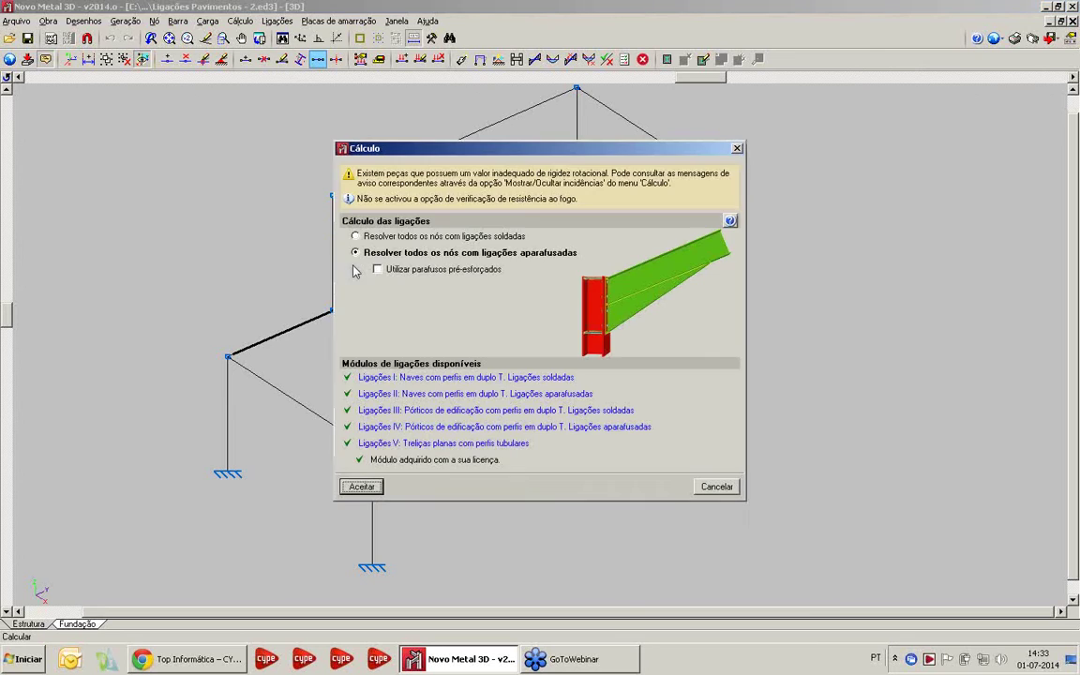
click(361, 488)
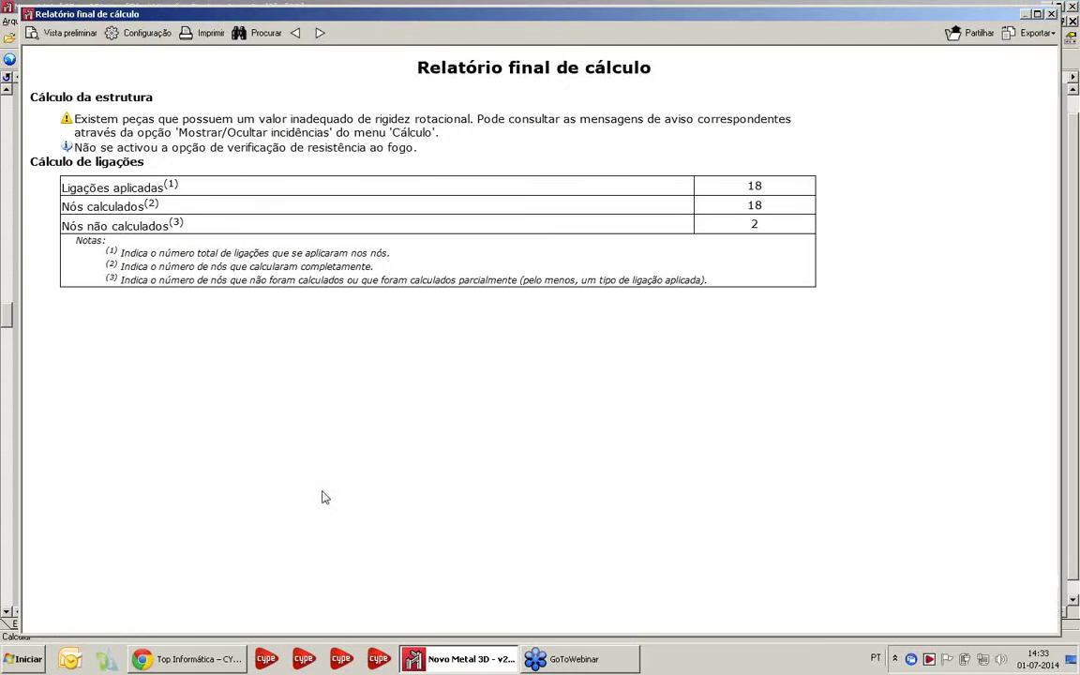
click(1052, 14)
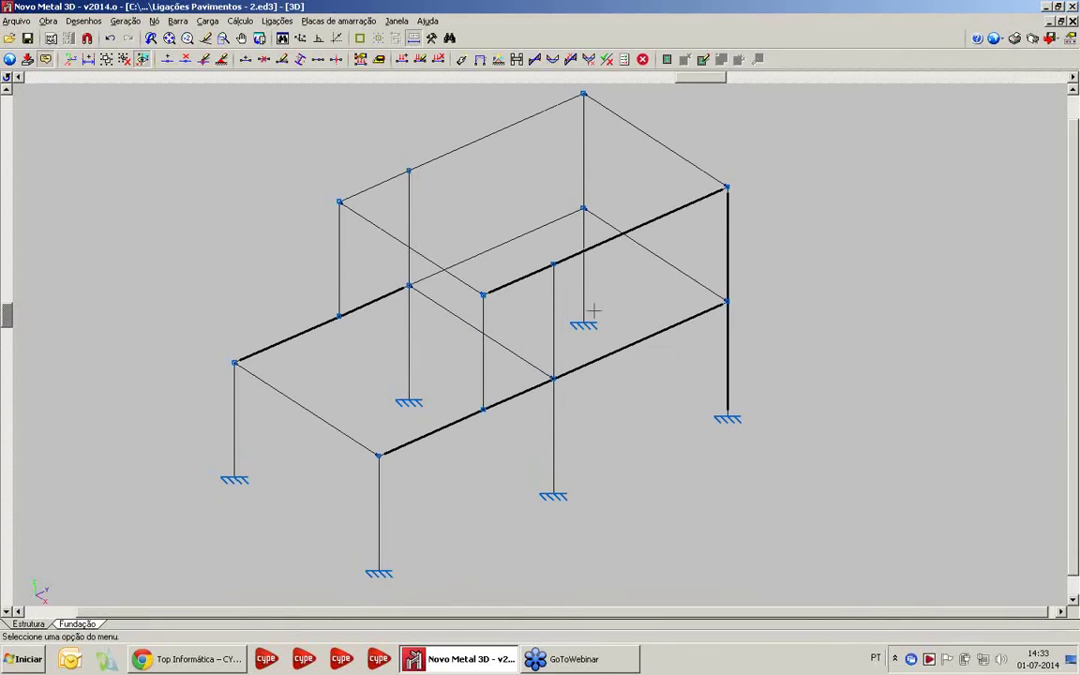
Consult the calculated connections and open the 3D view of the Tipo 4 connection at corner node N8
click(275, 21)
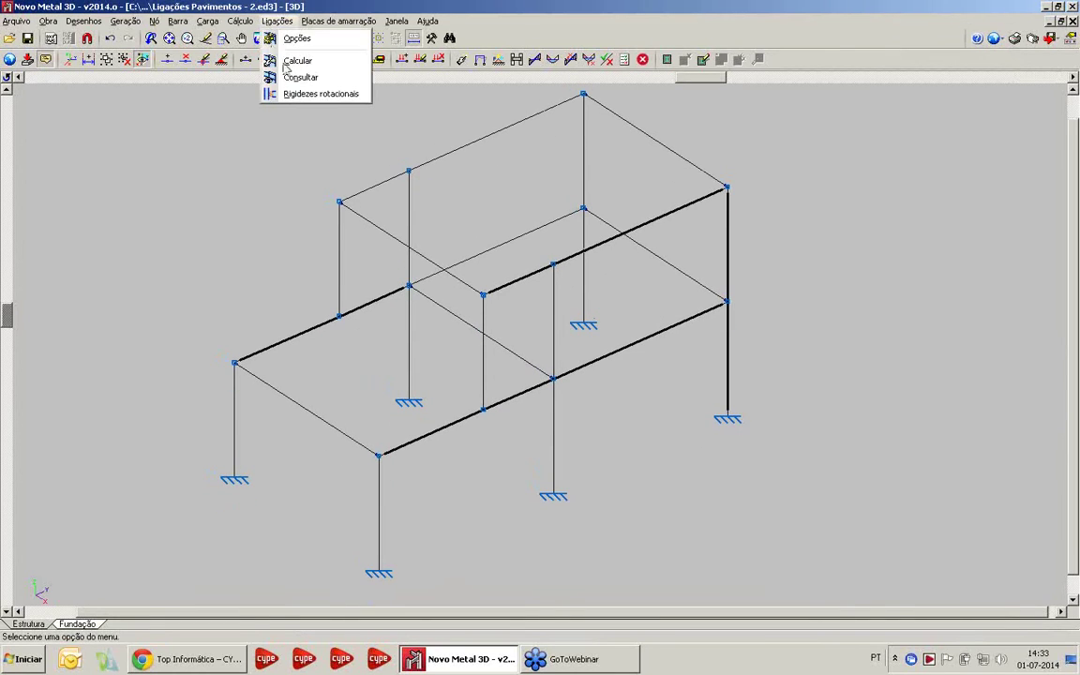
click(298, 75)
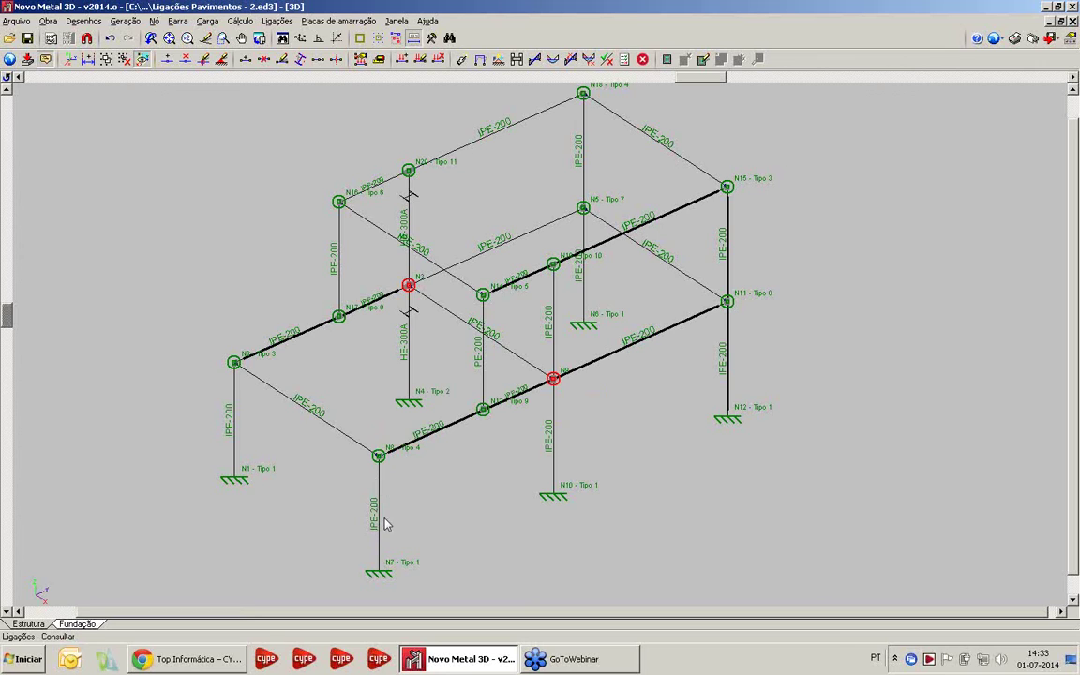
click(378, 455)
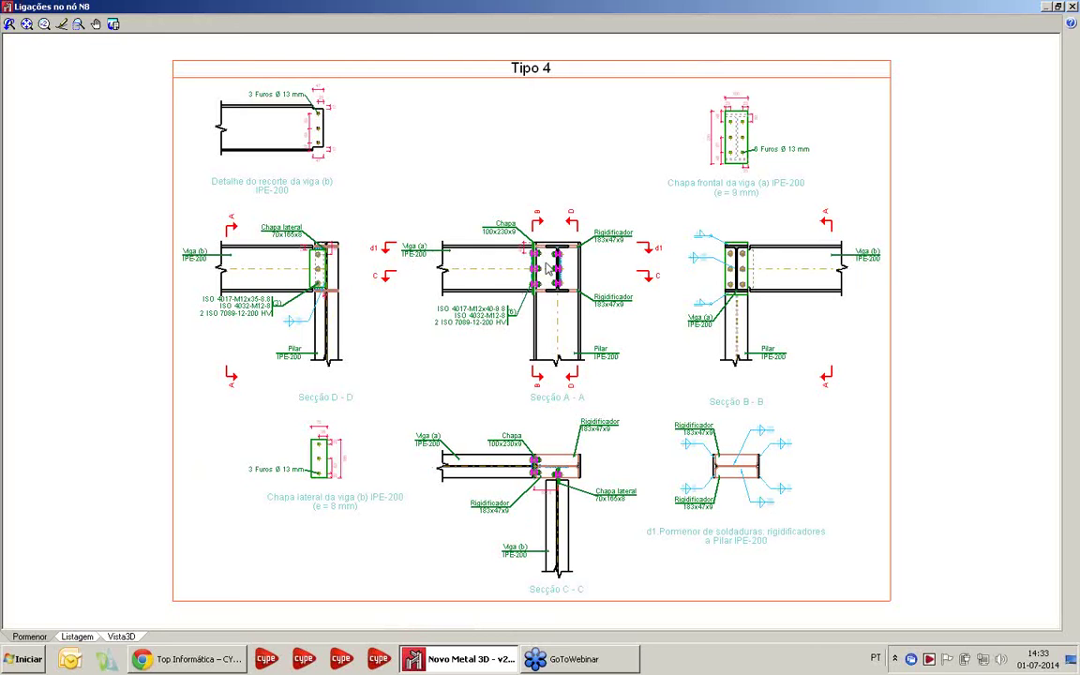
click(77, 636)
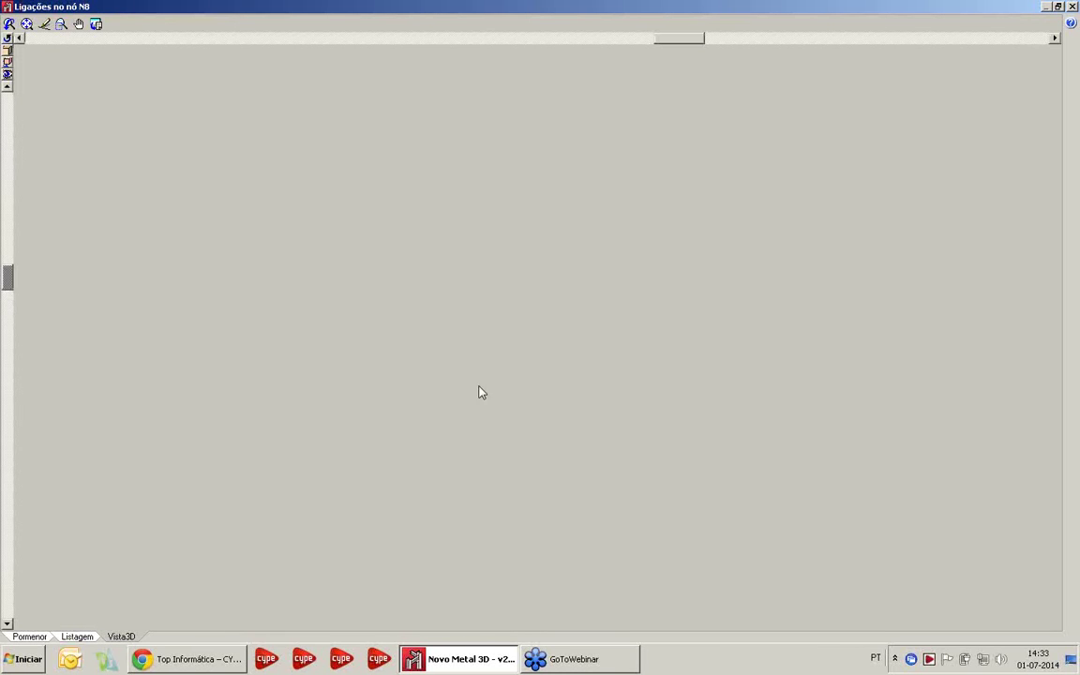
drag(482, 391, 216, 376)
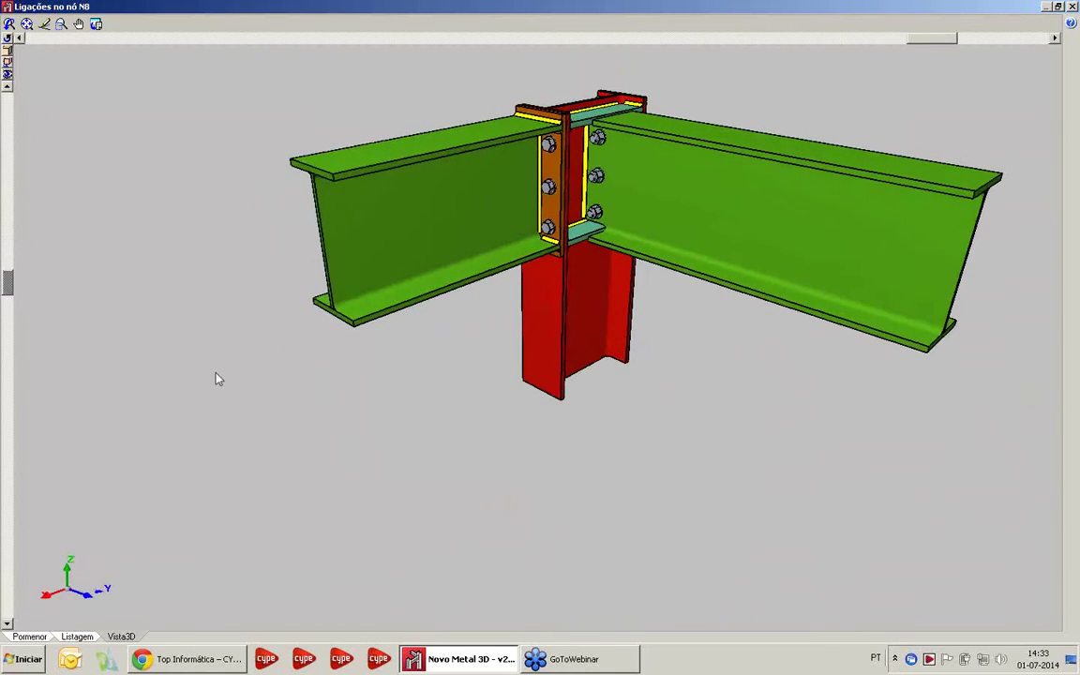
Inspect the bolted plates joining both IPE-200 beams to the column at node N8 from several sides and close the view
drag(641, 210, 663, 267)
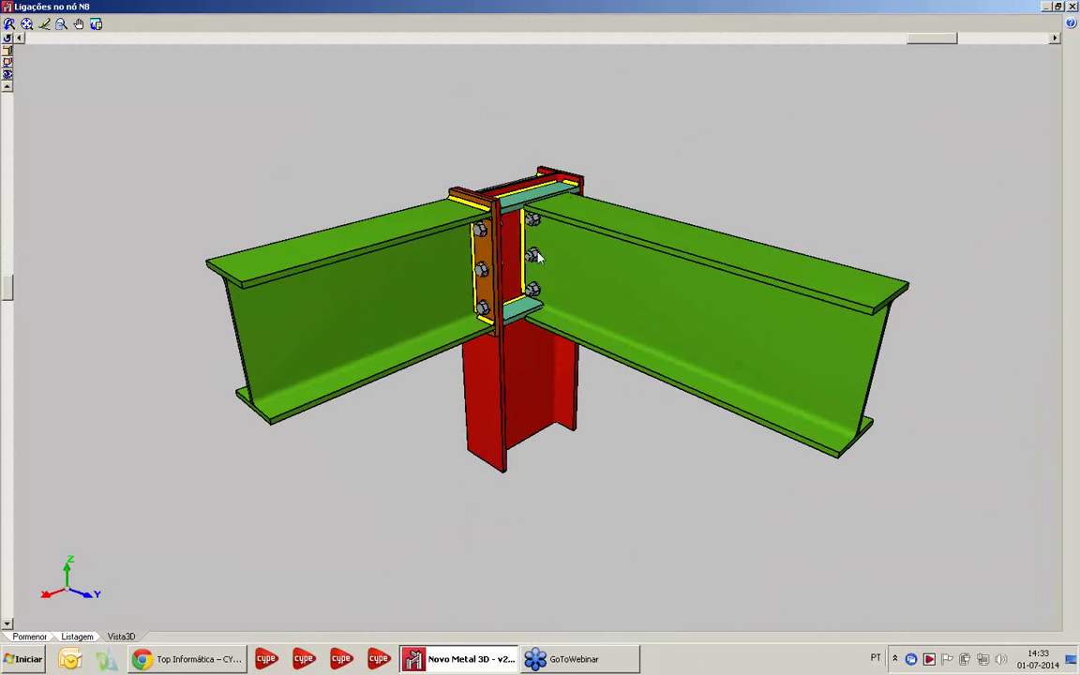
drag(536, 254, 490, 284)
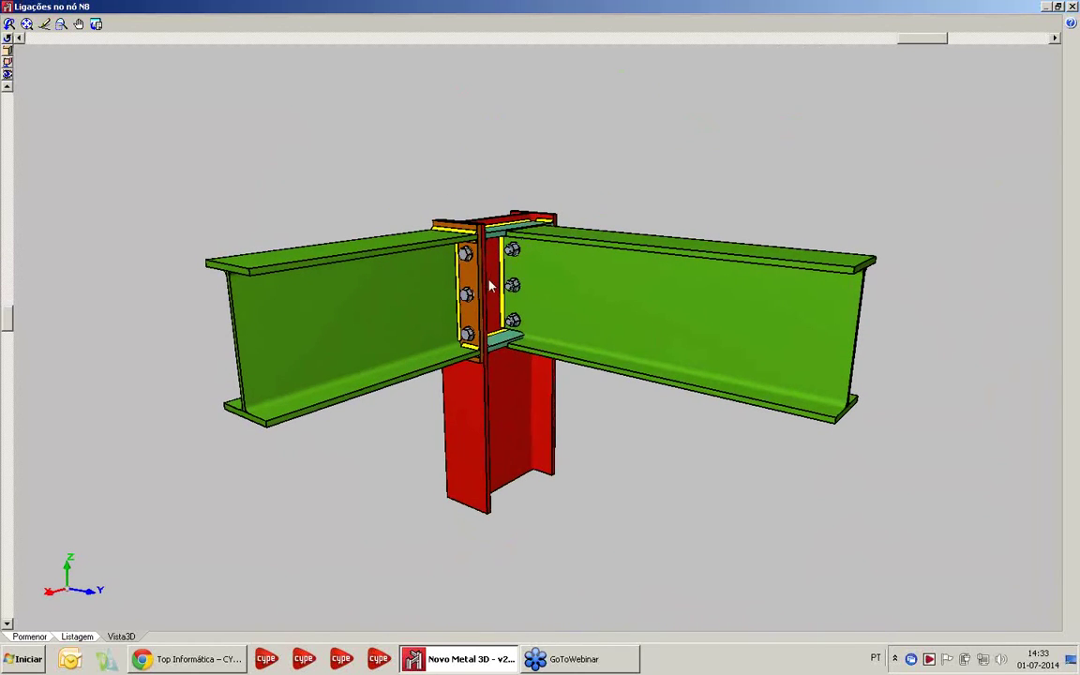
scroll(495, 363, up, 5)
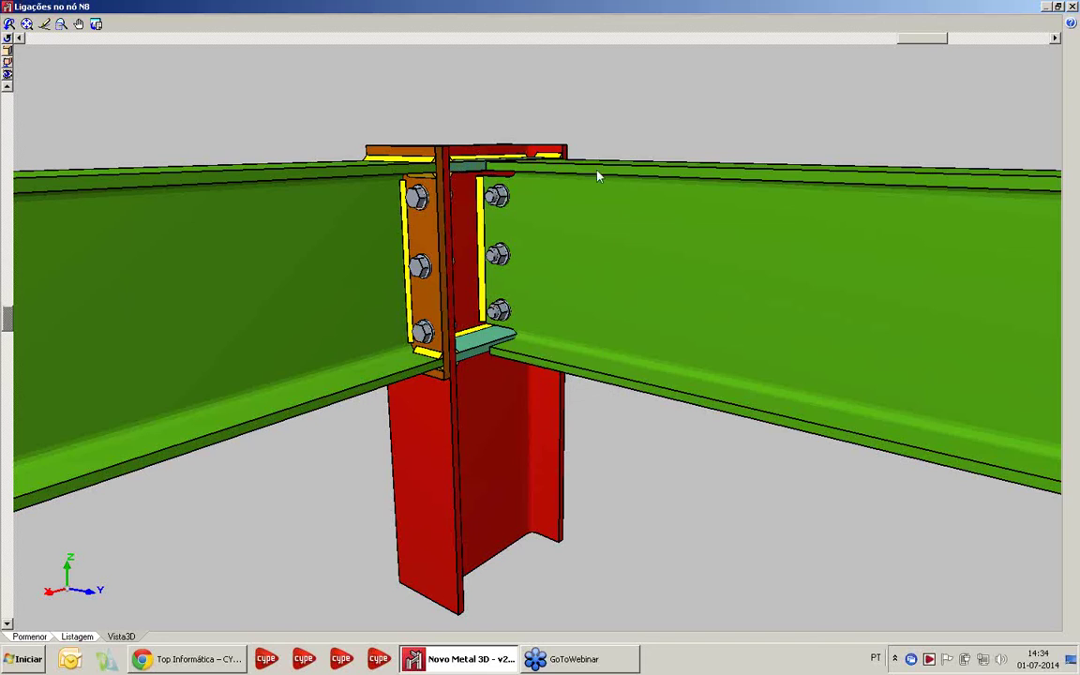
middle_drag(559, 212, 527, 187)
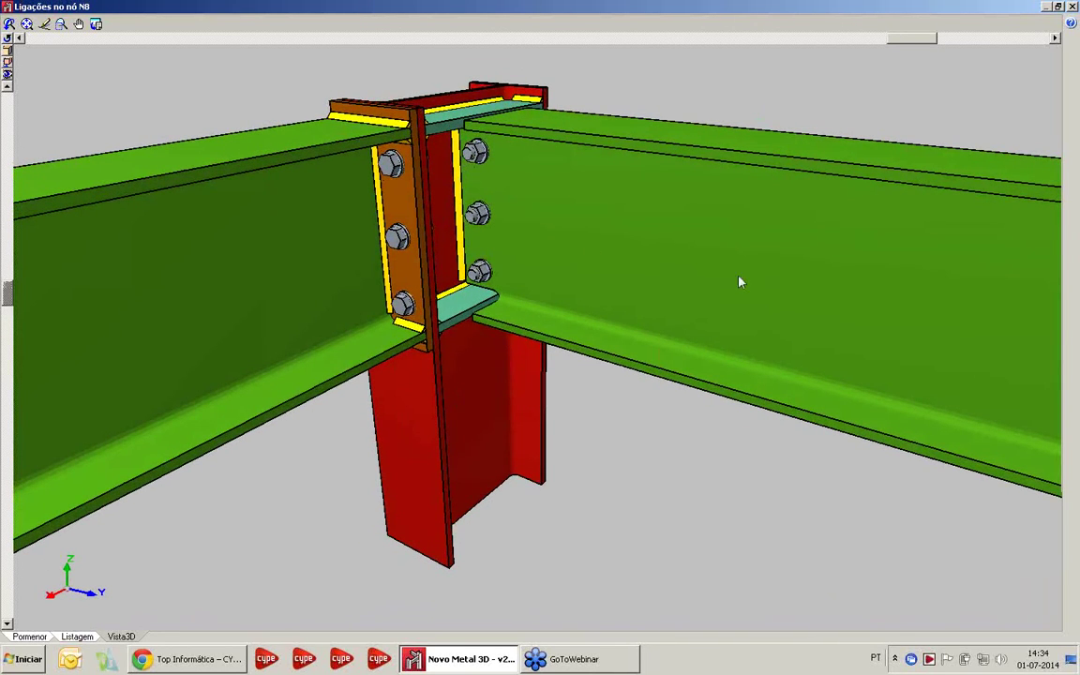
scroll(604, 269, down, 2)
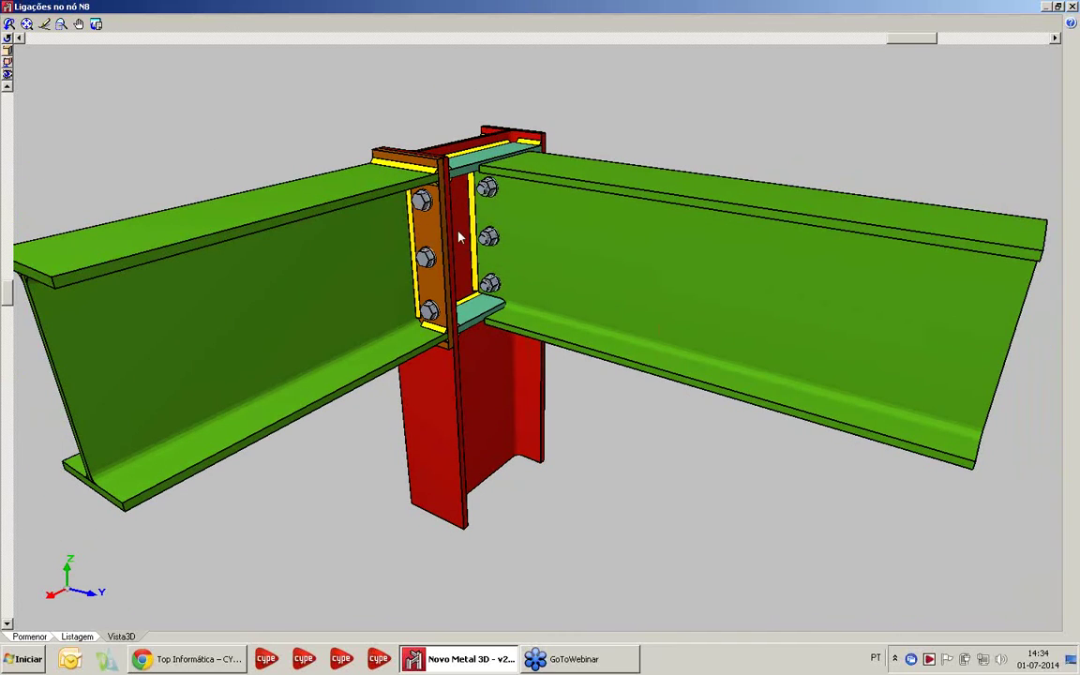
middle_drag(554, 273, 279, 234)
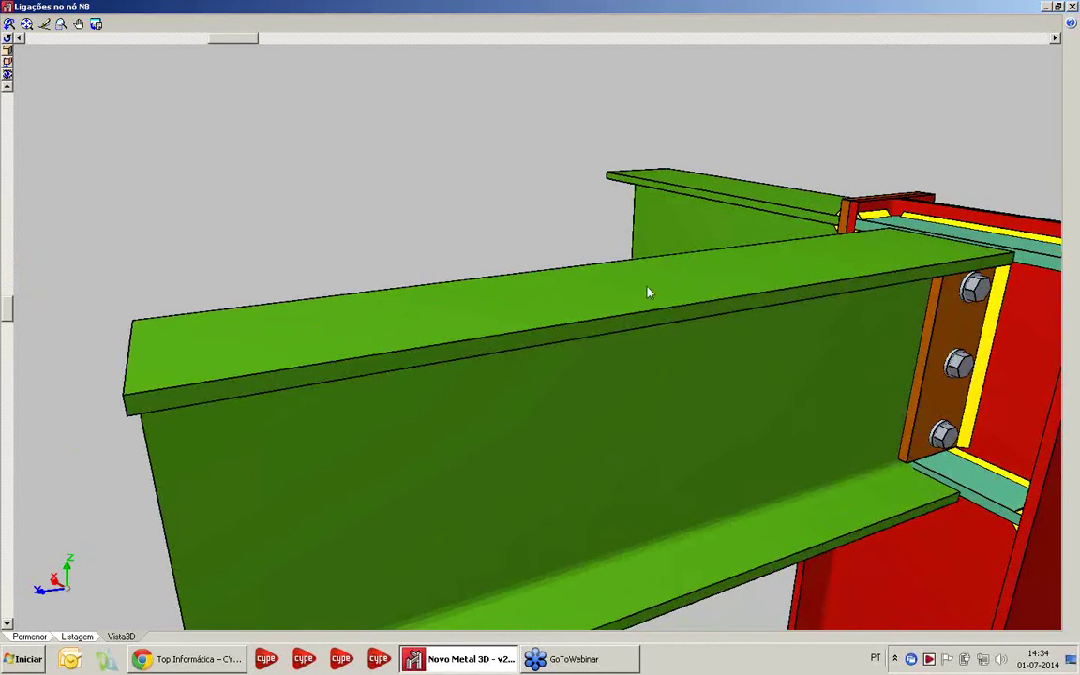
scroll(647, 293, down, 3)
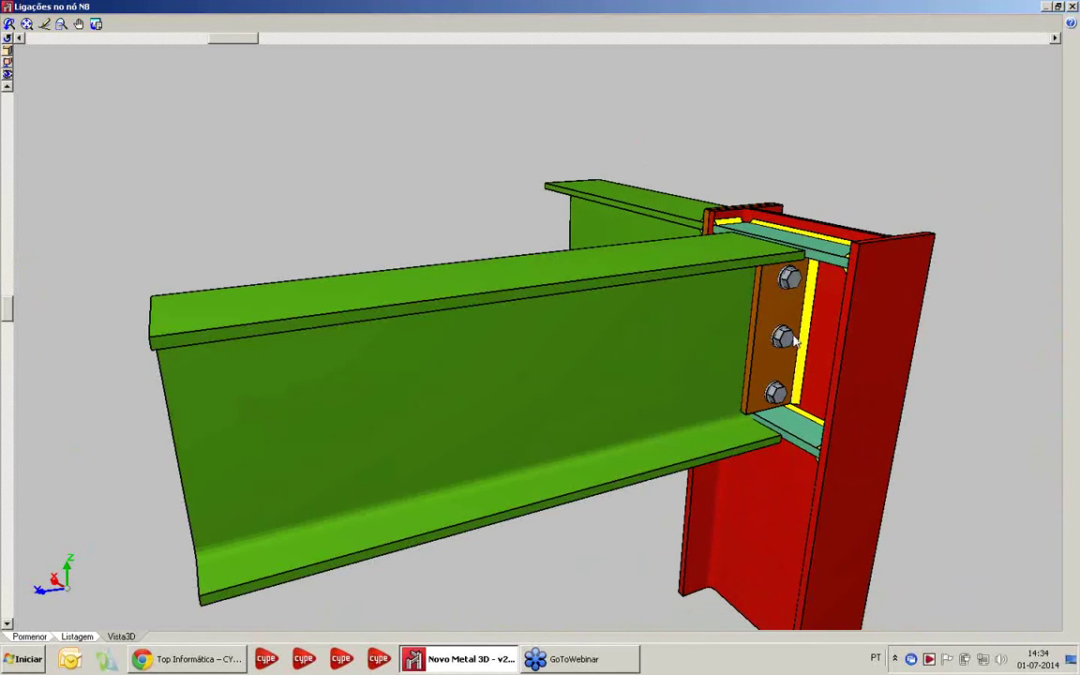
click(1072, 6)
Display the bar end articulations and examine the N8 end of the 5 m beam between nodes N2 and N8
scroll(288, 439, up, 3)
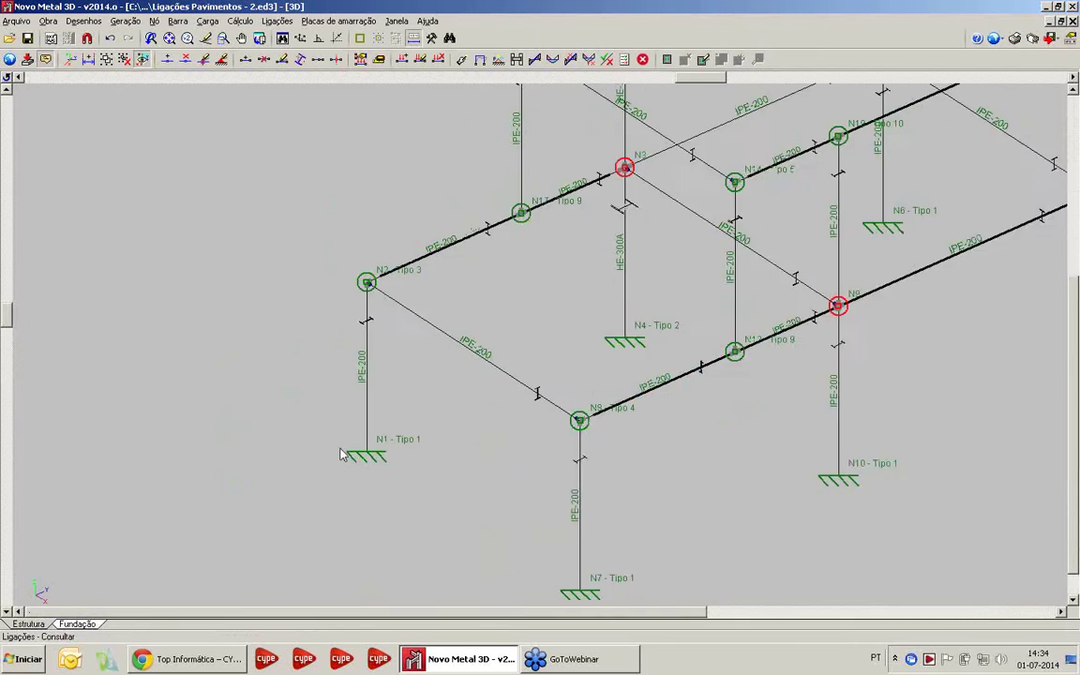
click(177, 21)
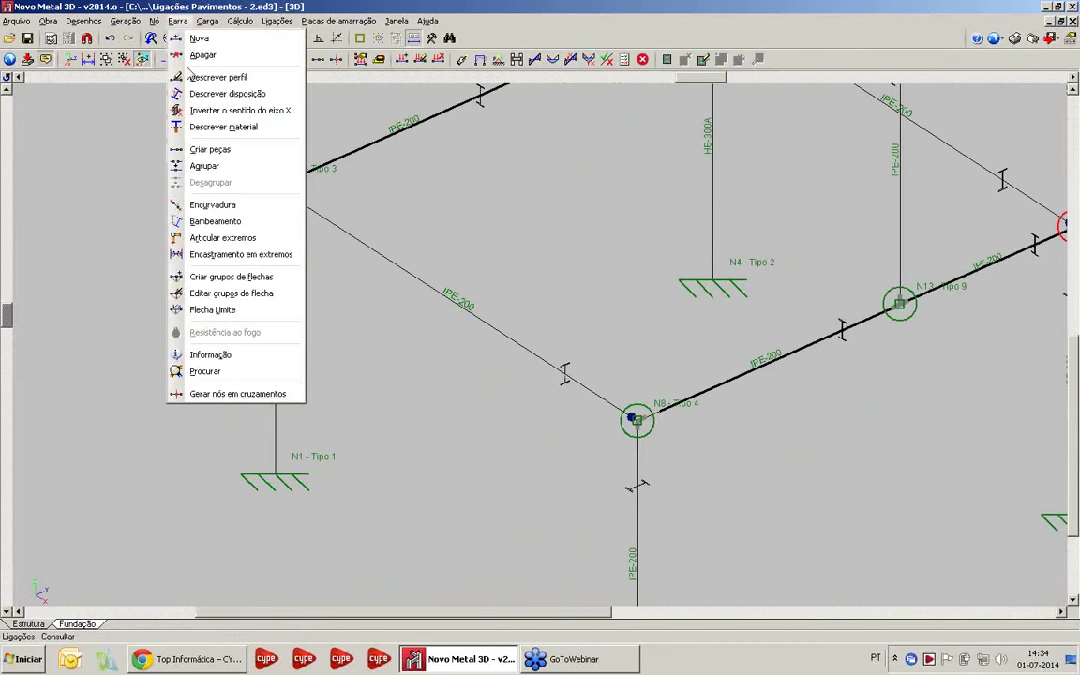
click(225, 238)
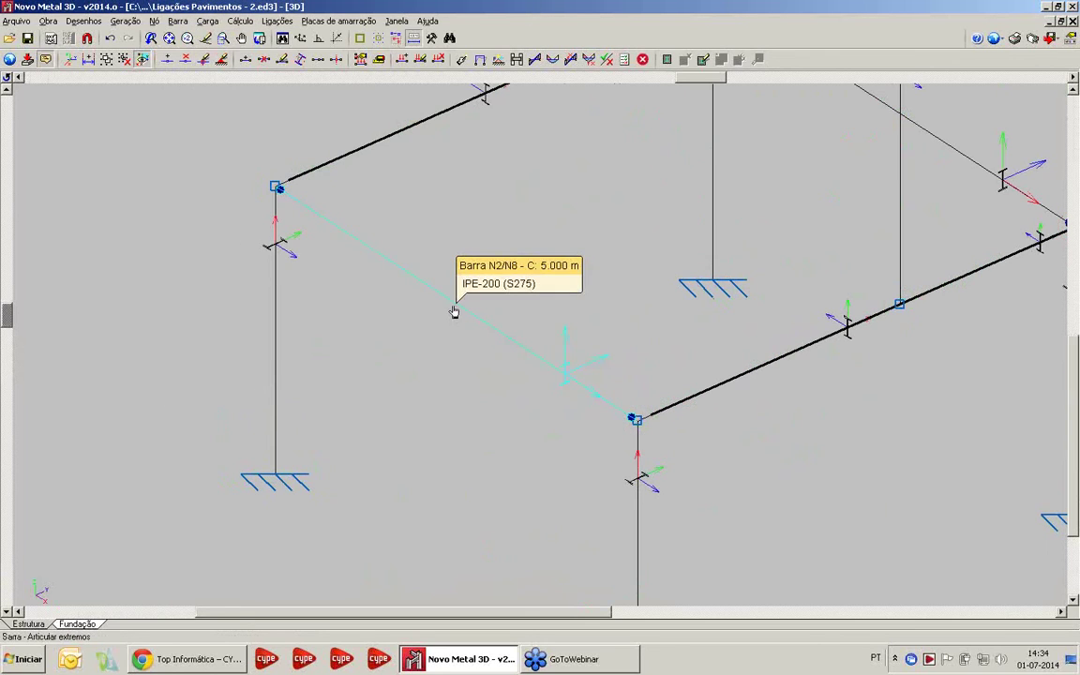
click(285, 196)
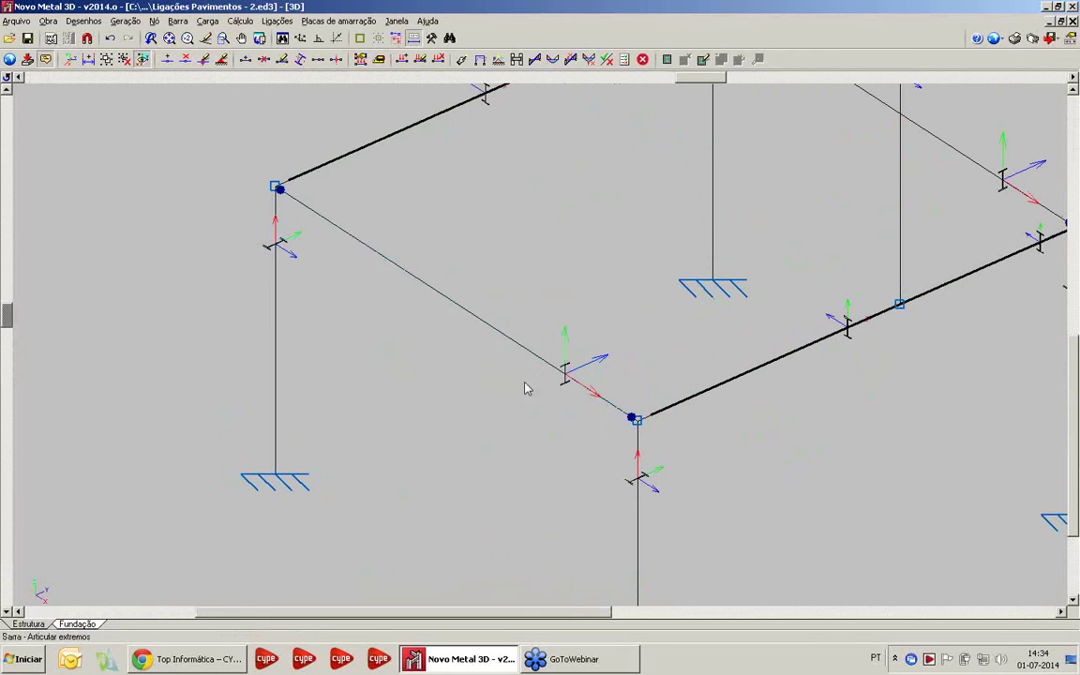
click(628, 411)
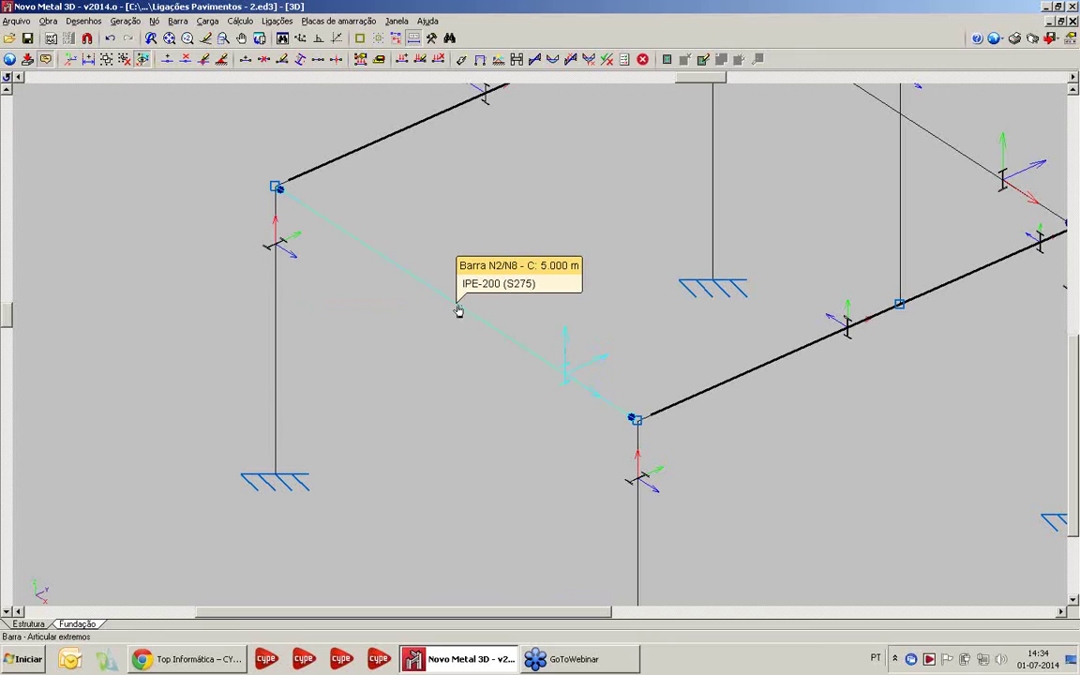
scroll(632, 420, up, 4)
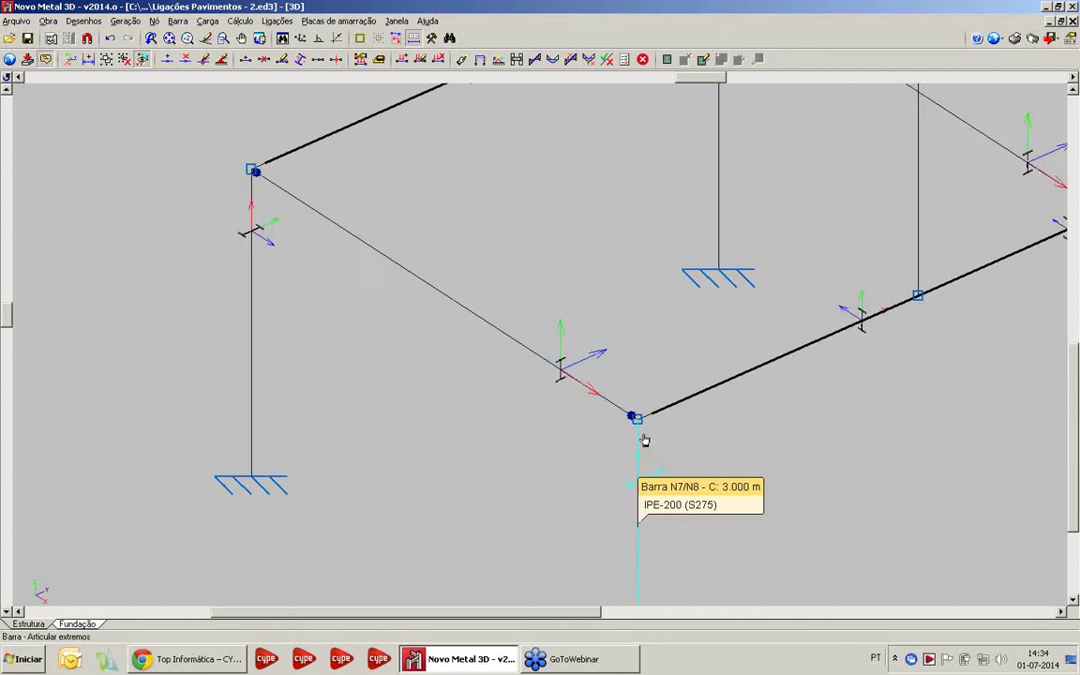
scroll(614, 439, up, 1)
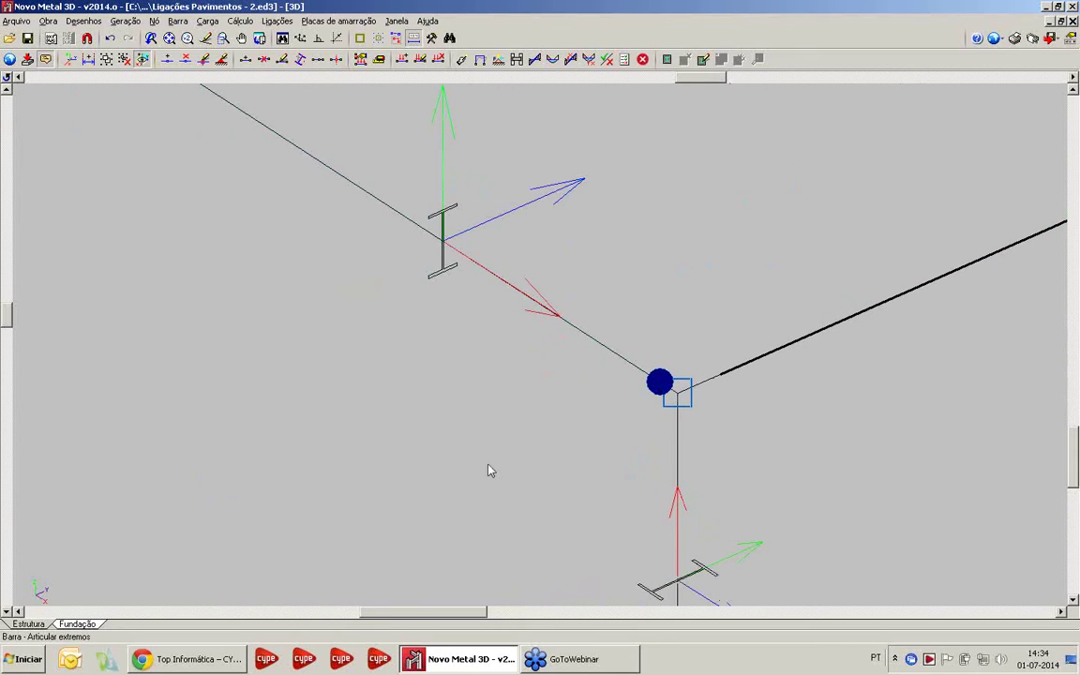
scroll(422, 405, down, 10)
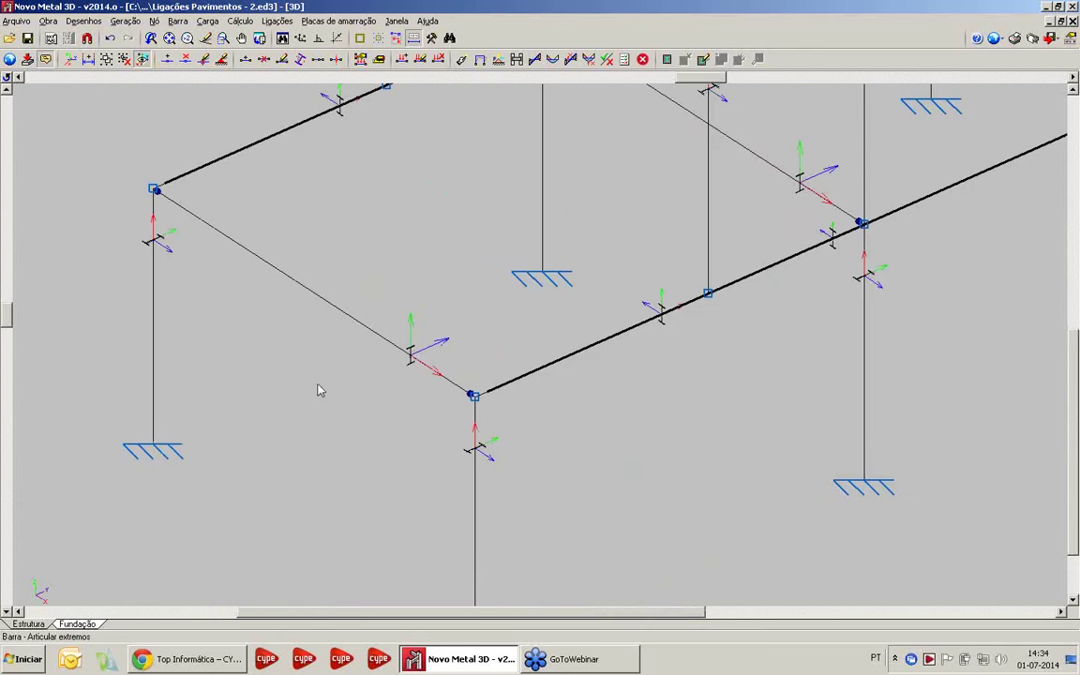
Examine the articulation at the N2 end of the 5 m beam between nodes N2 and N8
middle_drag(318, 388, 419, 446)
scroll(240, 242, up, 5)
scroll(266, 251, up, 6)
scroll(255, 271, down, 4)
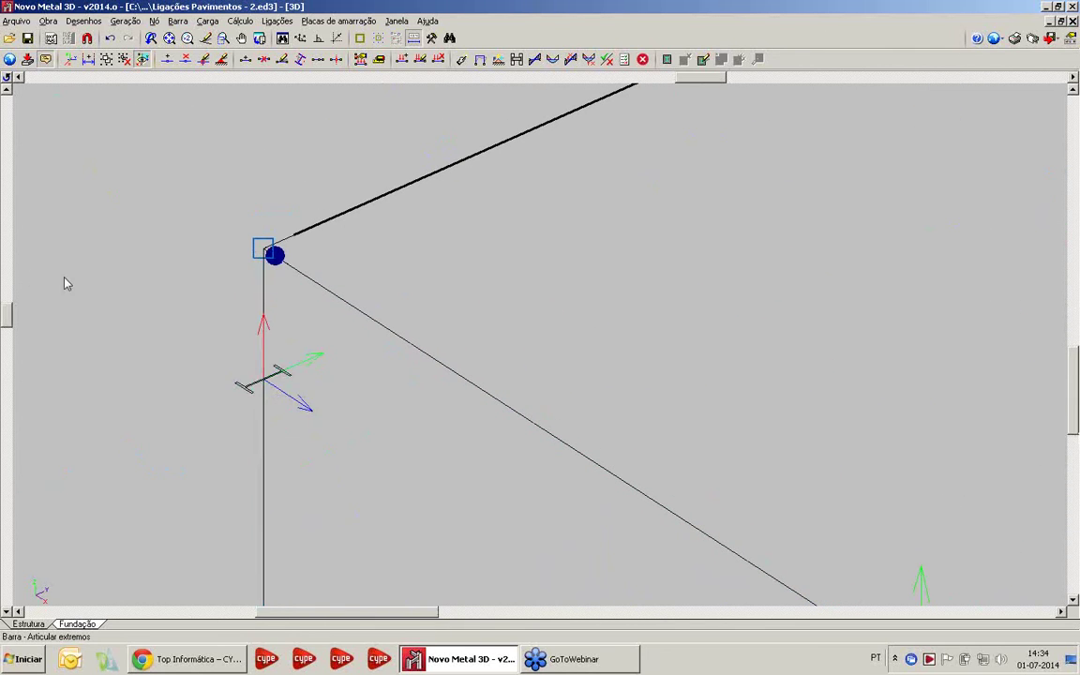
scroll(101, 283, down, 4)
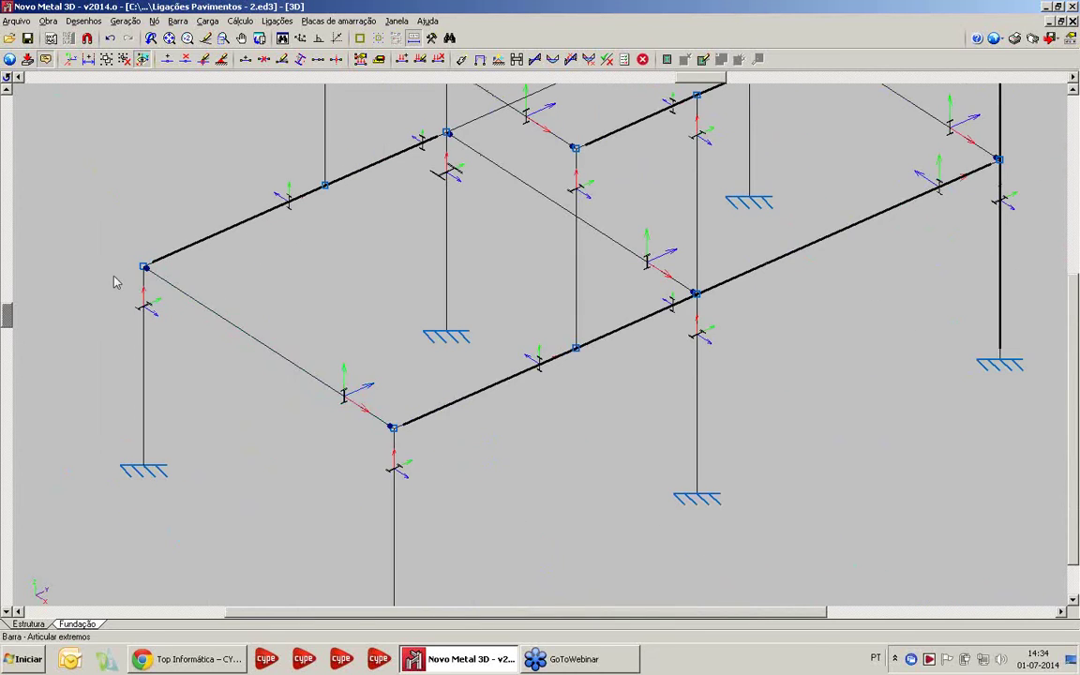
scroll(117, 277, up, 2)
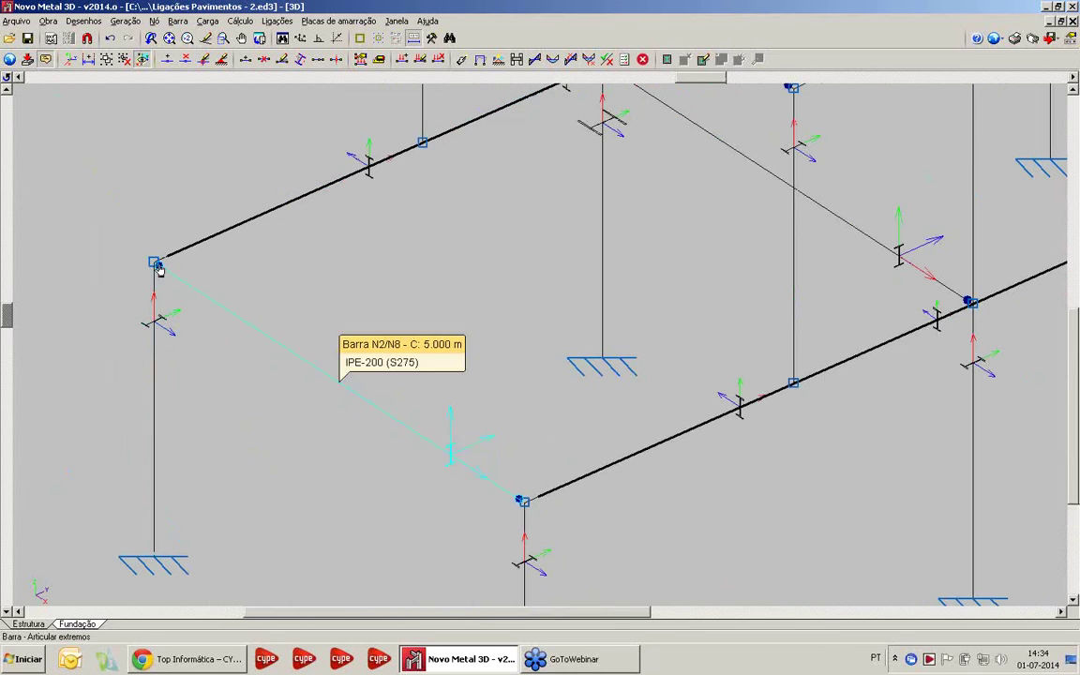
Consult the Tipo 3 connection at corner node N2, inspect its bolted joint in 3D and close the view
click(277, 21)
click(270, 76)
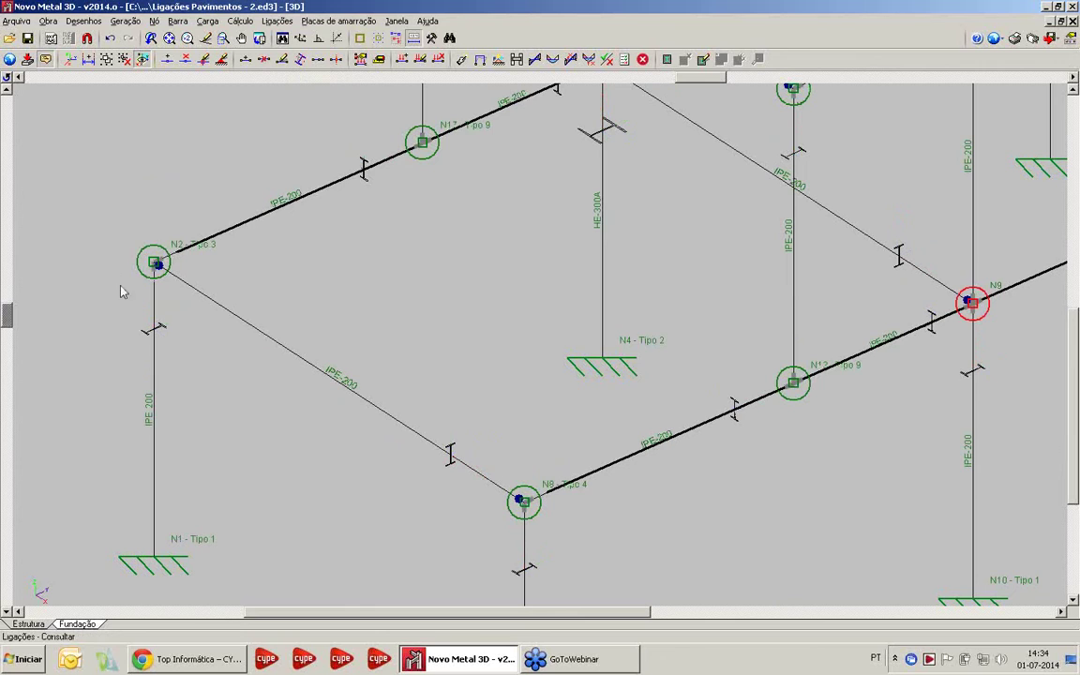
mouse_move(157, 262)
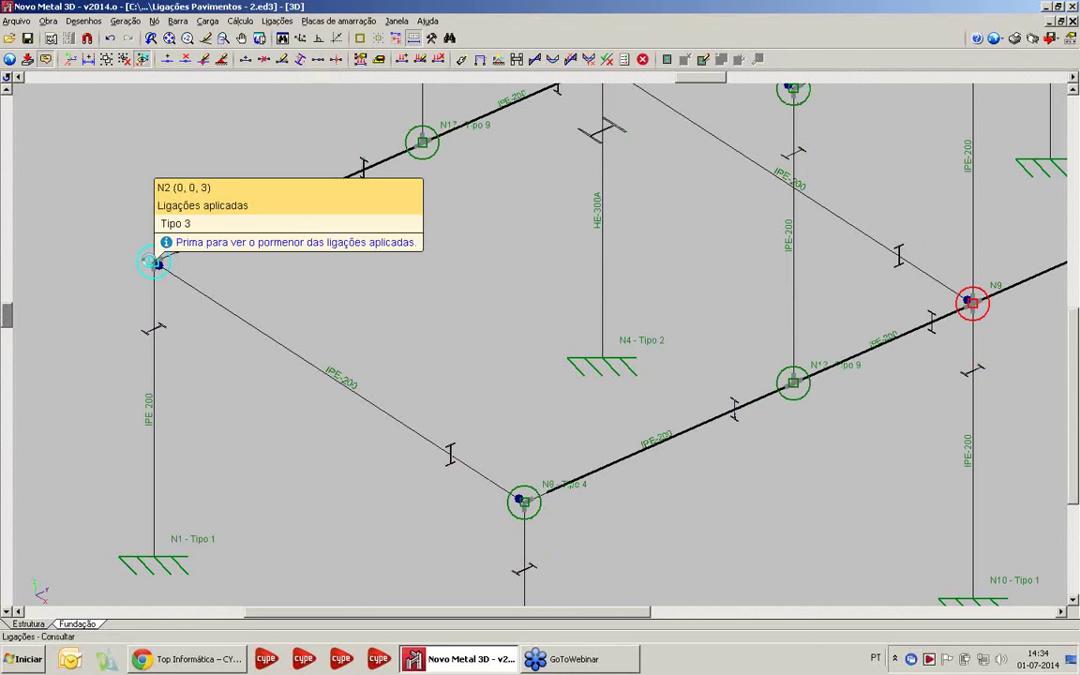
click(156, 261)
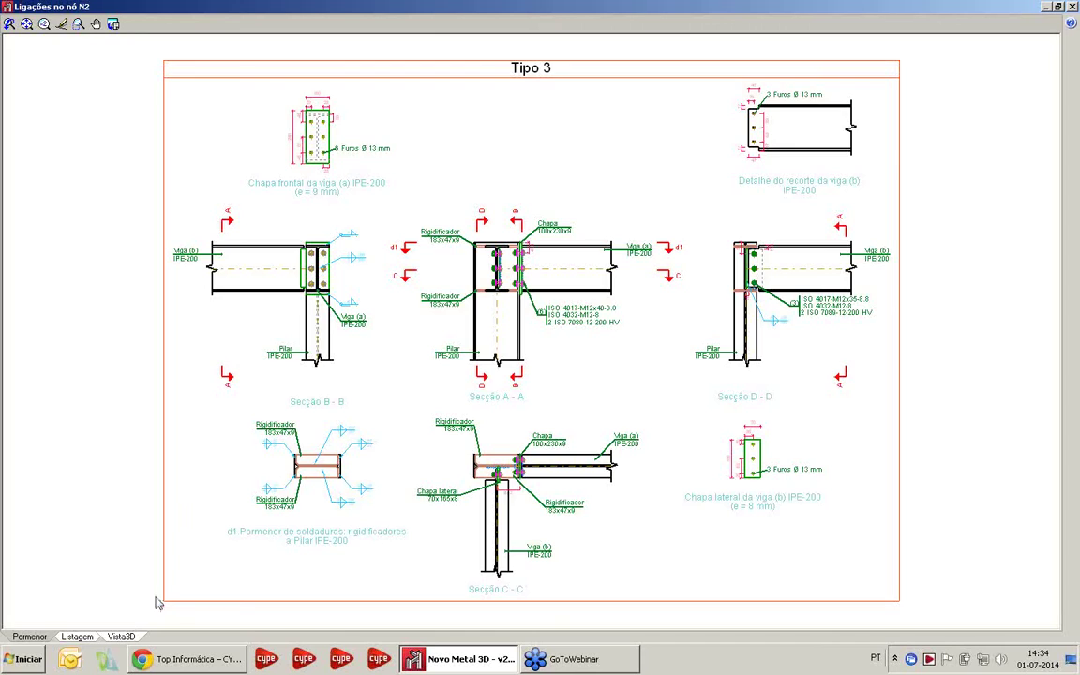
click(127, 637)
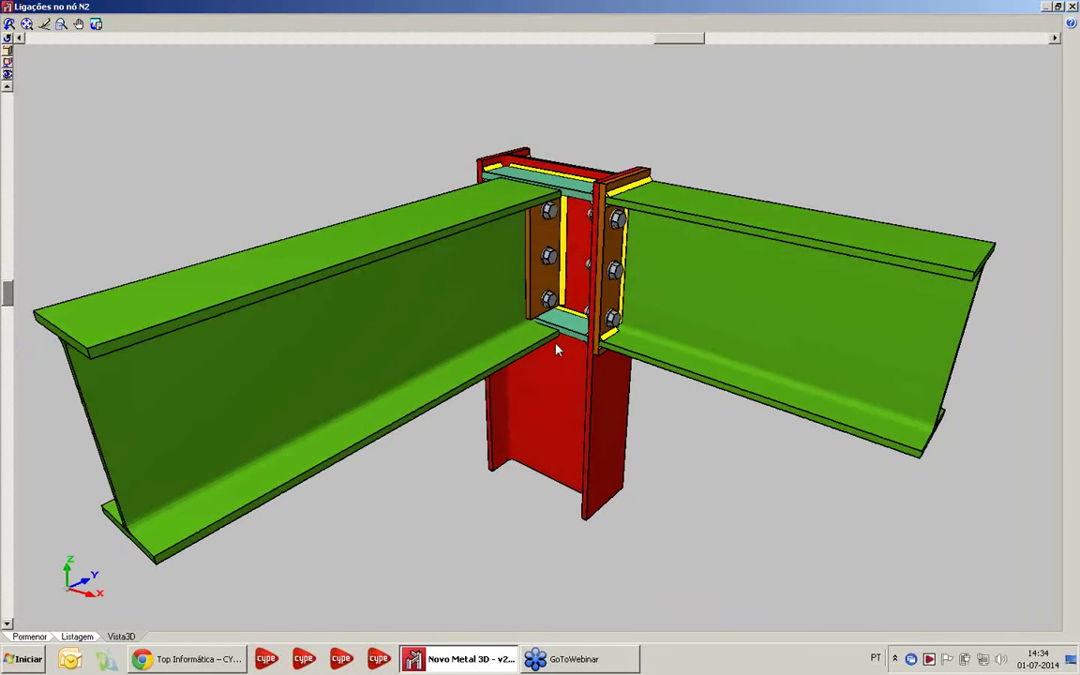
drag(556, 348, 570, 338)
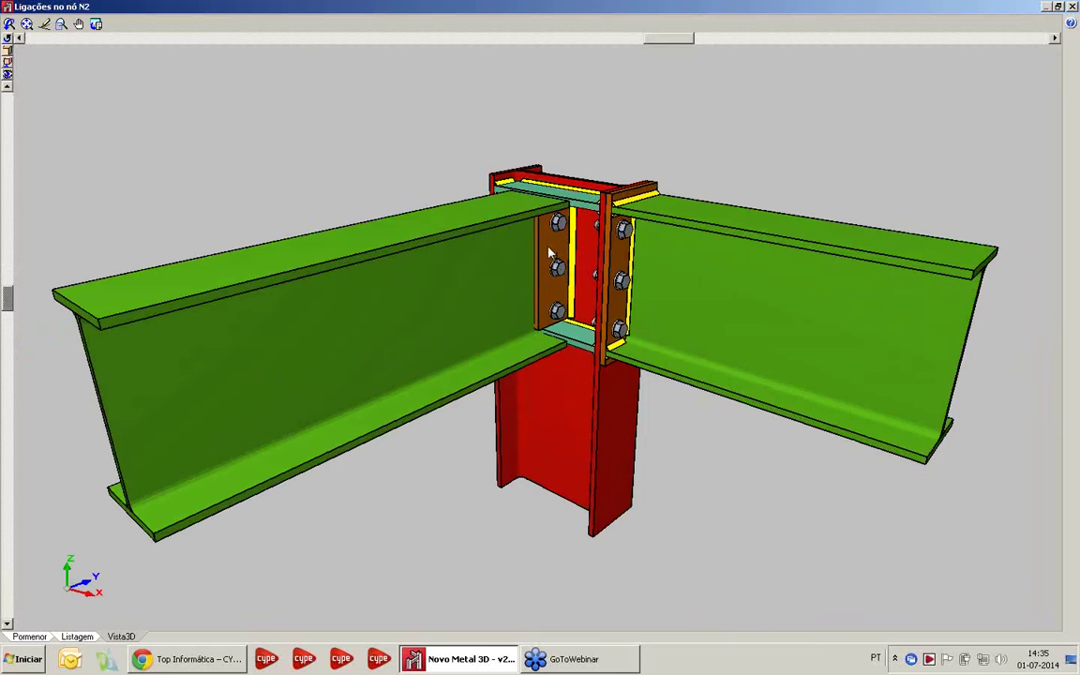
click(1073, 6)
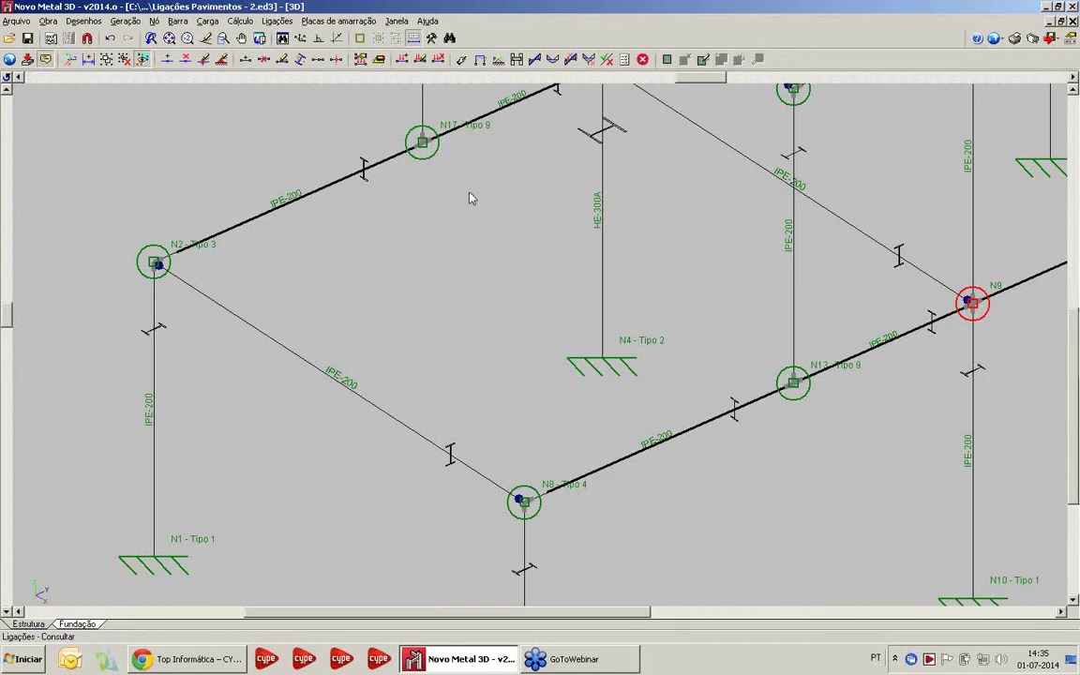
Read the connection problem reported at node N3, at first-floor level on the HE-300A column
scroll(467, 193, down, 3)
middle_drag(458, 234, 385, 377)
scroll(410, 353, down, 4)
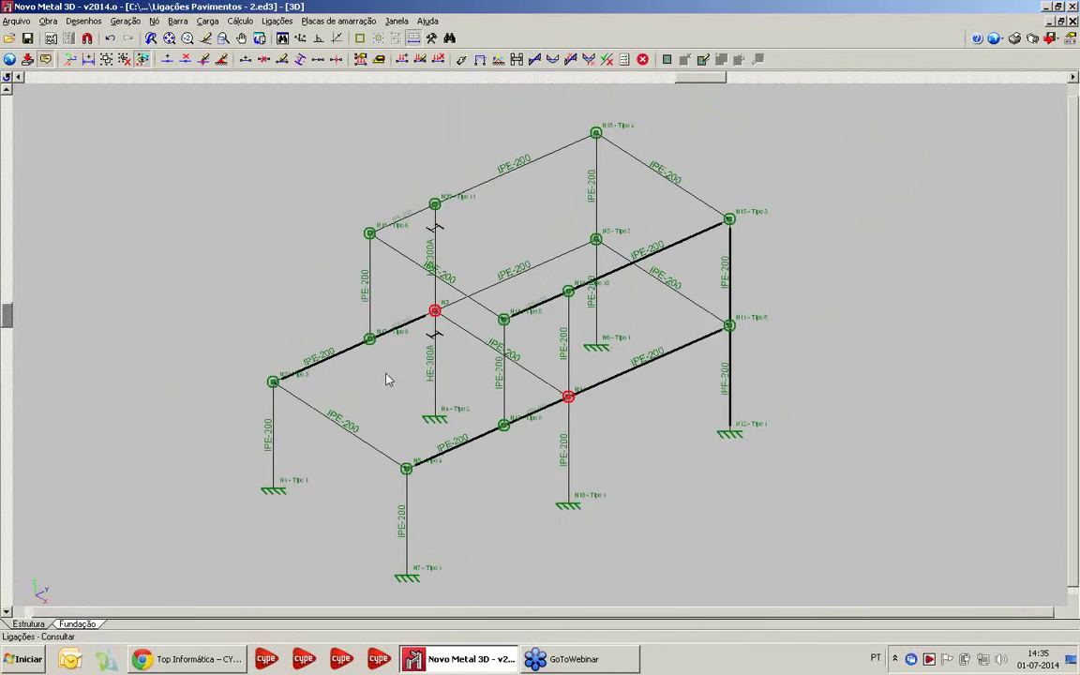
scroll(419, 340, up, 1)
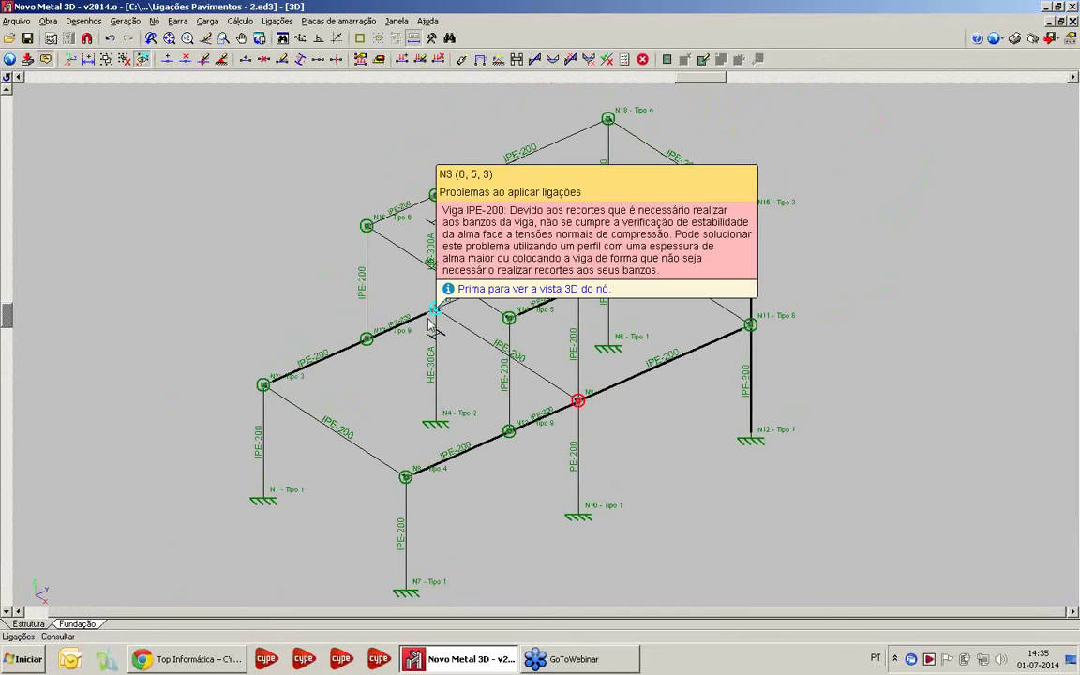
Inspect the unresolved node N9 in its 3D connection view, examining how the beams meet the column, and close the view
mouse_move(435, 313)
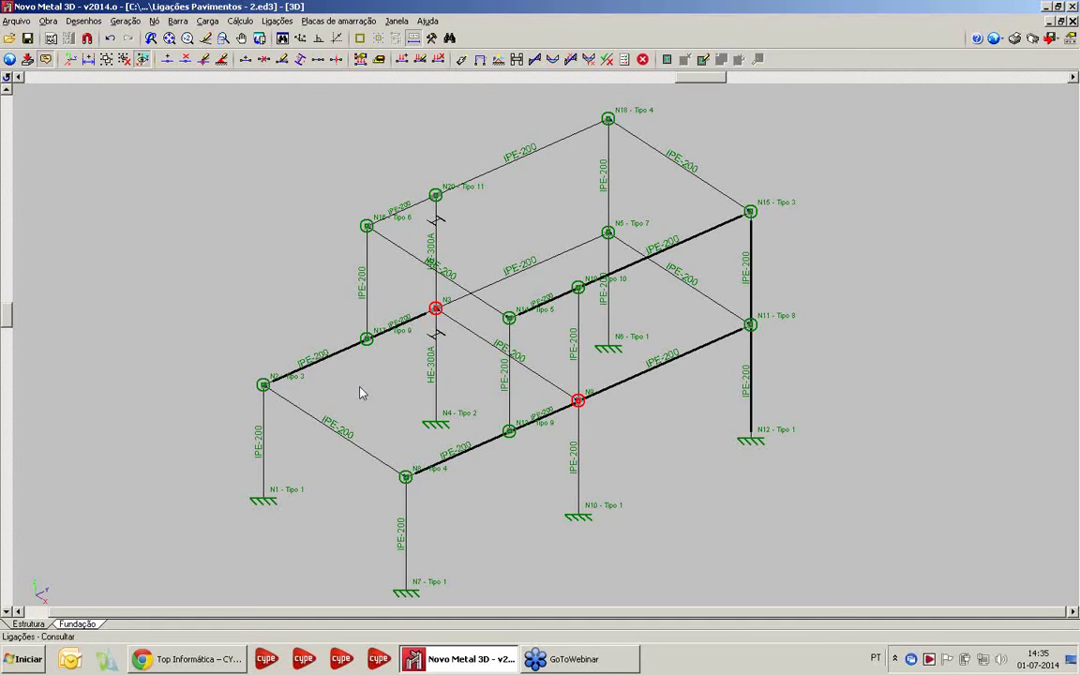
mouse_move(584, 409)
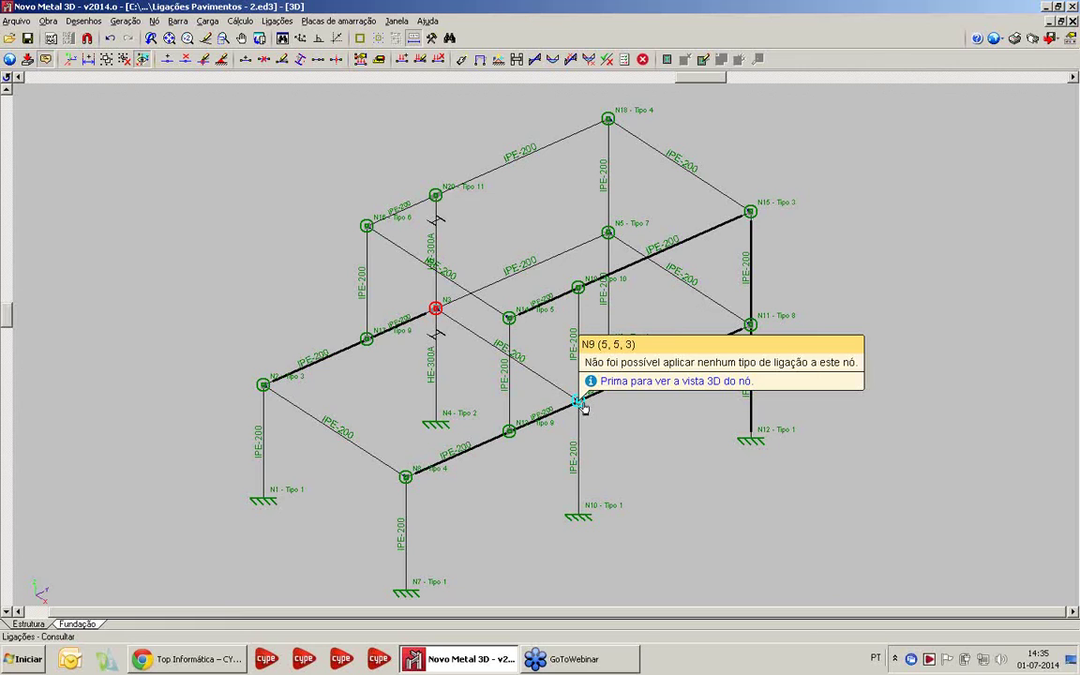
click(580, 401)
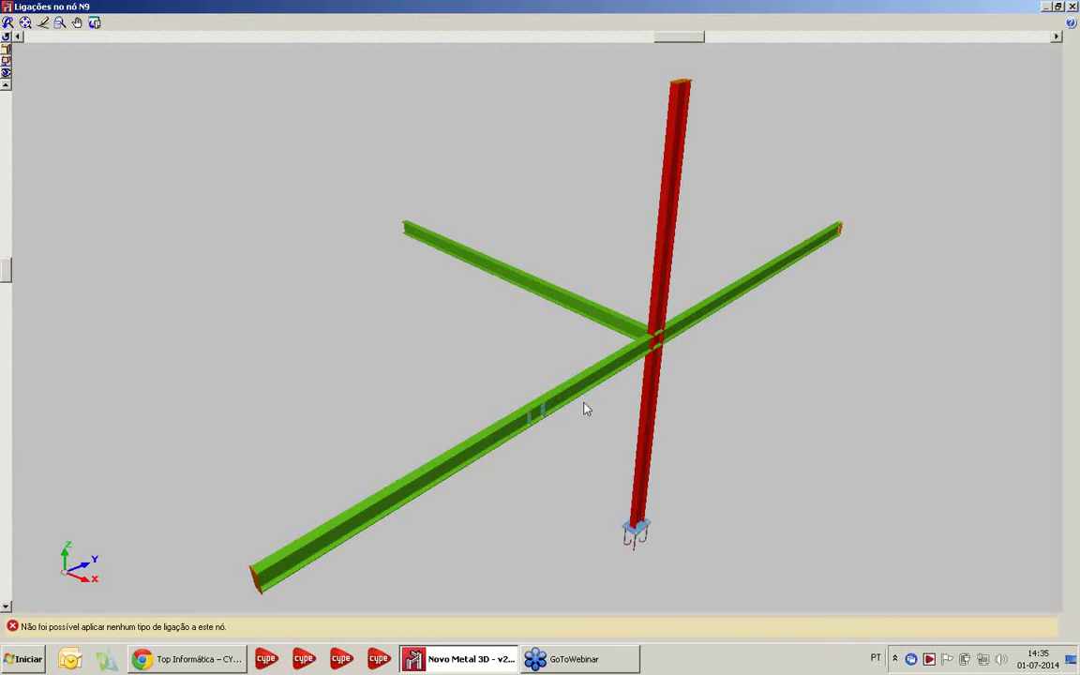
middle_drag(624, 381, 589, 356)
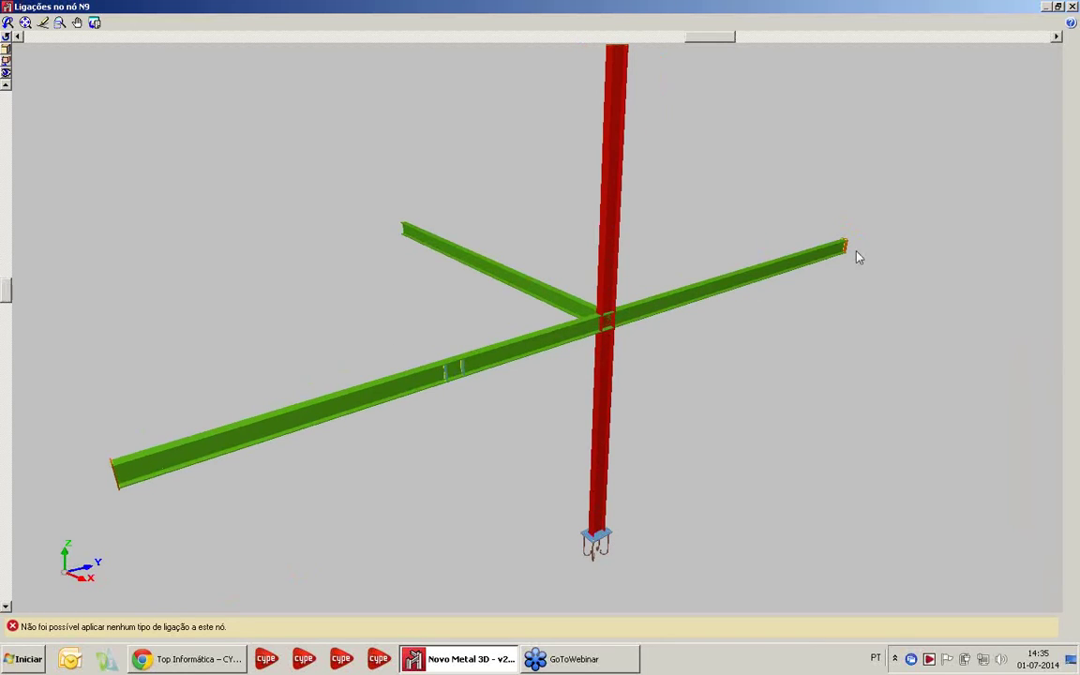
middle_drag(576, 401, 860, 427)
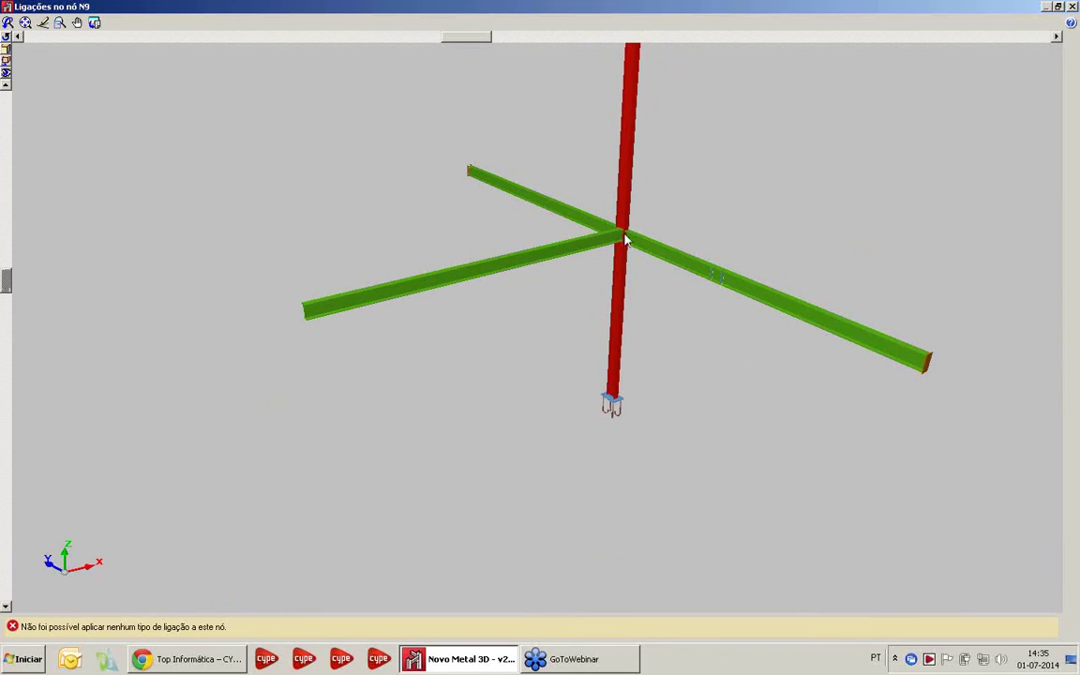
scroll(612, 239, up, 2)
scroll(612, 239, up, 2)
scroll(638, 225, up, 3)
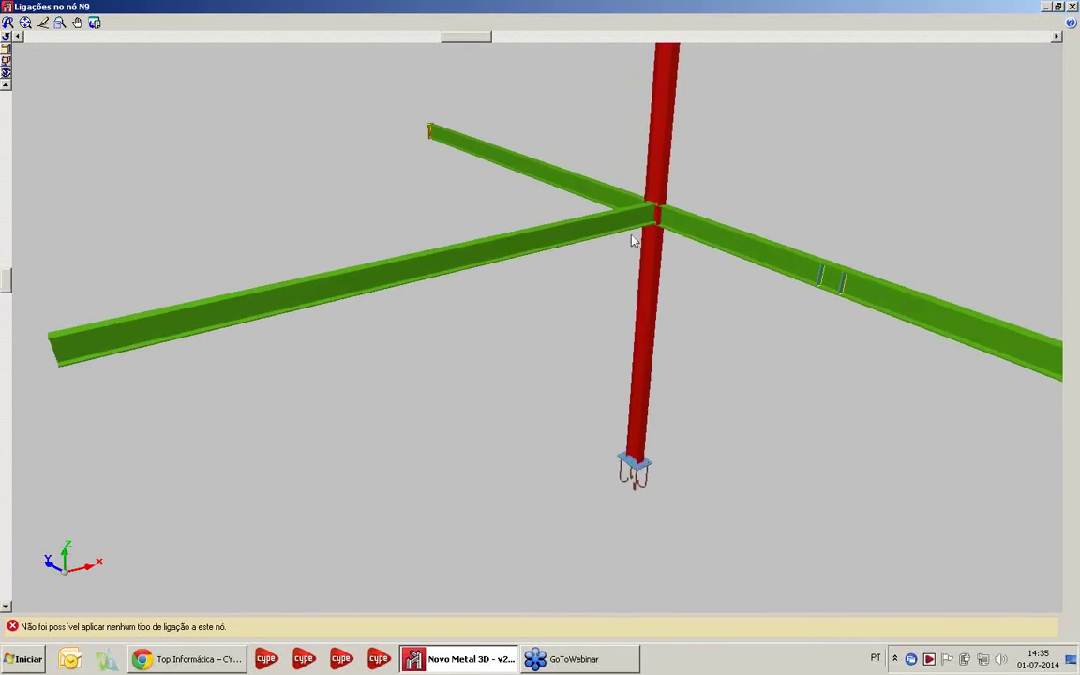
scroll(603, 304, down, 2)
middle_drag(619, 364, 404, 299)
scroll(404, 299, down, 5)
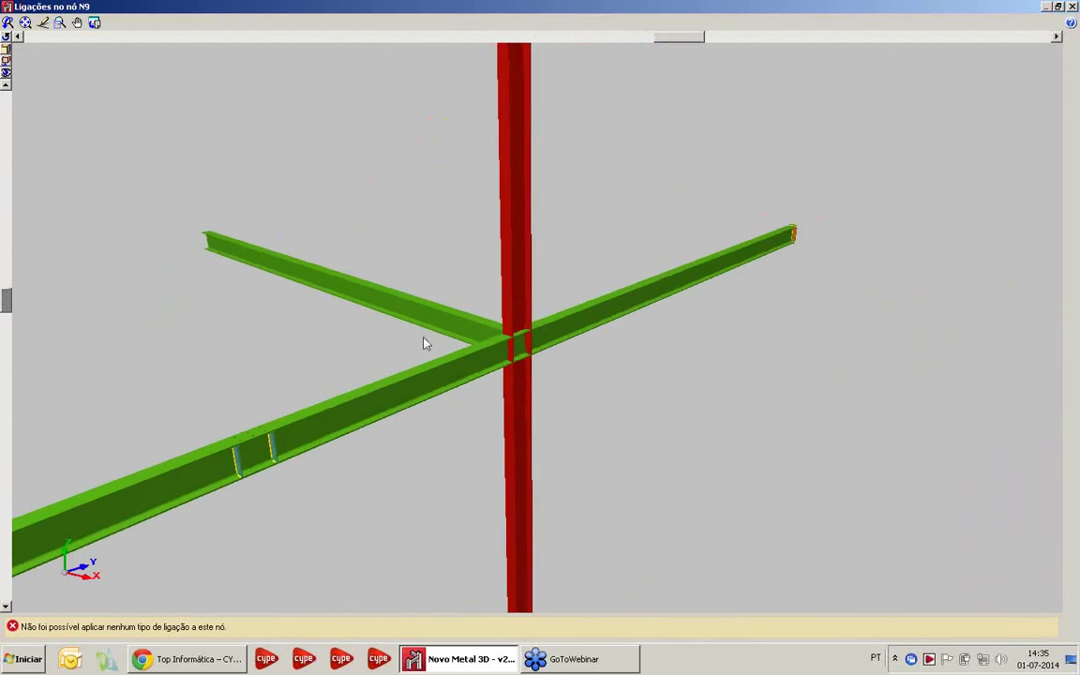
scroll(424, 339, down, 1)
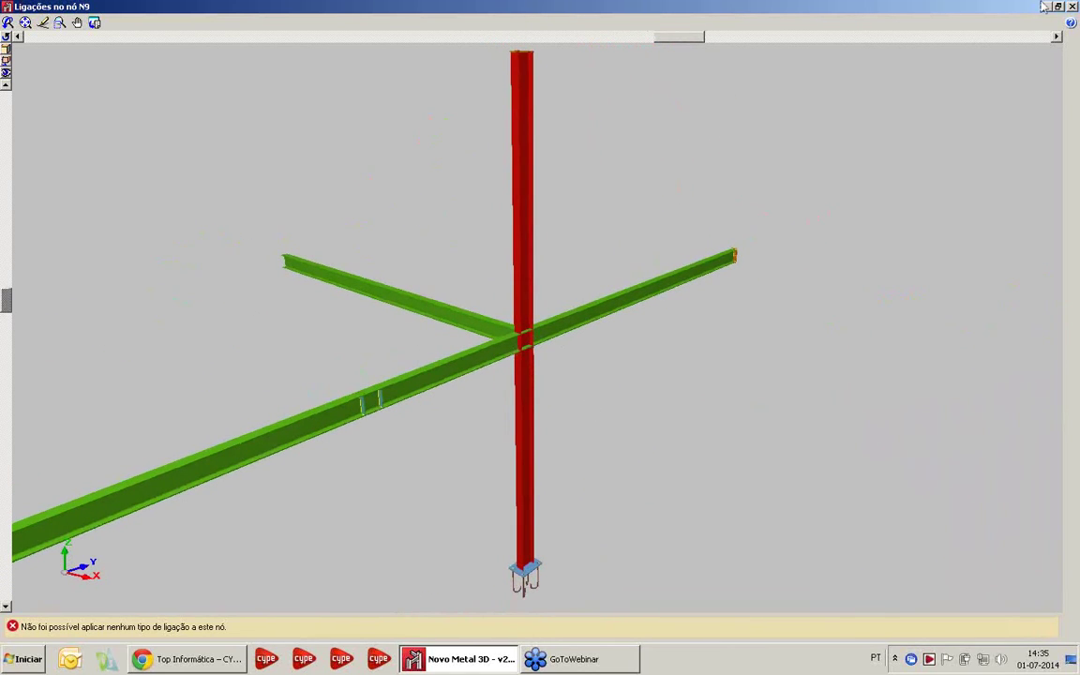
click(1072, 7)
Open the 3D view of node N3 and examine the column's horizontal plate, the stiffeners and the three incoming beams from several sides
scroll(434, 356, up, 1)
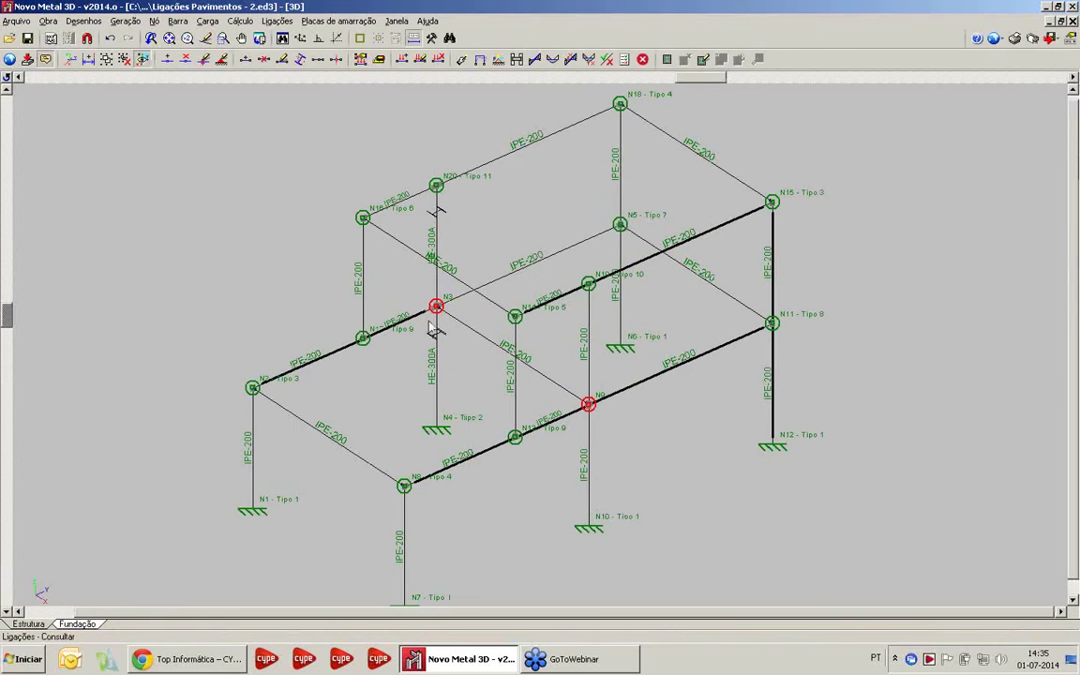
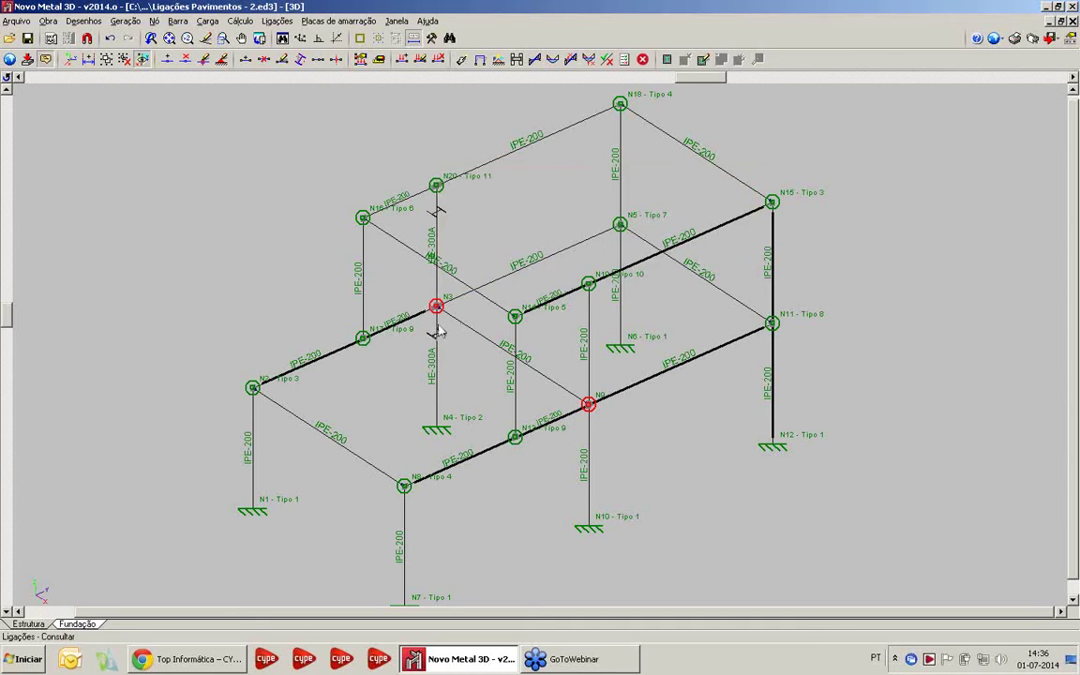
click(438, 317)
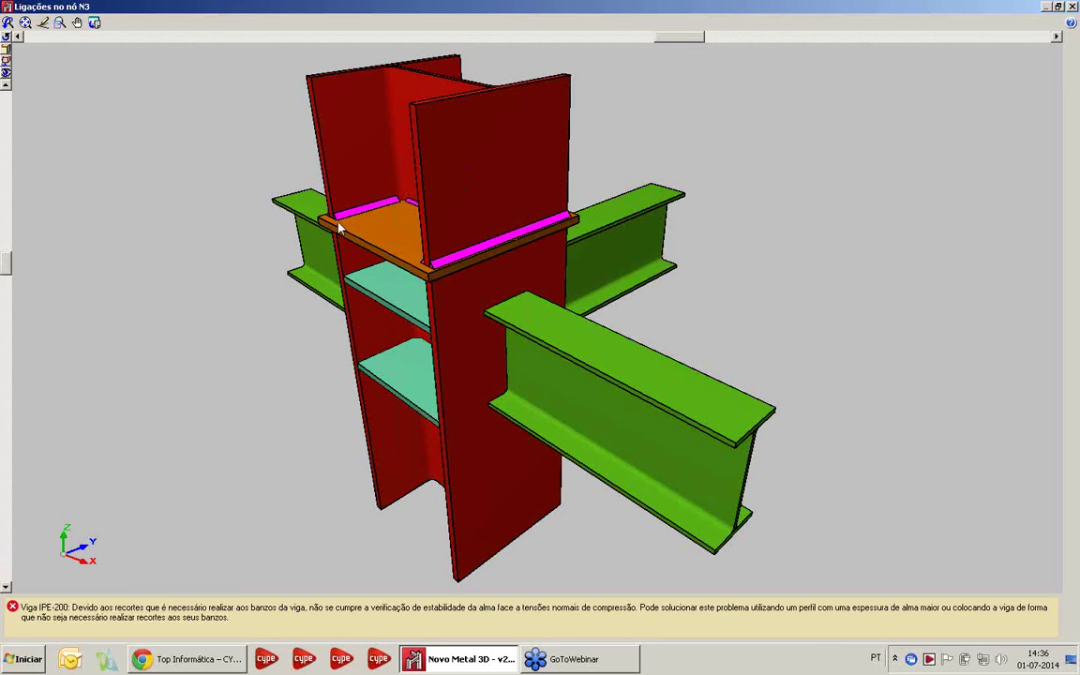
drag(494, 354, 470, 343)
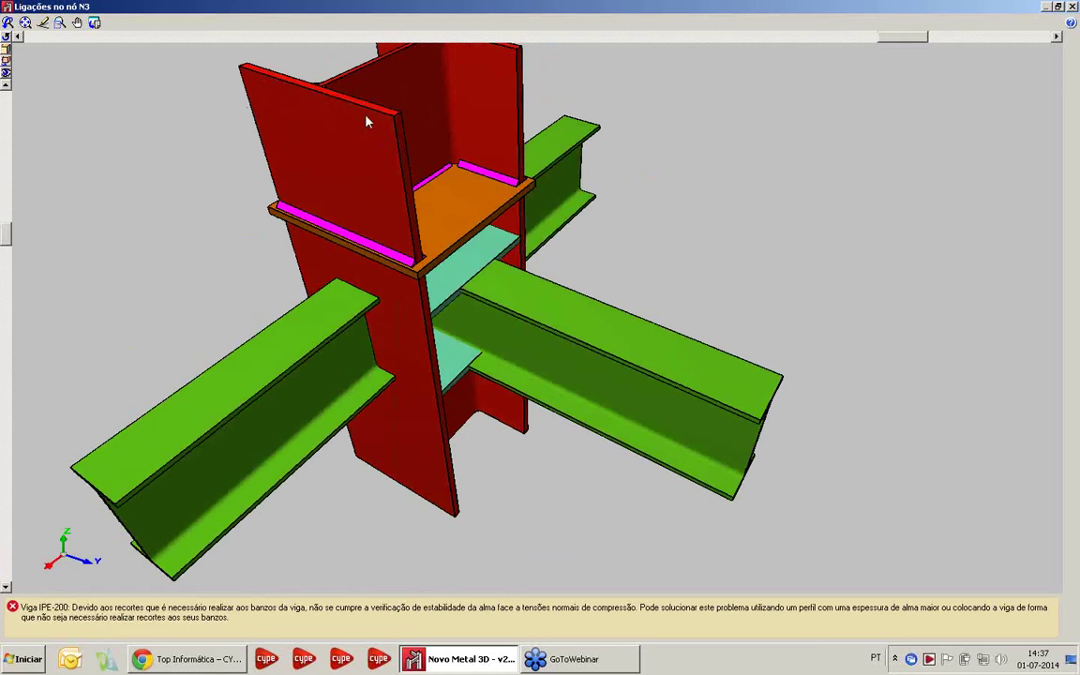
middle_drag(410, 195, 412, 288)
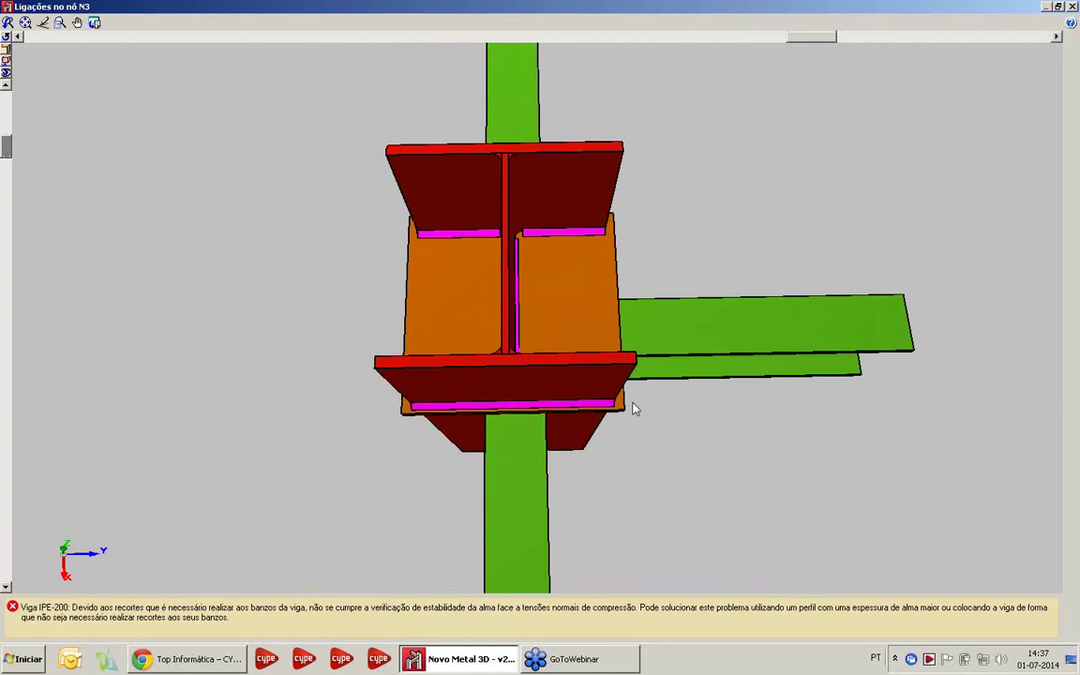
middle_drag(633, 405, 329, 350)
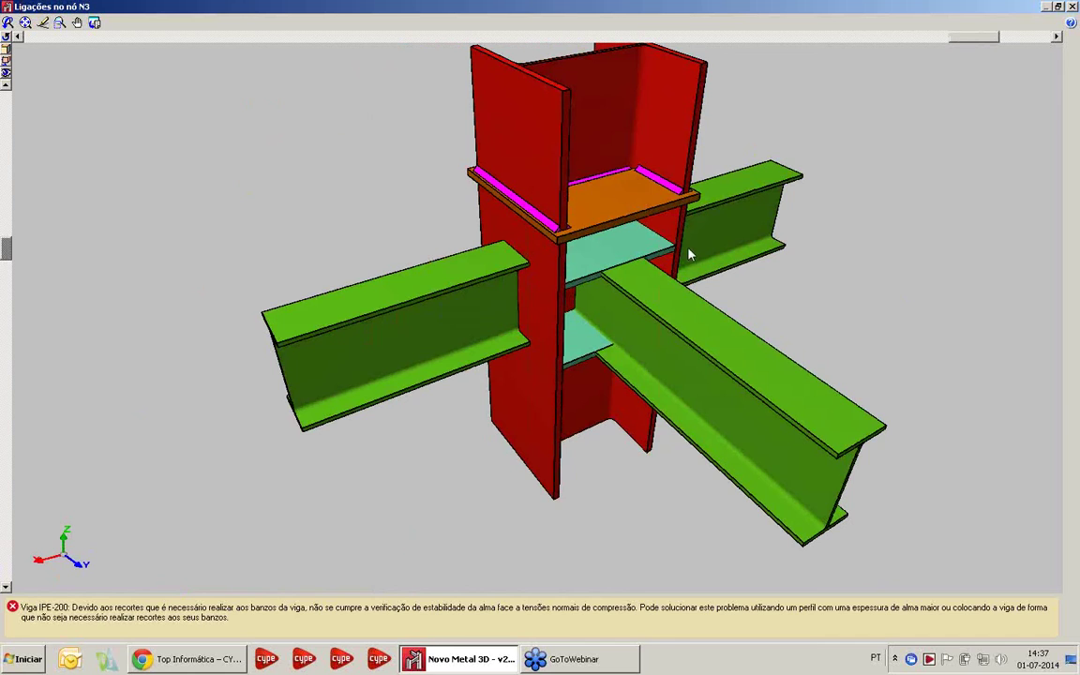
middle_drag(684, 250, 750, 290)
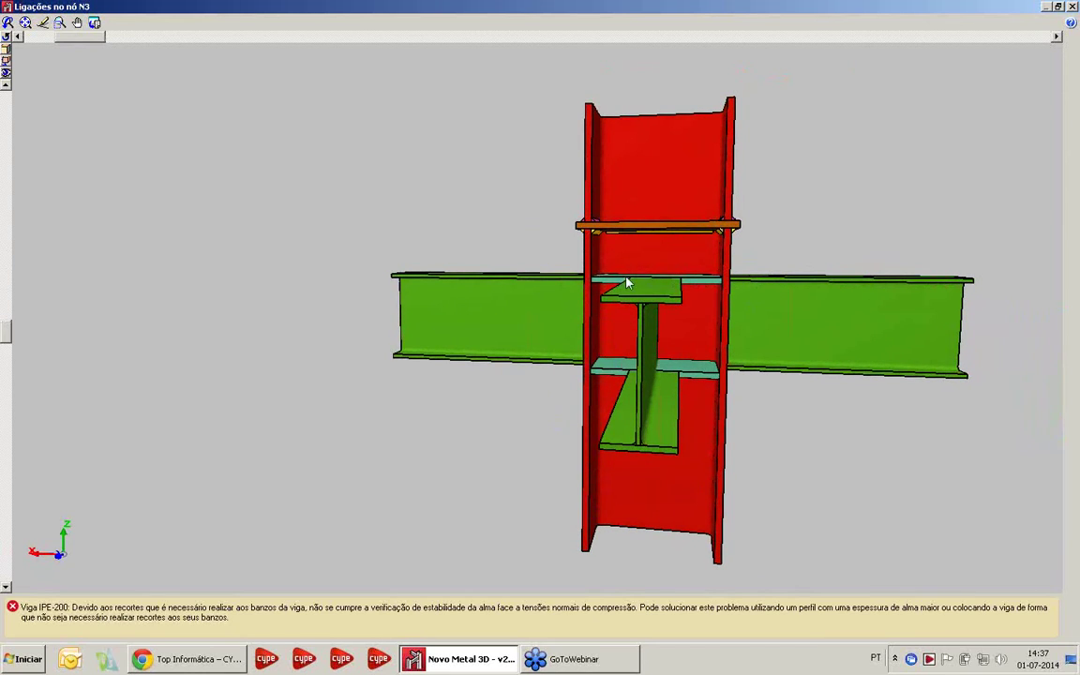
middle_drag(656, 362, 293, 393)
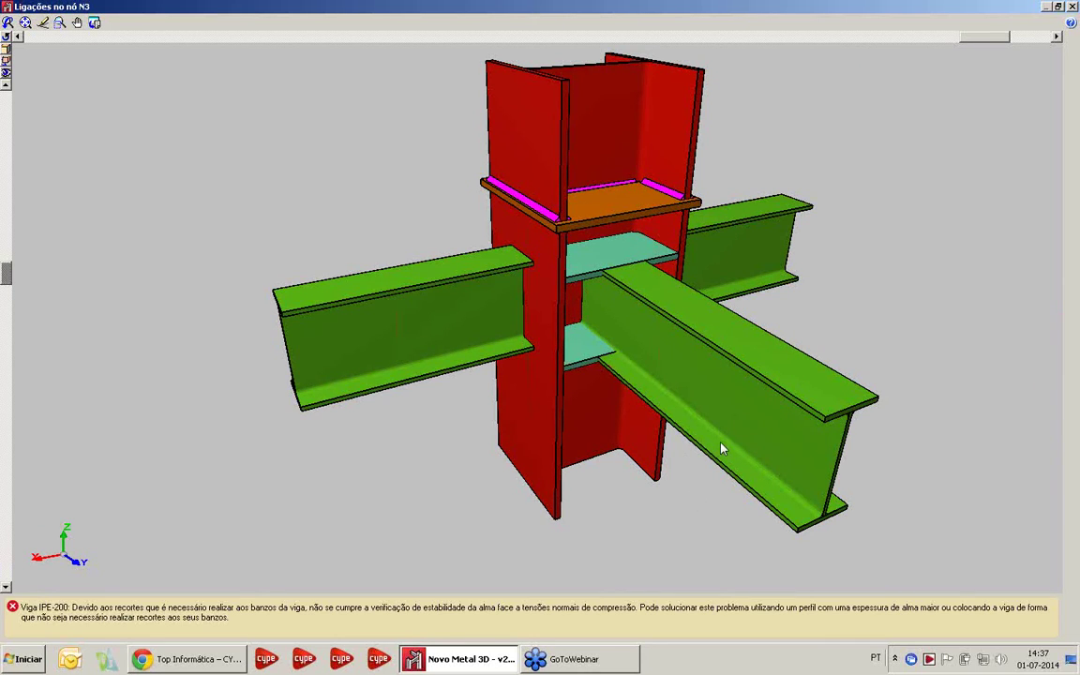
middle_drag(721, 446, 860, 446)
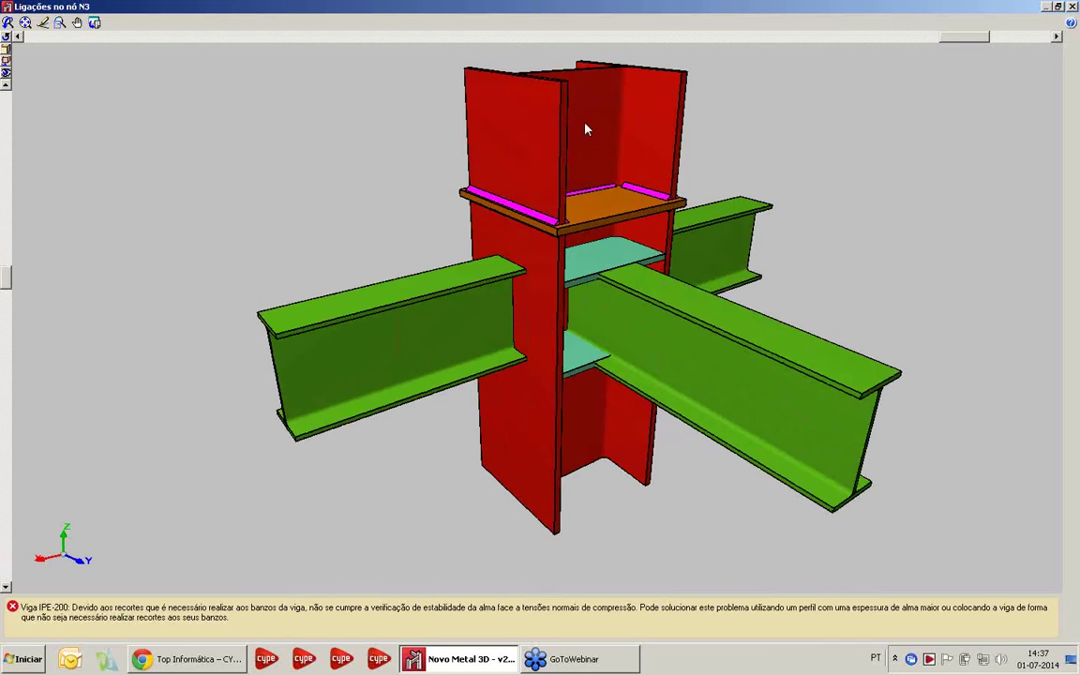
middle_drag(583, 126, 617, 303)
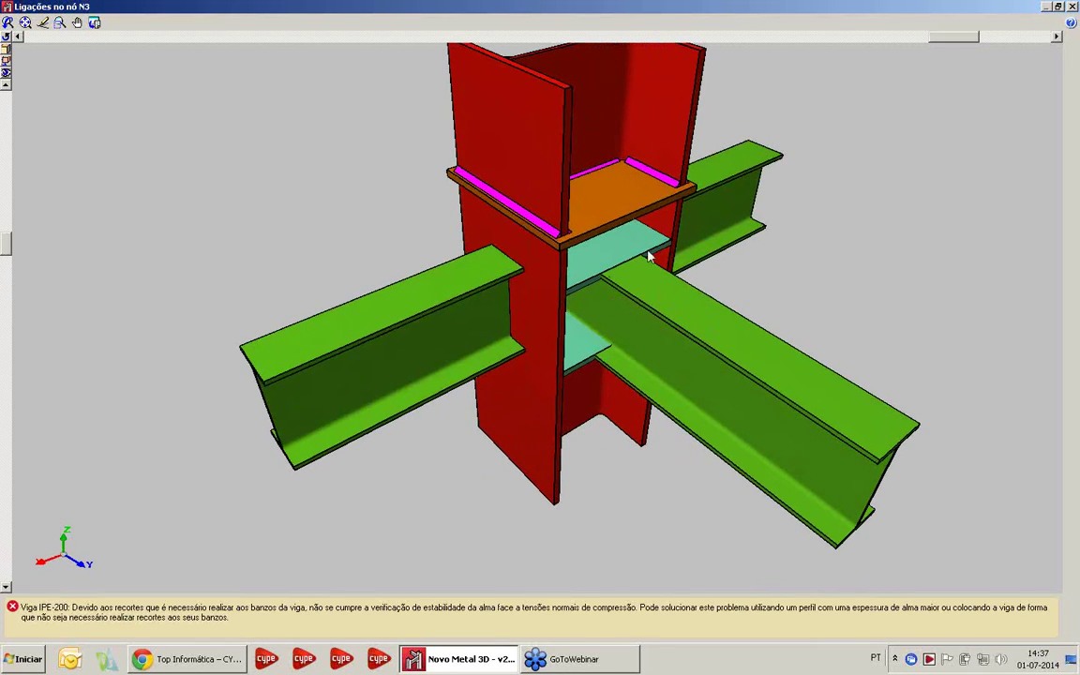
Examine up close where the IPE-200 beam's flanges meet the stiffeners between the column flanges at N3, and close the view
drag(622, 338, 607, 282)
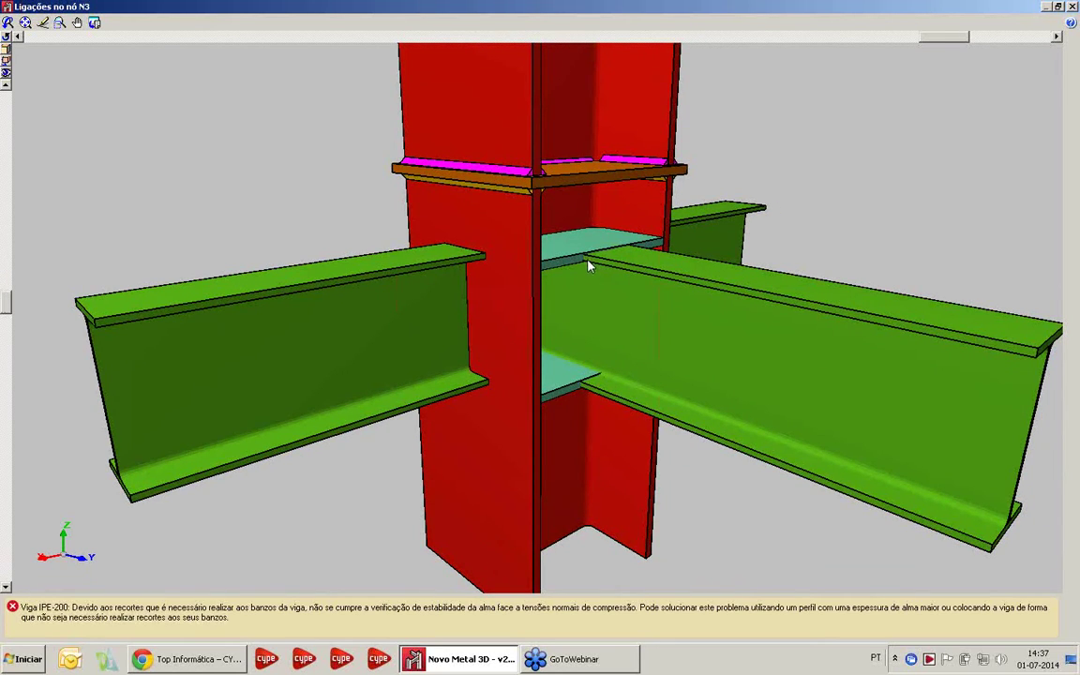
drag(596, 384, 578, 364)
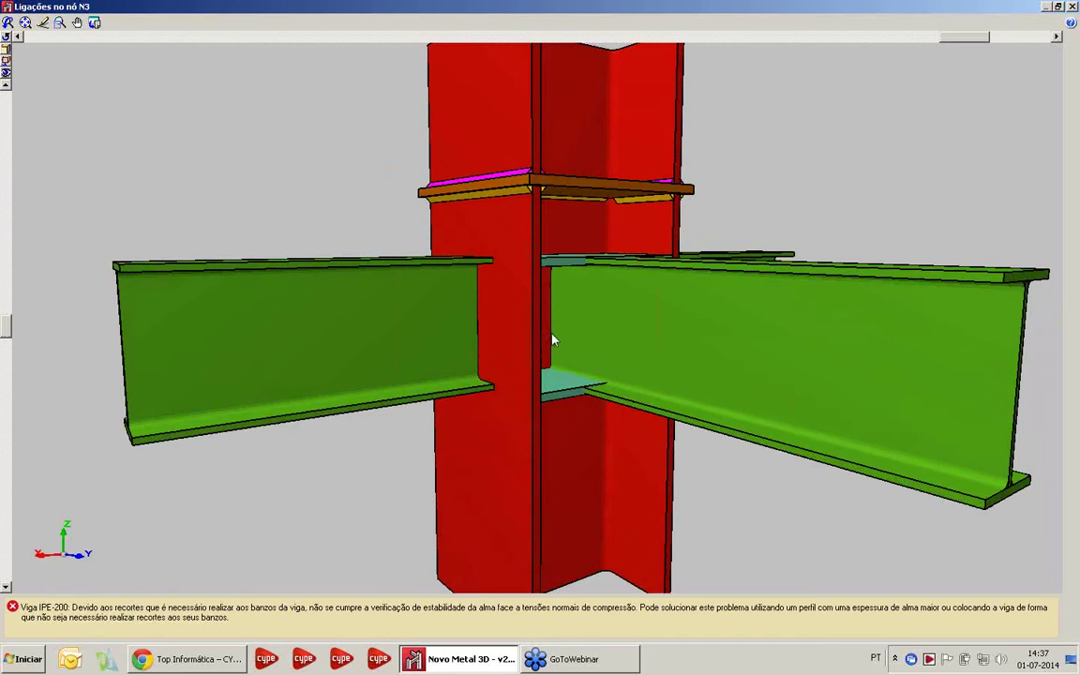
drag(747, 400, 610, 349)
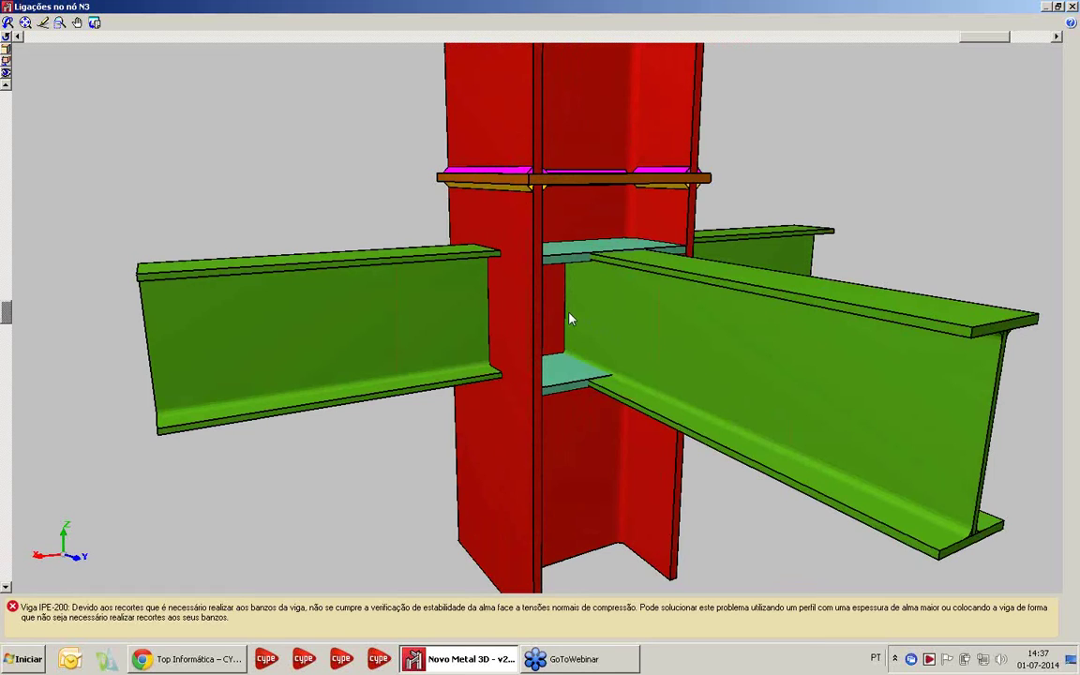
scroll(645, 374, down, 1)
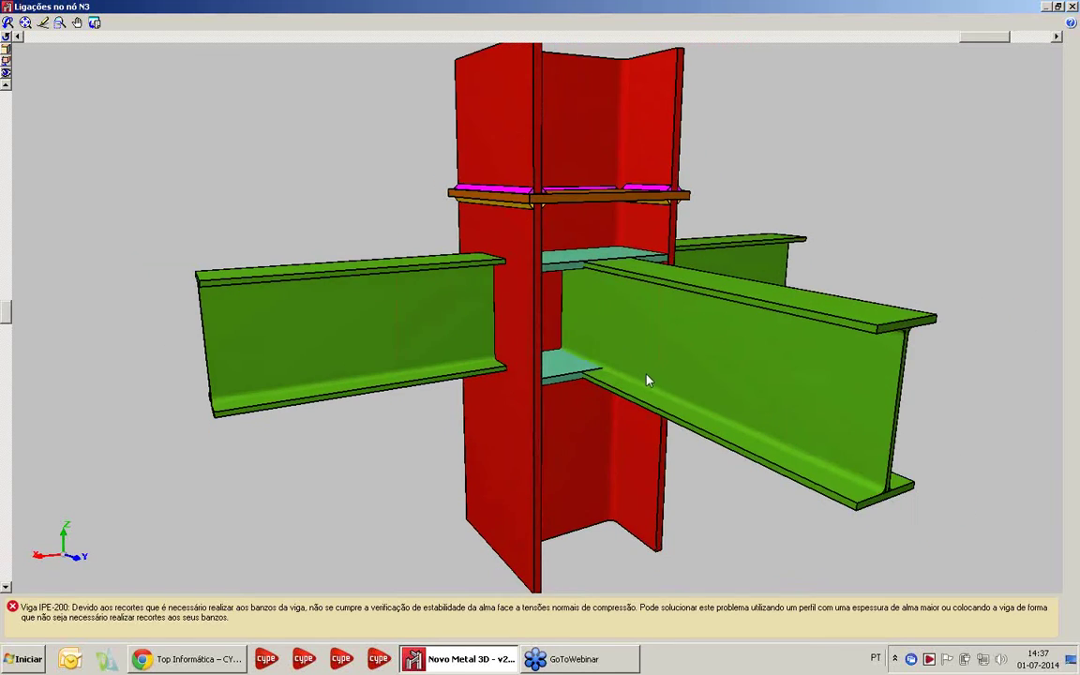
scroll(646, 379, up, 1)
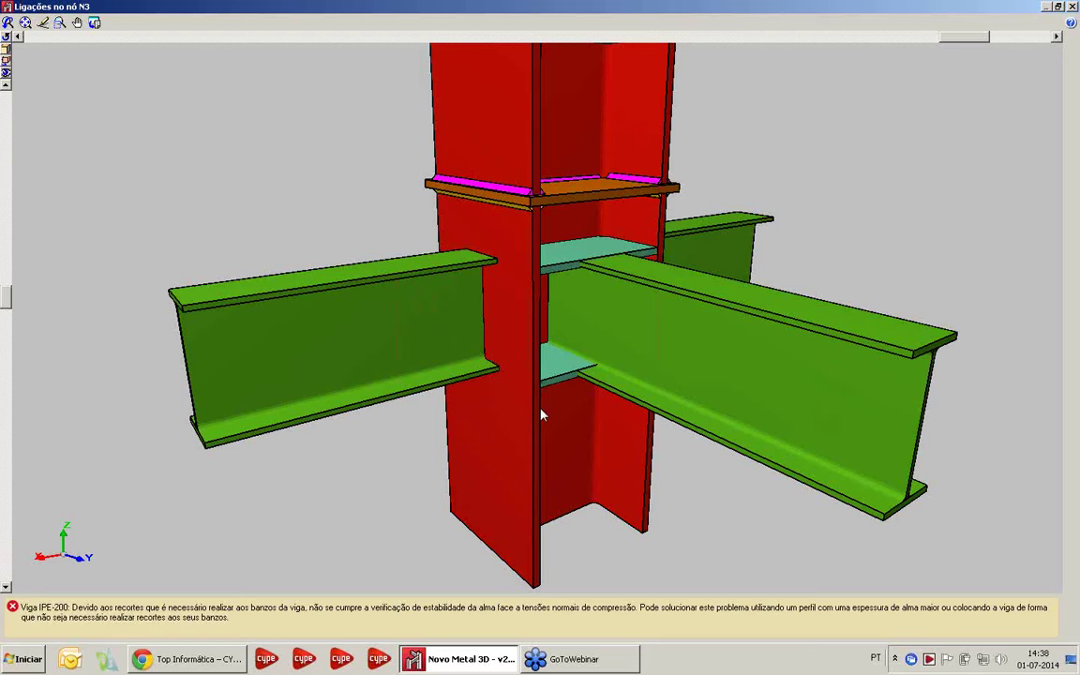
drag(603, 389, 609, 377)
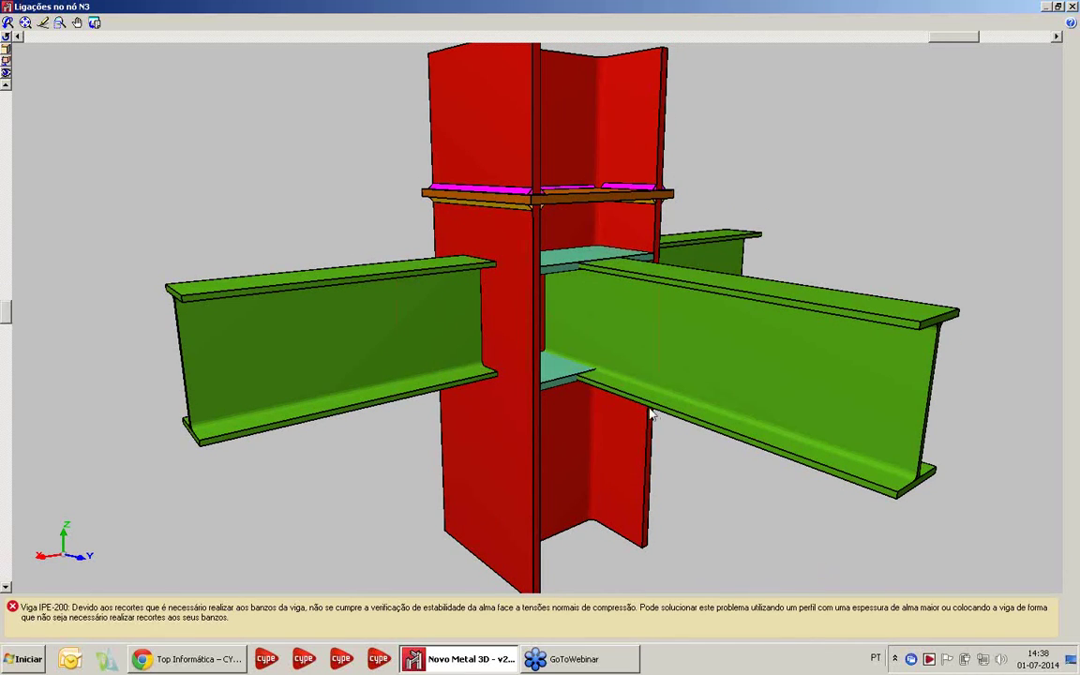
drag(555, 364, 551, 356)
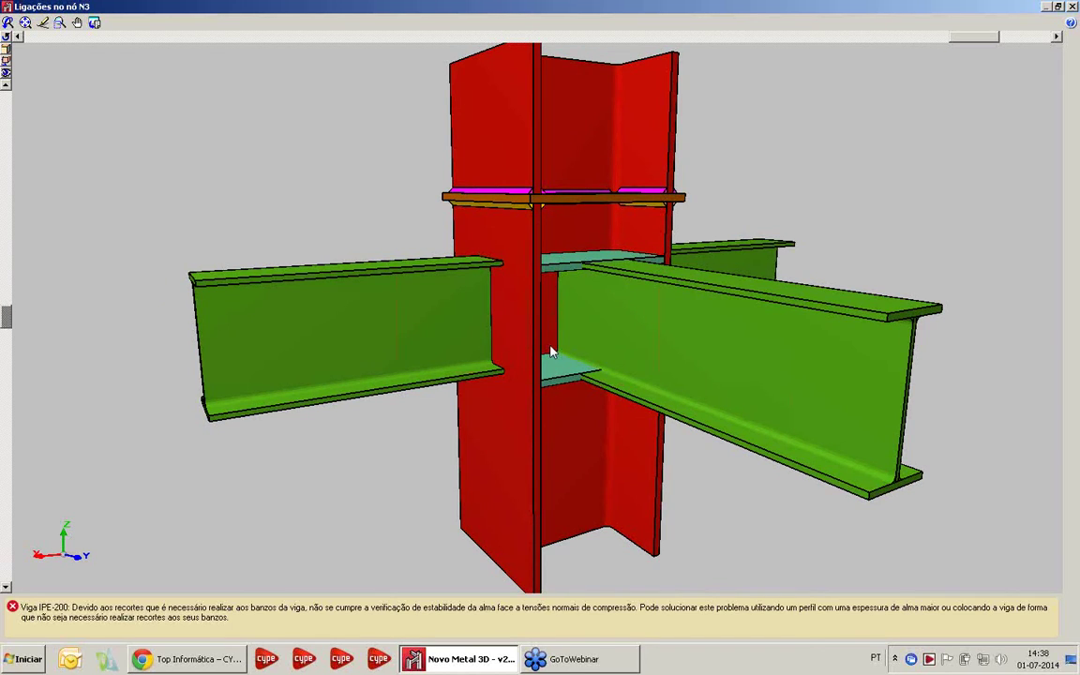
middle_drag(551, 352, 574, 299)
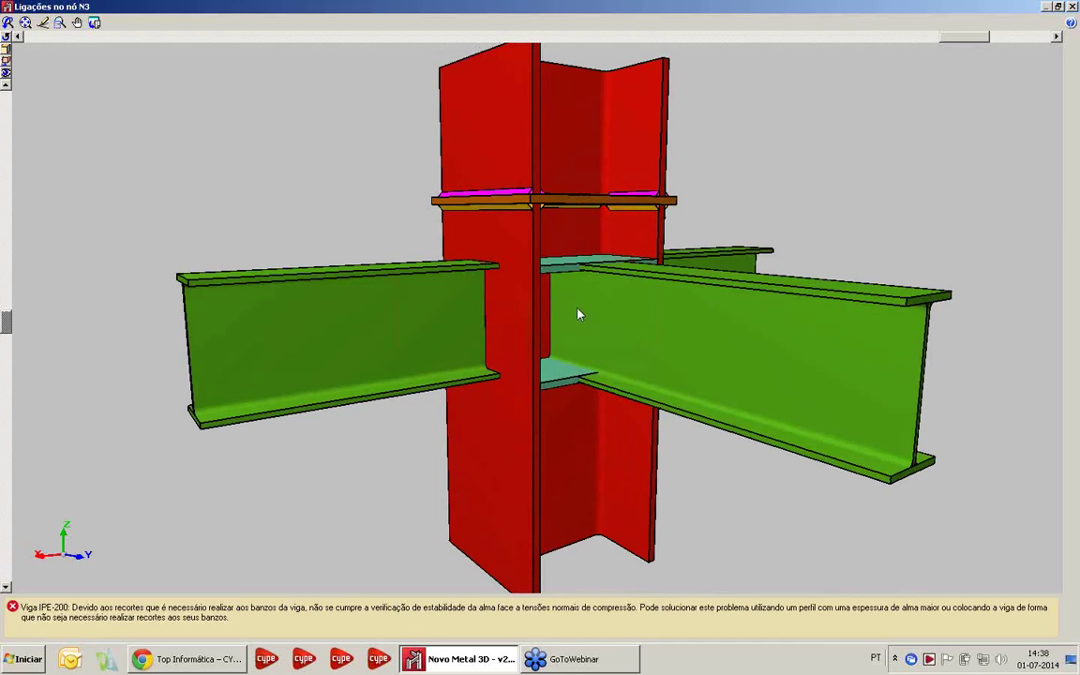
scroll(598, 284, up, 5)
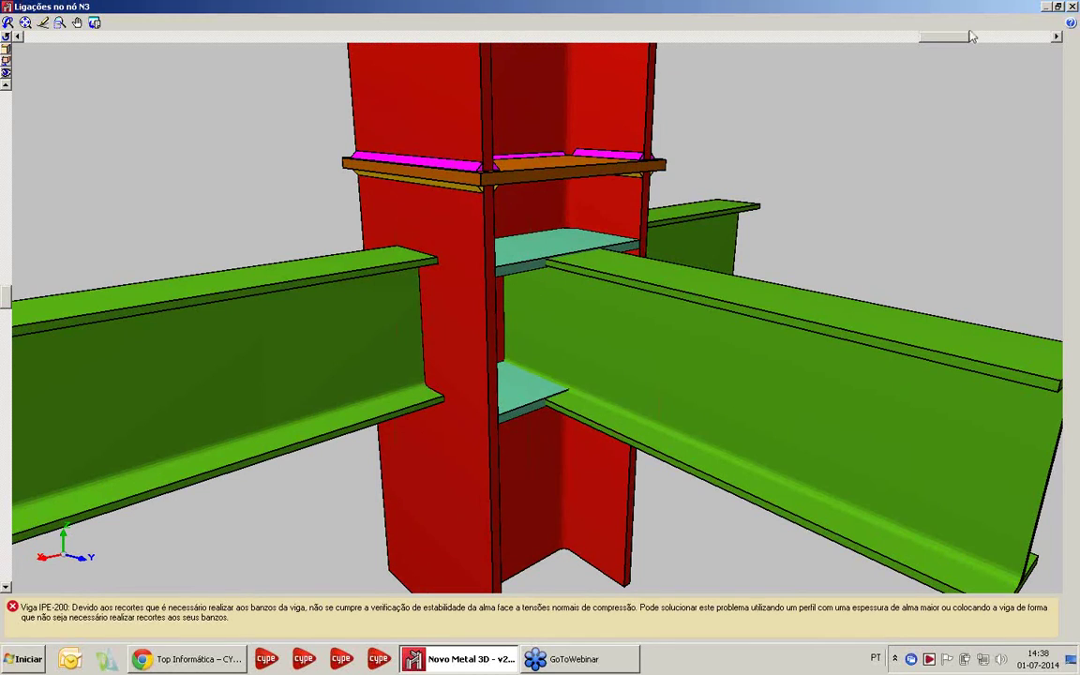
click(1071, 7)
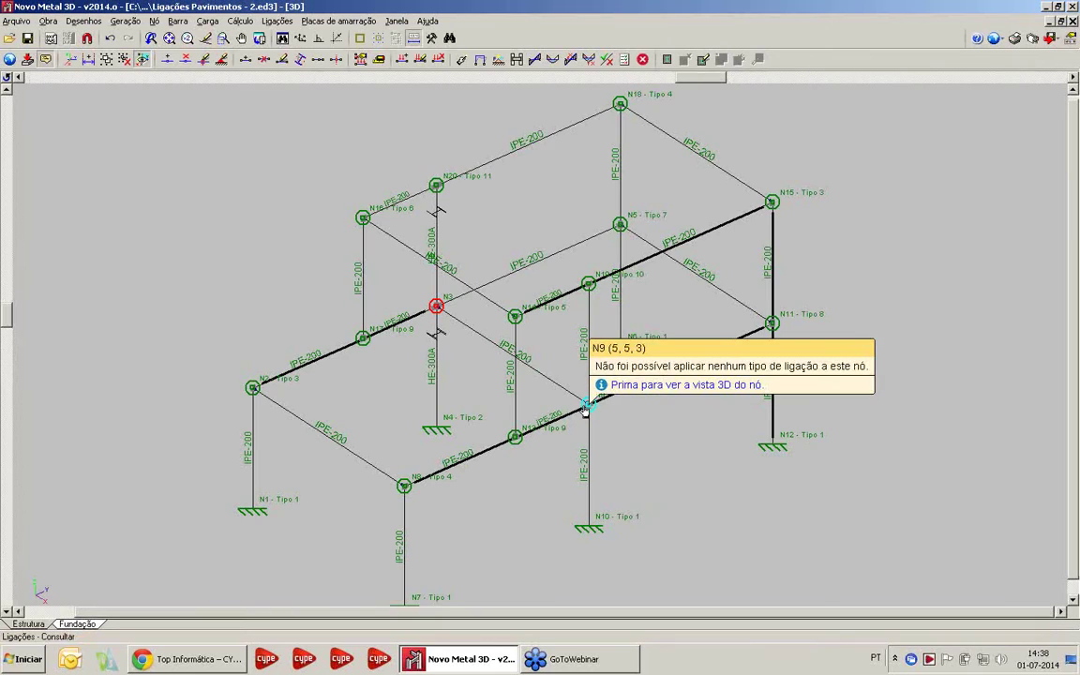
Create a separate piece from the bars between nodes N8 and N9 on the first-floor beam line
mouse_move(437, 312)
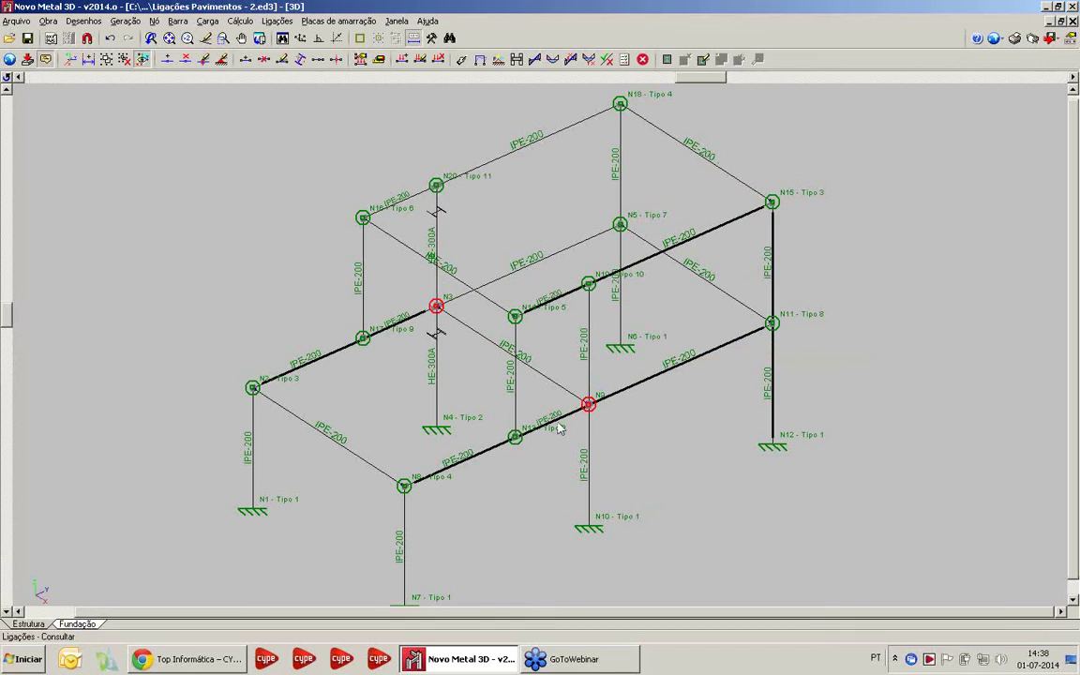
click(190, 22)
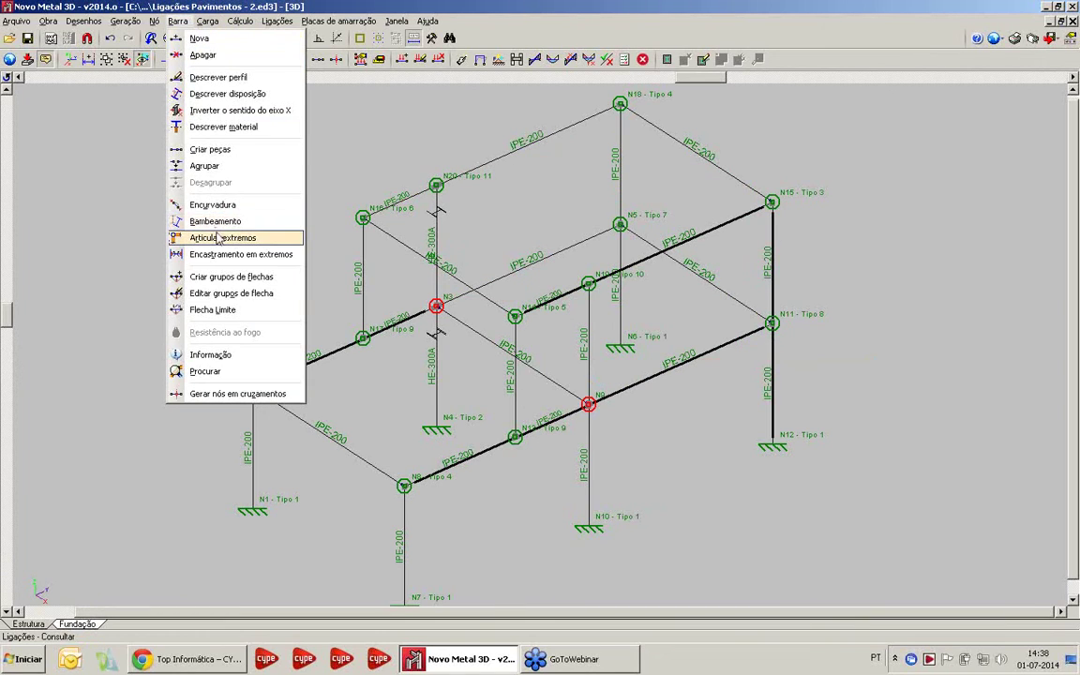
click(229, 150)
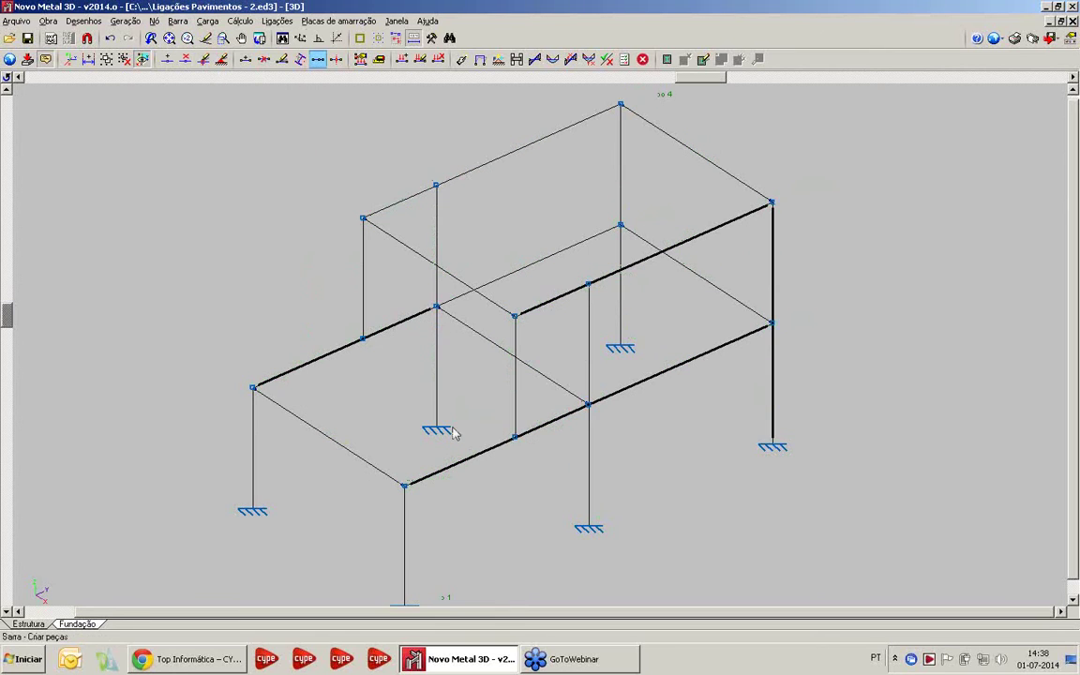
click(406, 488)
click(587, 406)
click(495, 358)
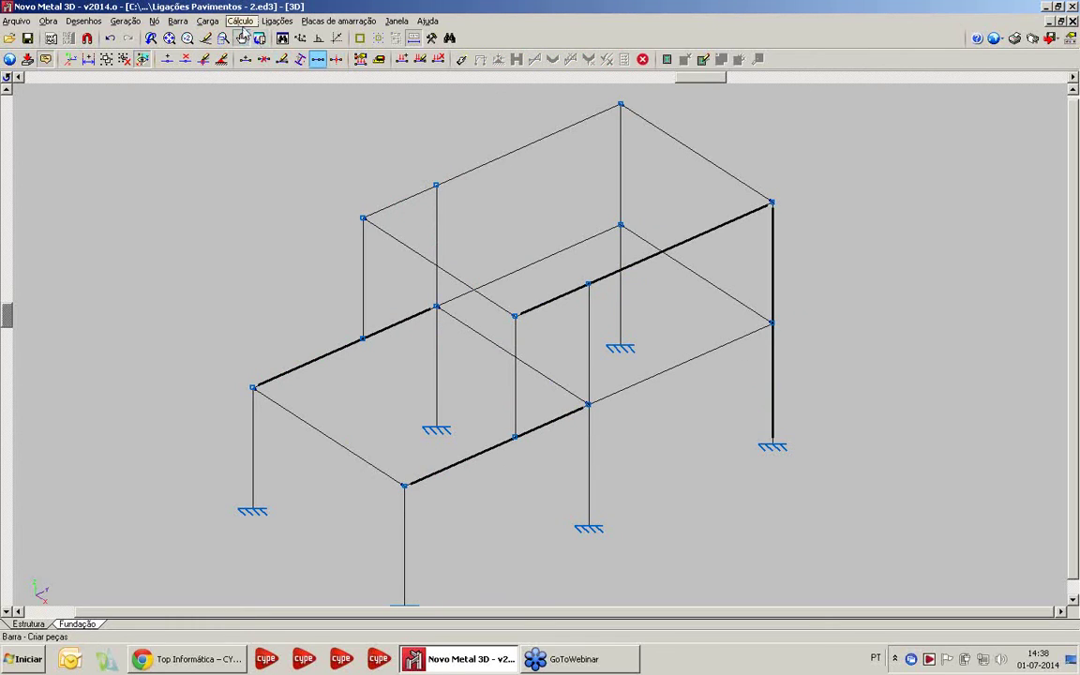
Recalculate the connections, resolving all nodes with bolted connections without pre-stressed bolts
click(277, 20)
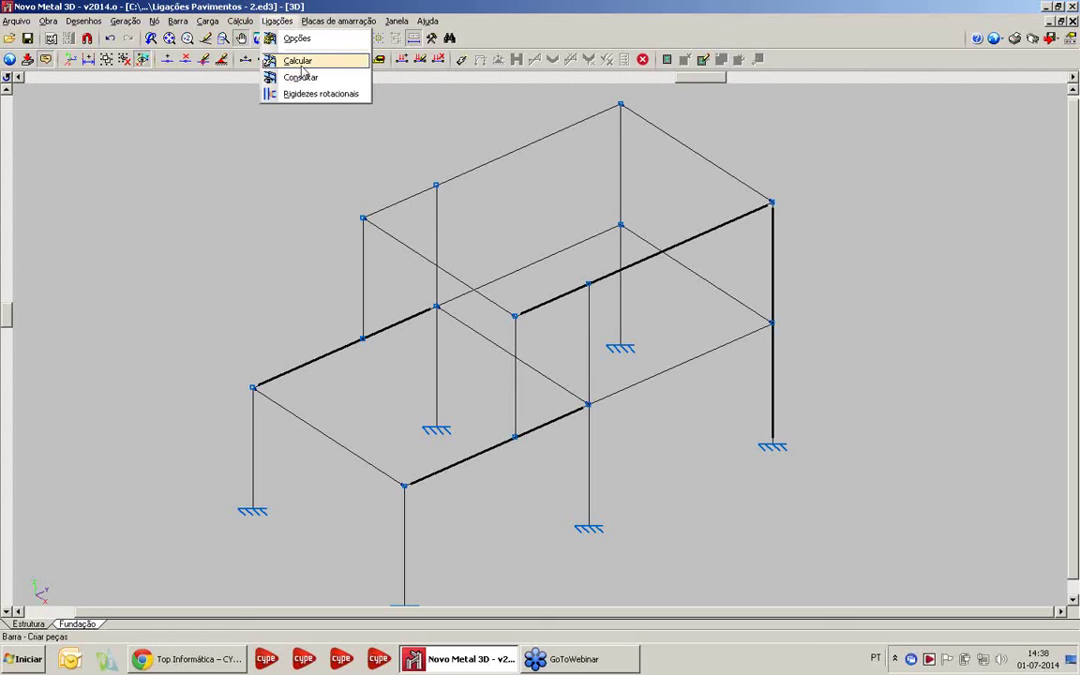
click(296, 60)
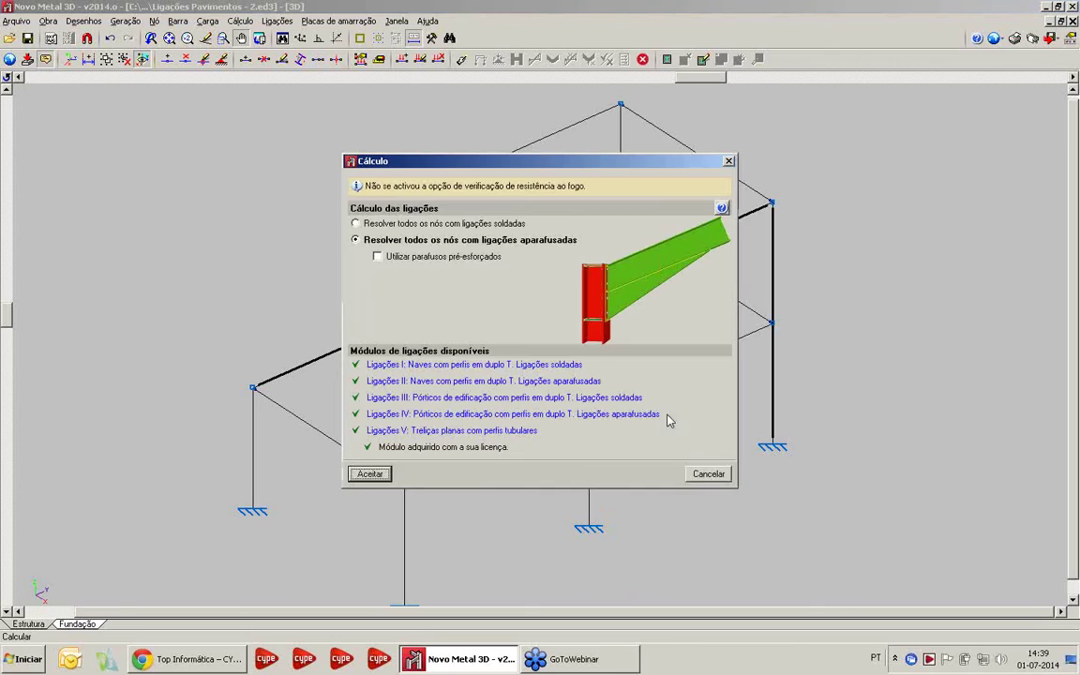
click(370, 474)
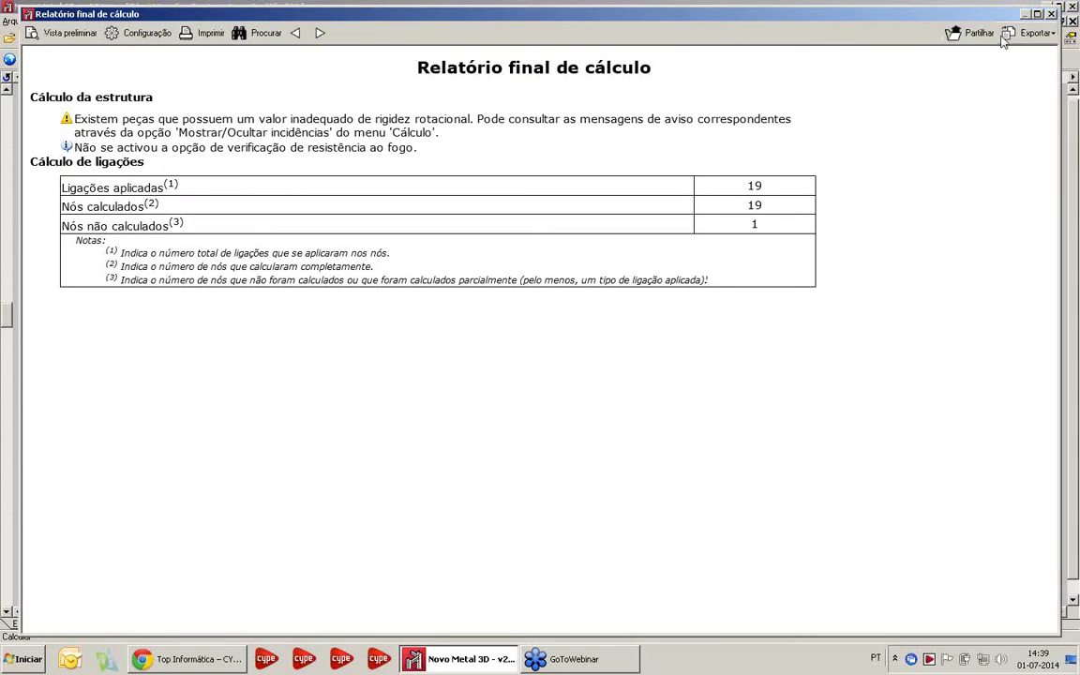
Close the calculation report and consult the connections, checking the problem reported at node N3
click(1053, 15)
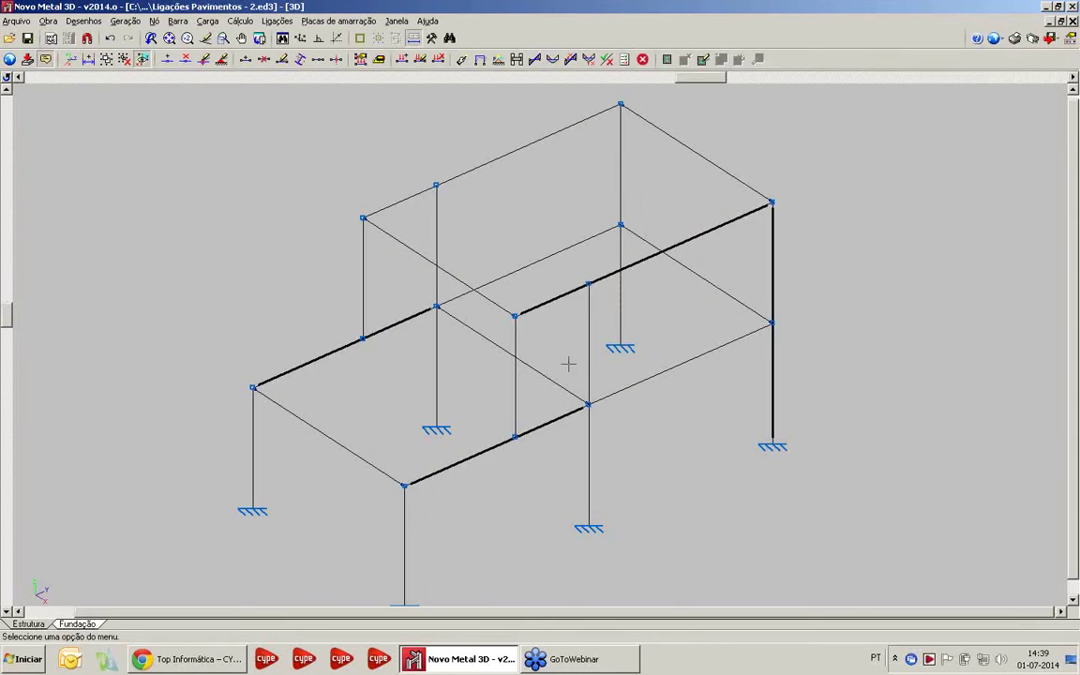
mouse_move(566, 355)
middle_down()
mouse_move(565, 340)
mouse_move(553, 345)
middle_up()
scroll(564, 340, down, 2)
scroll(553, 345, up, 1)
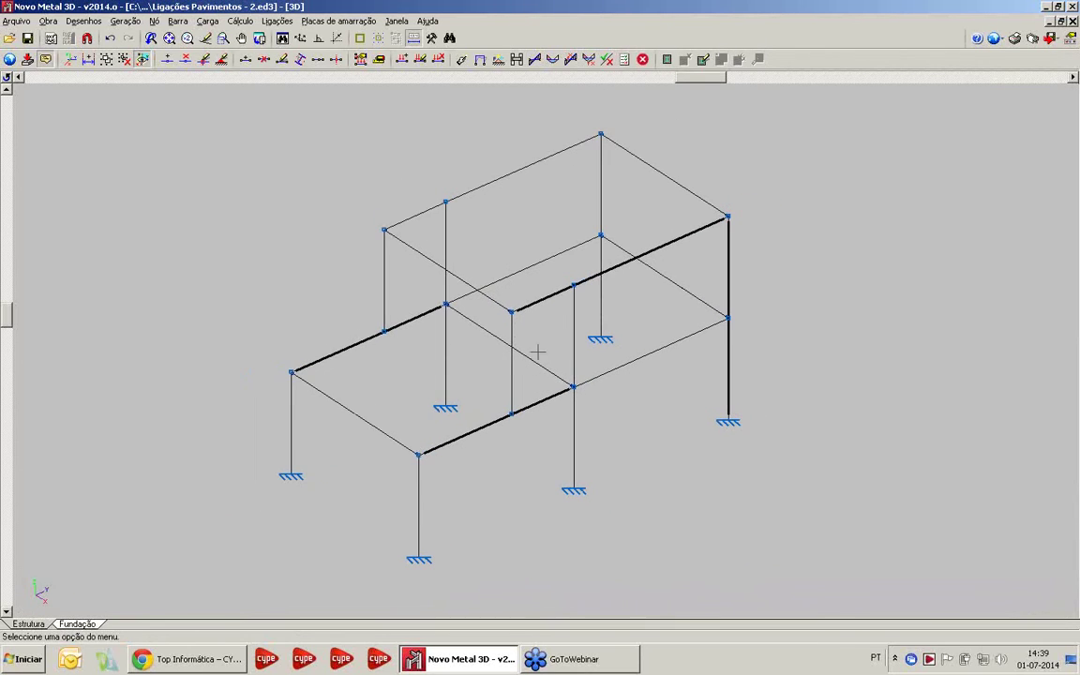
click(275, 21)
click(291, 75)
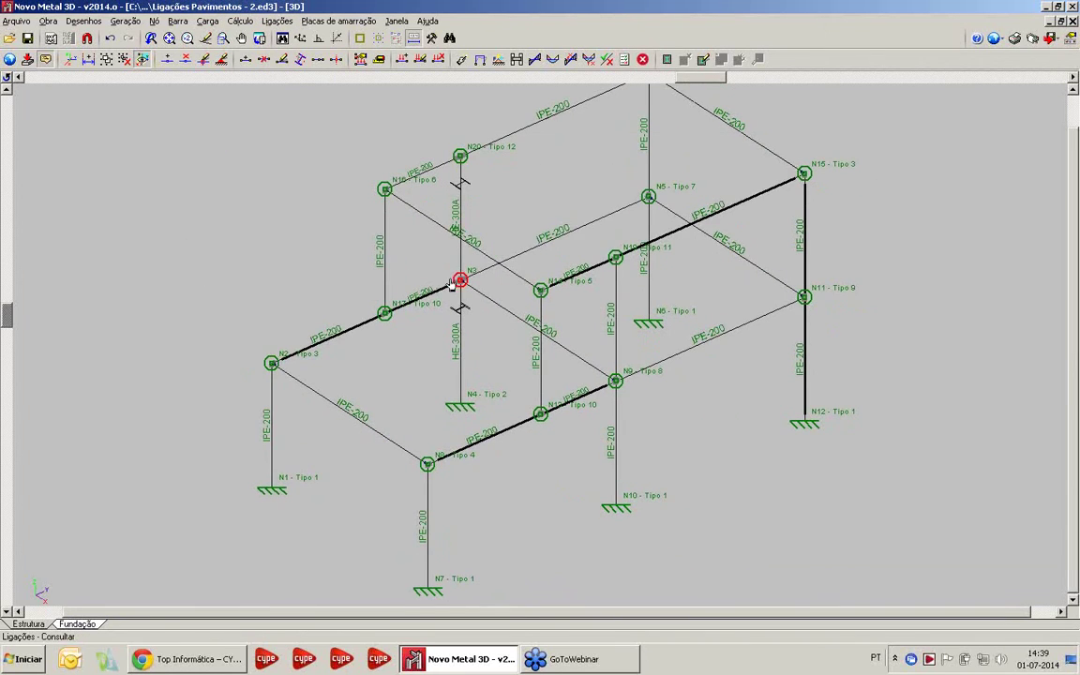
mouse_move(457, 281)
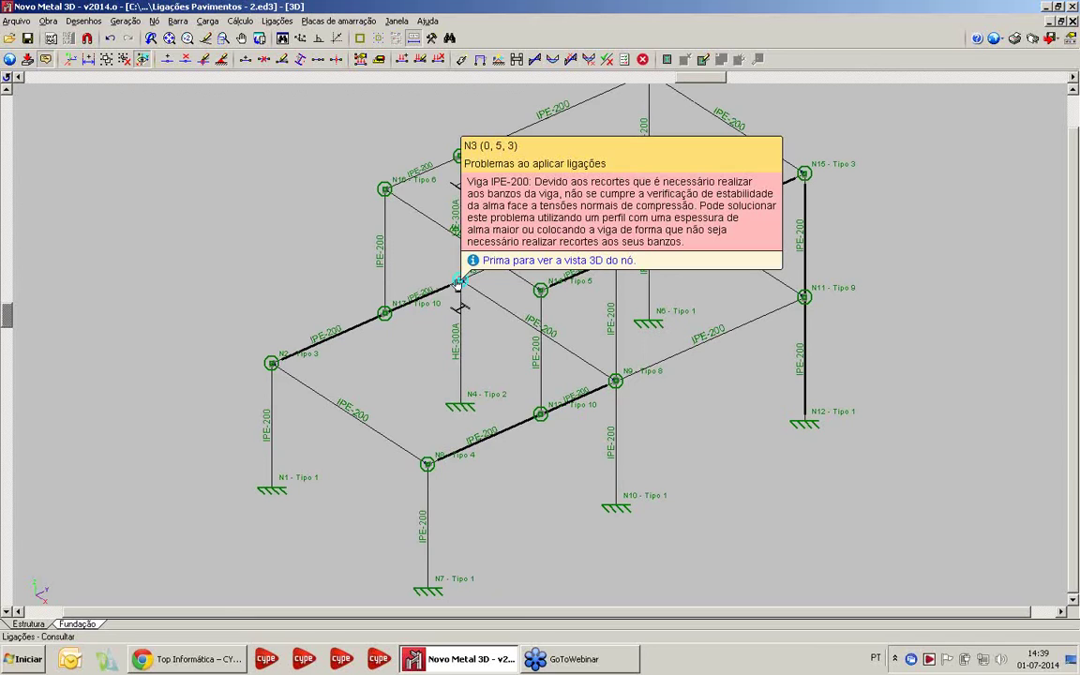
Open the 3D view of node N9 and examine the three bolted IPE-200 beams and the column's transition plate from several sides
click(616, 387)
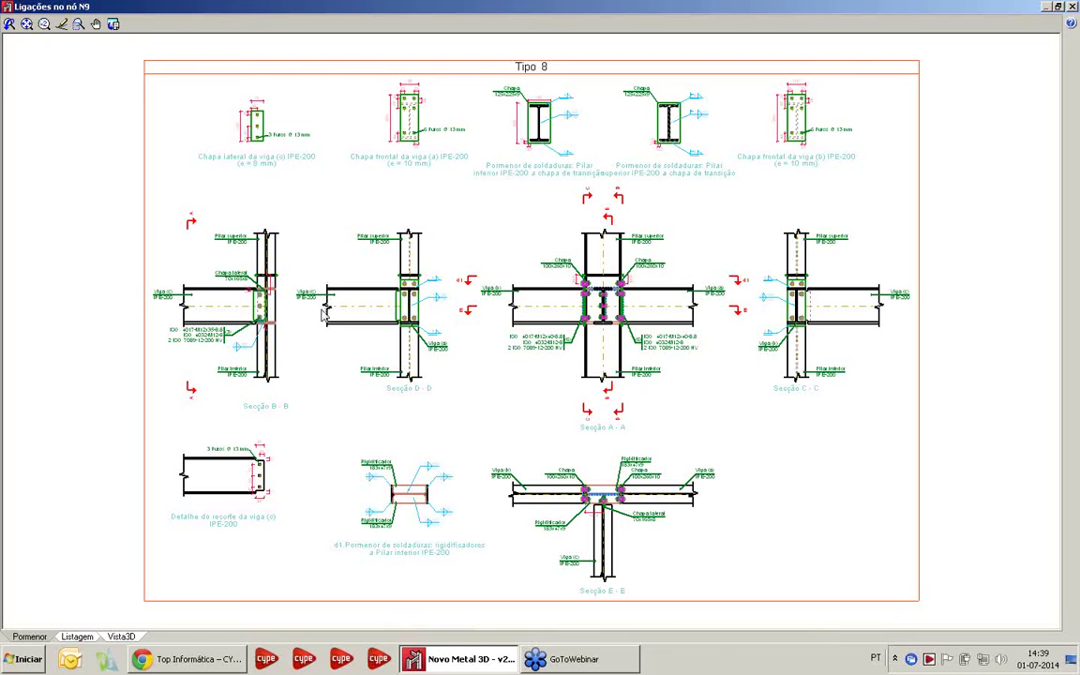
click(122, 637)
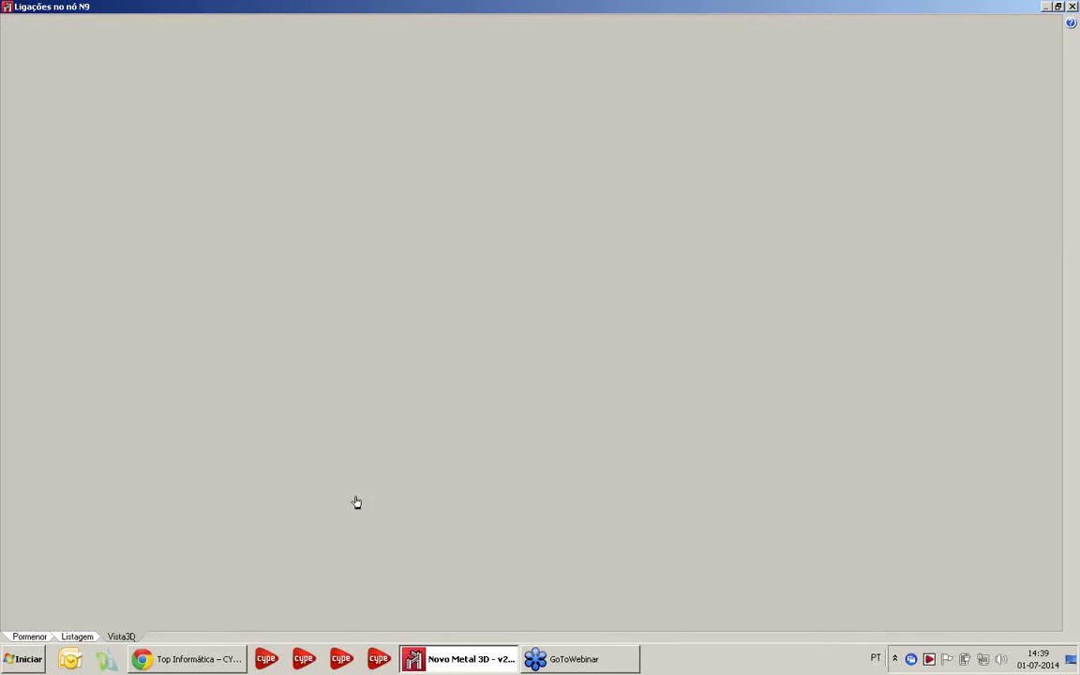
drag(518, 452, 224, 447)
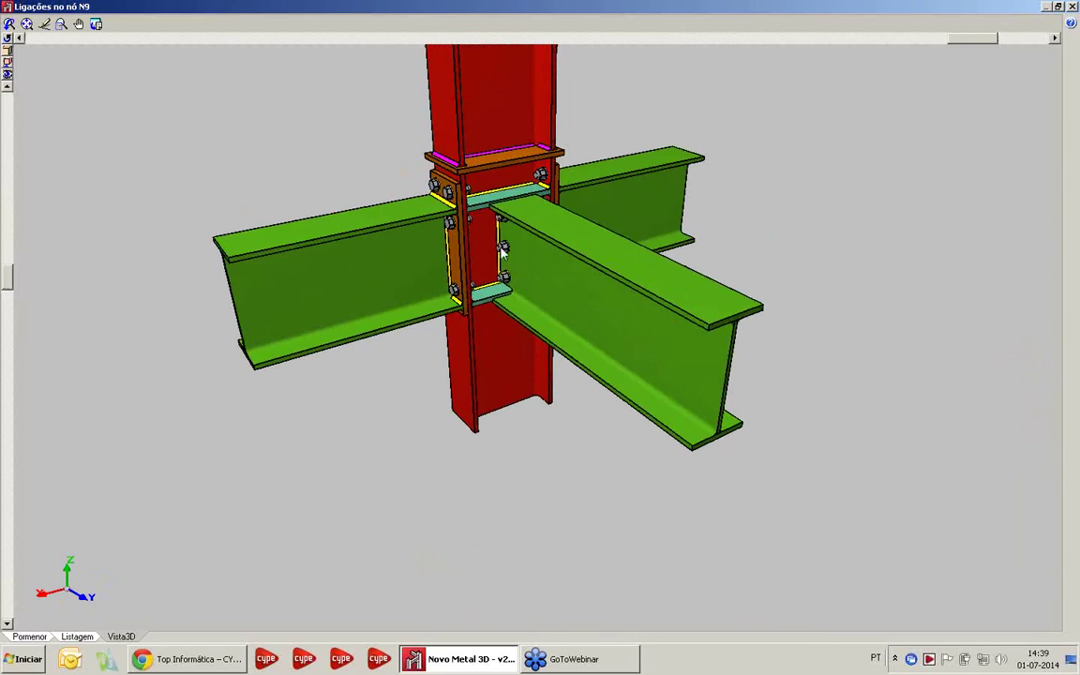
drag(498, 252, 480, 266)
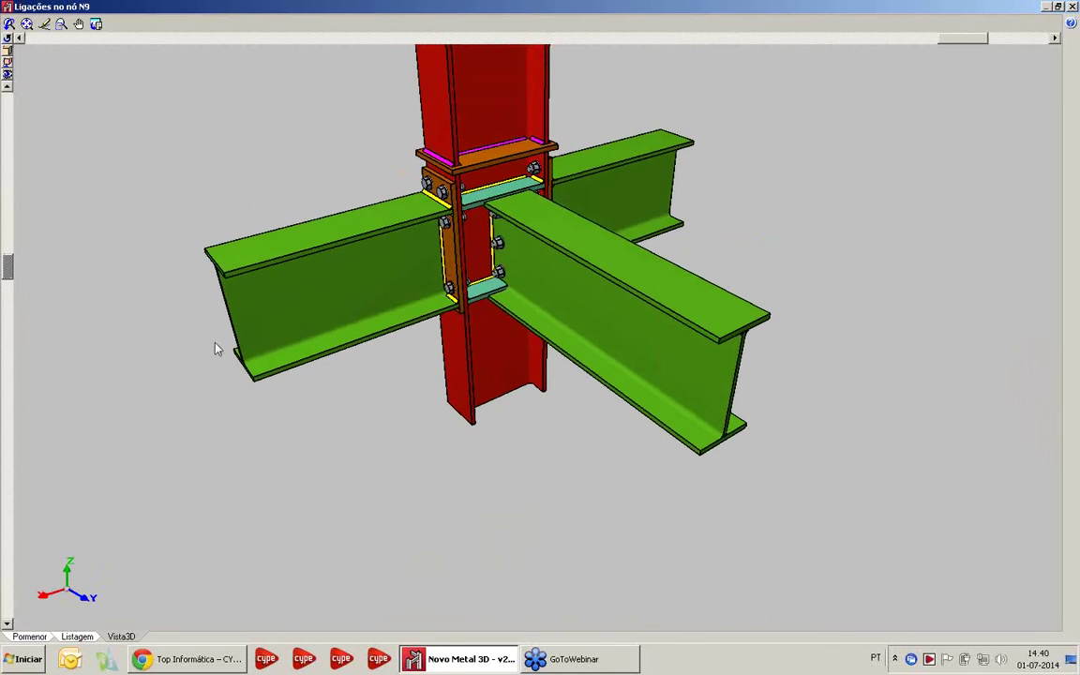
drag(385, 291, 728, 333)
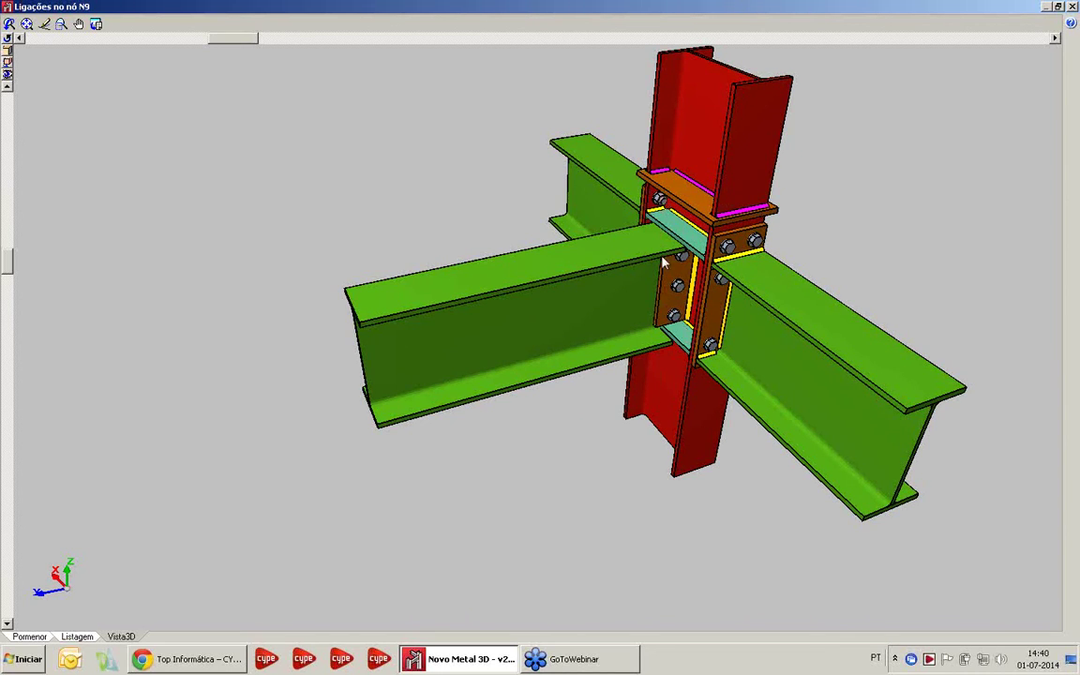
scroll(573, 289, down, 3)
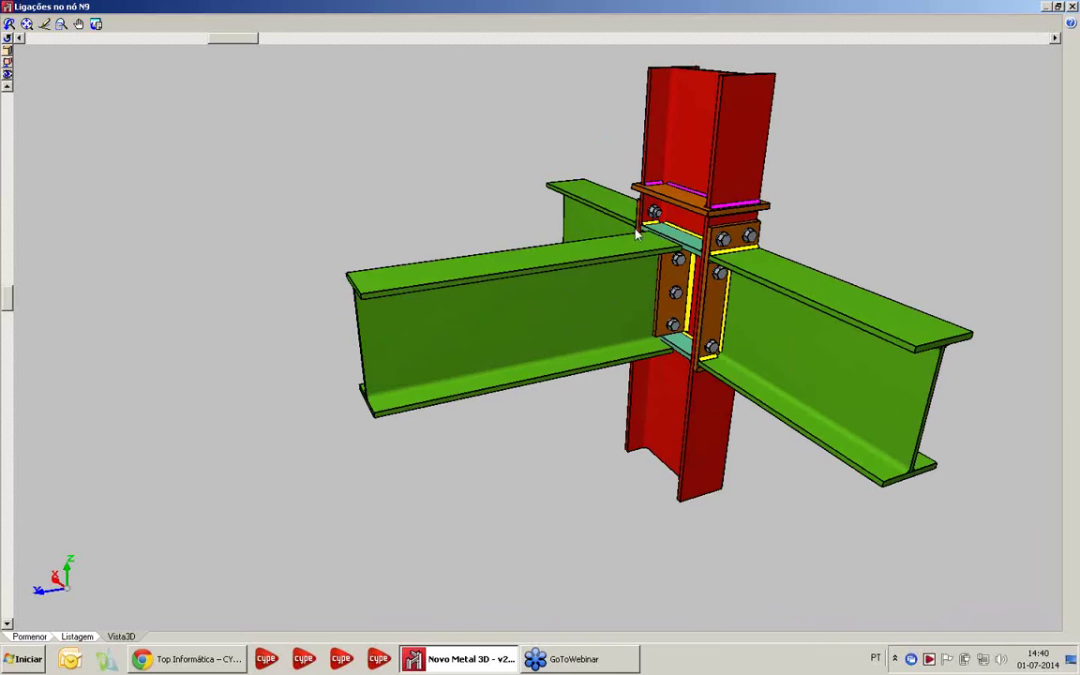
drag(571, 206, 478, 214)
drag(577, 292, 445, 255)
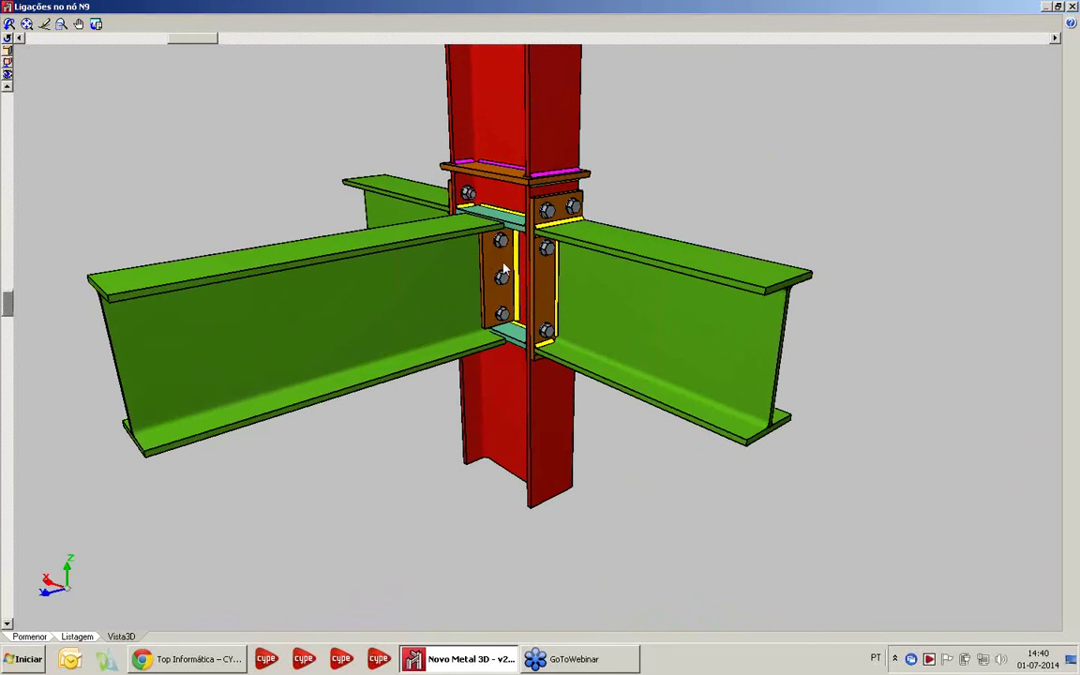
drag(393, 301, 507, 307)
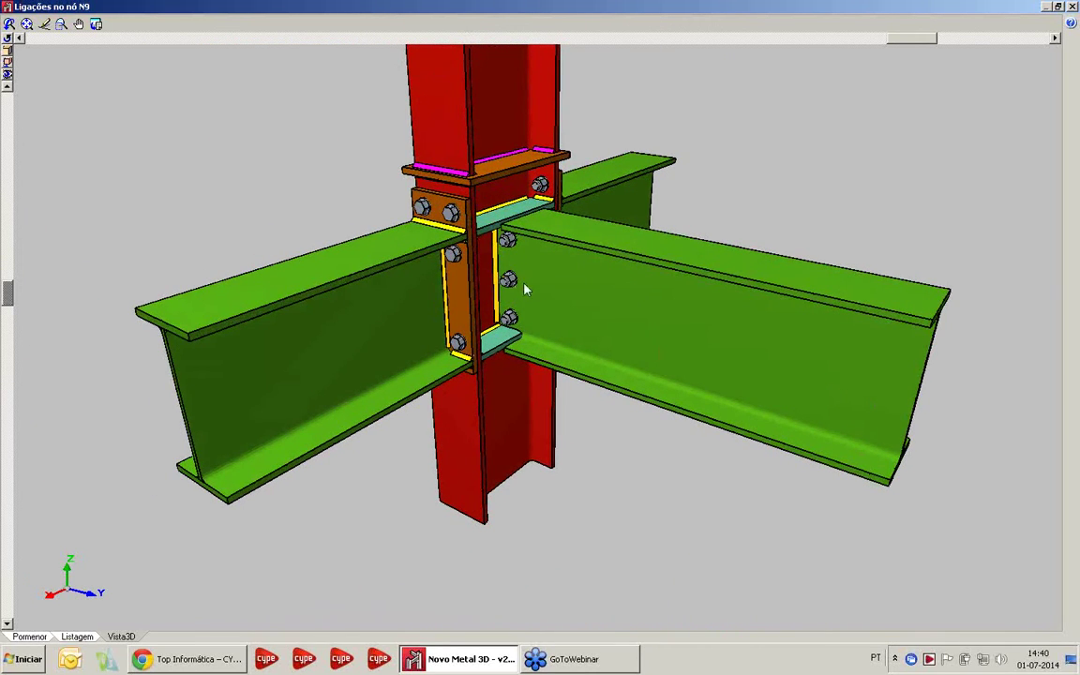
drag(501, 278, 488, 220)
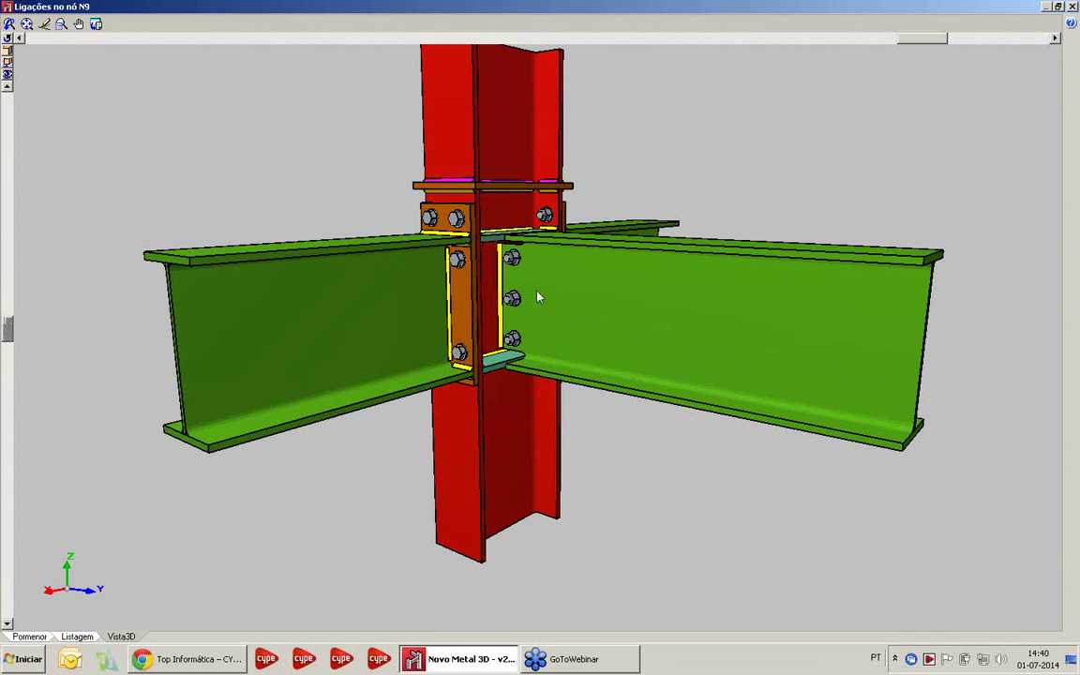
Examine up close the side plate bolts and the stiffeners between the column flanges at N9, and close the view
scroll(476, 235, up, 2)
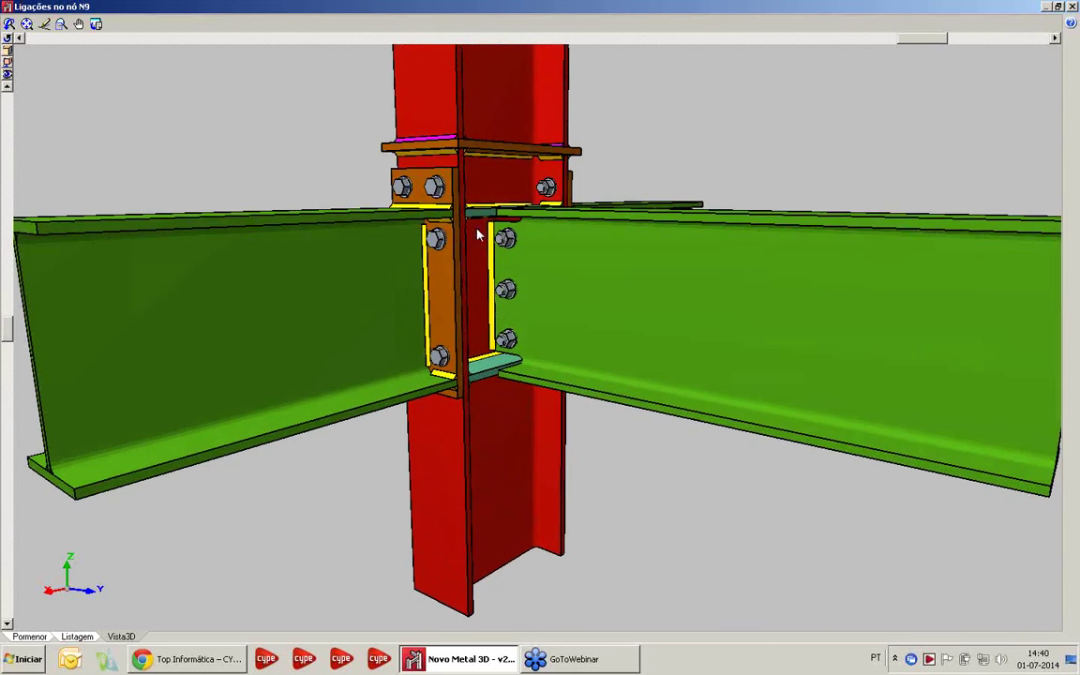
scroll(476, 234, up, 1)
middle_drag(476, 234, 510, 265)
scroll(691, 242, down, 2)
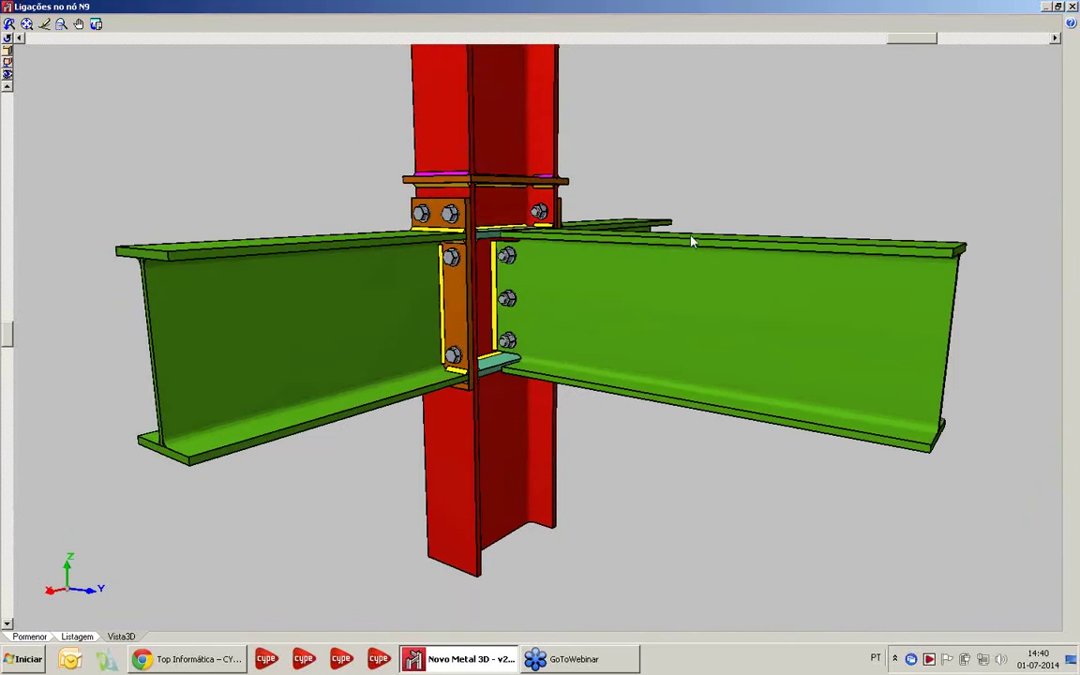
scroll(691, 242, down, 1)
key(Escape)
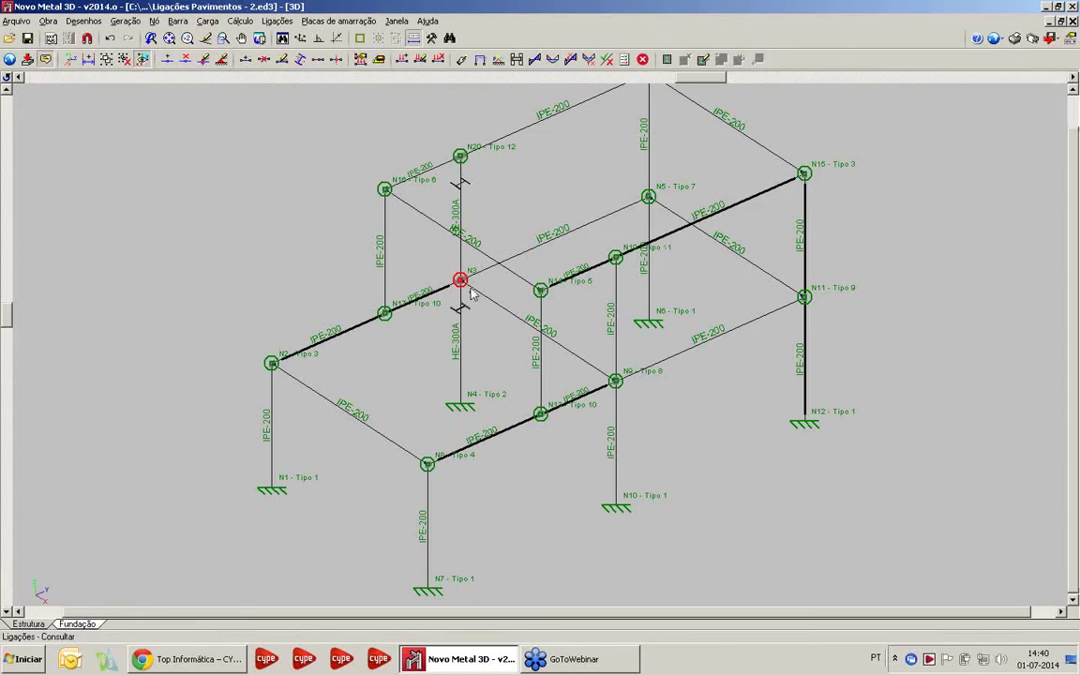
Open the 3D view of node N11, examine how its two beams are bolted to the continuous column, and close the view
mouse_move(466, 289)
middle_drag(719, 316, 658, 330)
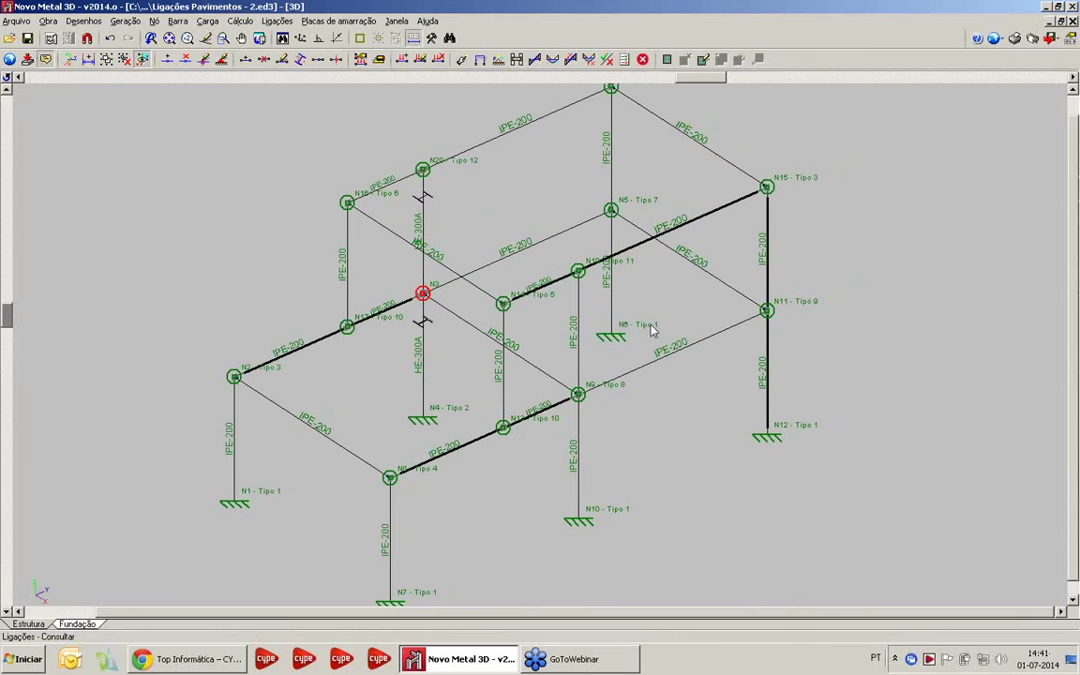
mouse_move(767, 310)
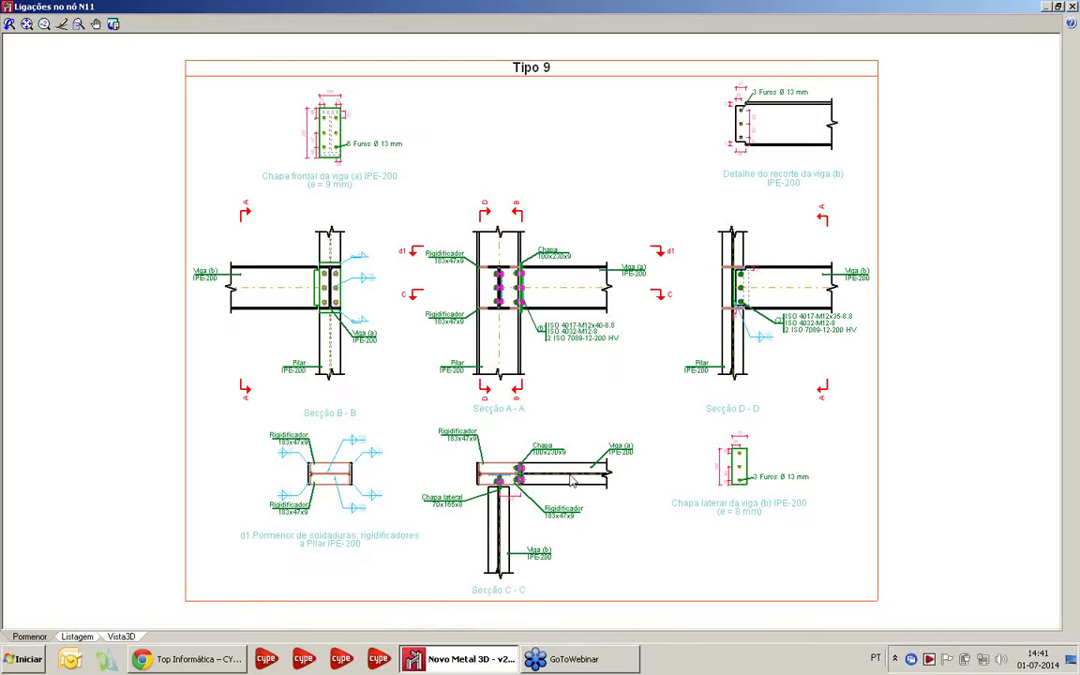
click(136, 636)
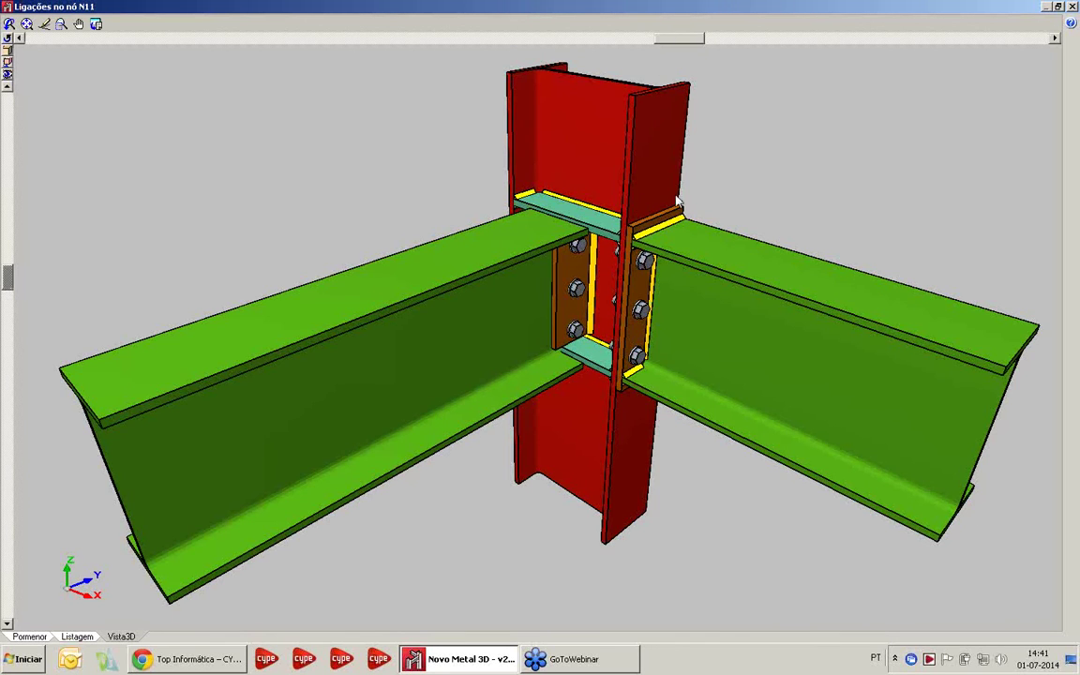
drag(666, 268, 598, 194)
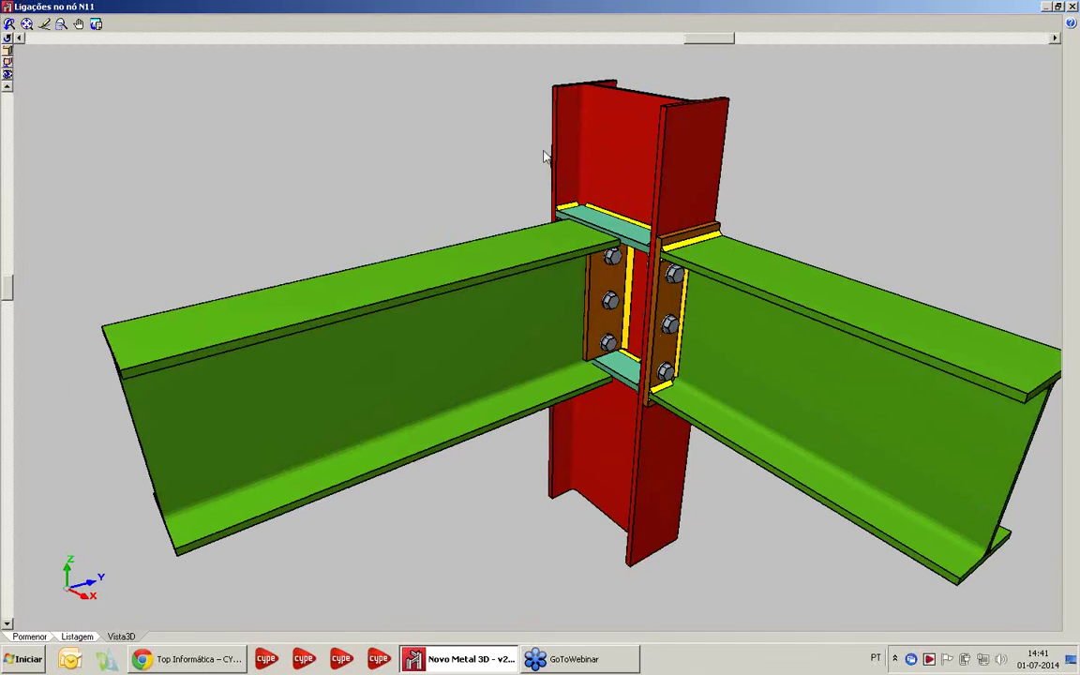
mouse_move(767, 250)
mouse_down()
mouse_move(764, 232)
mouse_move(784, 248)
mouse_up()
click(1072, 7)
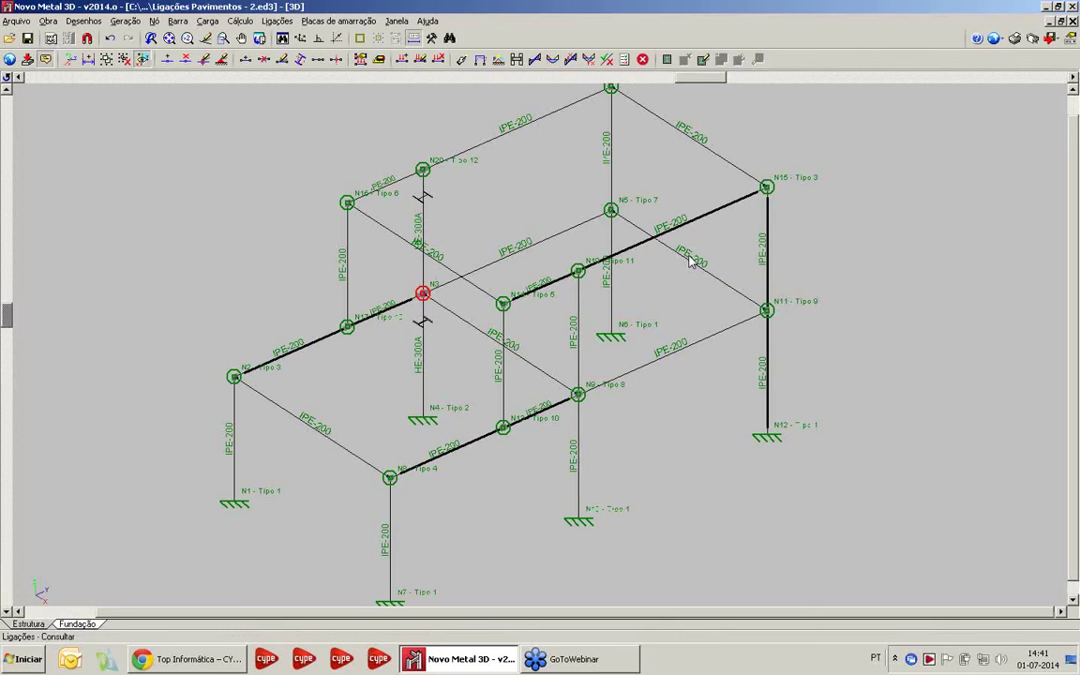
click(209, 22)
mouse_move(178, 21)
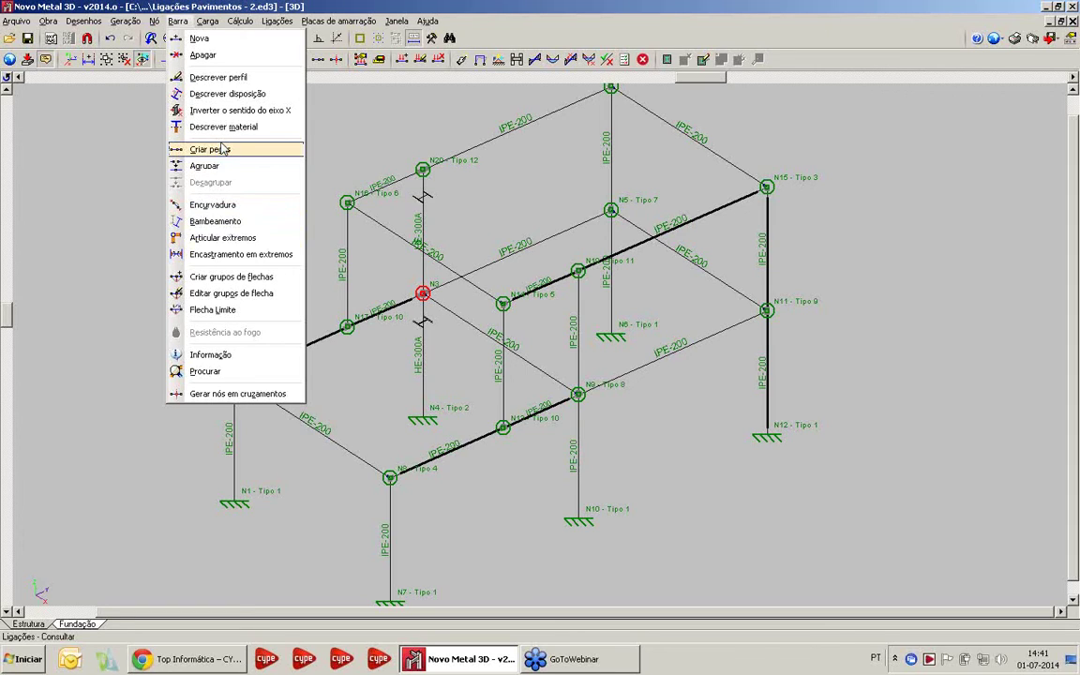
click(459, 20)
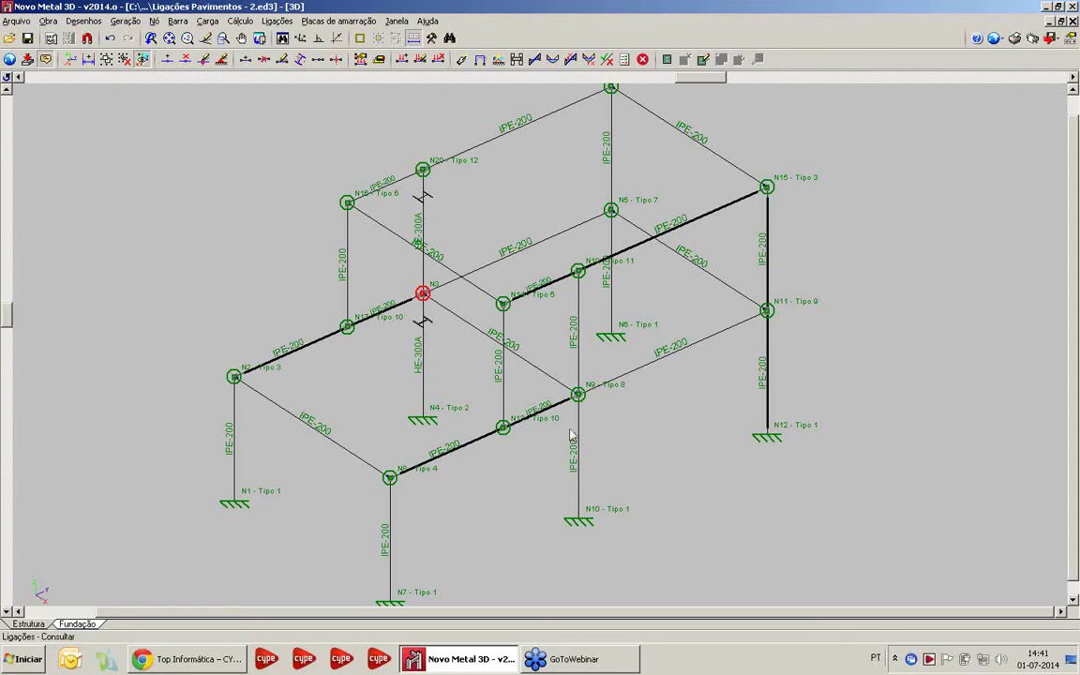
Open the 3D view of node N13, examine the column bolted on top of the stiffened continuous beam, and close the view
scroll(600, 450, up, 2)
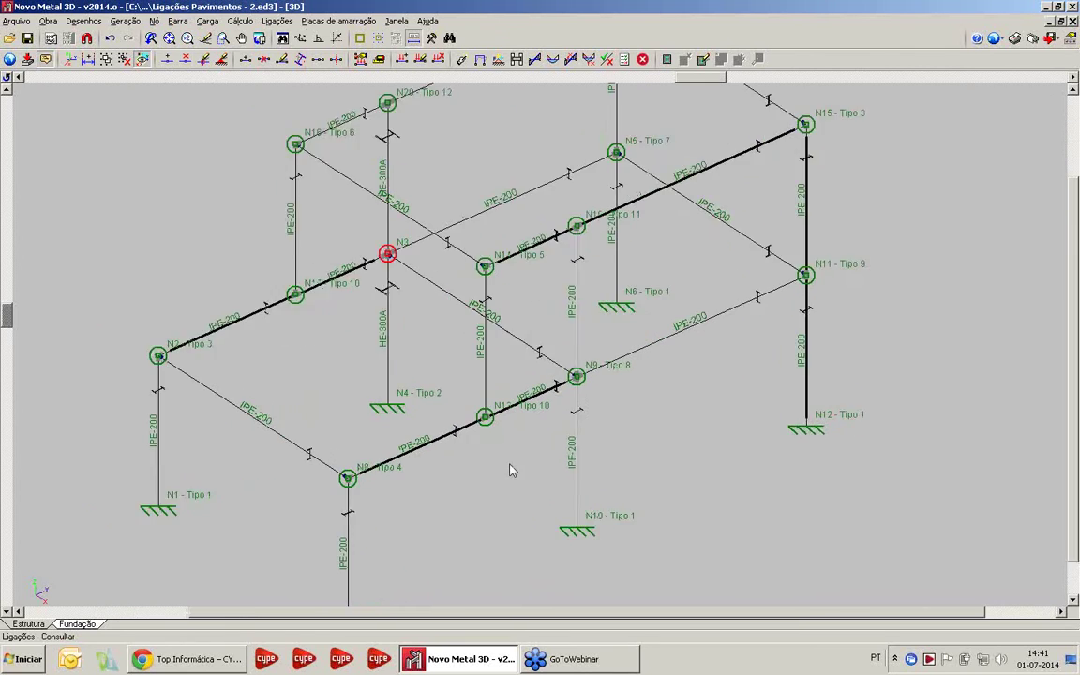
scroll(511, 470, up, 1)
mouse_move(325, 482)
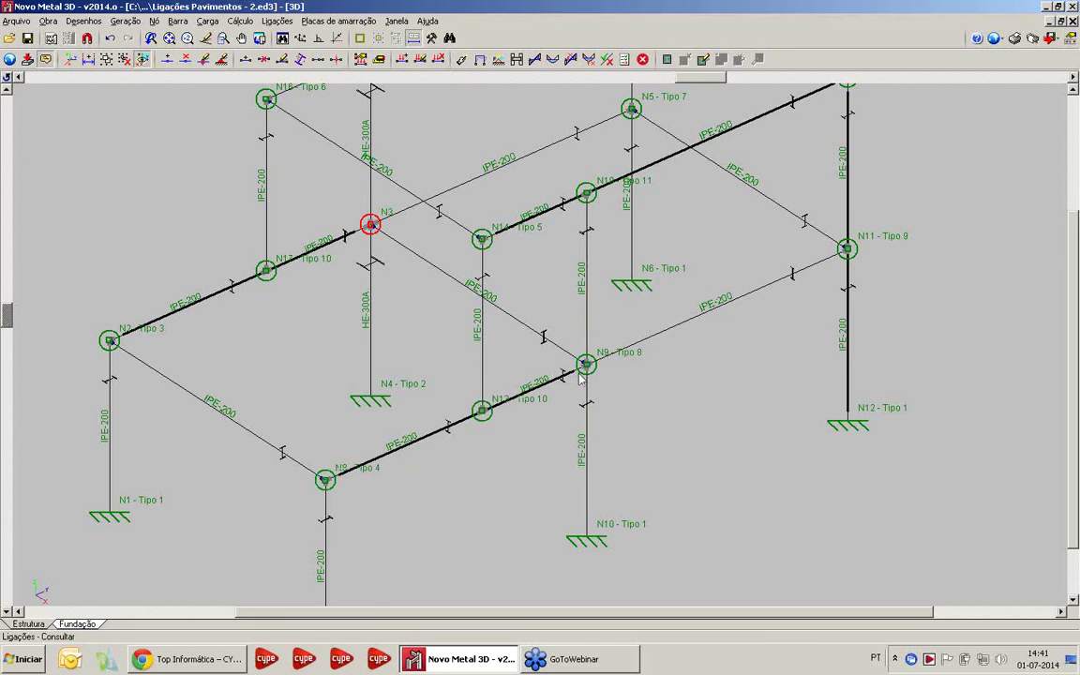
mouse_move(479, 415)
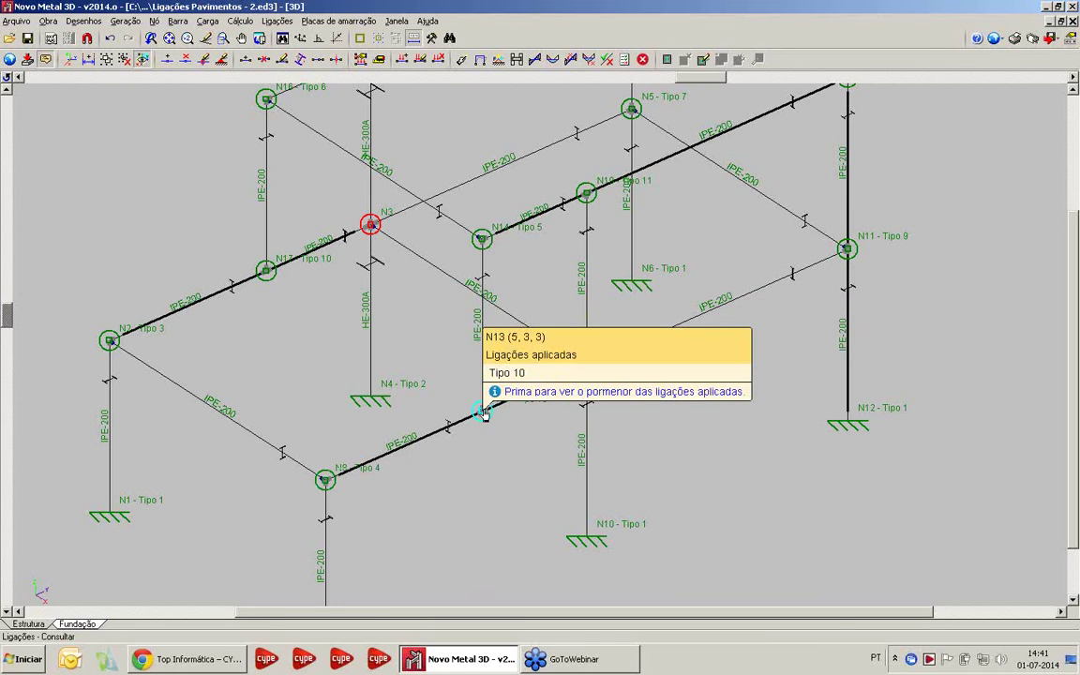
click(481, 412)
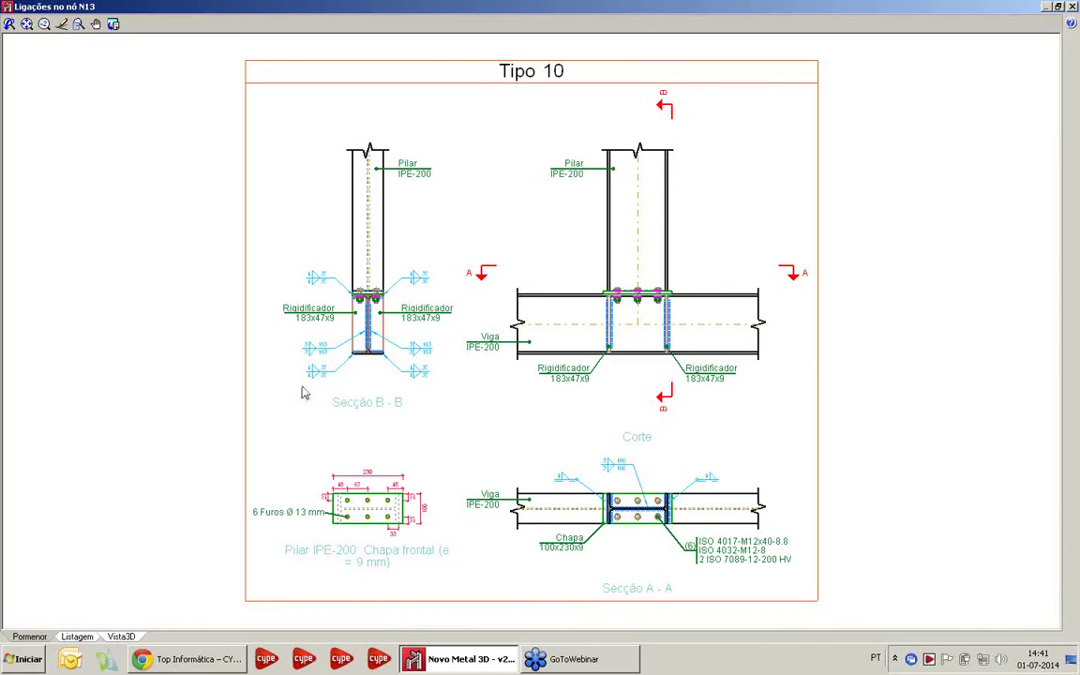
click(132, 636)
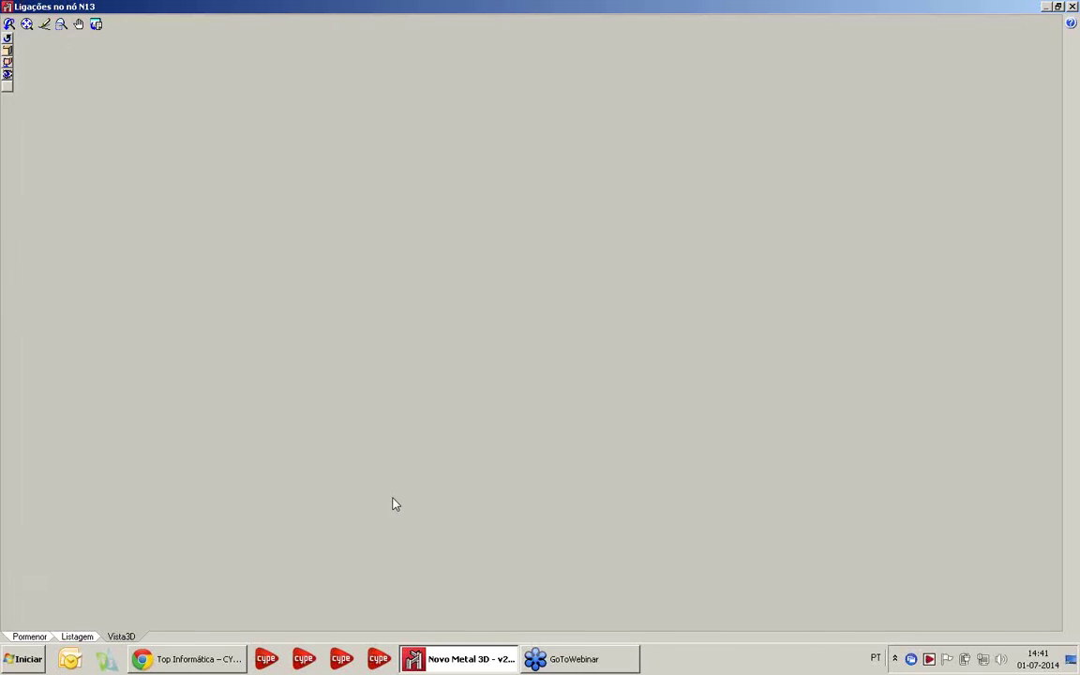
drag(605, 472, 672, 428)
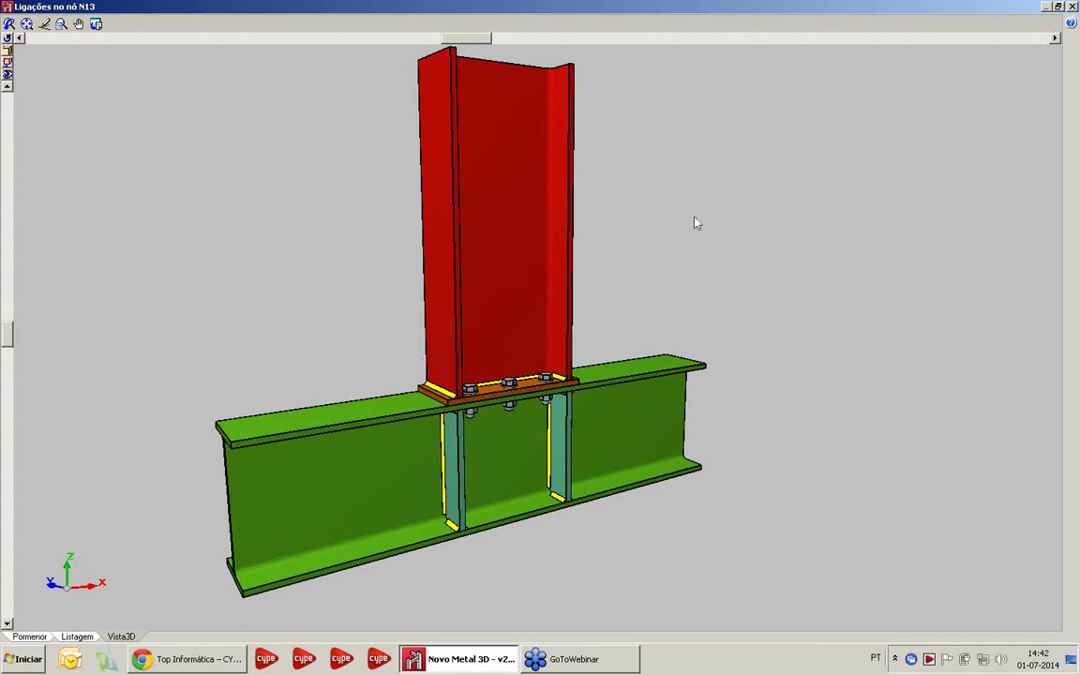
click(1073, 7)
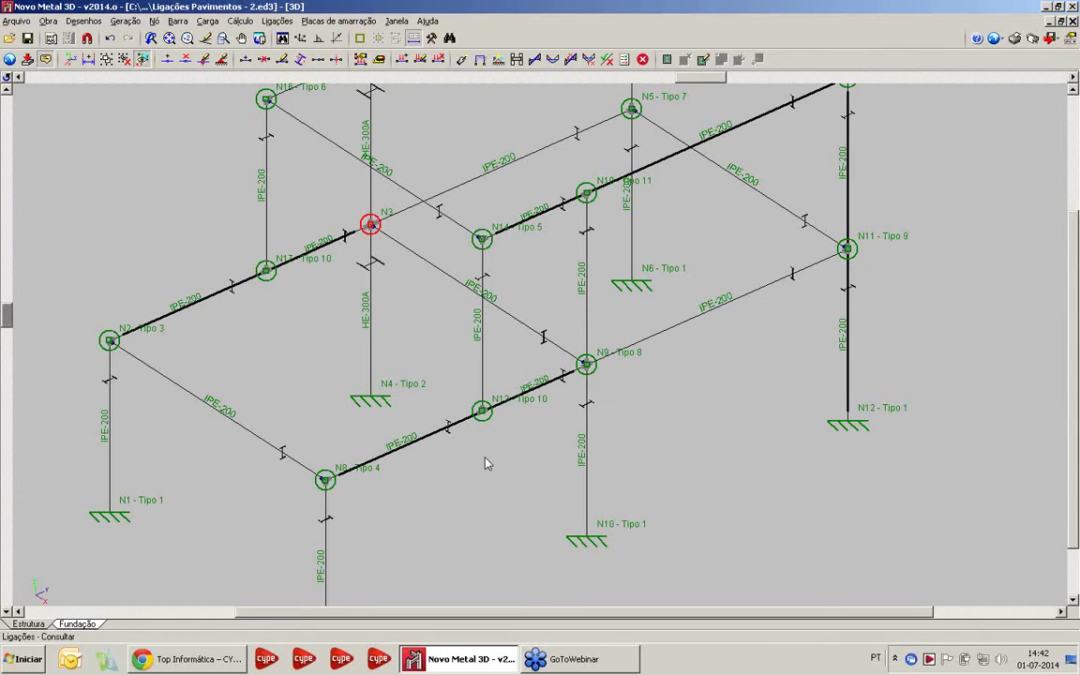
Open the project Ligações - Diminuição de pilares from the Webinar - Ligações folder
scroll(488, 461, down, 4)
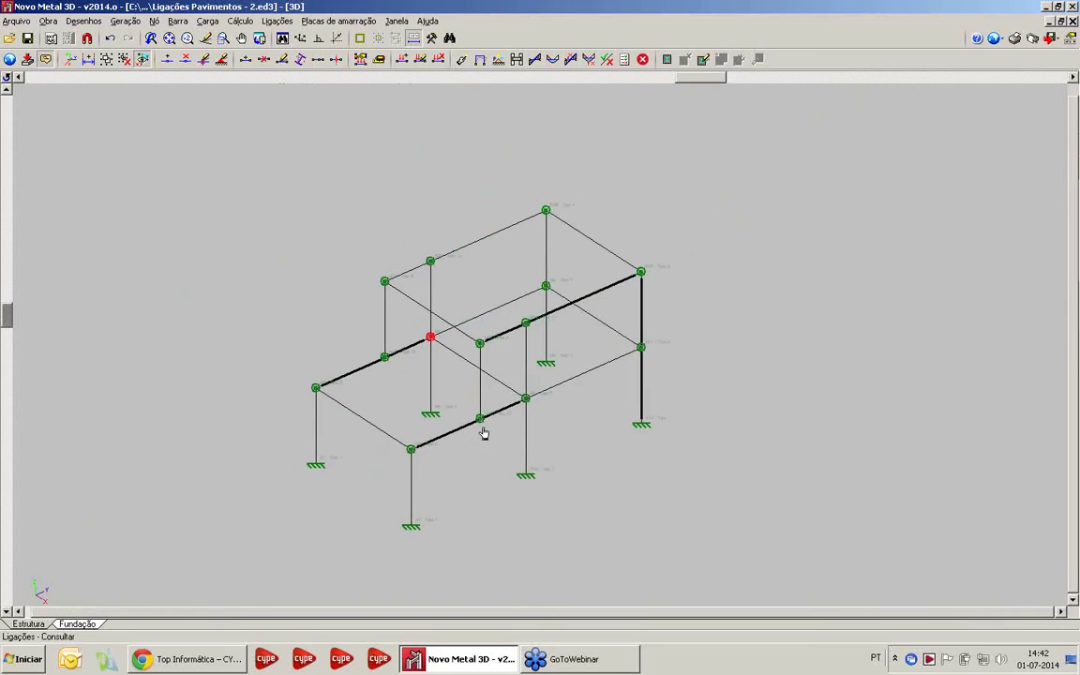
scroll(482, 434, up, 1)
click(16, 20)
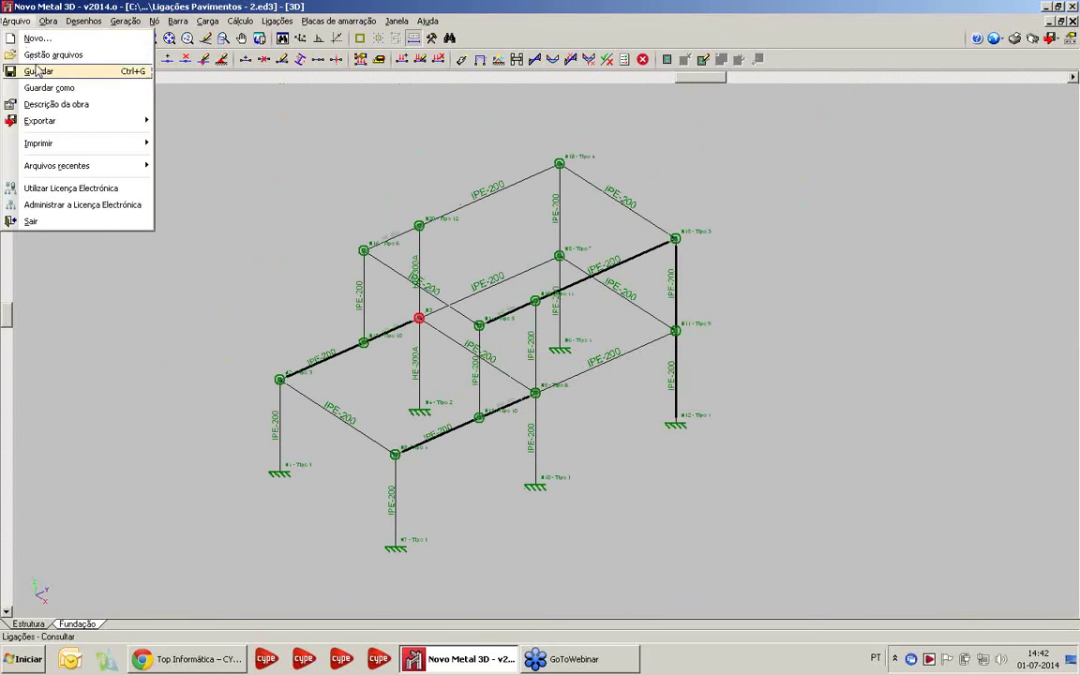
click(37, 50)
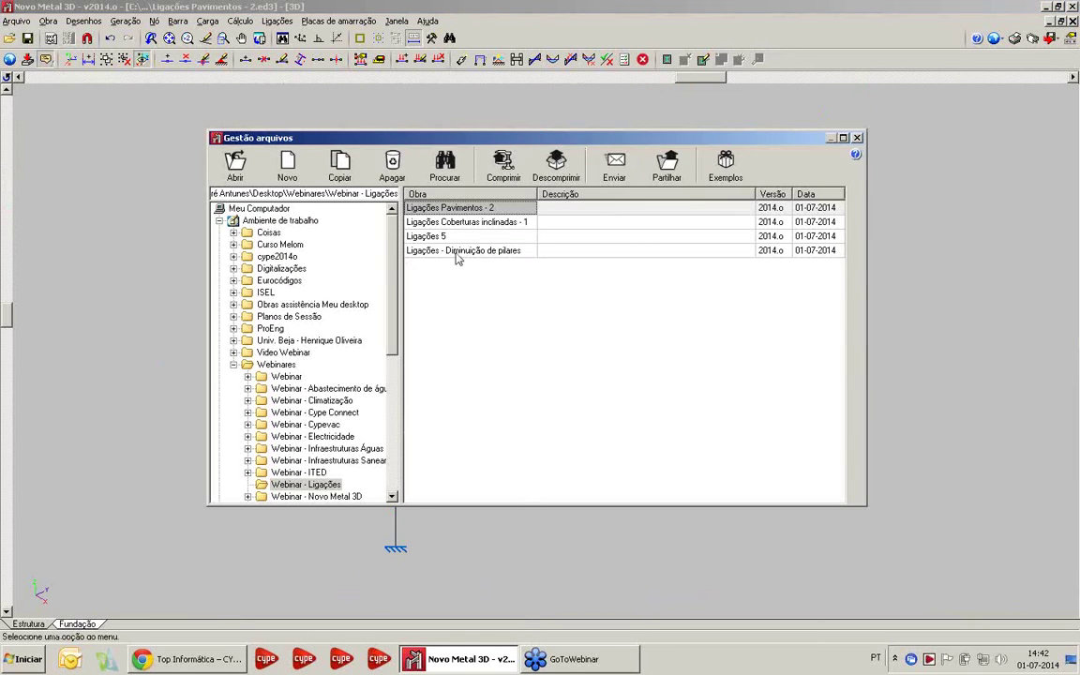
double_click(457, 251)
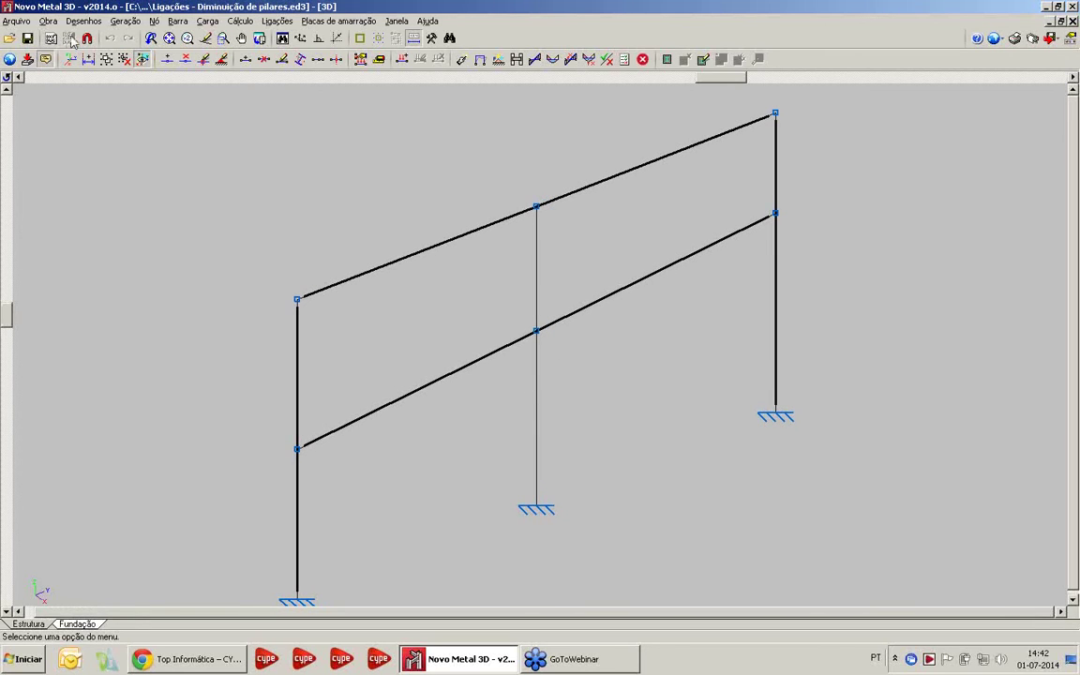
Open the 3D view of the complete structure, examine the central columns and the inclined beam, and close the view
click(47, 21)
mouse_move(75, 160)
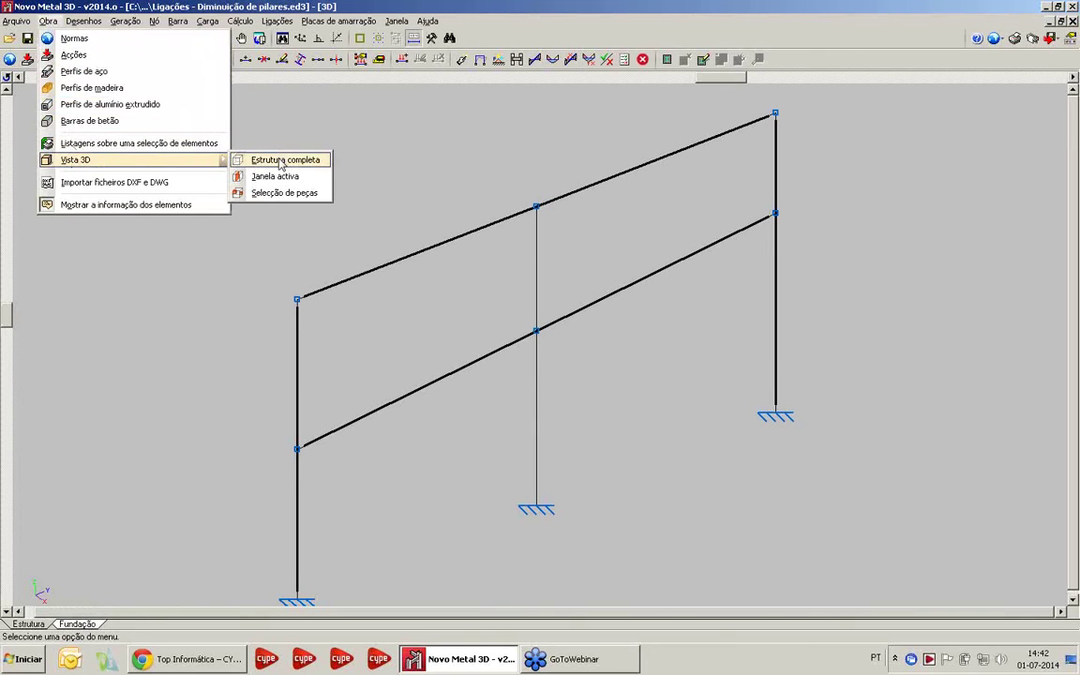
click(272, 160)
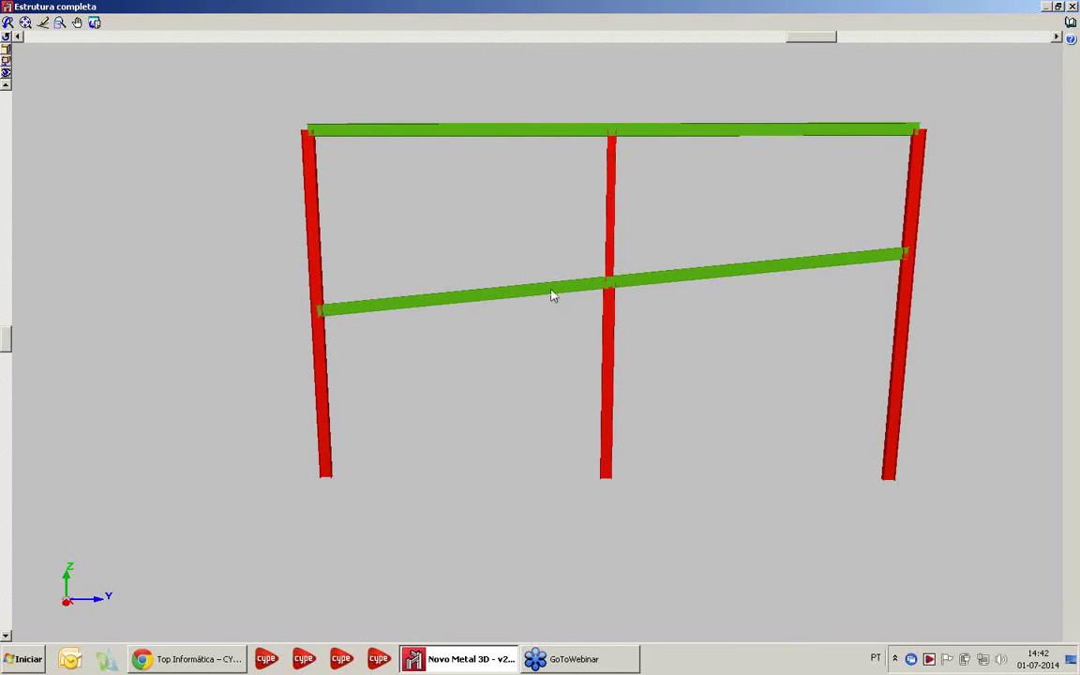
drag(499, 421, 603, 470)
click(1071, 7)
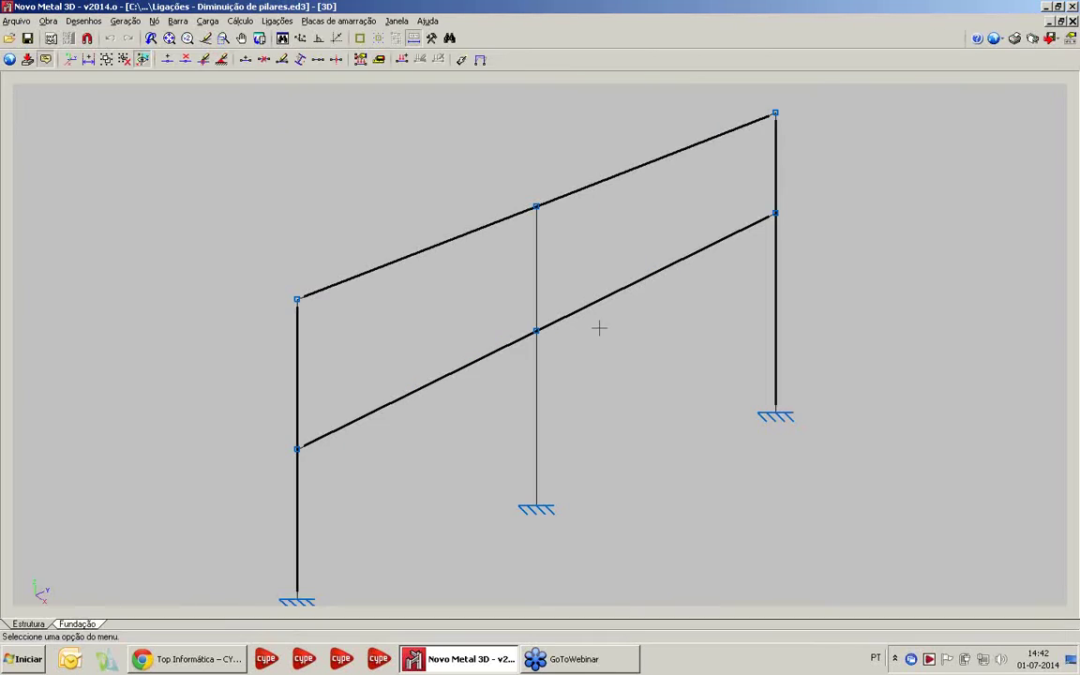
Calculate the connections, resolving all nodes with bolted connections, and close the final calculation report
click(276, 21)
click(281, 69)
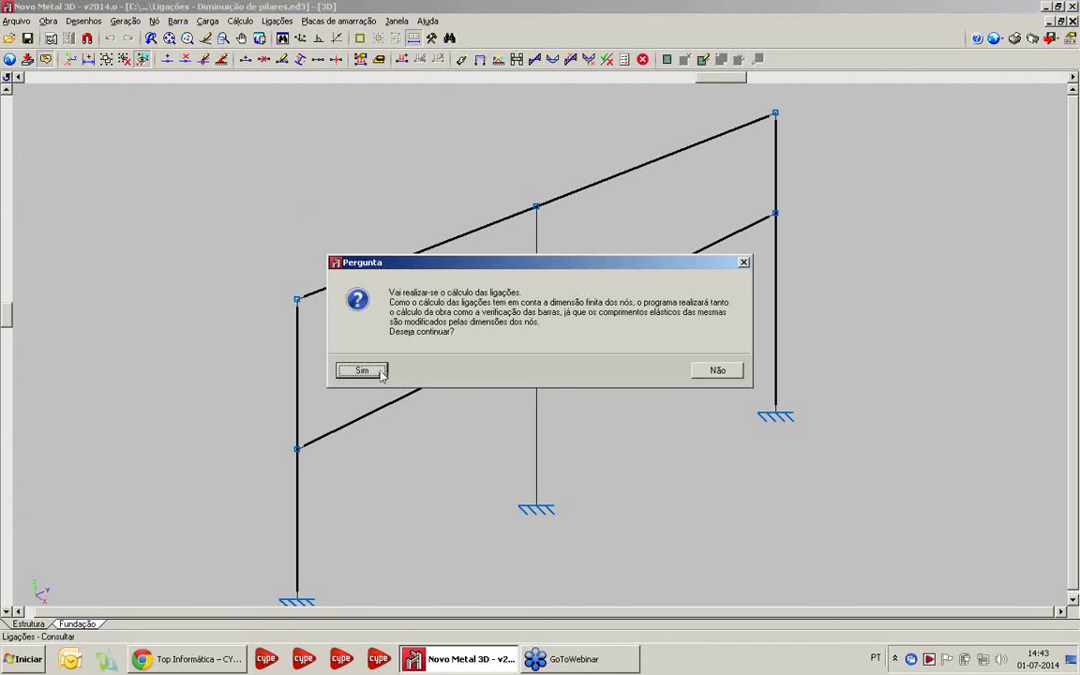
click(384, 372)
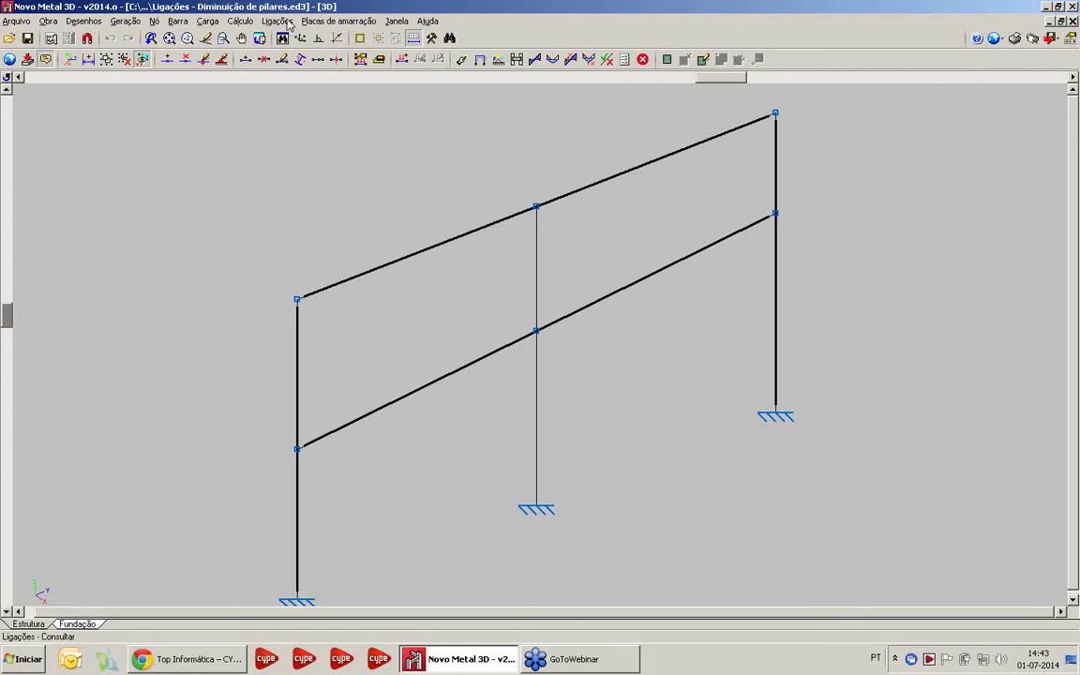
click(283, 36)
click(436, 240)
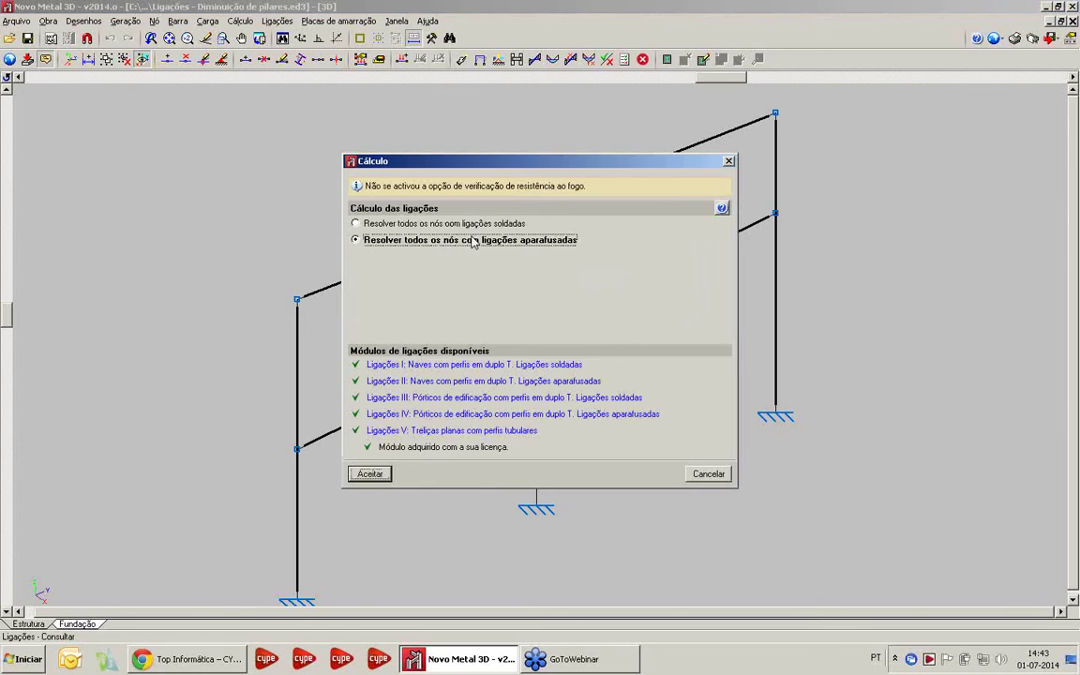
click(369, 473)
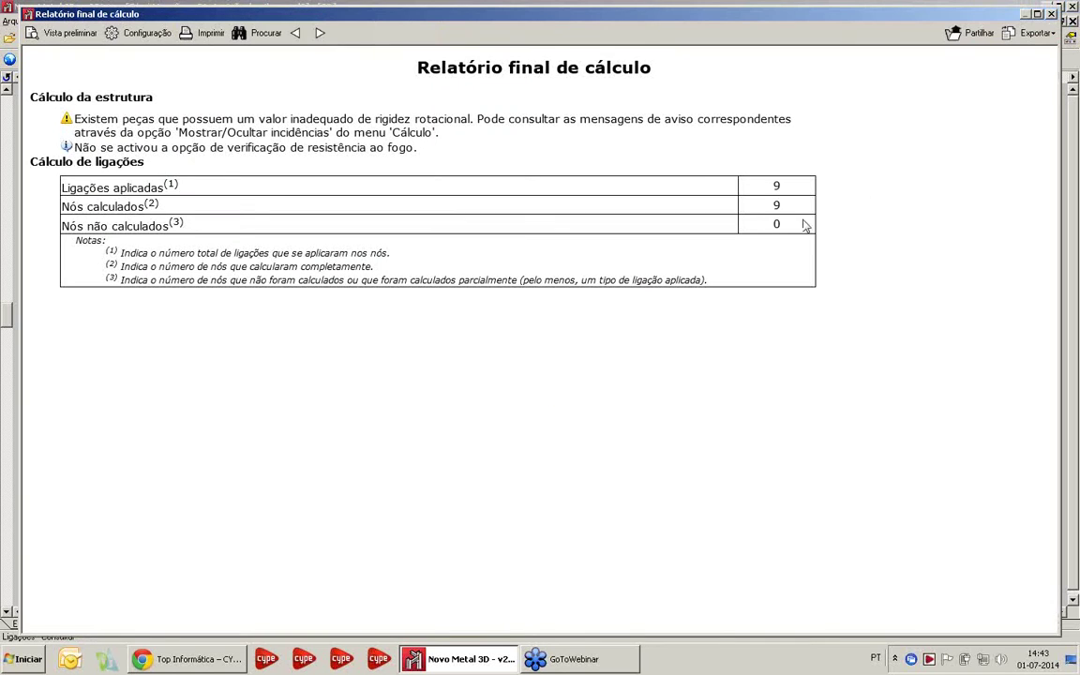
click(1052, 14)
Consult the connection at node N7 and examine in 3D how the smaller upper column and the lower column meet the beam
click(286, 22)
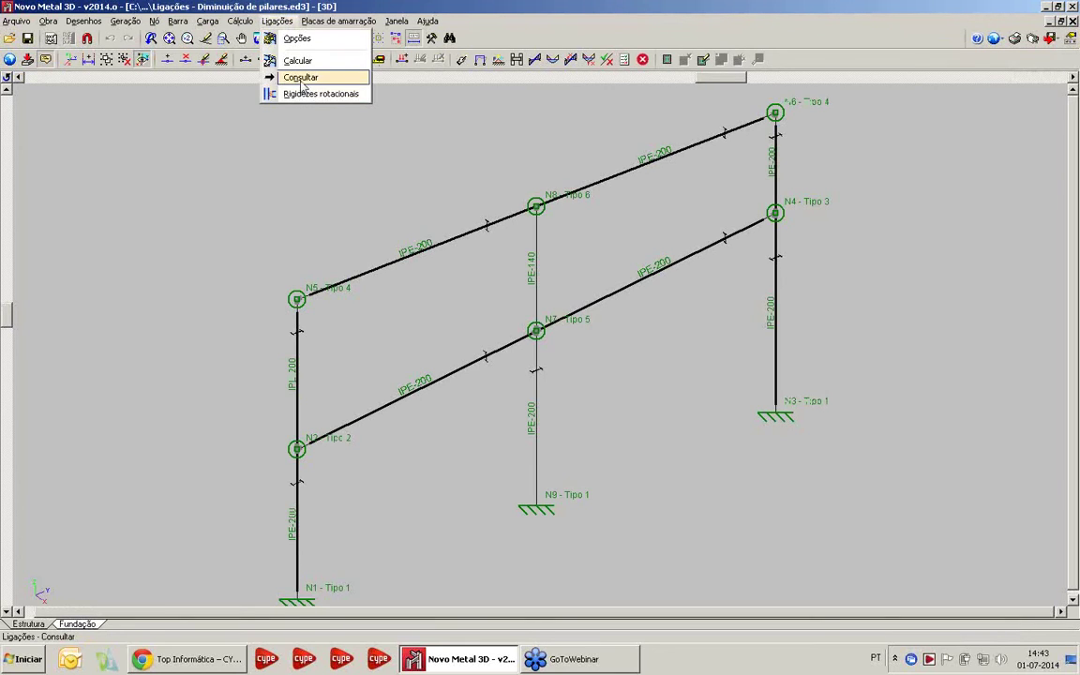
click(427, 21)
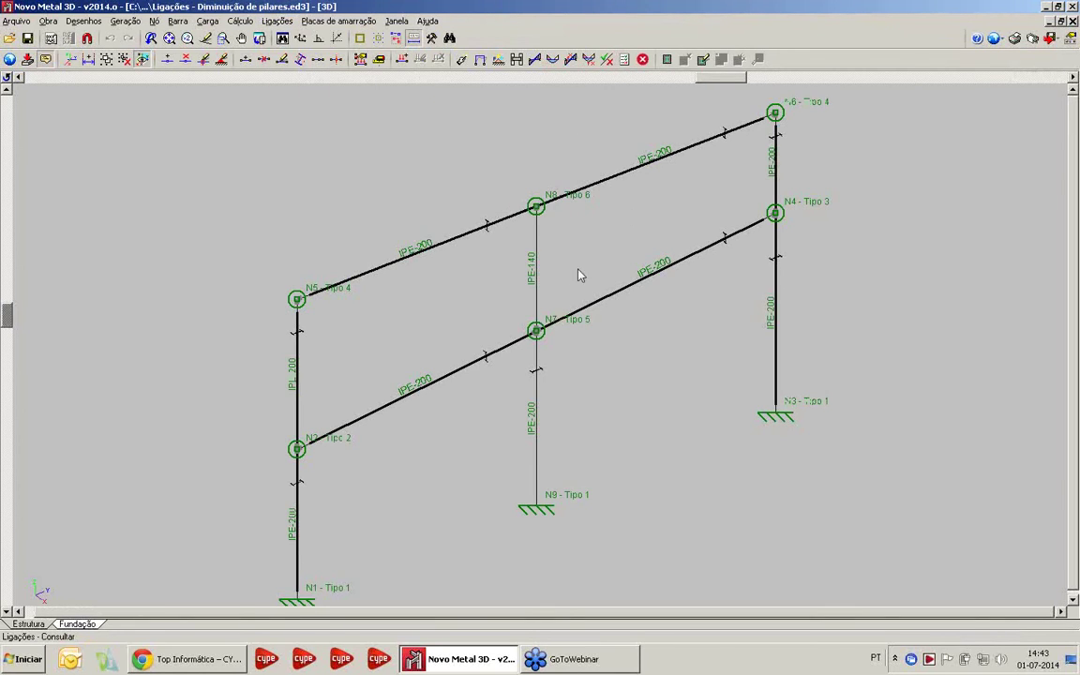
click(536, 333)
right_click(400, 392)
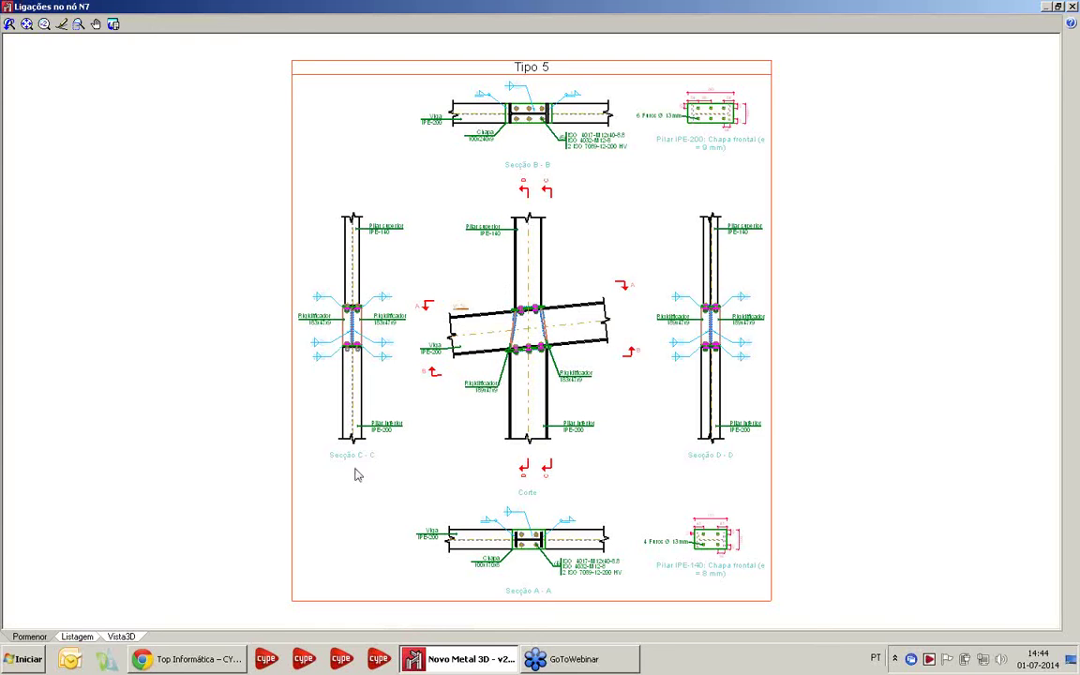
click(139, 637)
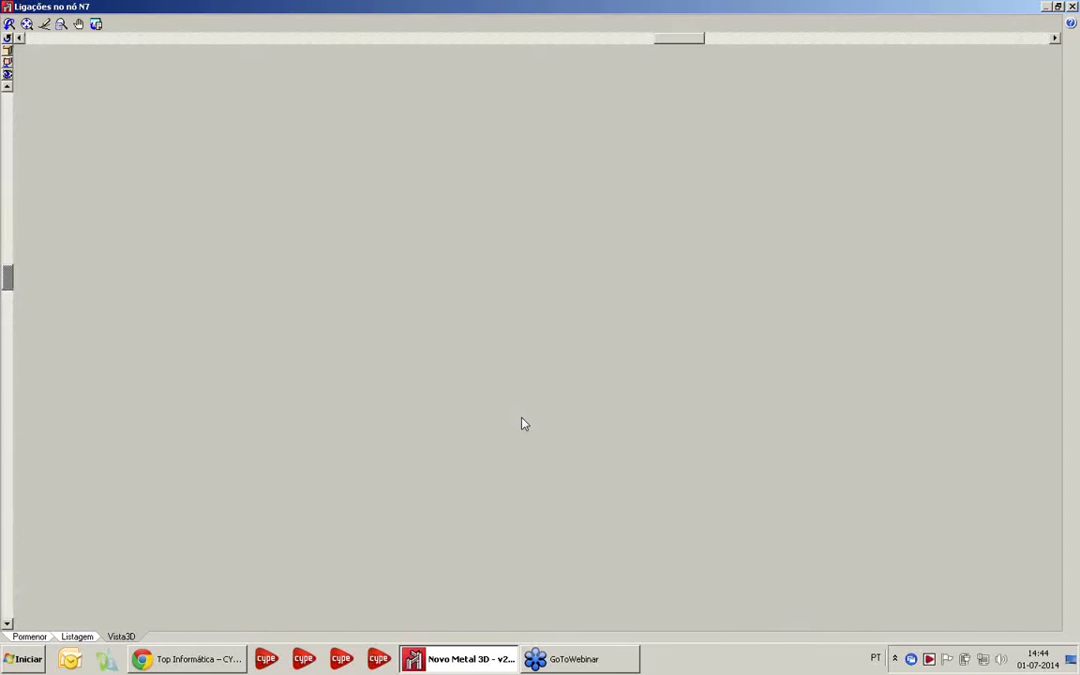
drag(539, 413, 672, 324)
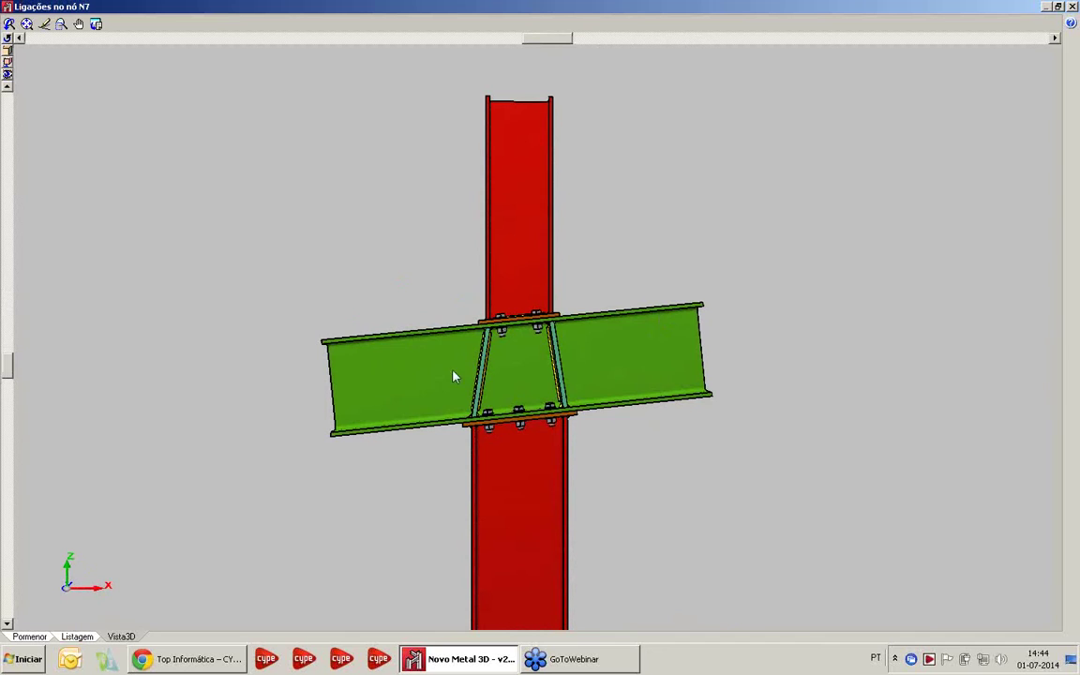
drag(557, 434, 586, 513)
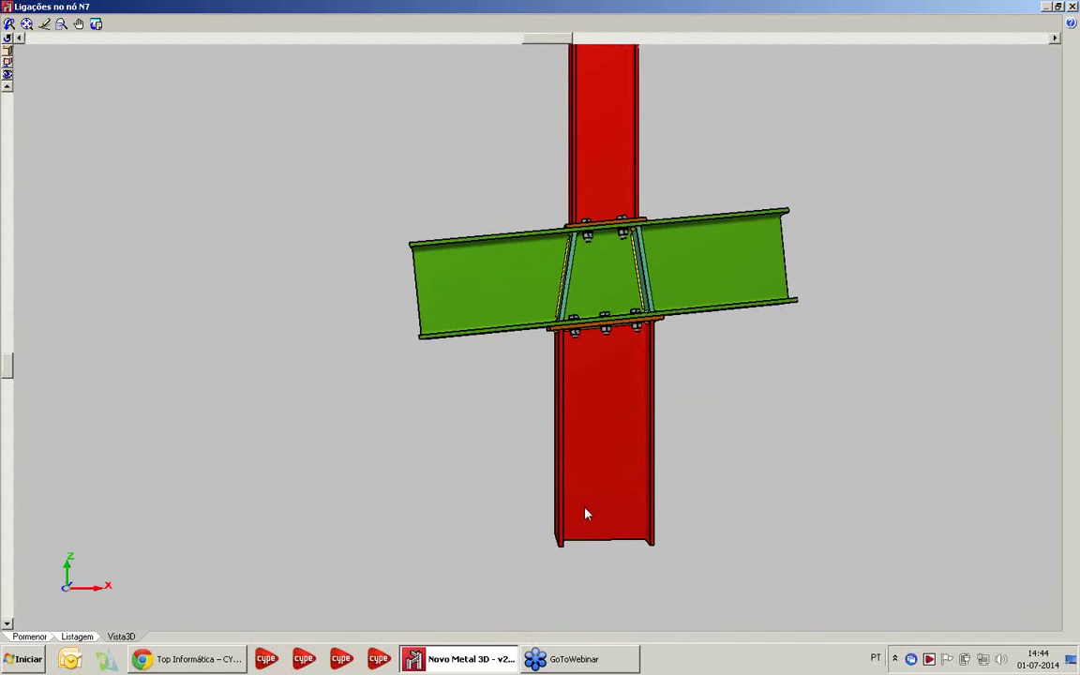
drag(598, 345, 617, 389)
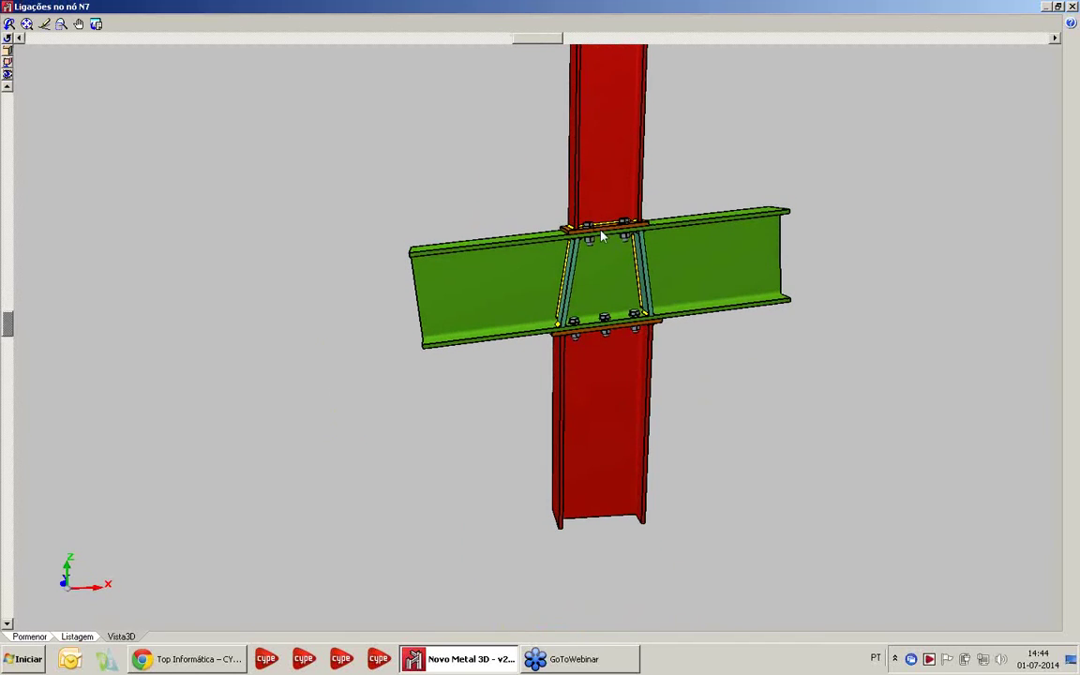
drag(514, 281, 525, 214)
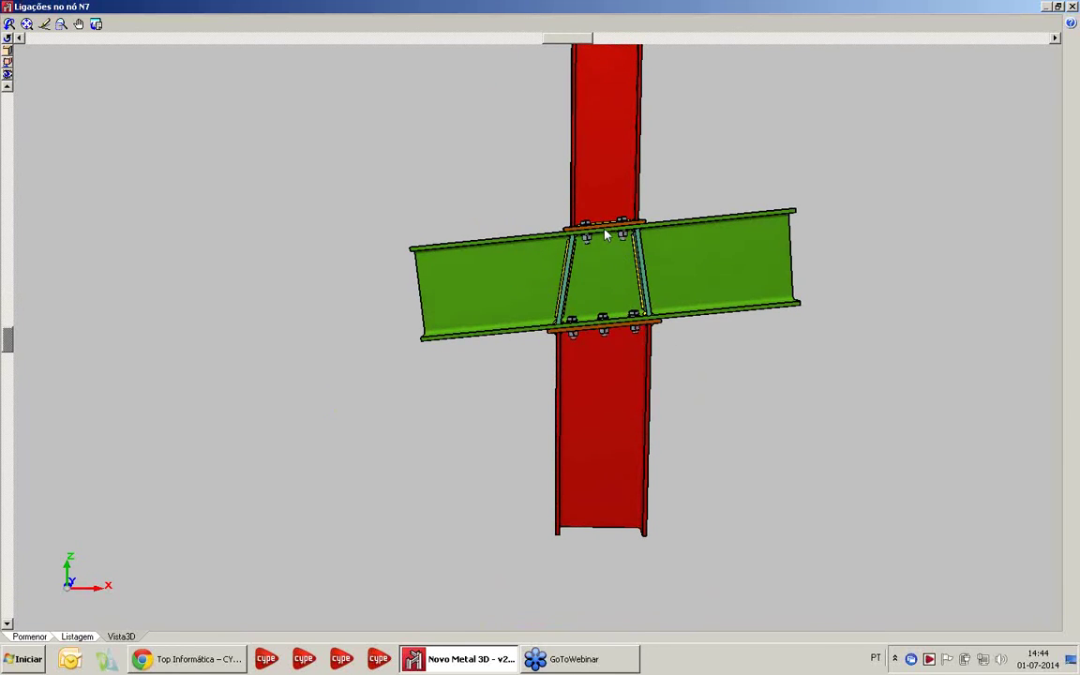
Examine up close the end plate bolts and the inclined beam stiffeners at N7, and close the view
middle_drag(607, 234, 598, 278)
scroll(610, 427, up, 5)
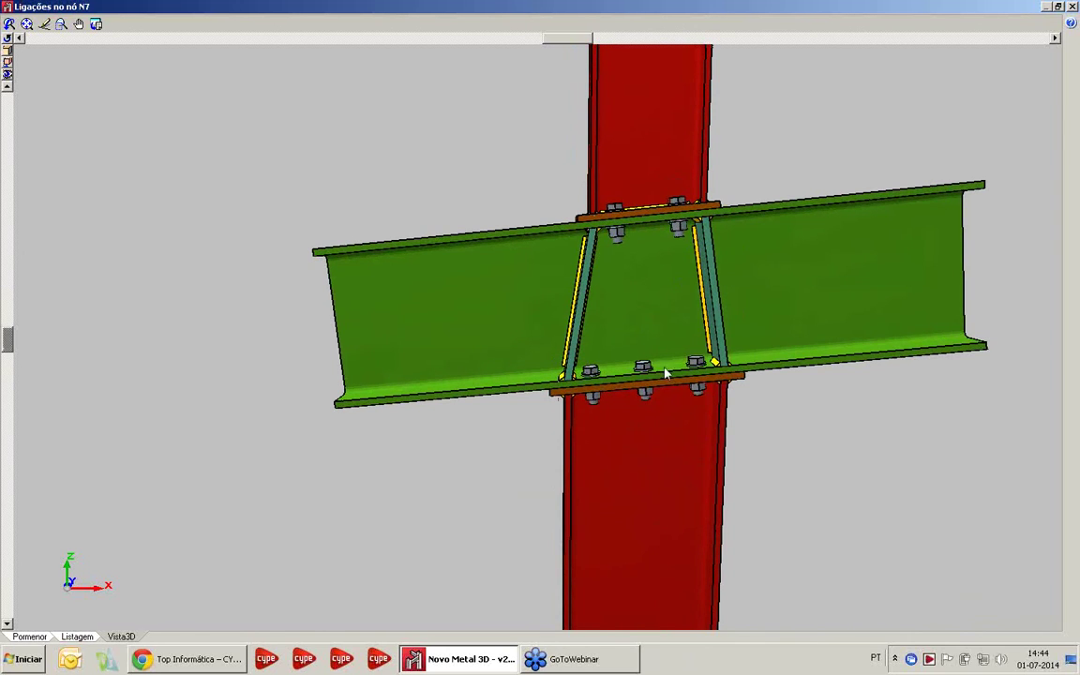
drag(689, 414, 631, 387)
scroll(652, 380, down, 3)
scroll(592, 331, down, 1)
middle_drag(591, 331, 583, 336)
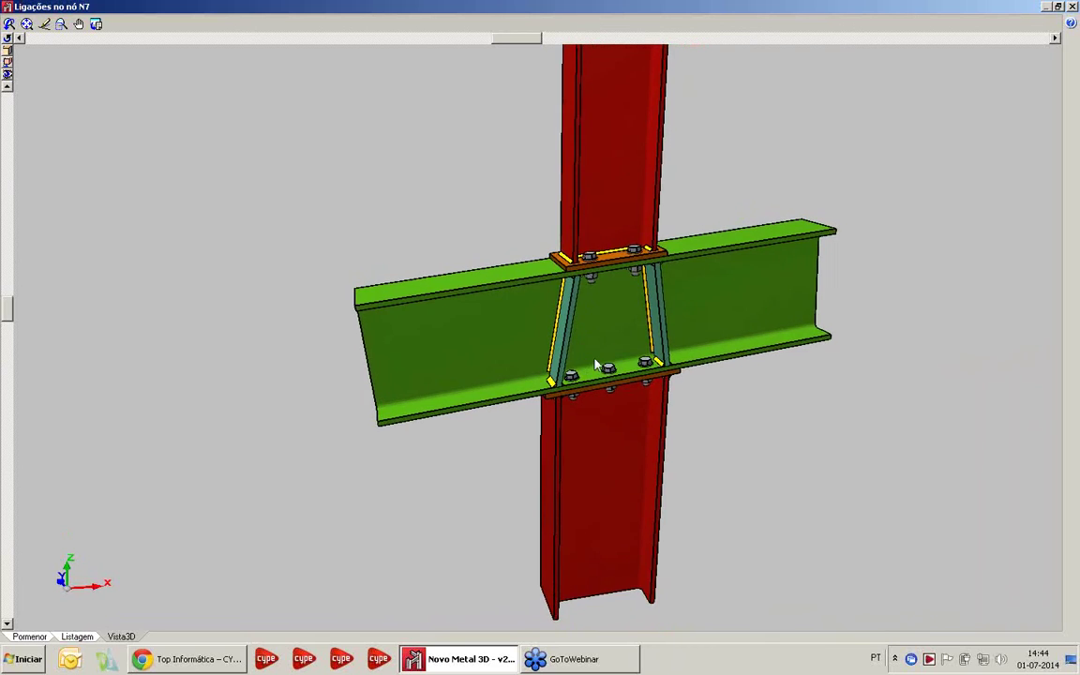
drag(611, 373, 593, 393)
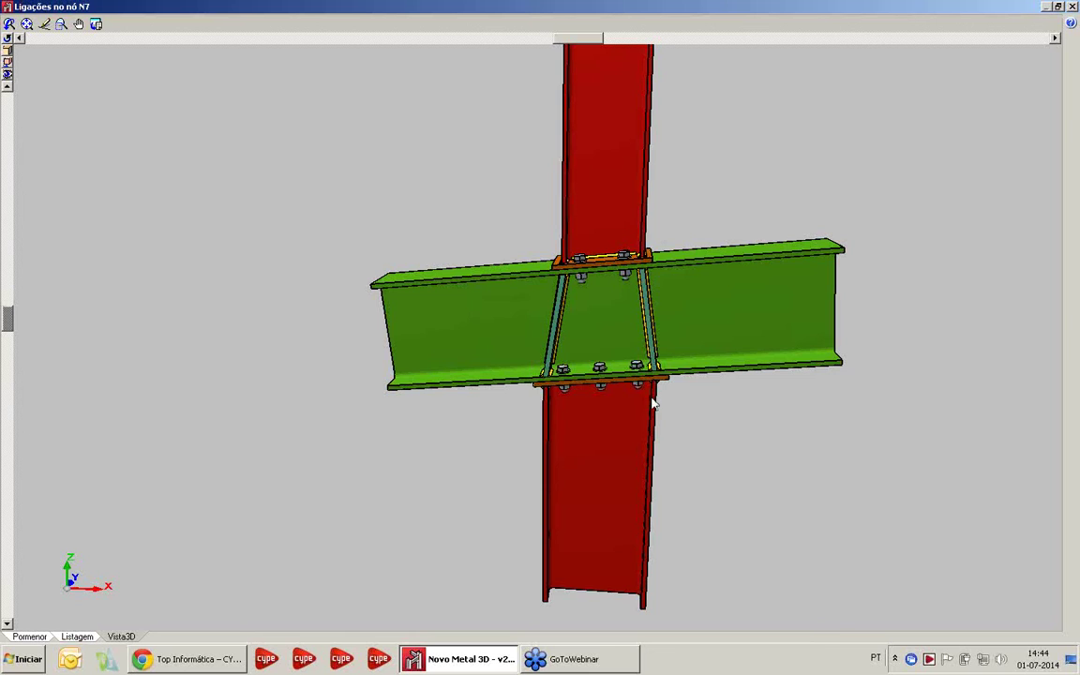
click(1072, 6)
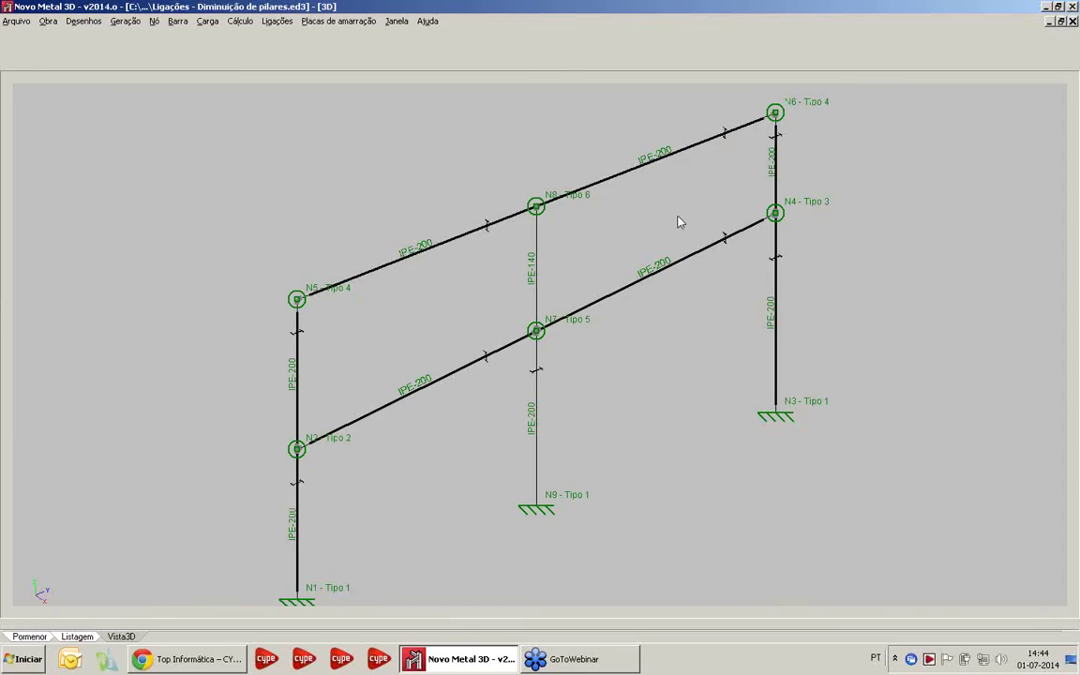
Reverse the local X axis direction of the lower and upper central columns
scroll(535, 270, up, 3)
middle_drag(520, 290, 491, 268)
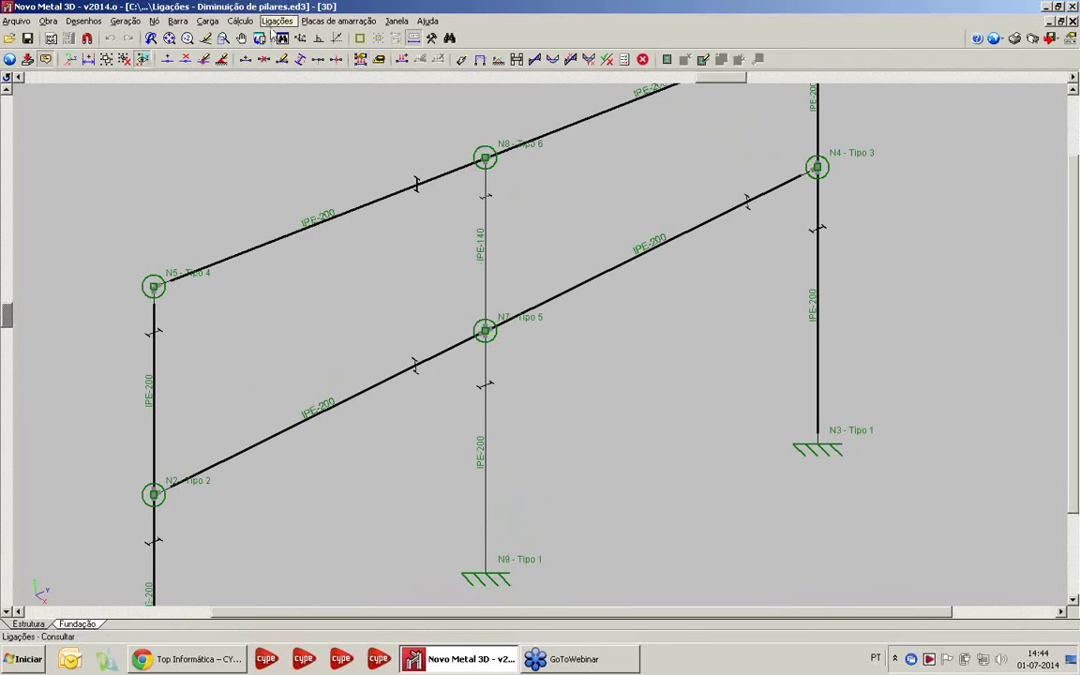
click(177, 20)
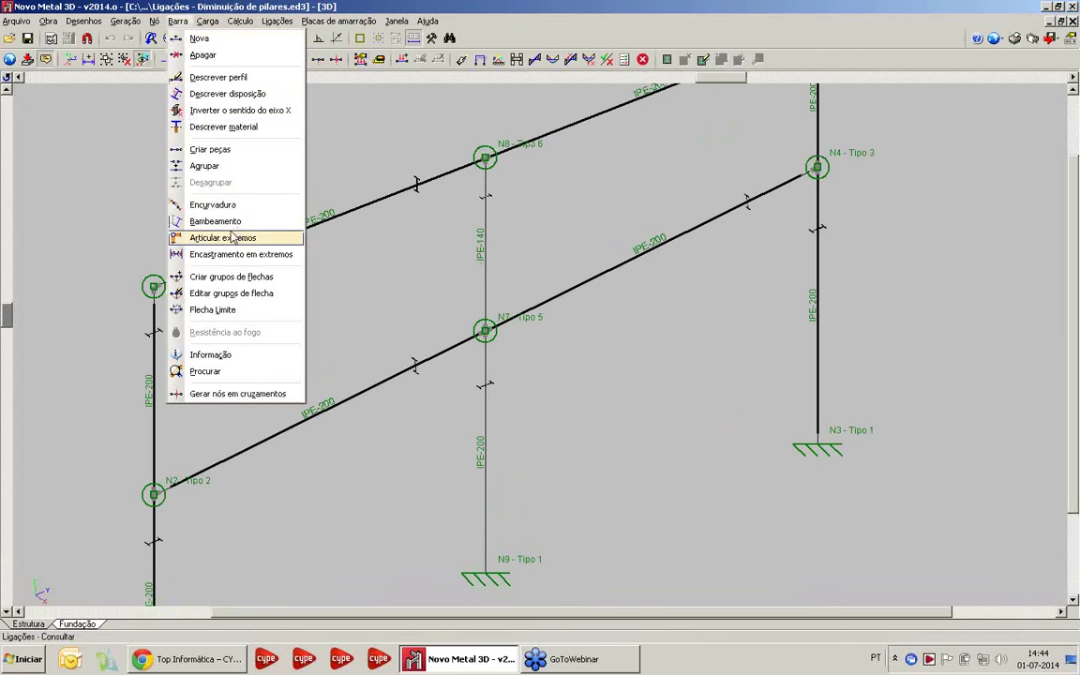
click(240, 110)
click(478, 422)
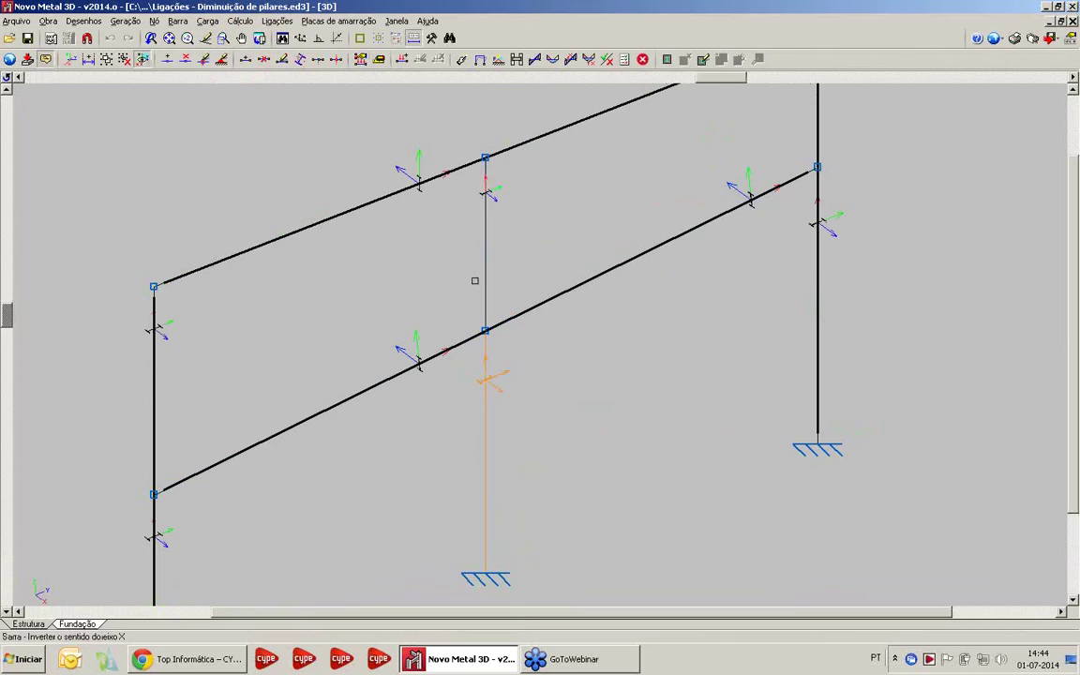
click(484, 211)
right_click(547, 407)
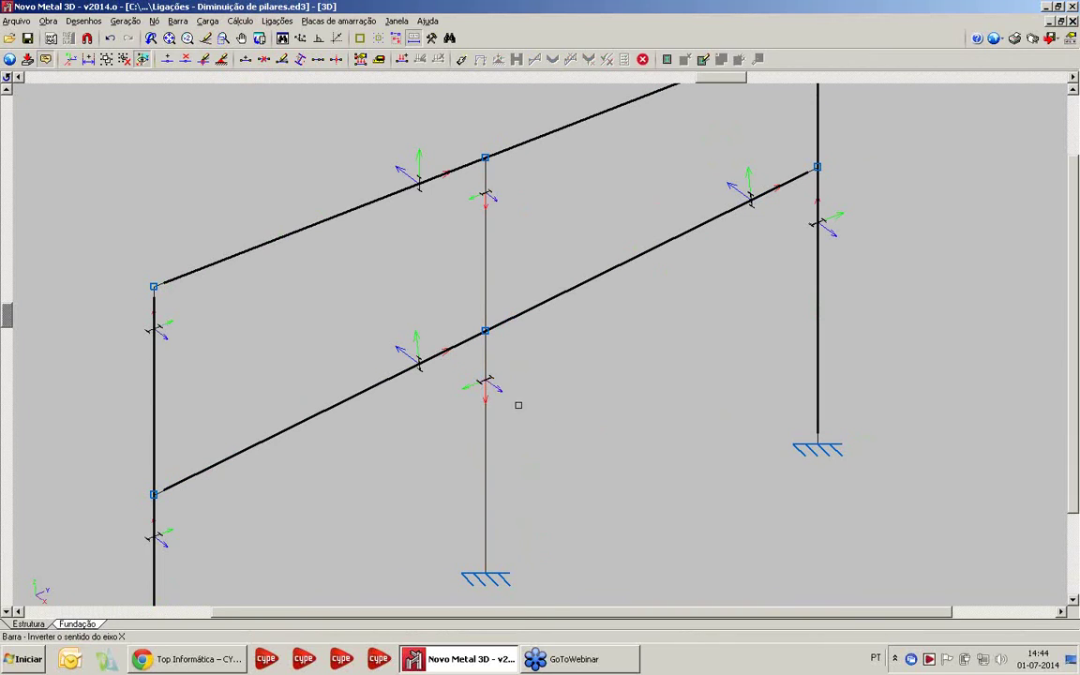
Restore the original X axis direction of the two central columns
click(485, 398)
click(485, 213)
right_click(519, 236)
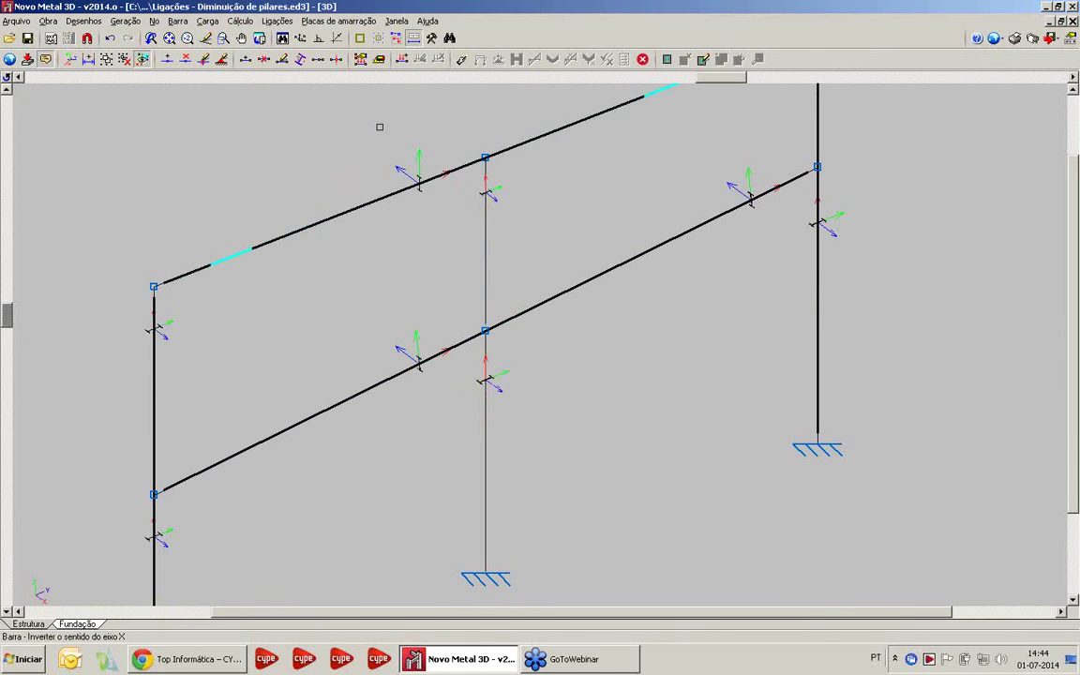
Set the disposition of both central columns so their insertion point lies at the flange edge on the section's Y axis, at mid-depth
click(300, 59)
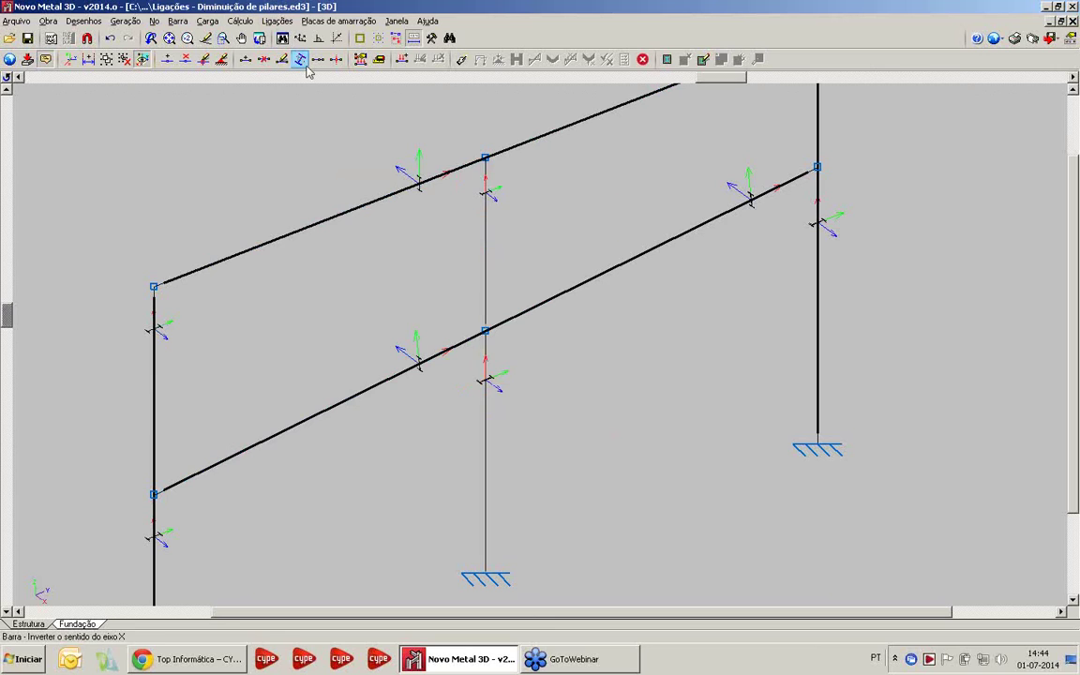
click(485, 220)
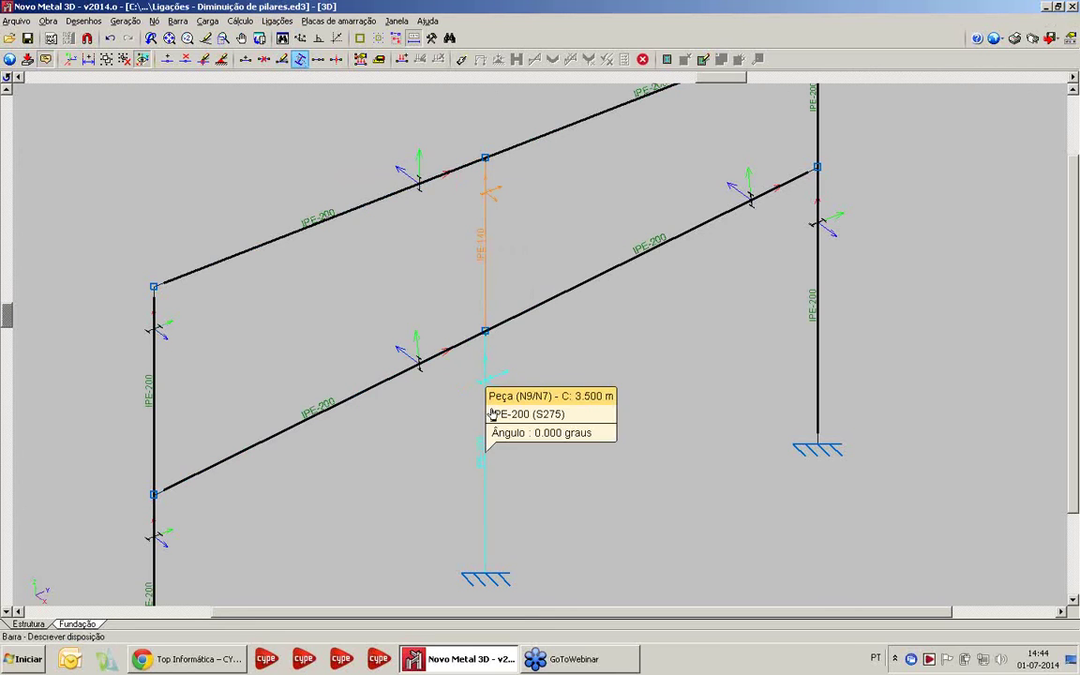
click(485, 403)
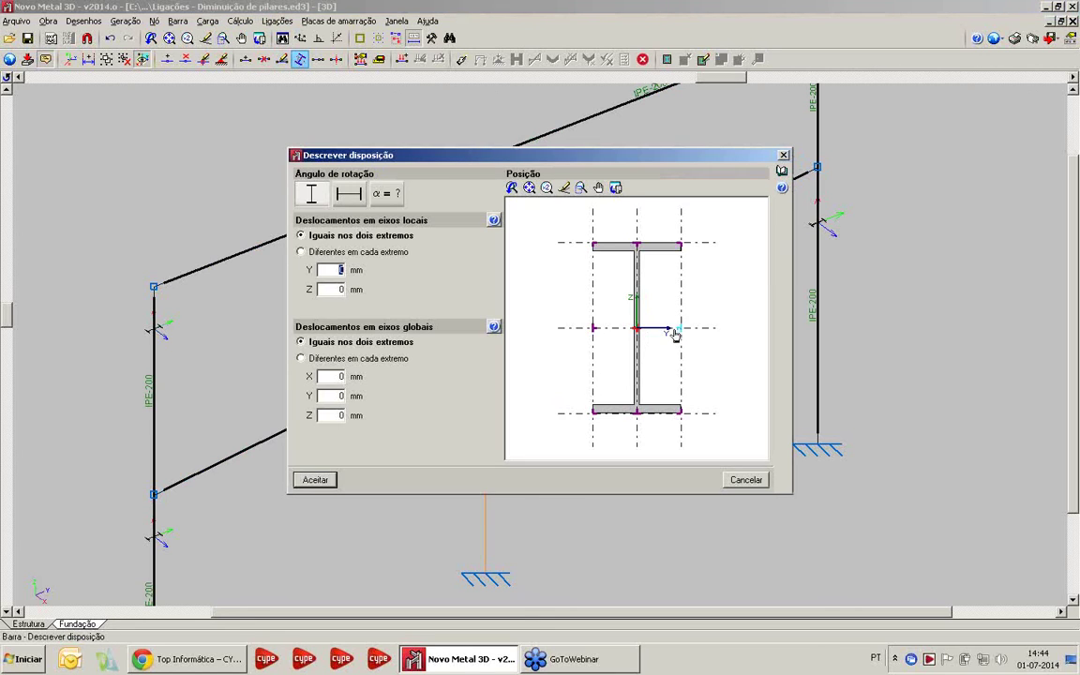
click(315, 479)
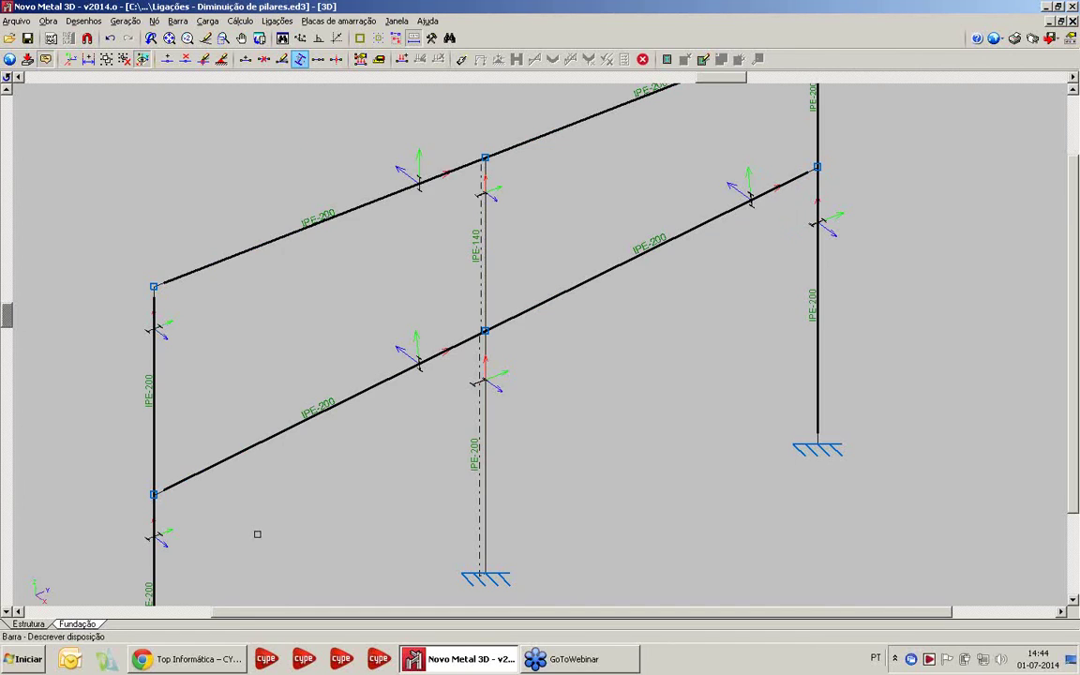
Open the 3D view of the complete structure, examine the alignment of the two central columns at the intermediate beam, and close the view
scroll(481, 421, up, 1)
click(48, 21)
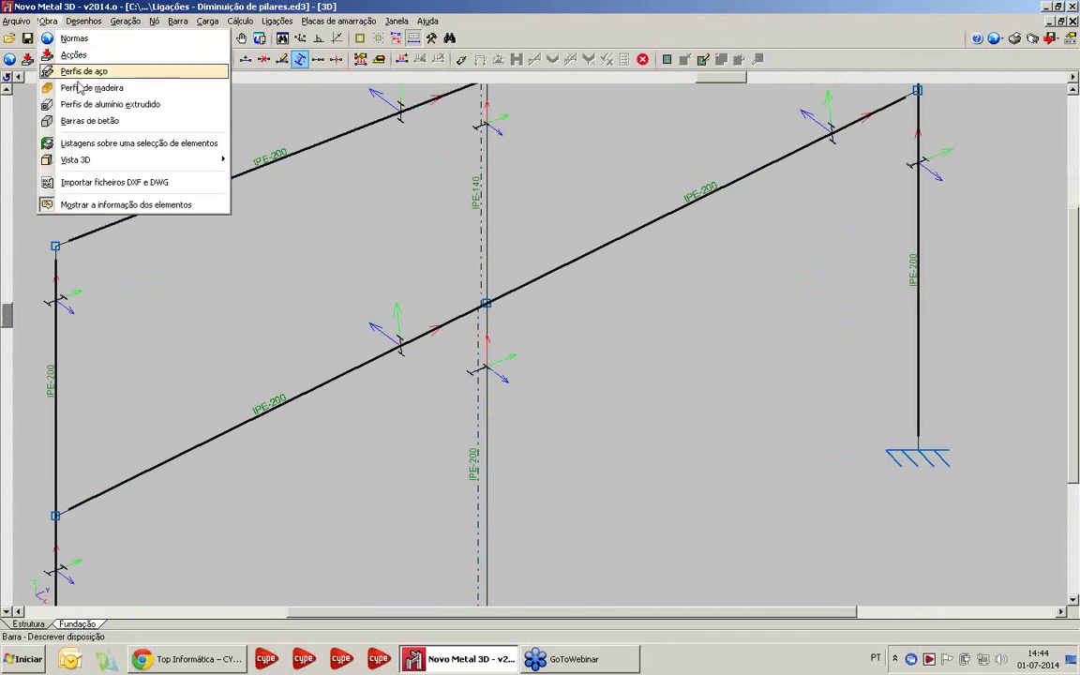
mouse_move(111, 160)
click(281, 161)
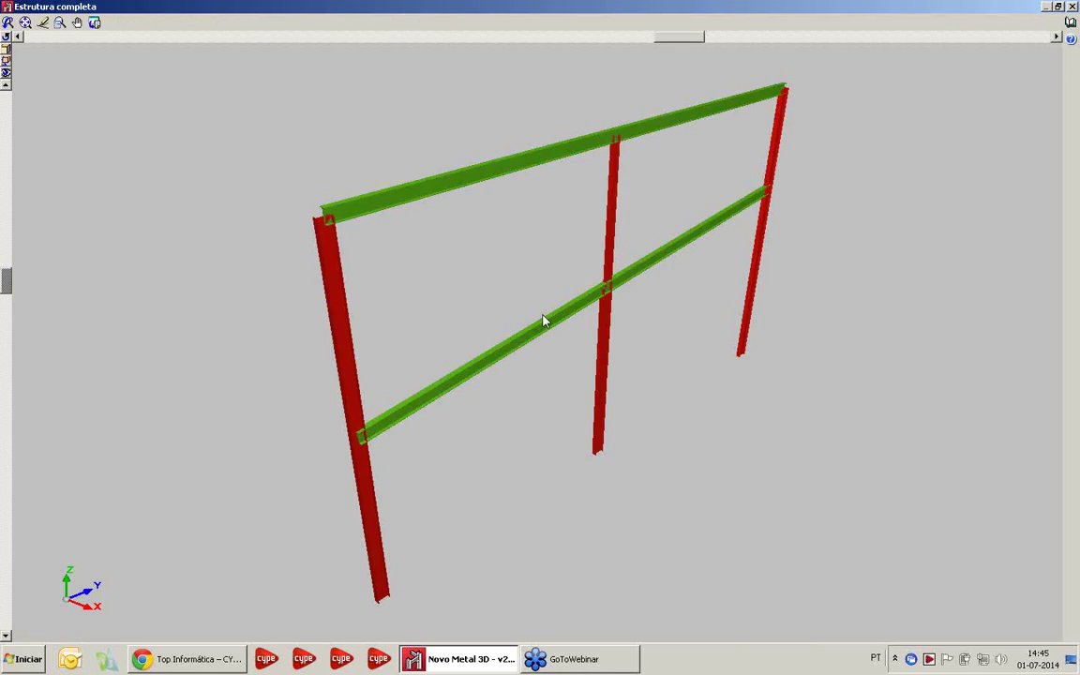
drag(543, 315, 625, 310)
scroll(626, 311, up, 4)
middle_drag(664, 309, 604, 277)
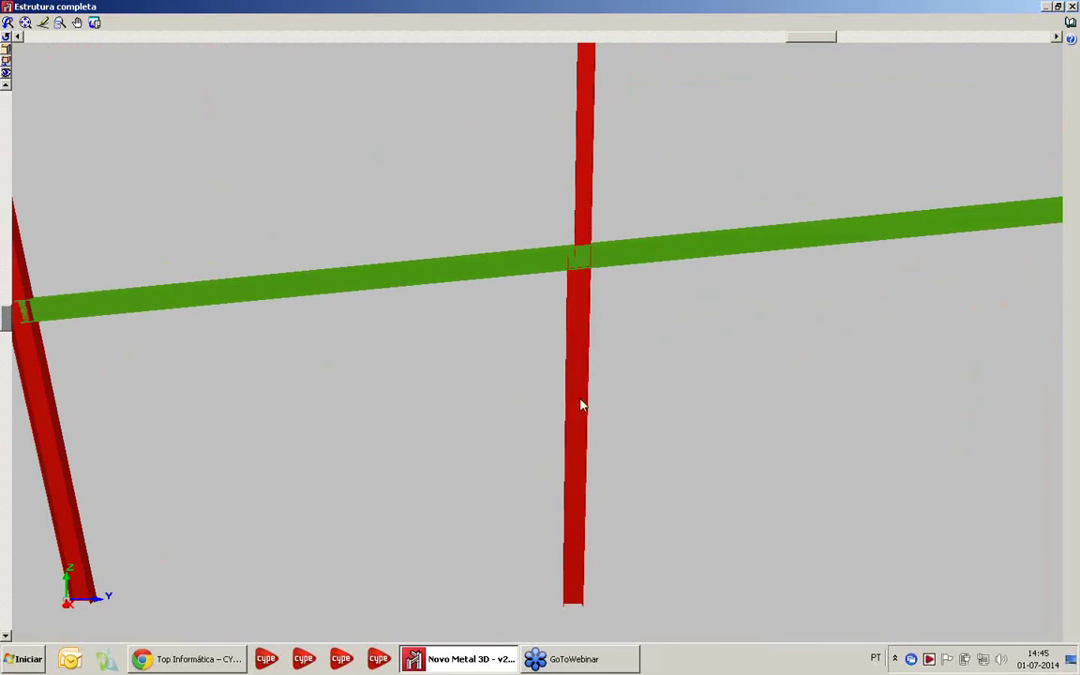
drag(577, 292, 561, 301)
scroll(563, 300, down, 3)
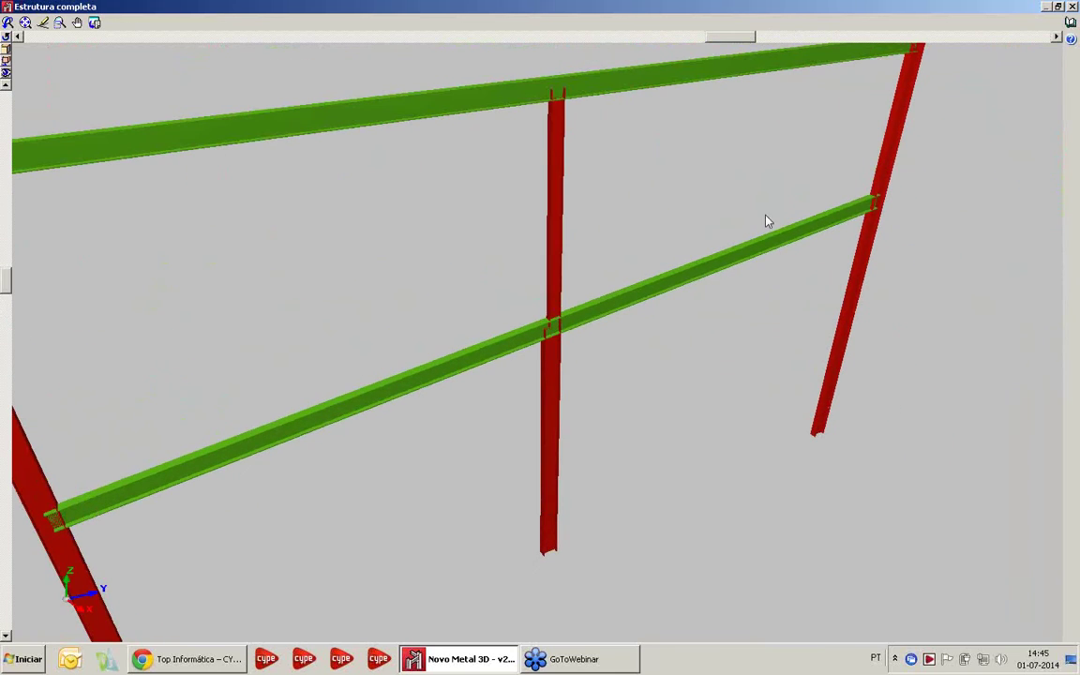
click(1071, 6)
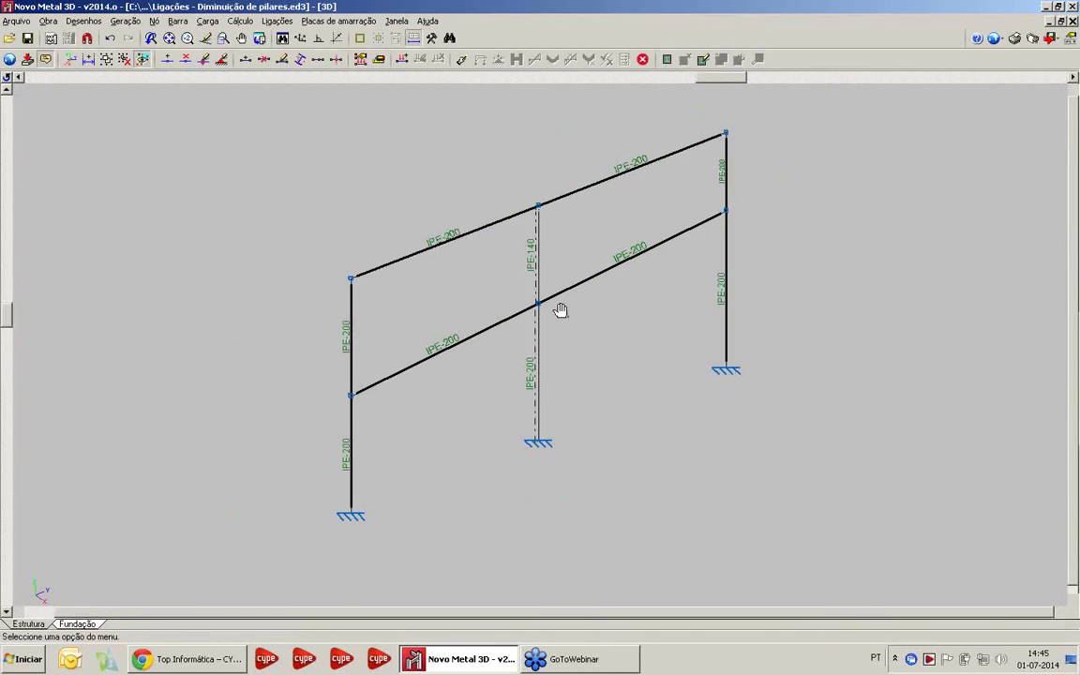
Recalculate the connections, resolving all nodes with bolted connections without pre-stressed bolts
drag(560, 310, 541, 312)
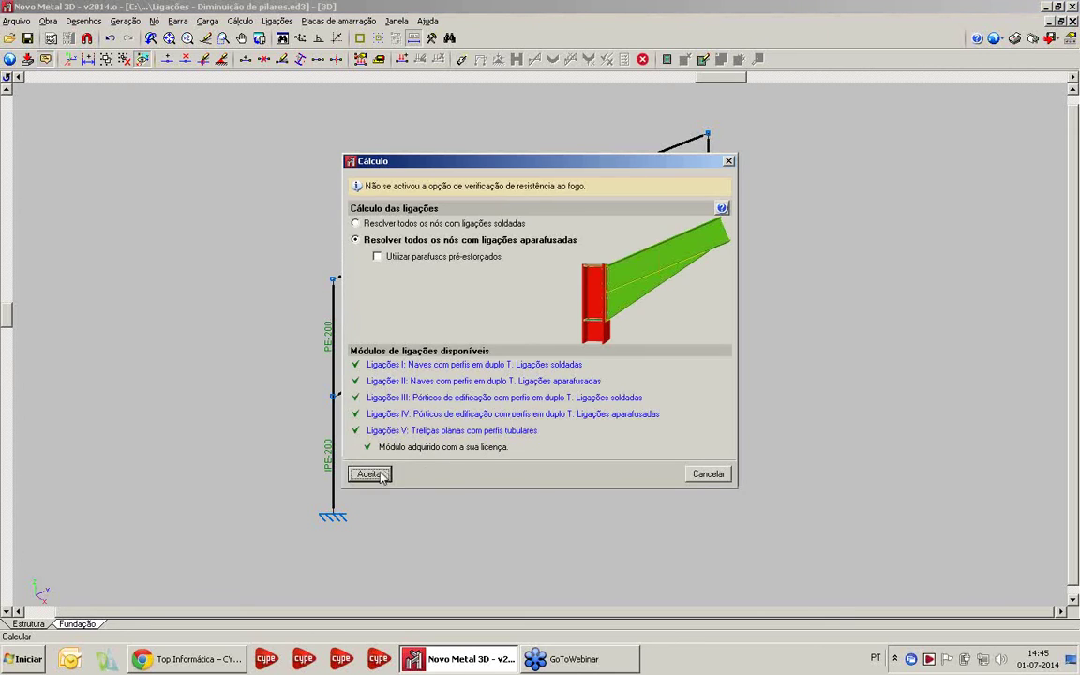
click(370, 475)
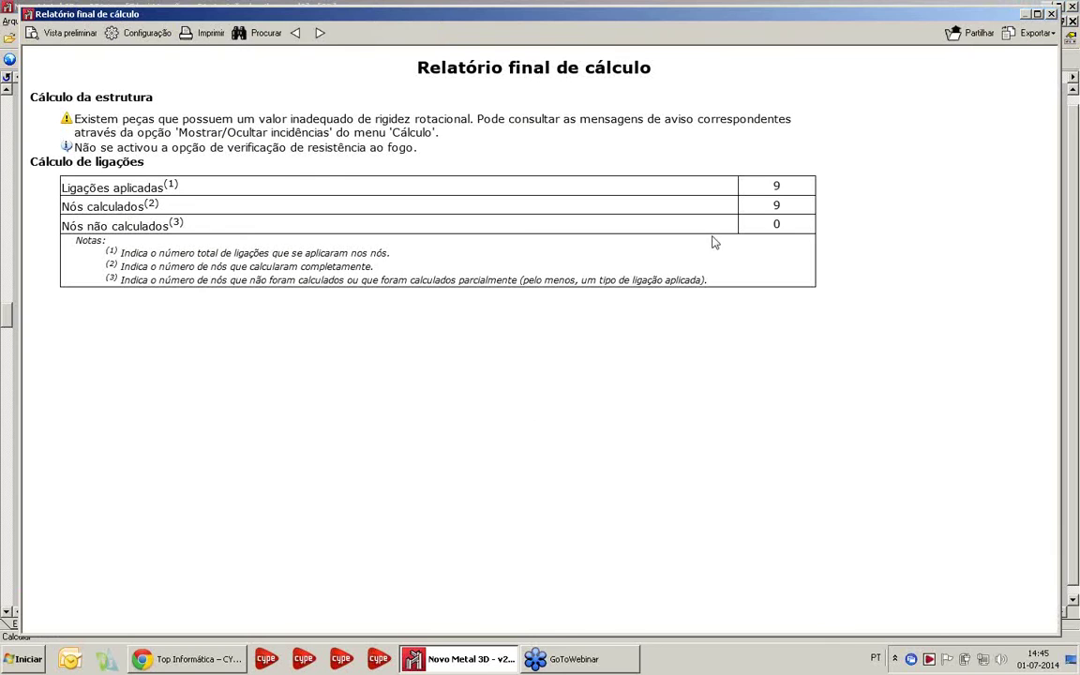
Consult the bolted connection at node N7, inspect the end plates, bolts and stiffeners in its 3D view, and close the detail
click(1051, 14)
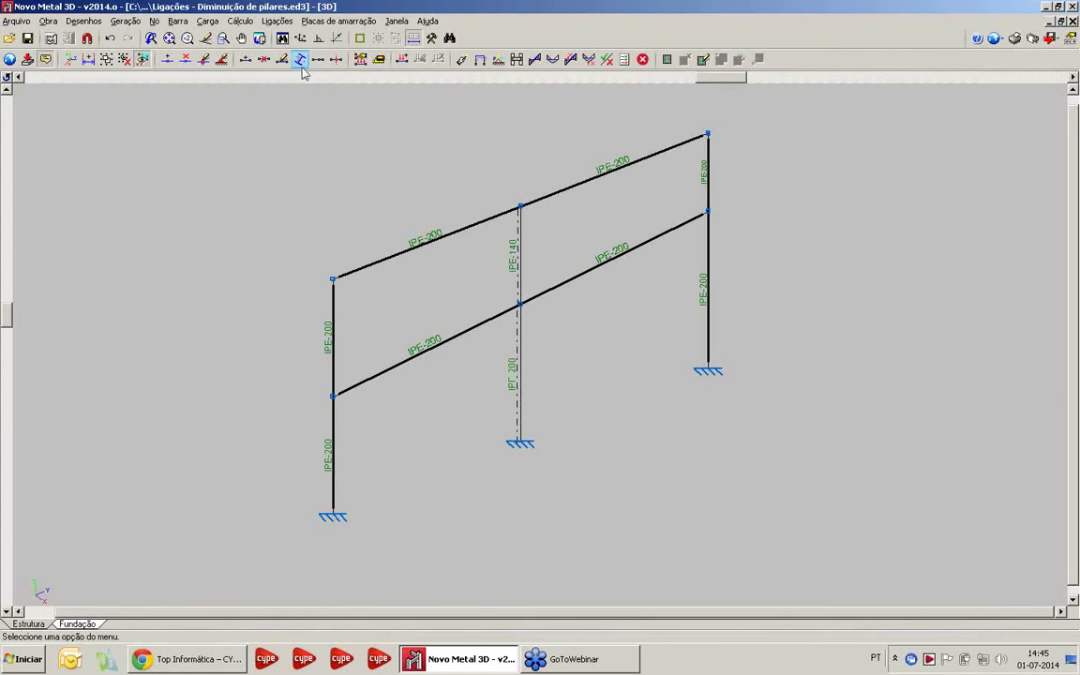
click(277, 21)
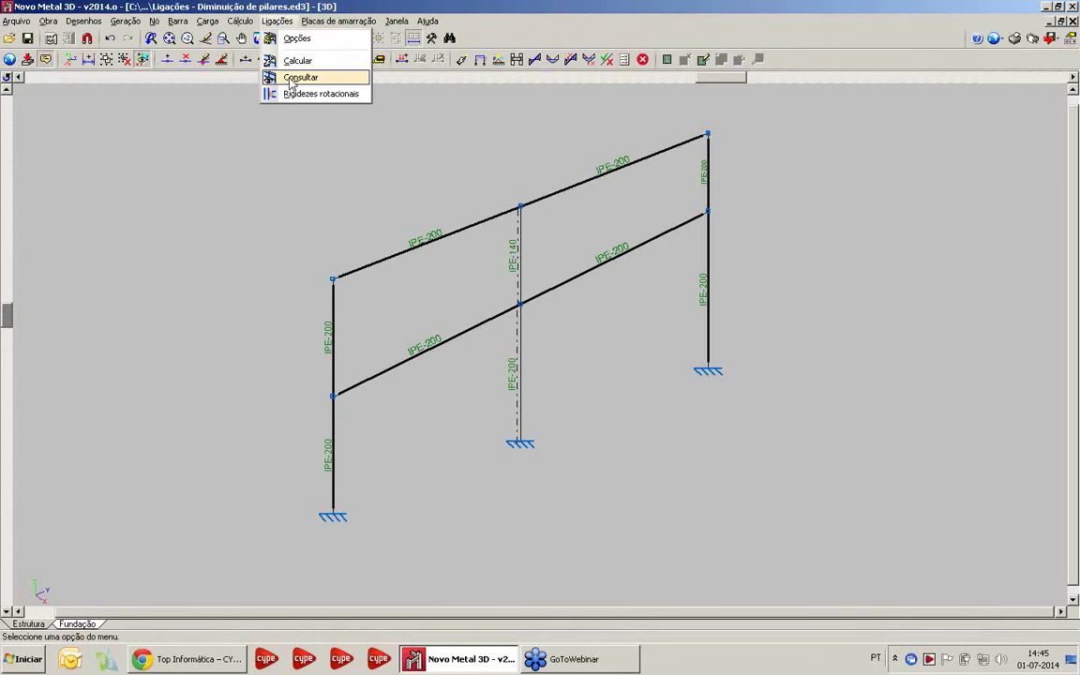
click(300, 77)
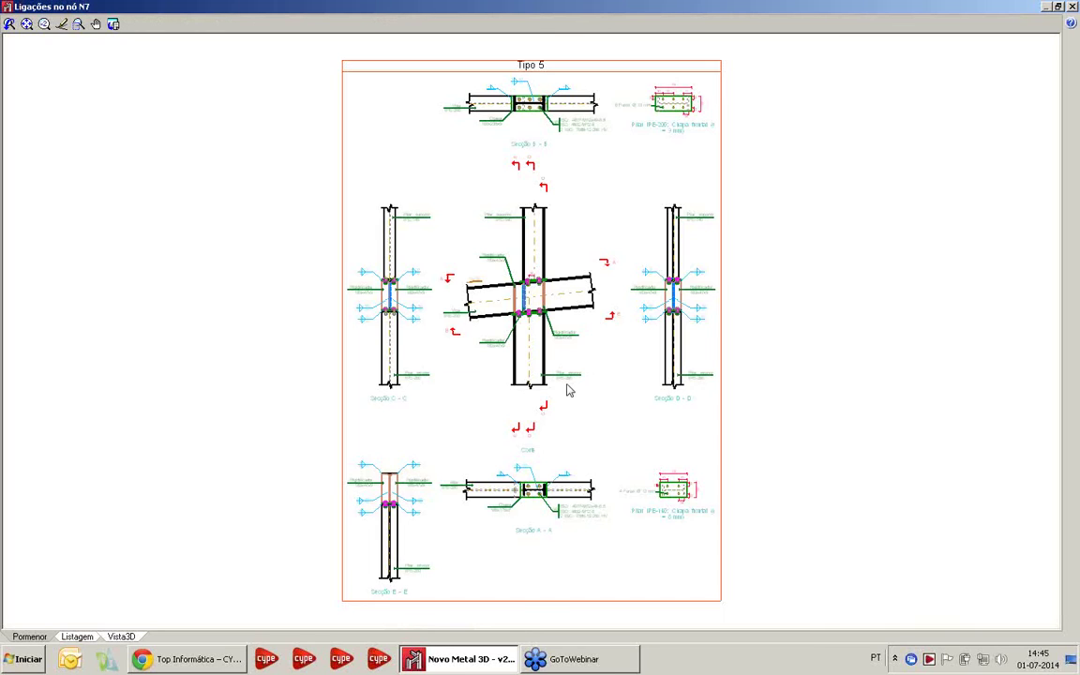
click(127, 637)
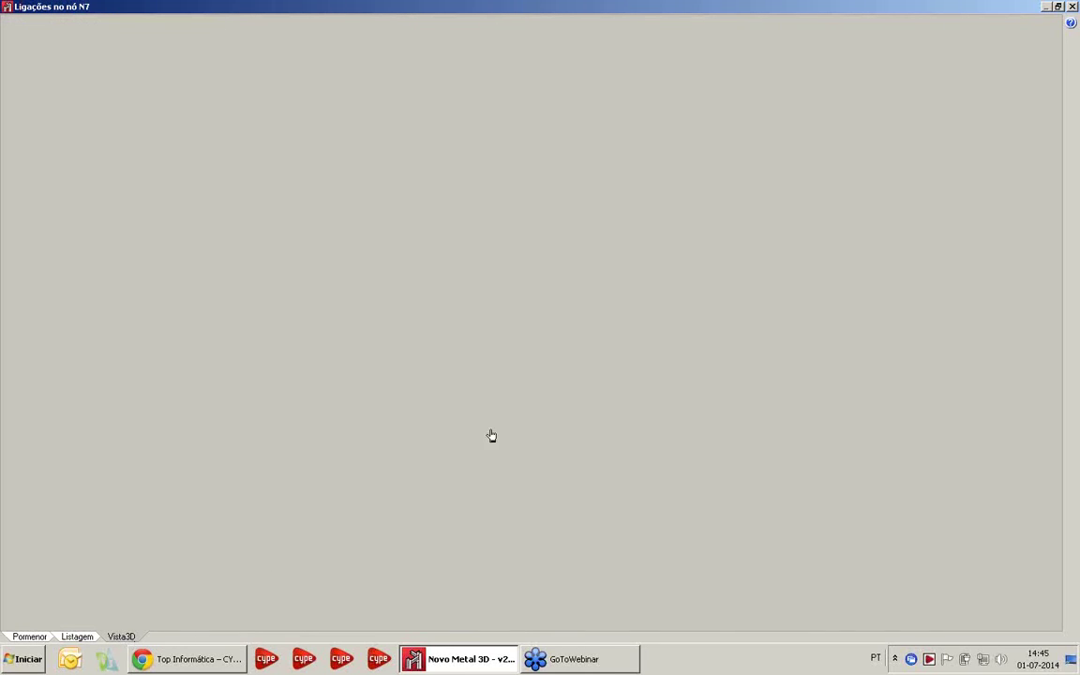
drag(499, 445, 649, 366)
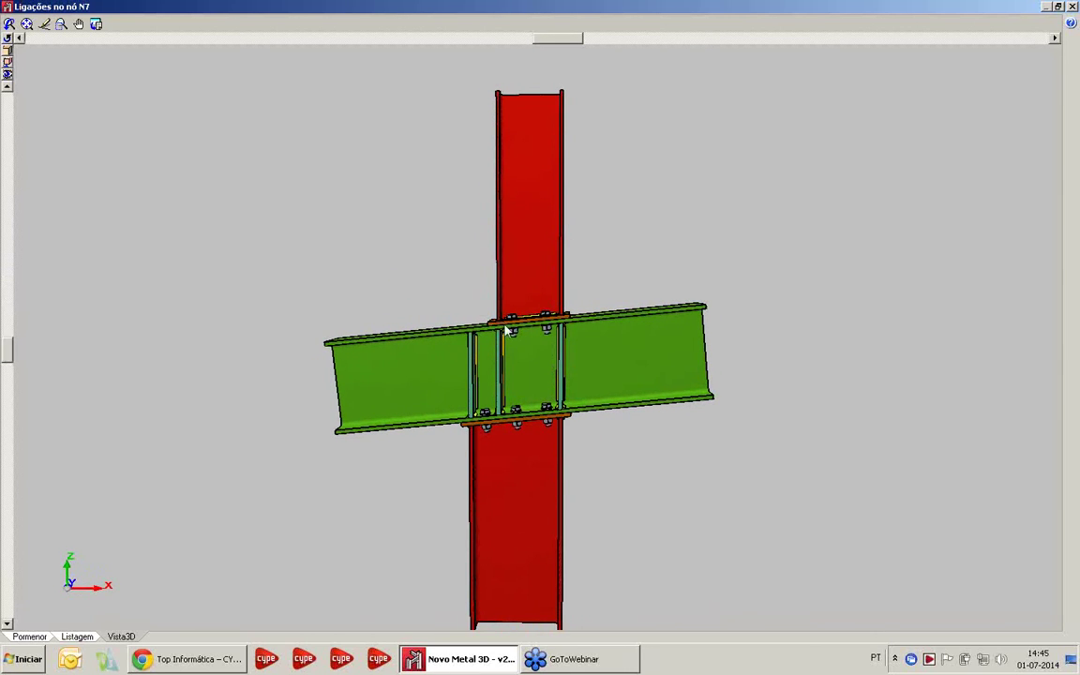
drag(502, 321, 467, 366)
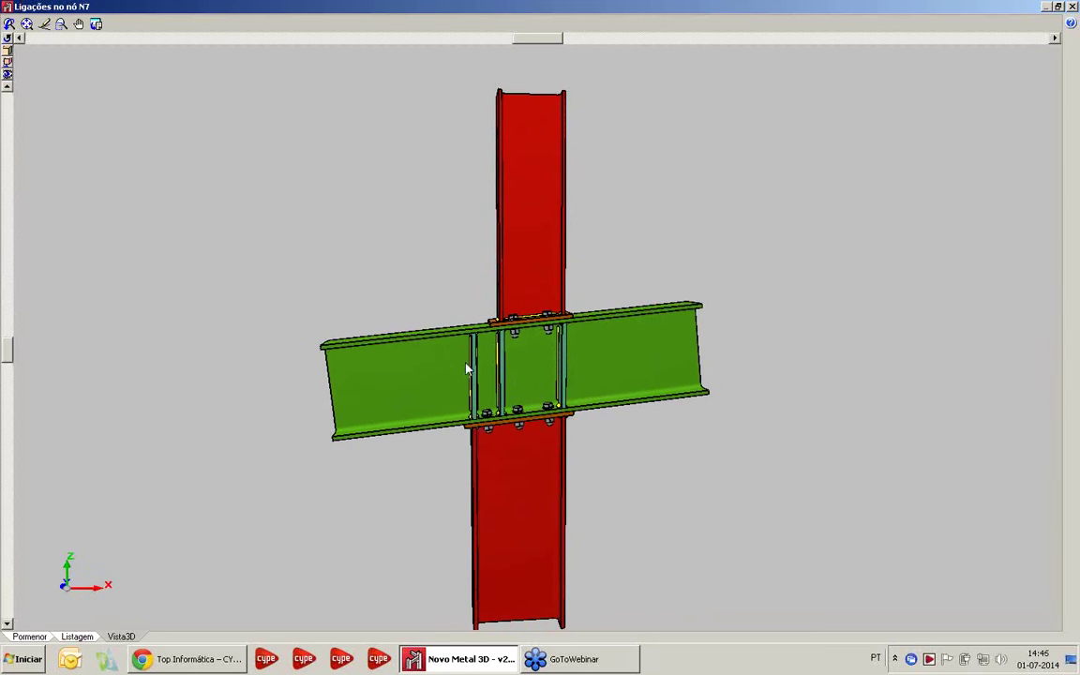
drag(499, 422, 571, 496)
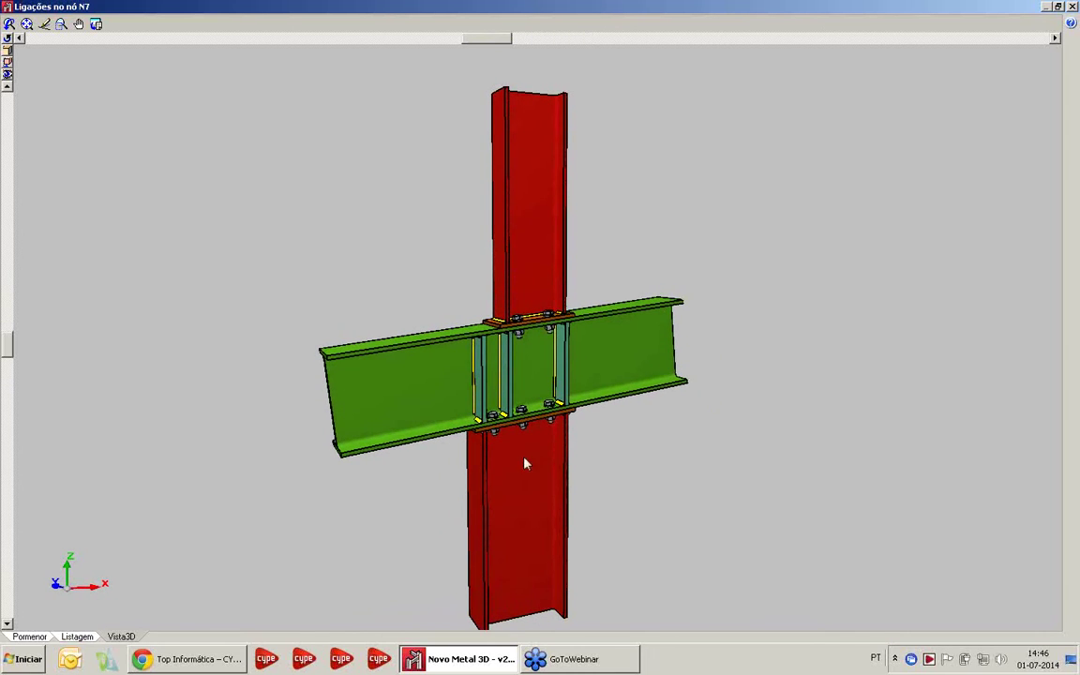
click(1071, 7)
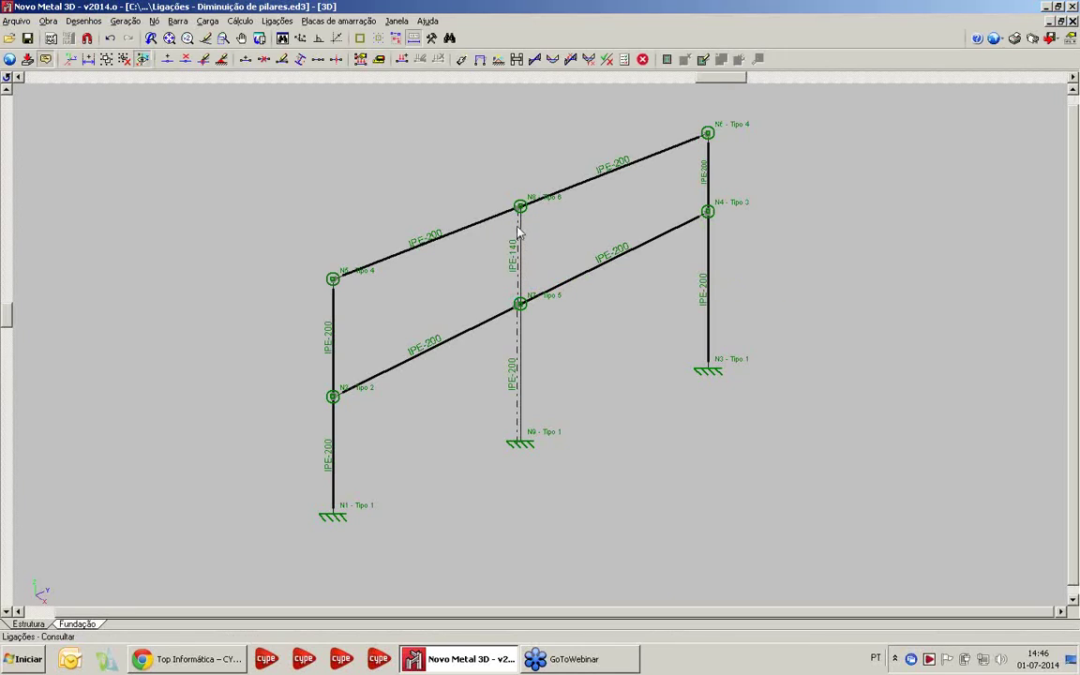
Recalculate the connections, resolving all nodes with welded connections, and close the final calculation report
click(271, 23)
click(297, 60)
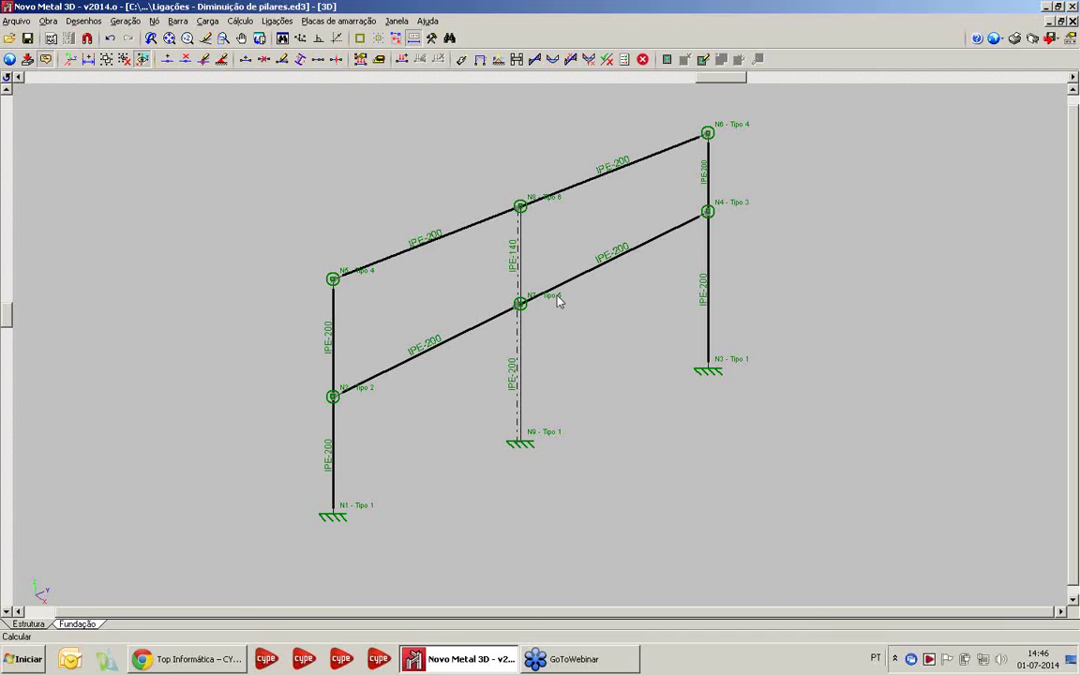
click(421, 236)
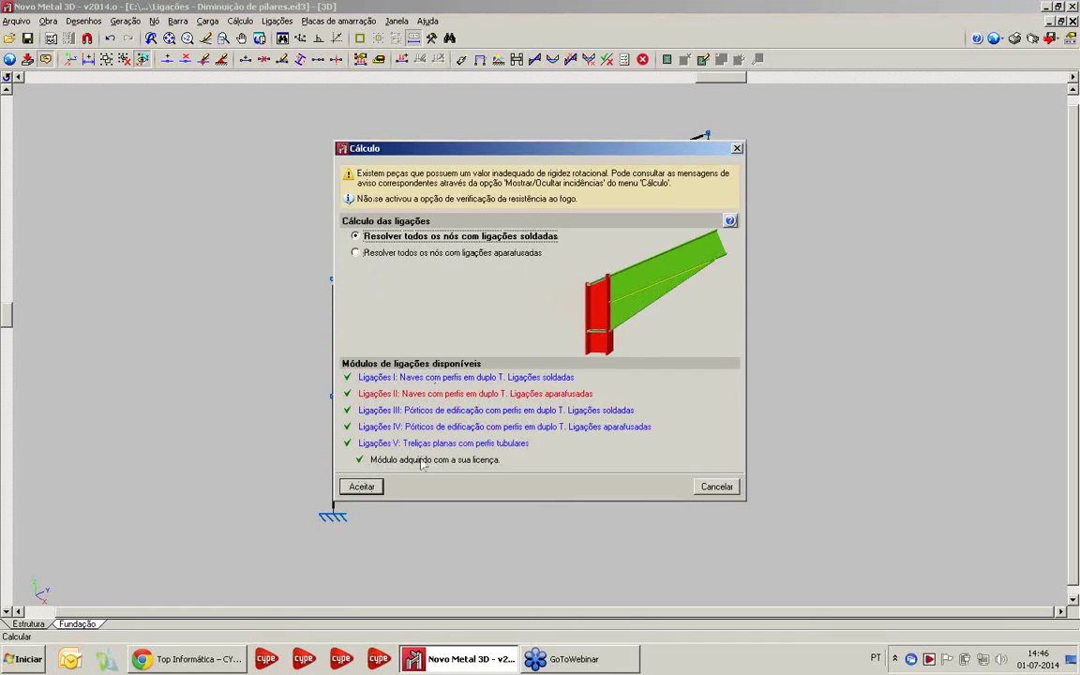
click(379, 494)
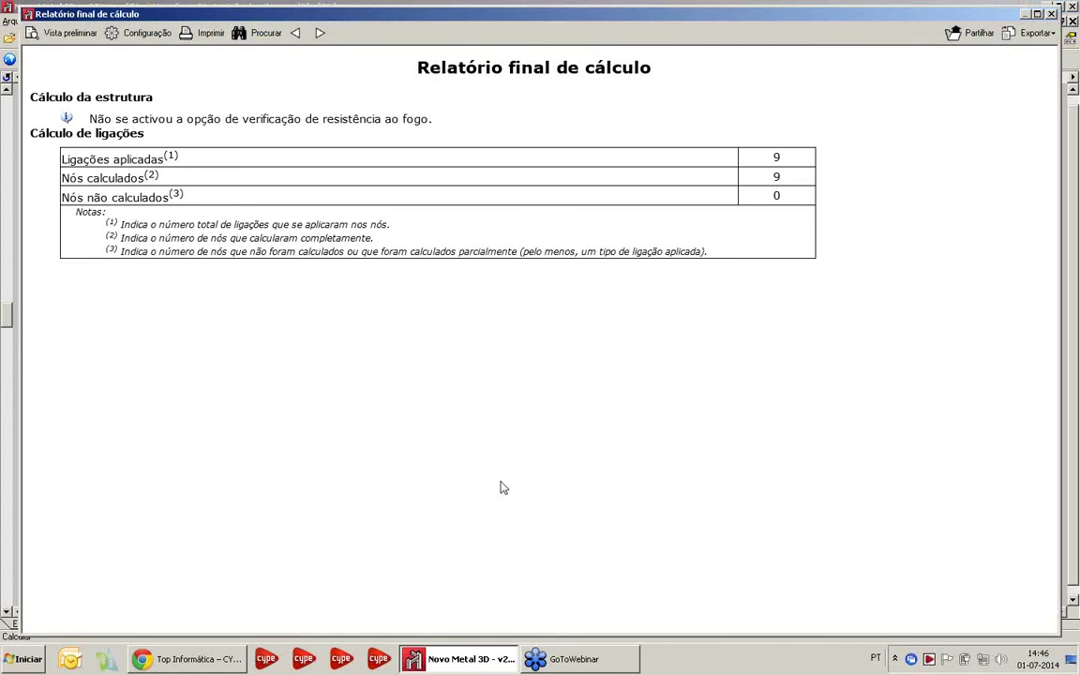
click(1051, 14)
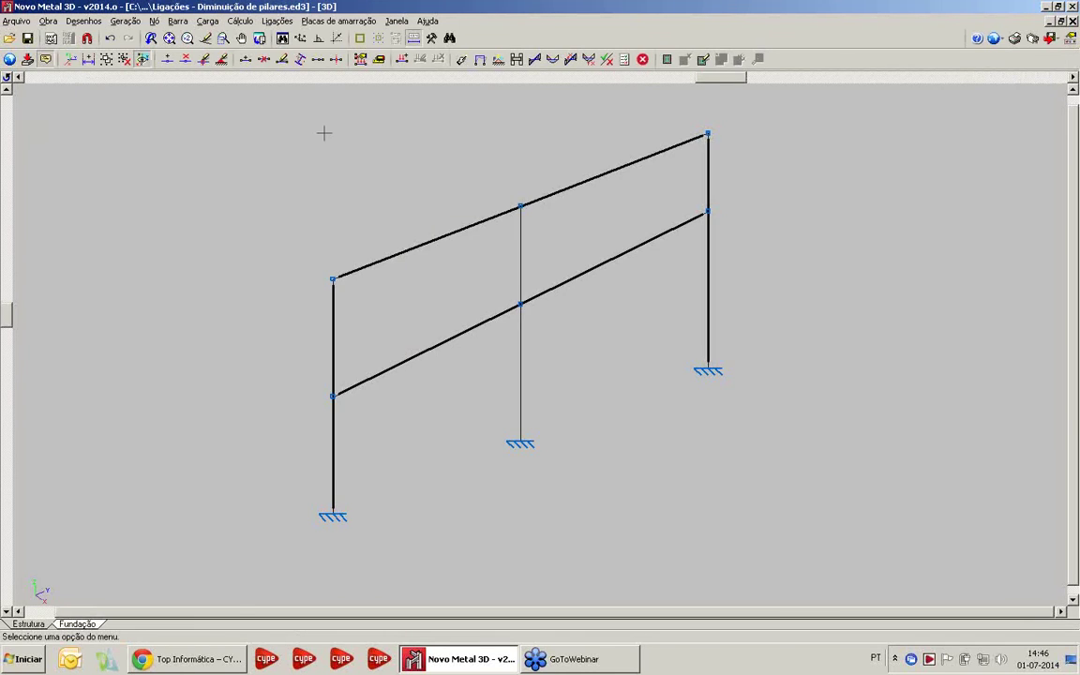
Consult the welded connection at node N7, examine its 3D view from both sides of the beam, and close the detail
click(277, 20)
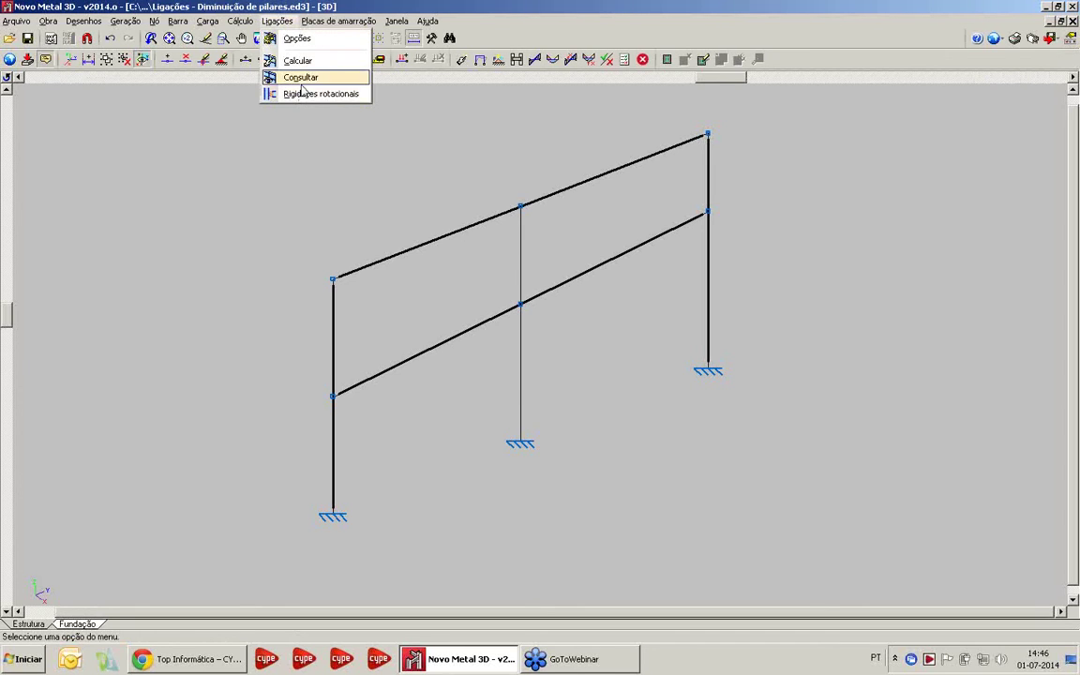
click(301, 79)
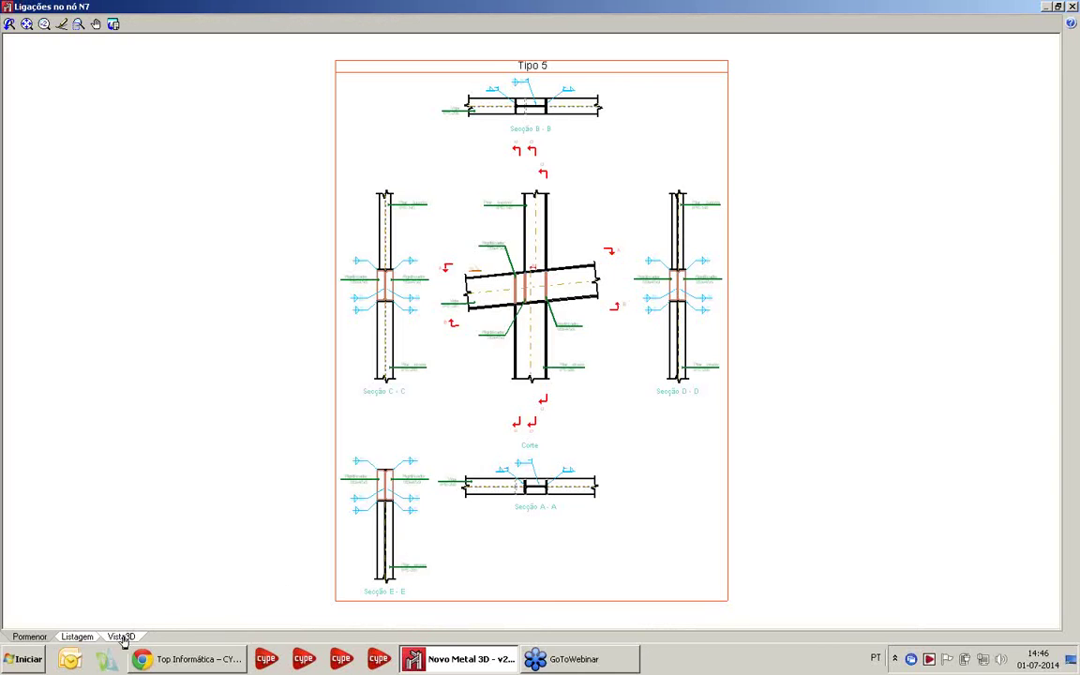
click(121, 637)
mouse_move(482, 465)
mouse_down()
mouse_move(560, 481)
mouse_move(691, 416)
mouse_up()
drag(525, 417, 646, 453)
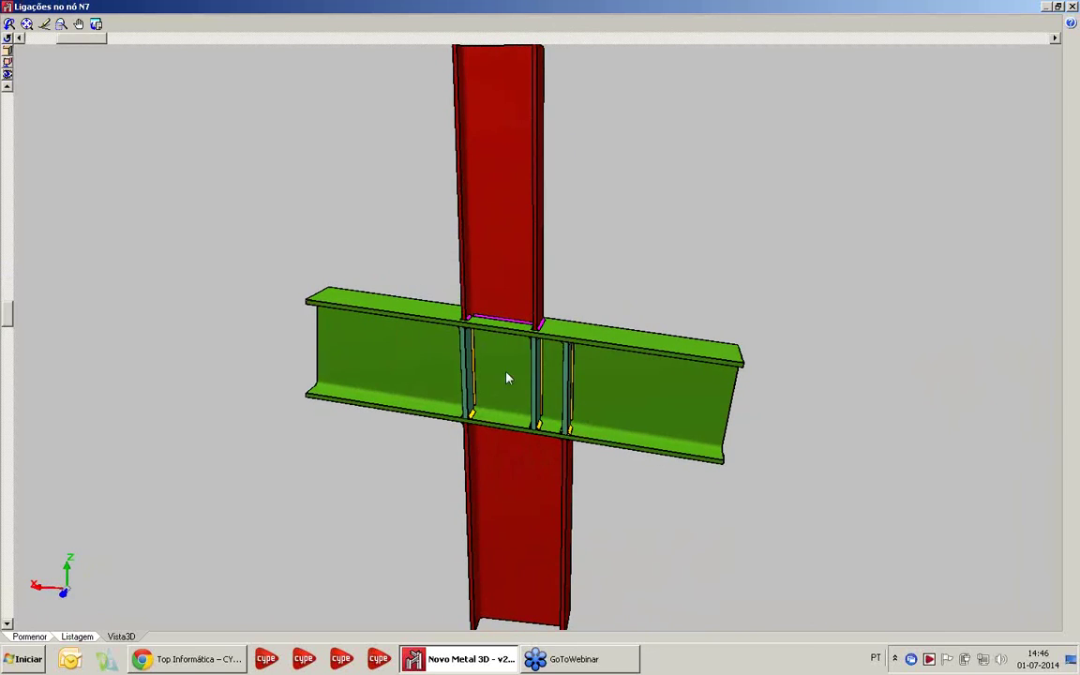
drag(517, 386, 389, 424)
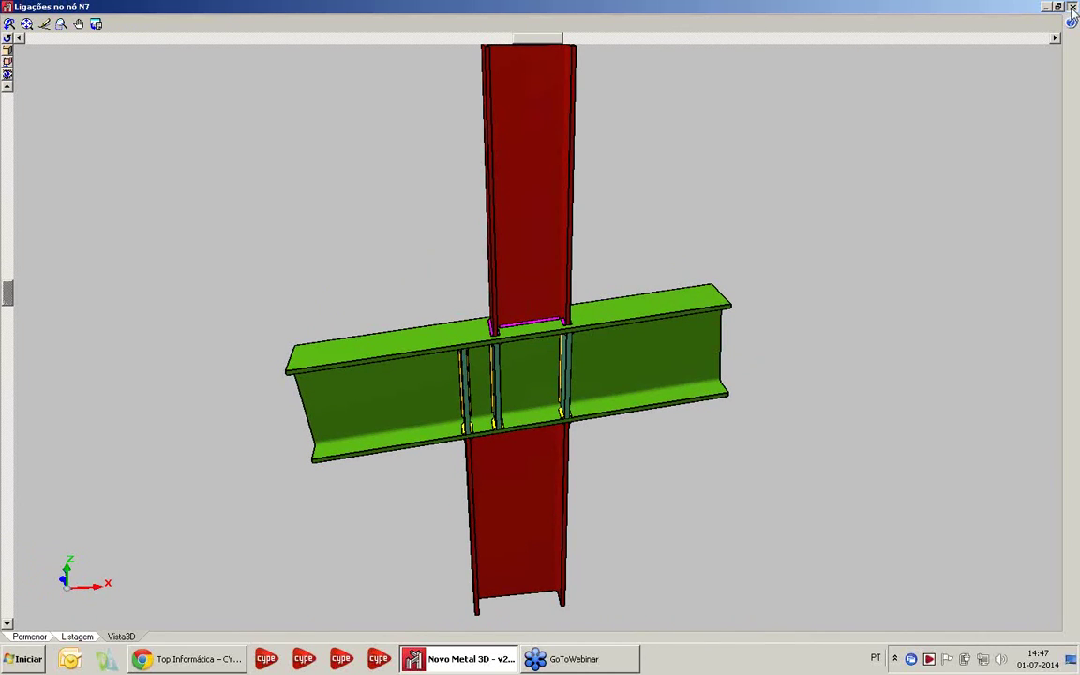
click(1071, 7)
Open the welded connection detail at node N2, examine the beam-to-column joint in 3D, and close it
click(335, 395)
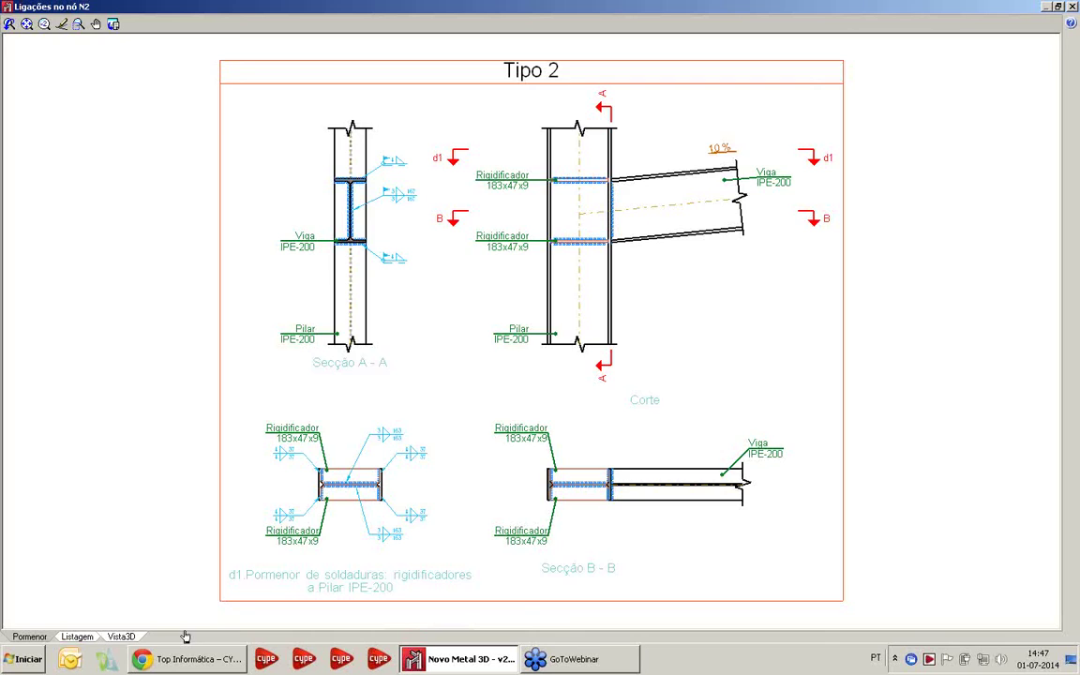
click(129, 639)
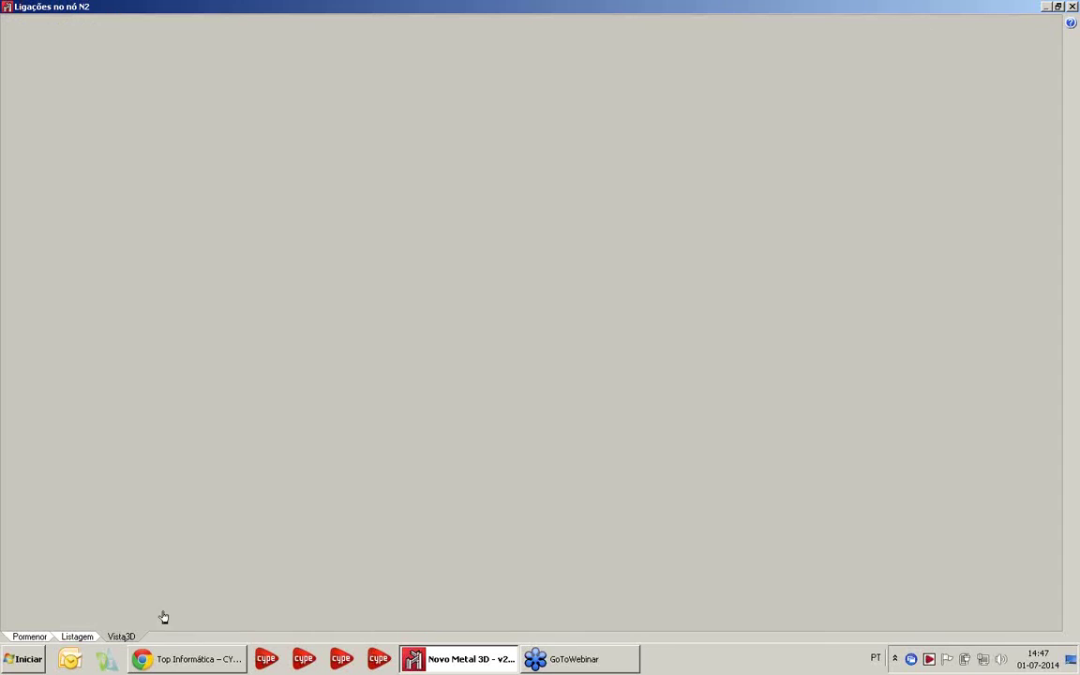
drag(560, 434, 588, 391)
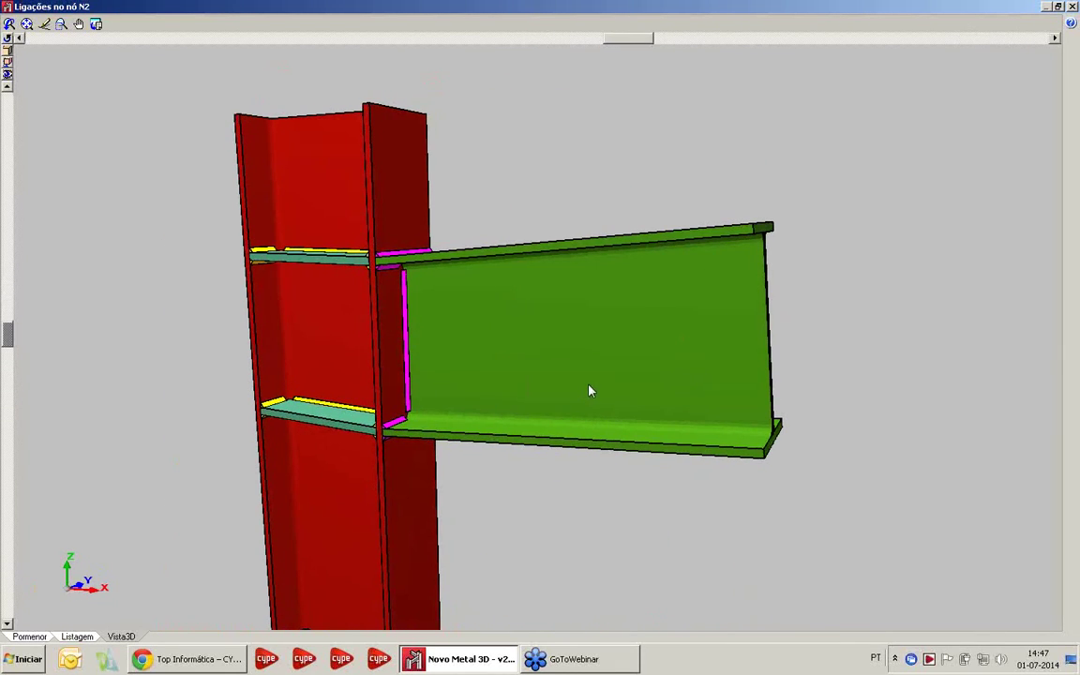
click(1071, 7)
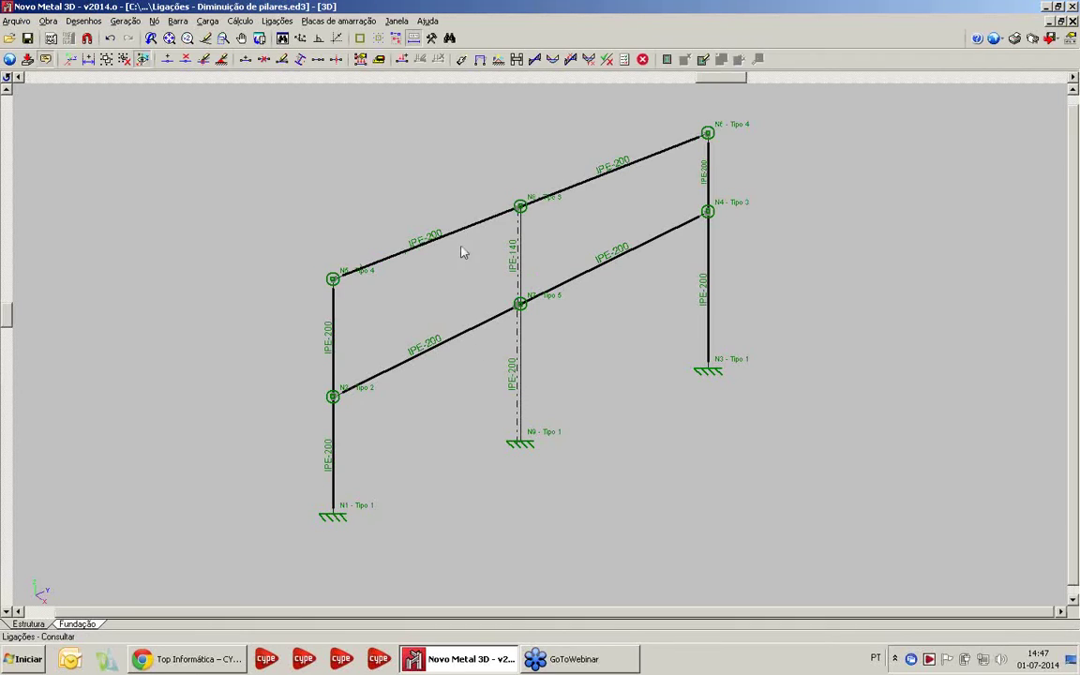
Reopen the connection detail at node N7, inspect the stiffeners between the two columns in 3D, and close it
mouse_move(523, 208)
scroll(540, 345, up, 4)
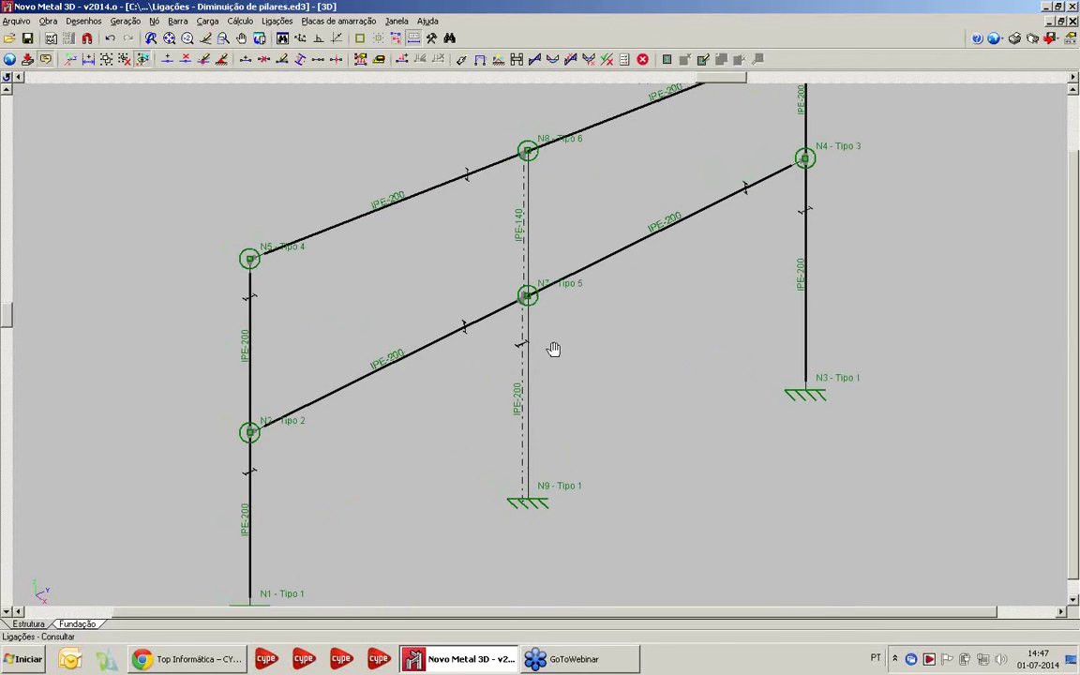
scroll(557, 361, down, 3)
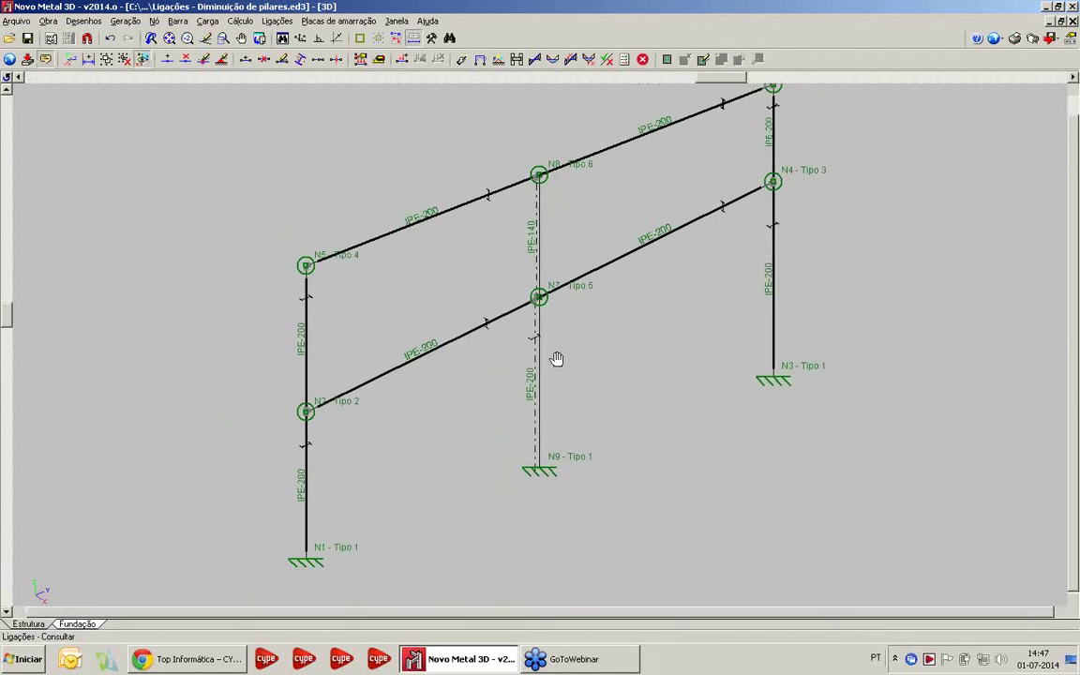
mouse_move(300, 422)
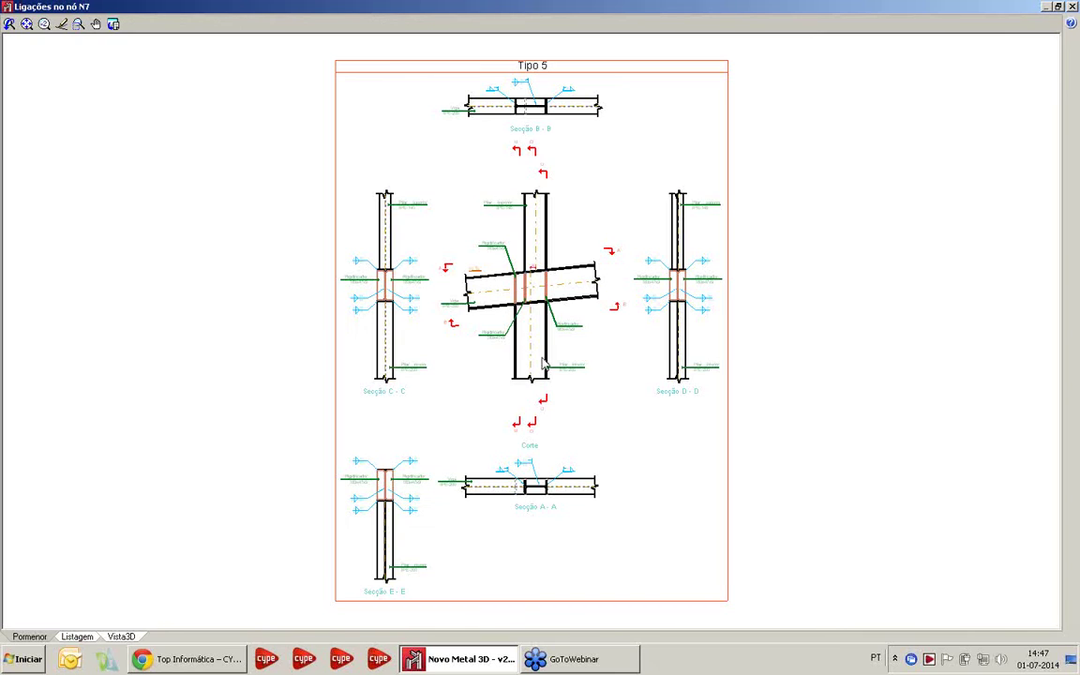
click(123, 636)
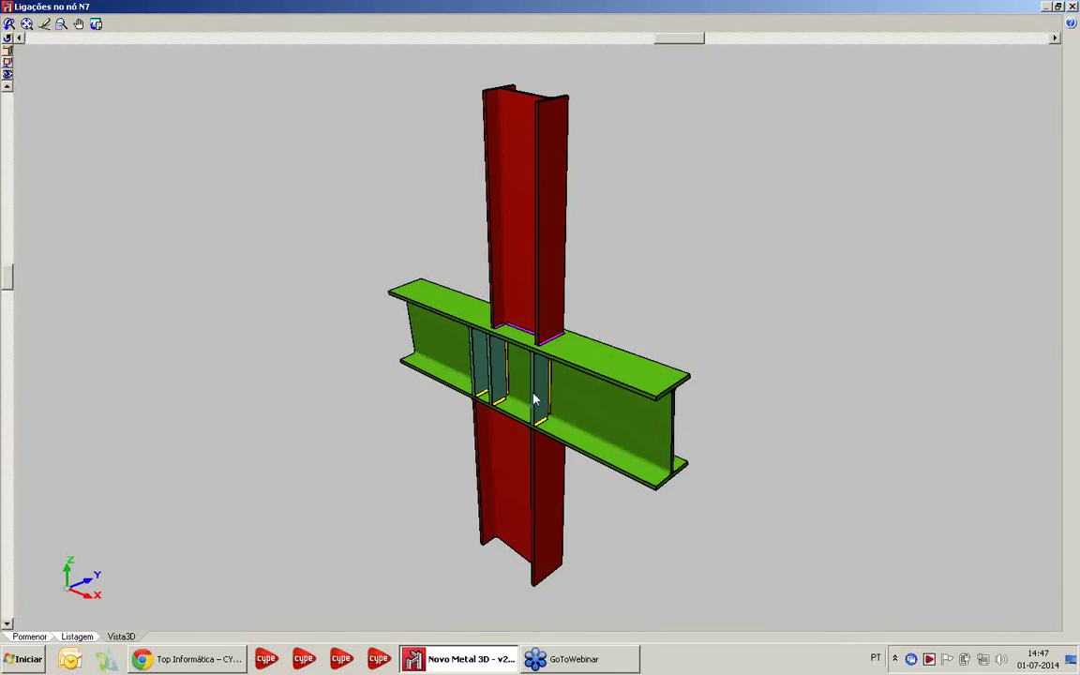
middle_drag(481, 360, 543, 494)
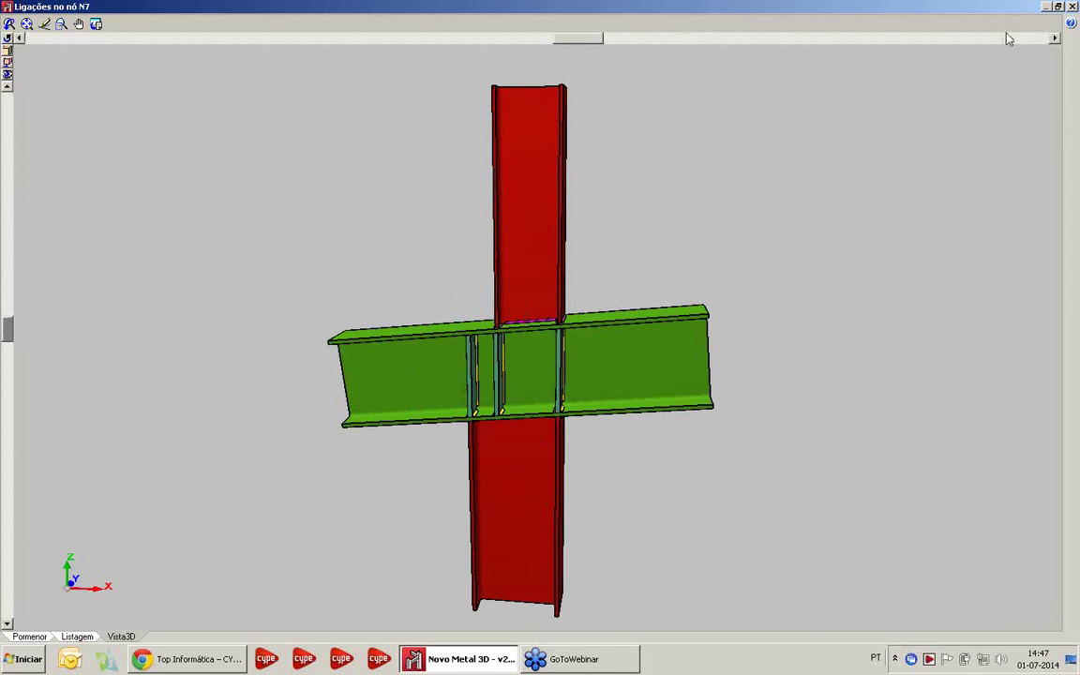
click(1071, 6)
Open the project Ligações 5 from the Webinar - Ligações folder
click(16, 20)
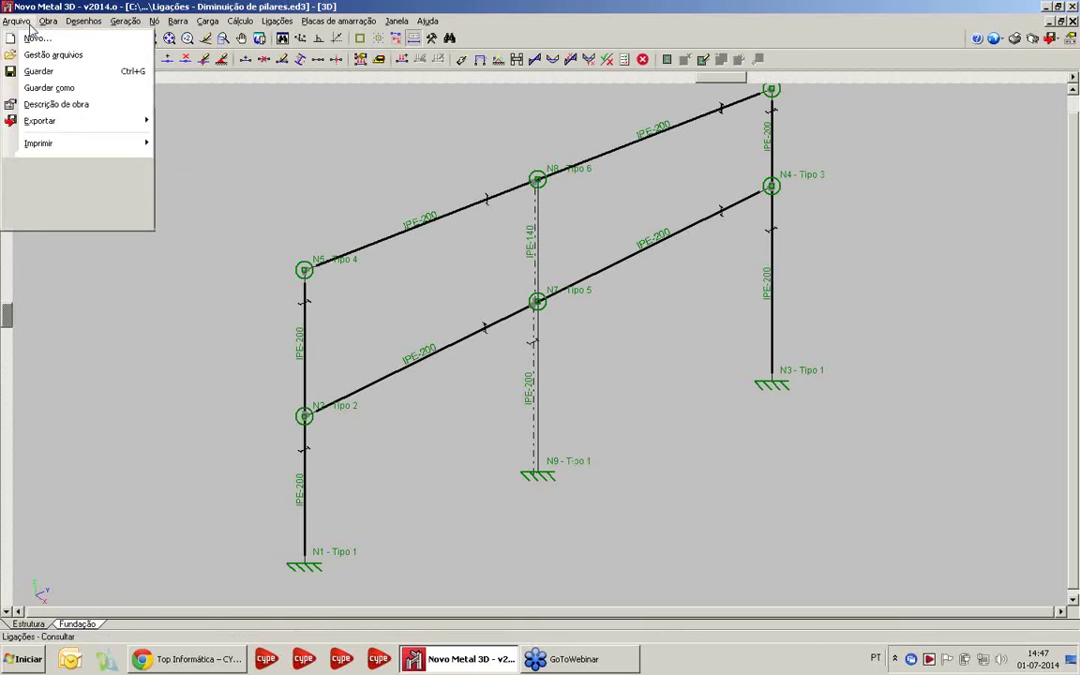
click(42, 54)
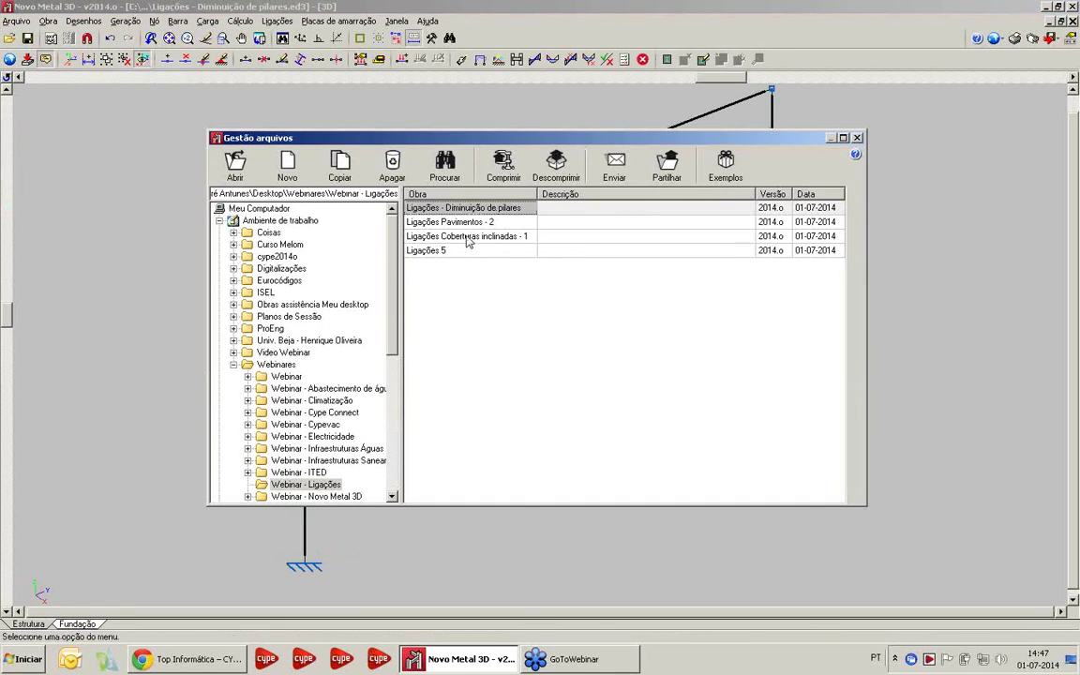
double_click(450, 252)
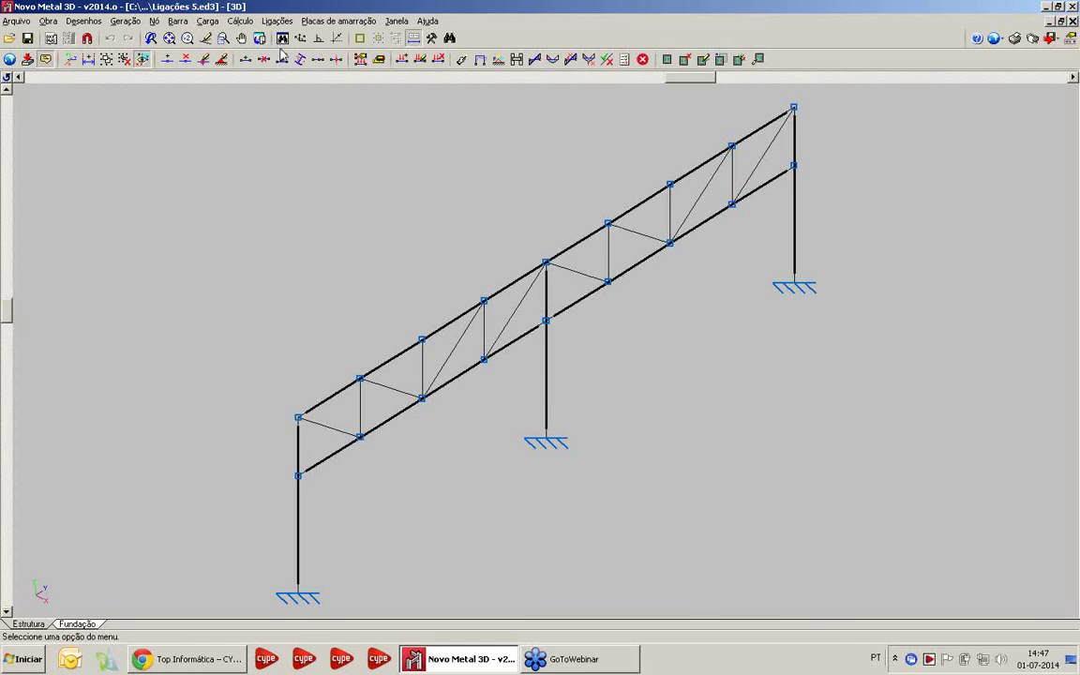
Consult the tubular truss connection at node N3, examine the post and diagonal welds in 3D, and close the detail
click(276, 21)
click(300, 77)
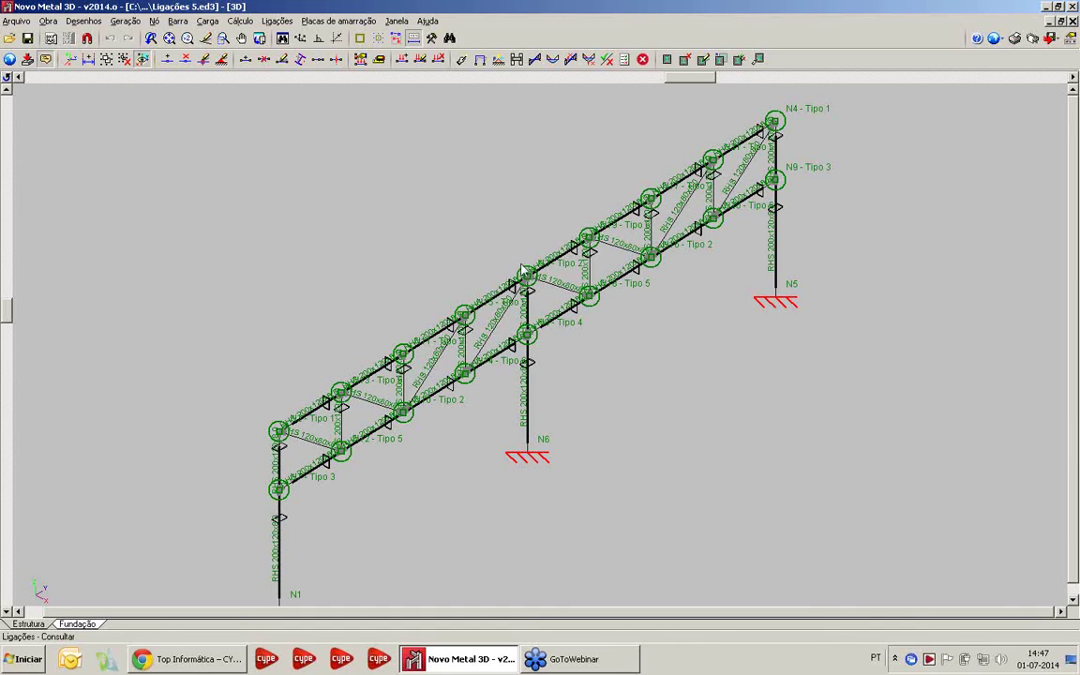
mouse_move(524, 276)
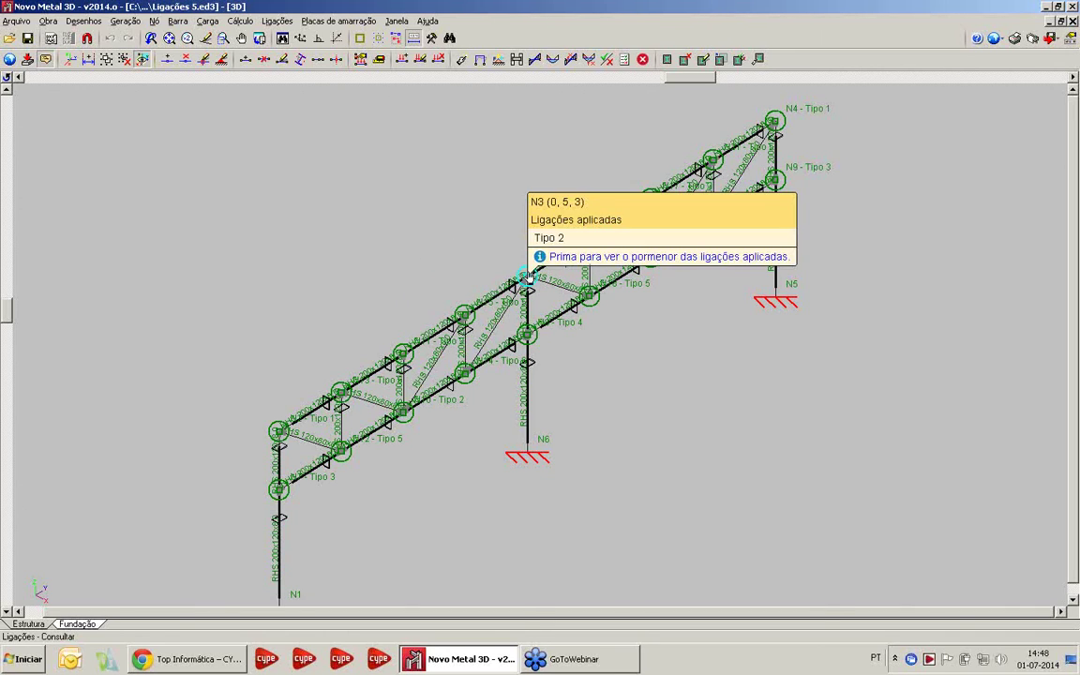
click(528, 277)
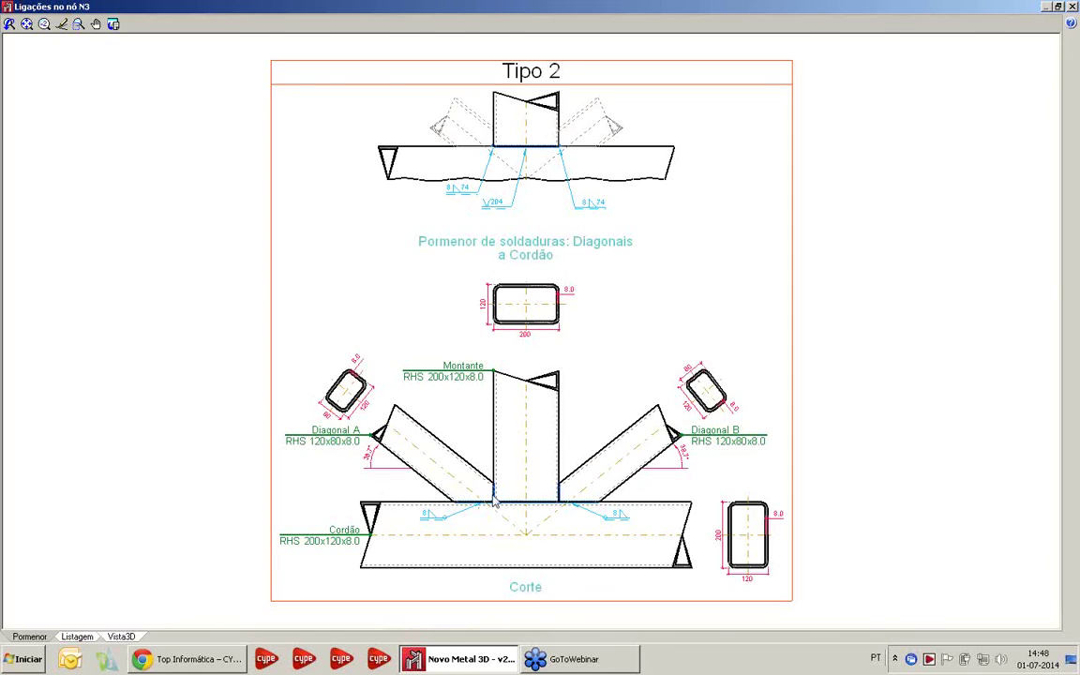
click(126, 636)
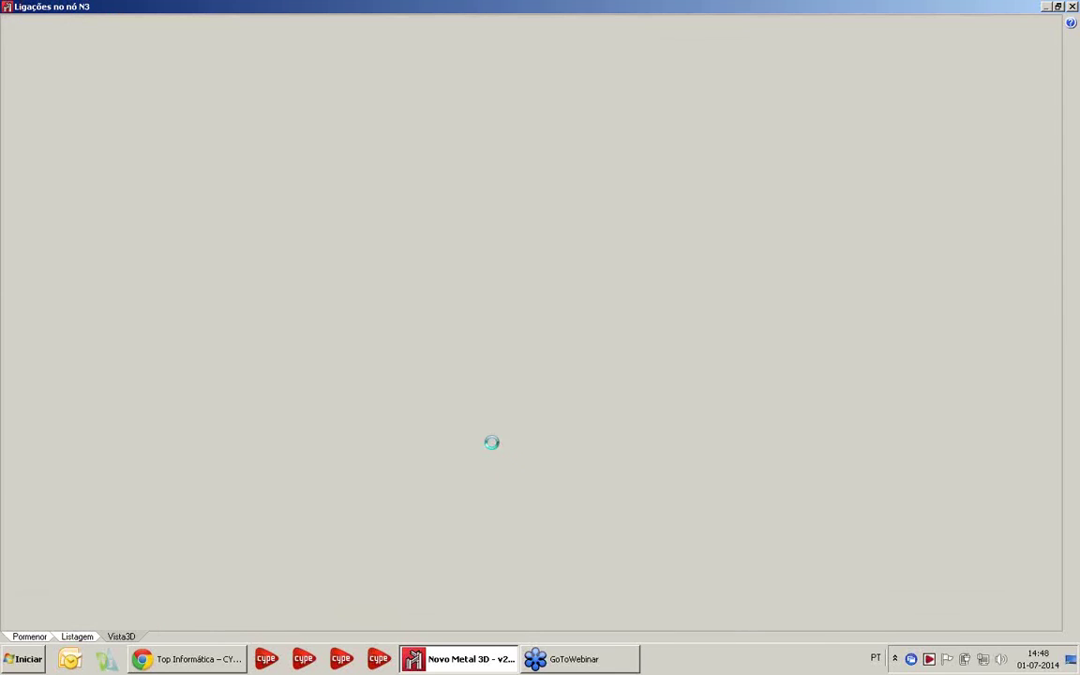
drag(586, 378, 638, 400)
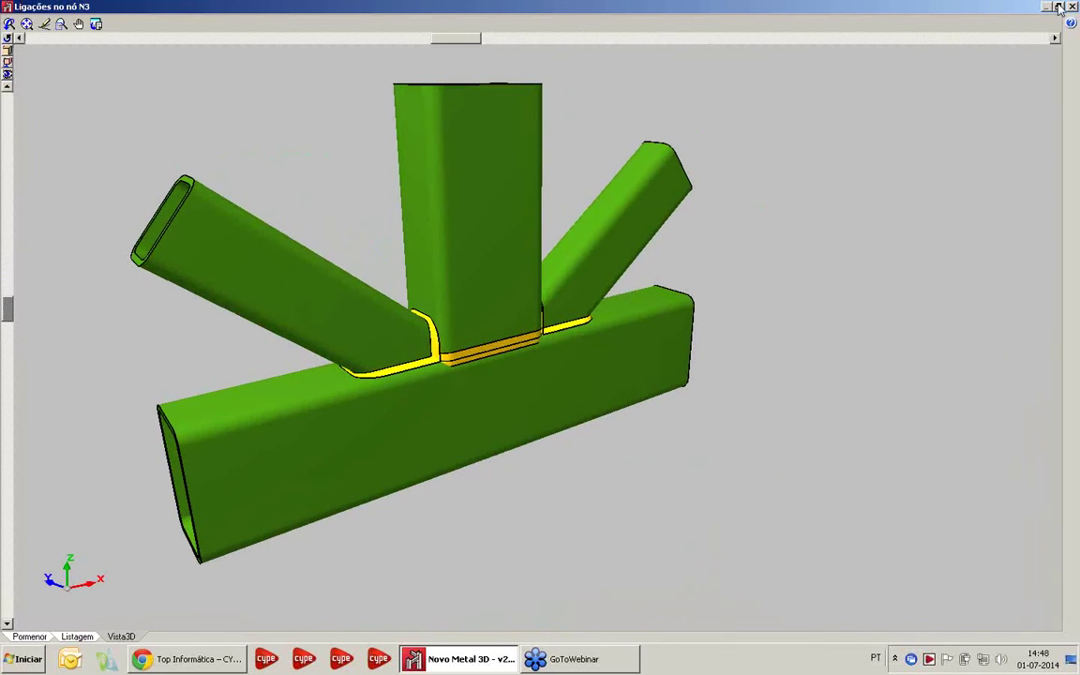
click(1071, 6)
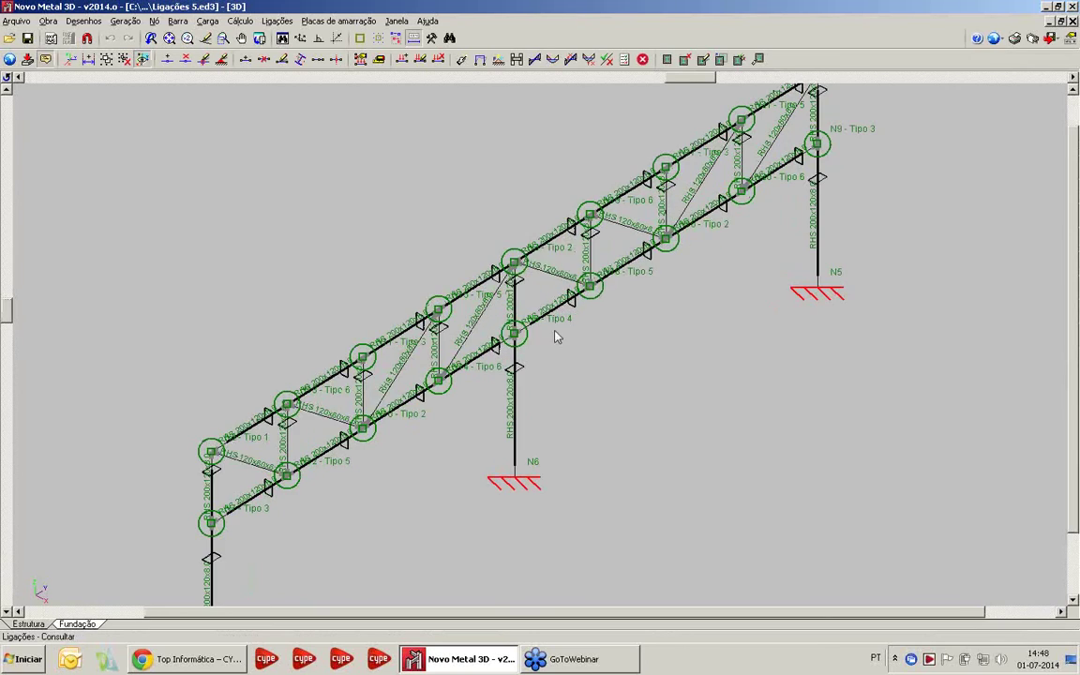
Consult the tubular connection at node N8, examine the two posts welded to the chord in 3D, and close the detail
click(513, 333)
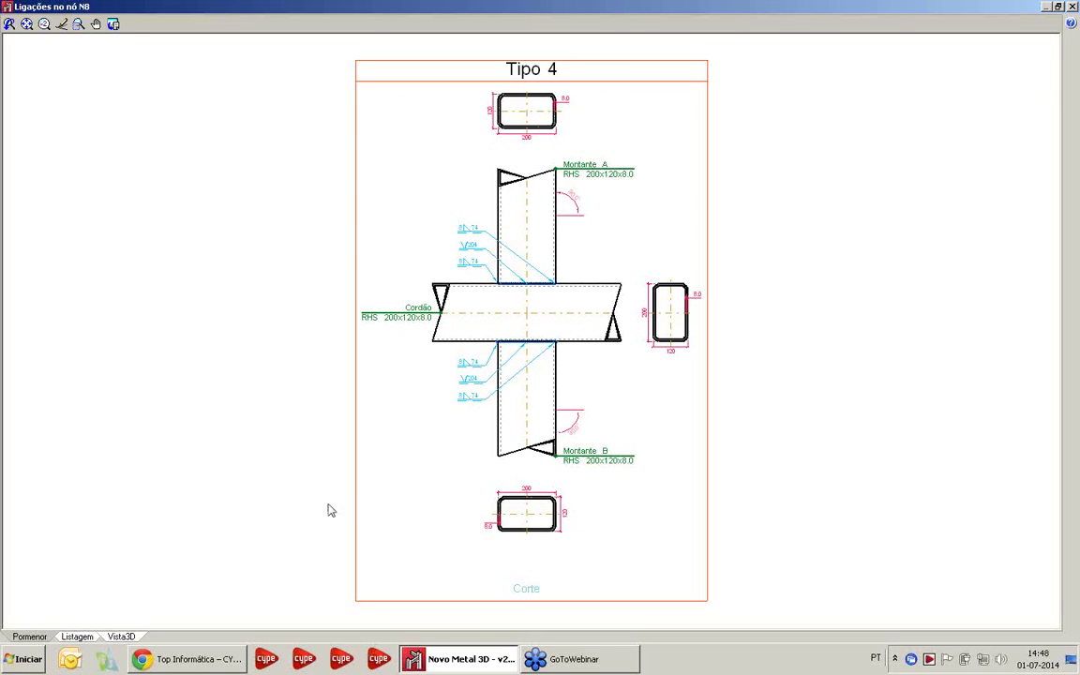
click(131, 637)
drag(500, 395, 698, 360)
click(1071, 6)
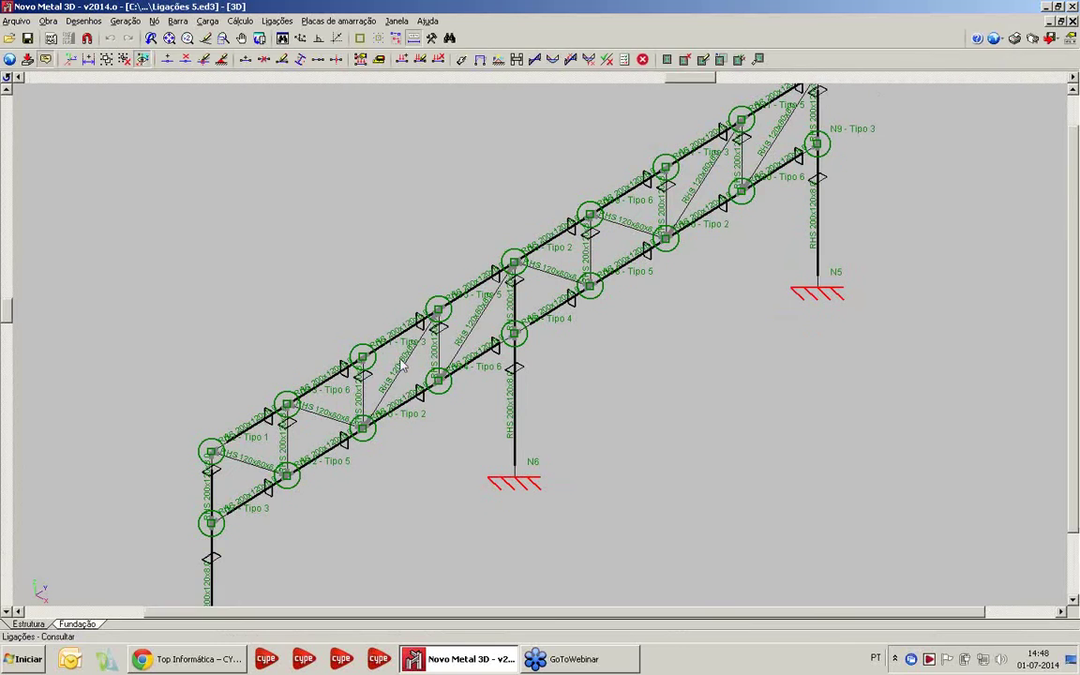
Consult the connection at node N2, examine the post, diagonal and chord end plate welds in 3D, and close the detail
middle_drag(220, 444, 280, 336)
click(272, 343)
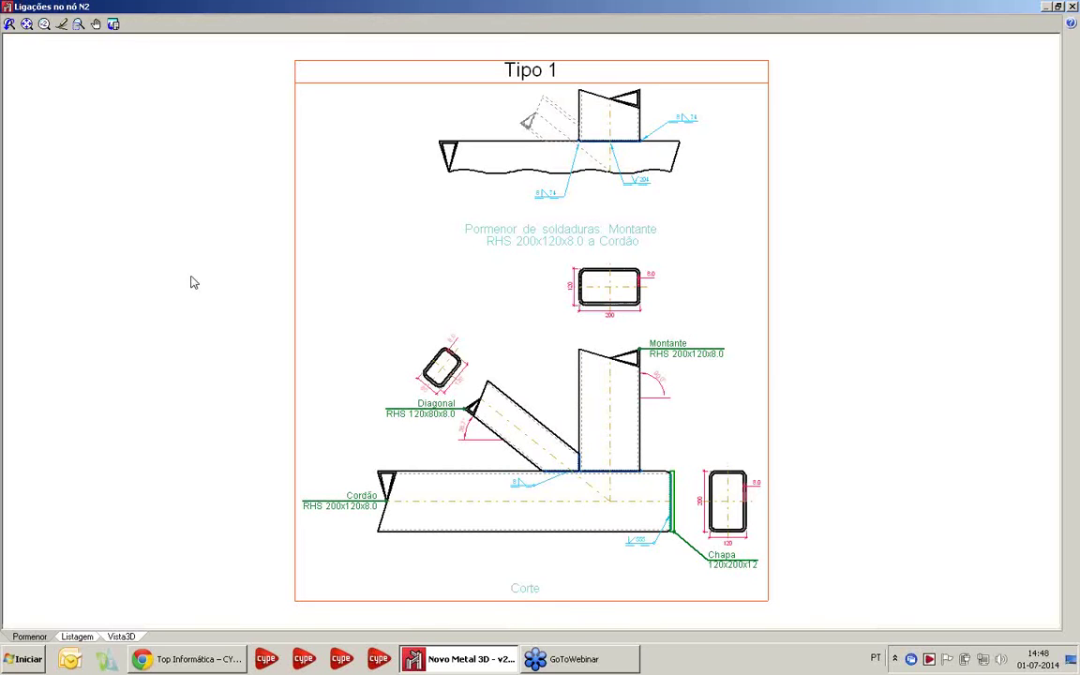
click(125, 636)
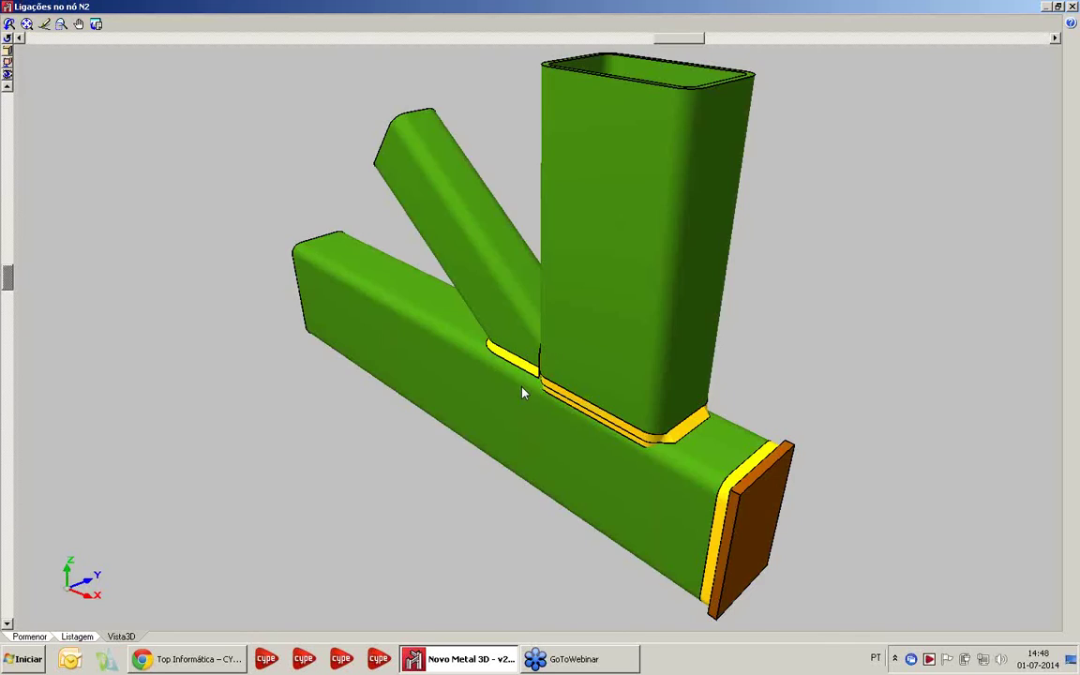
drag(523, 393, 407, 359)
click(1073, 6)
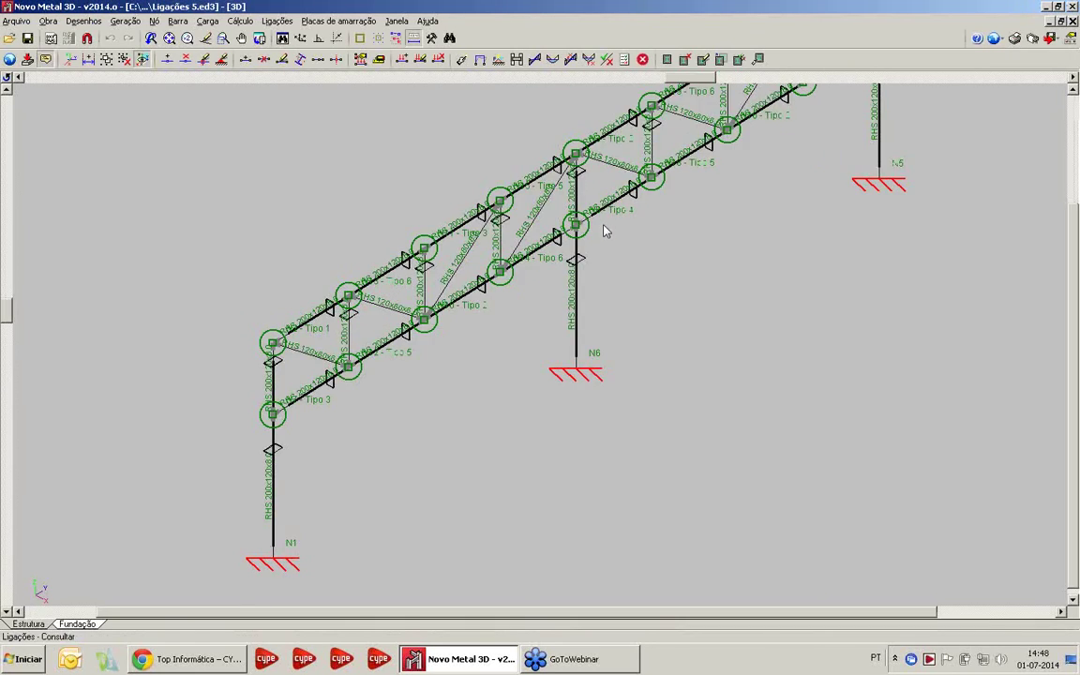
Close the Ligações 5 project and exit Novo Metal 3D without saving
scroll(603, 230, down, 2)
middle_drag(572, 281, 533, 346)
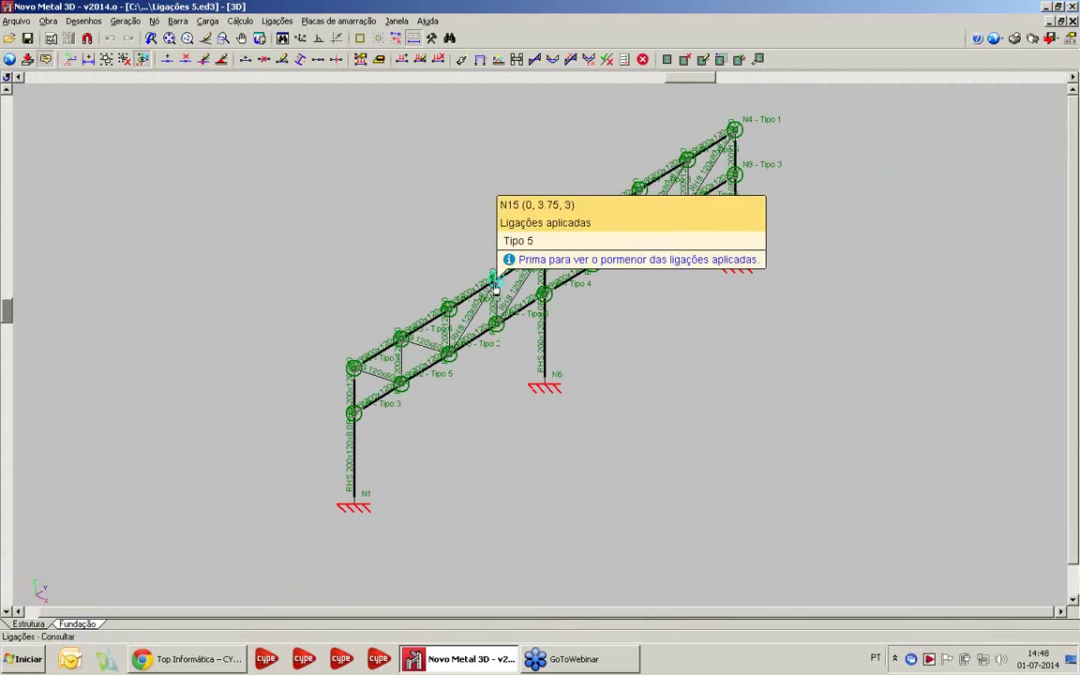
click(1075, 7)
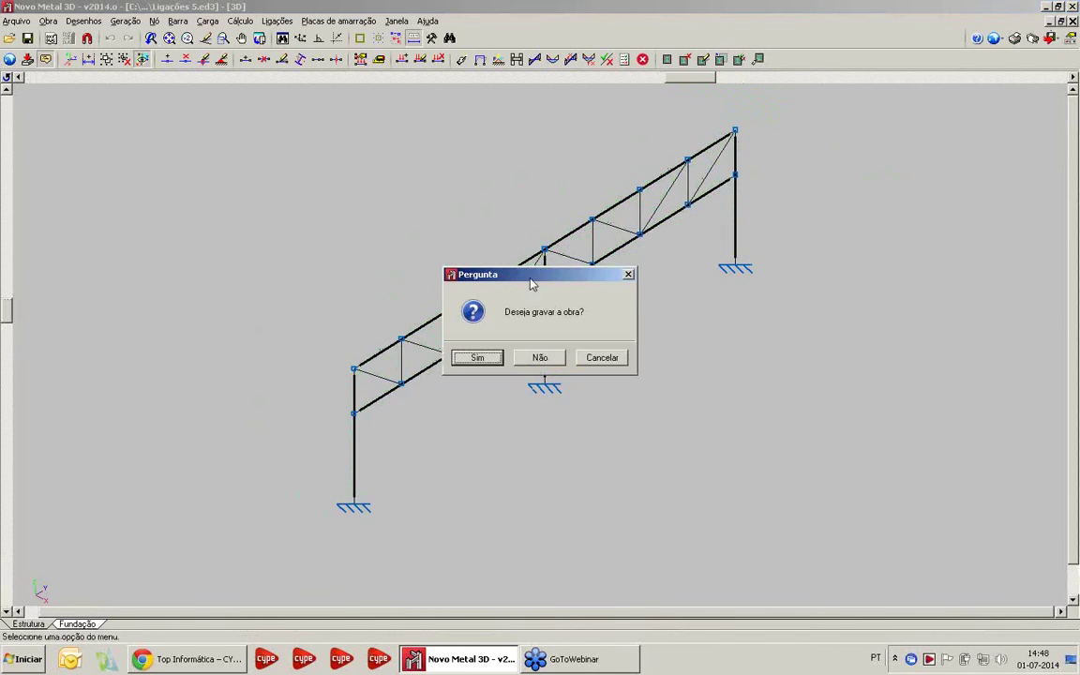
click(532, 359)
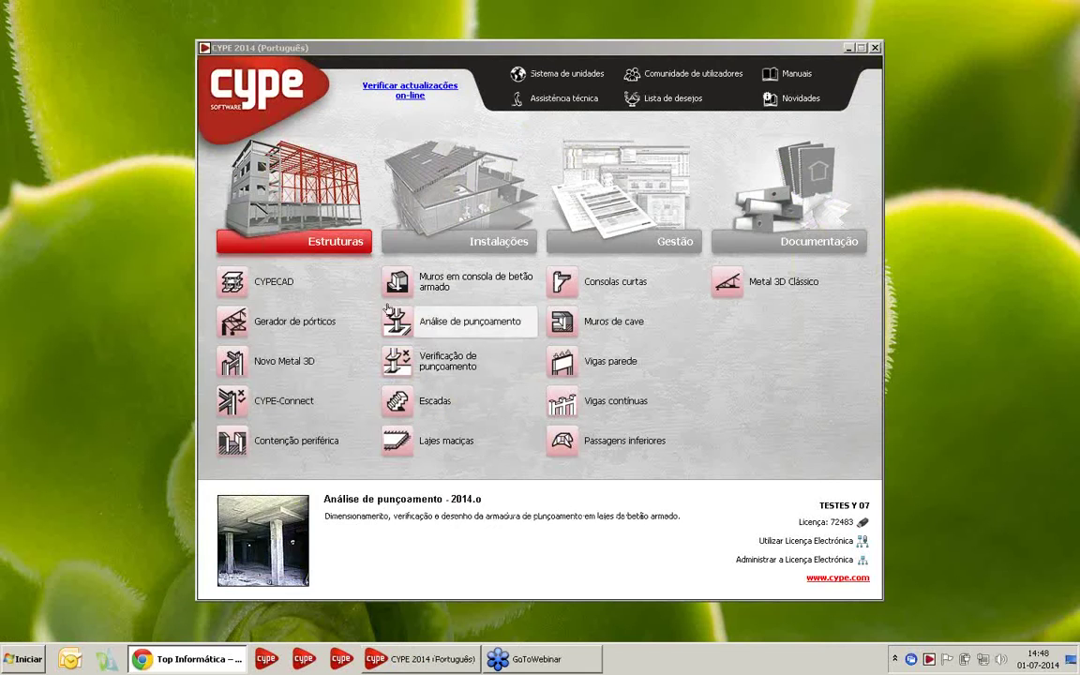
Switch to CYPECAD, open the project Ligações Cypecad, and close its calculation error report
click(334, 296)
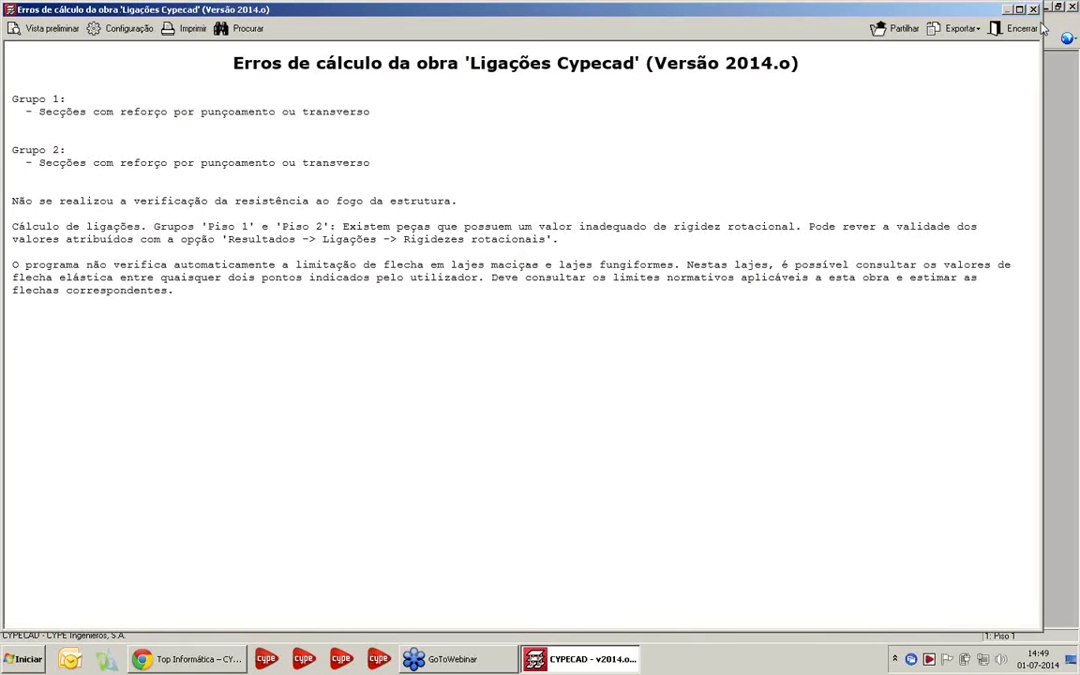
click(1041, 28)
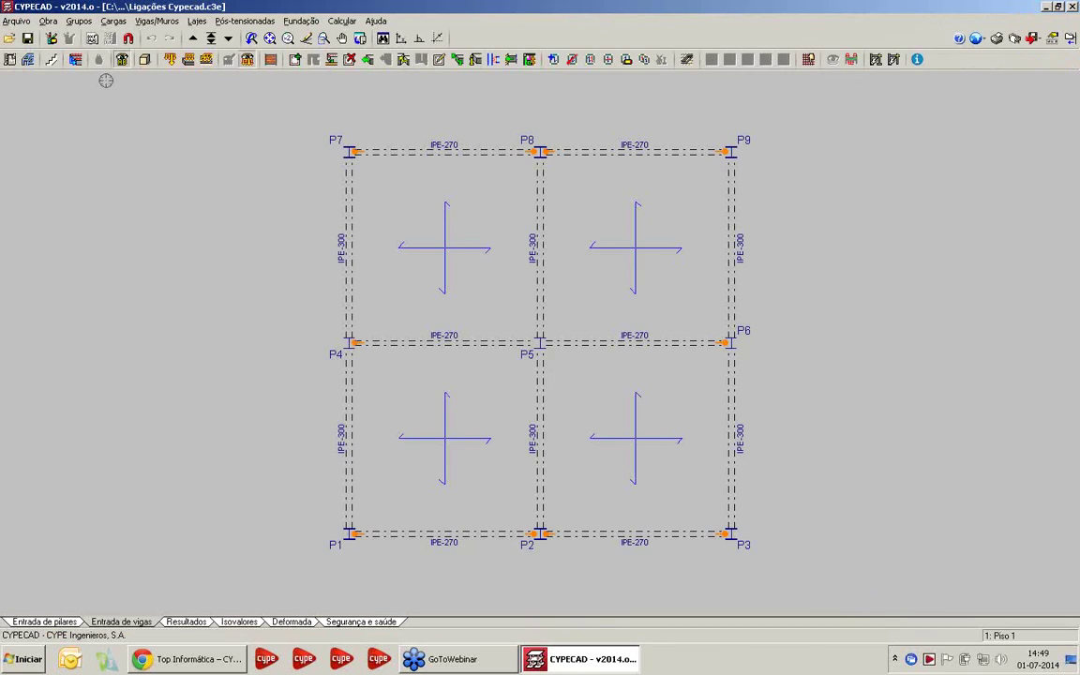
Examine the two-storey steel building from several angles in the 3D model and close the view
click(145, 62)
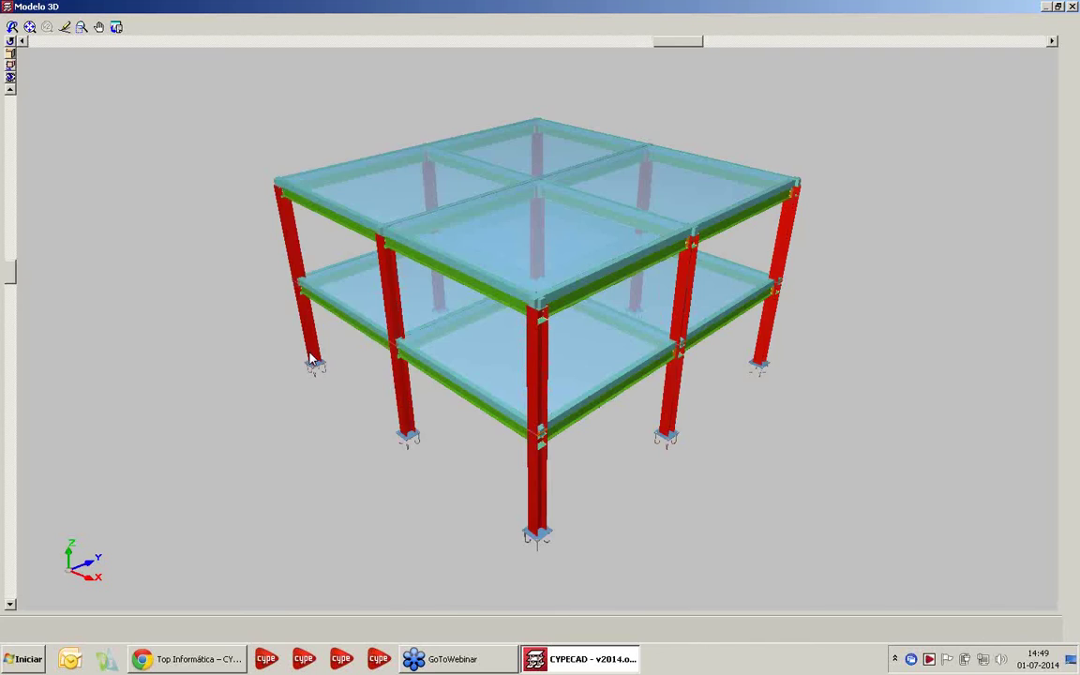
drag(312, 359, 440, 309)
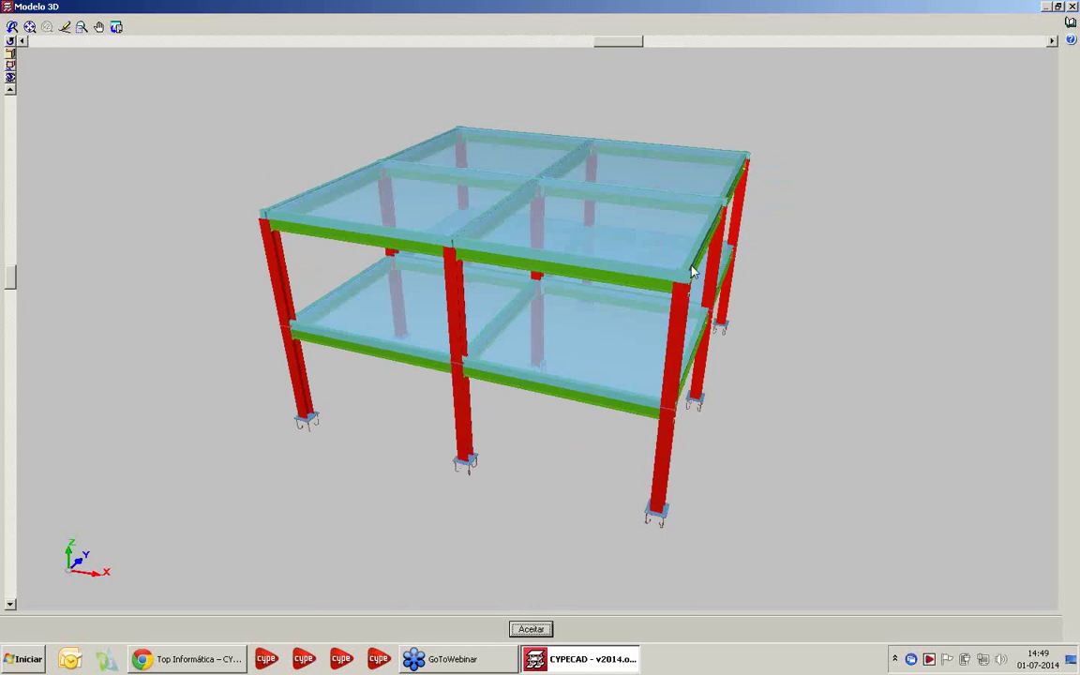
drag(692, 272, 583, 271)
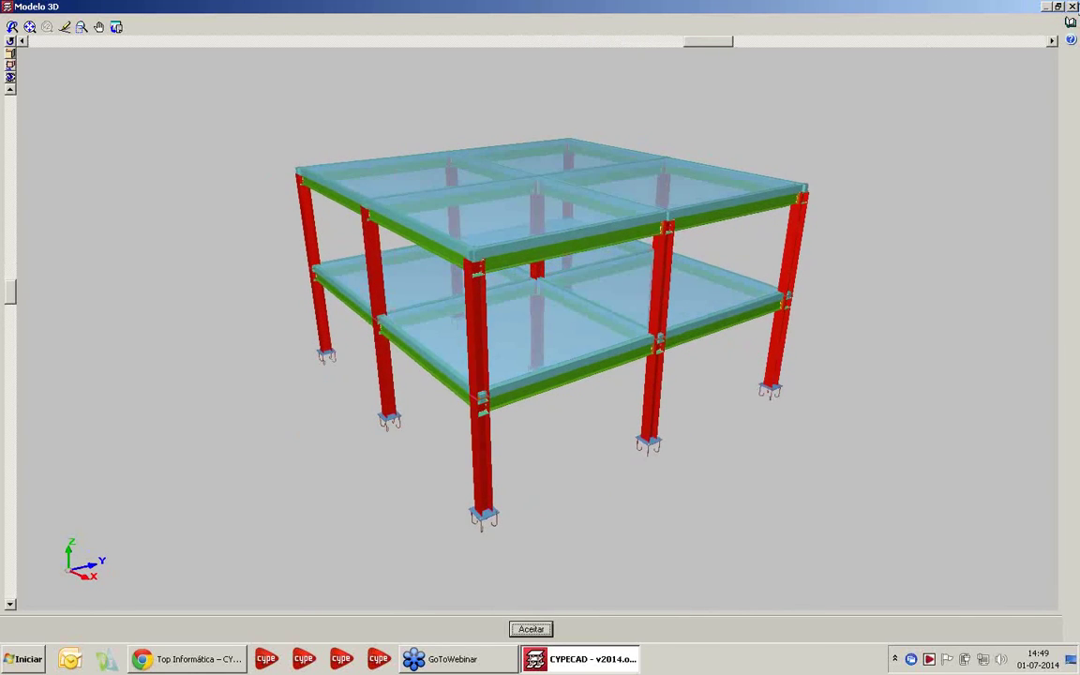
click(1074, 7)
Examine the Piso 1 plan, checking the end conditions of the IPE-270 and IPE-300 beams at the columns
middle_drag(539, 305, 445, 301)
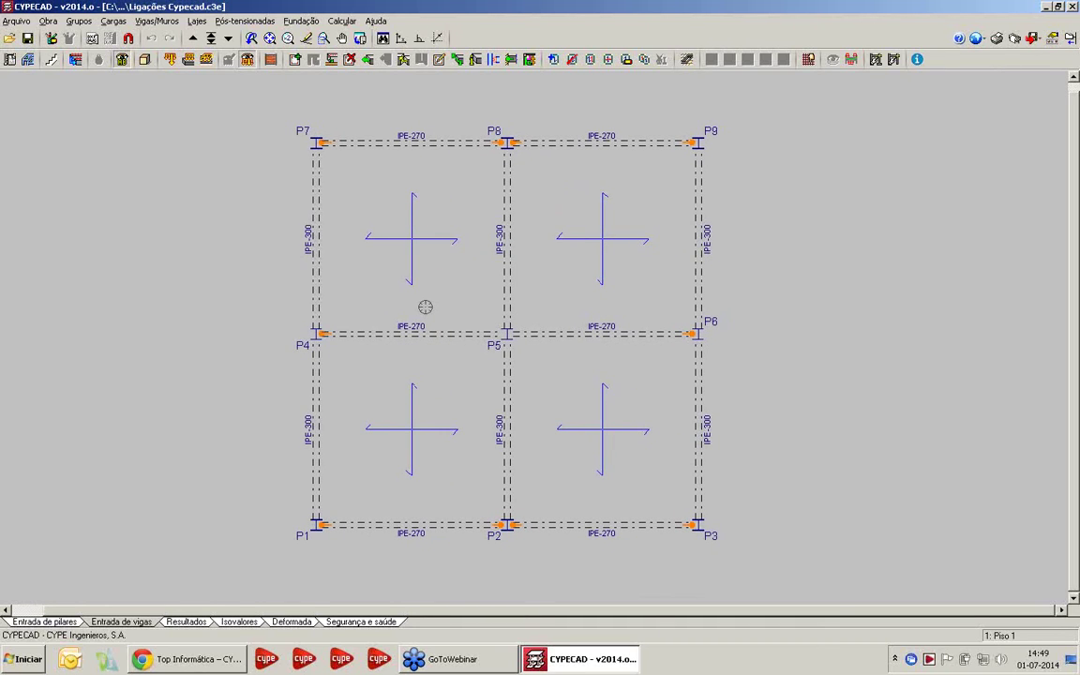
scroll(291, 234, up, 2)
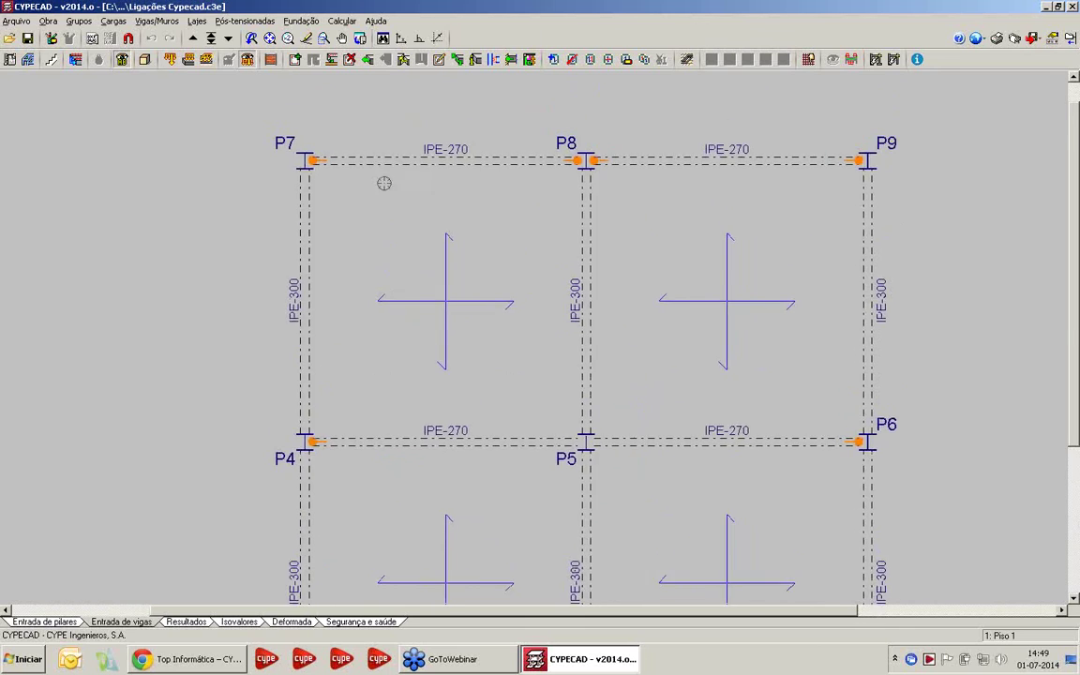
scroll(383, 183, up, 1)
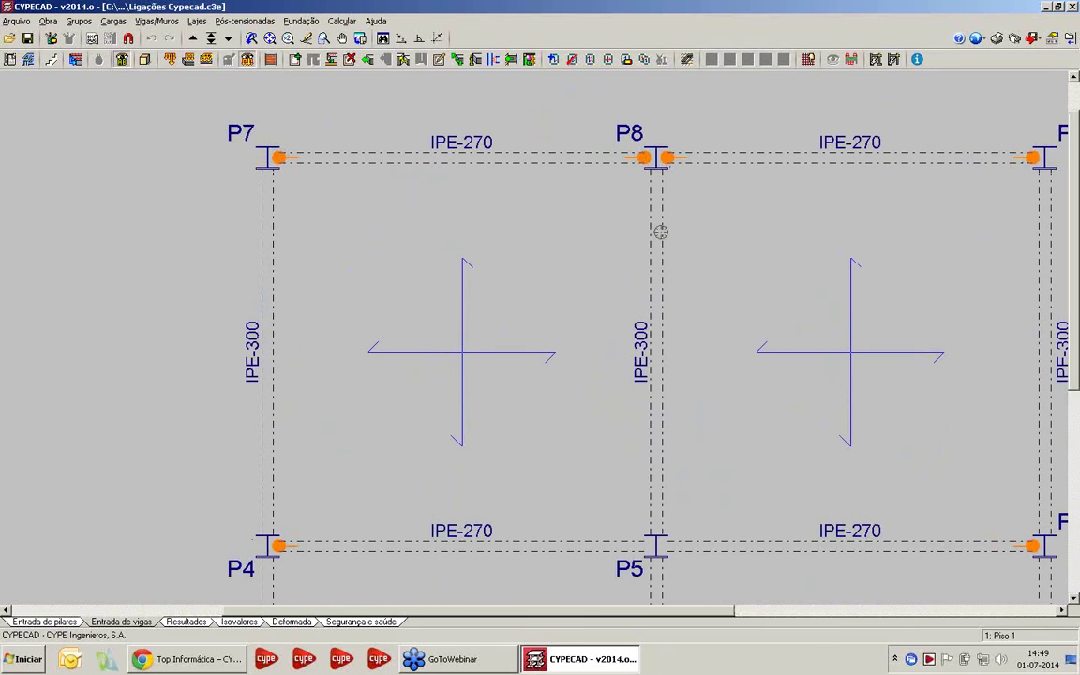
scroll(661, 231, down, 1)
scroll(718, 180, up, 1)
scroll(738, 188, down, 1)
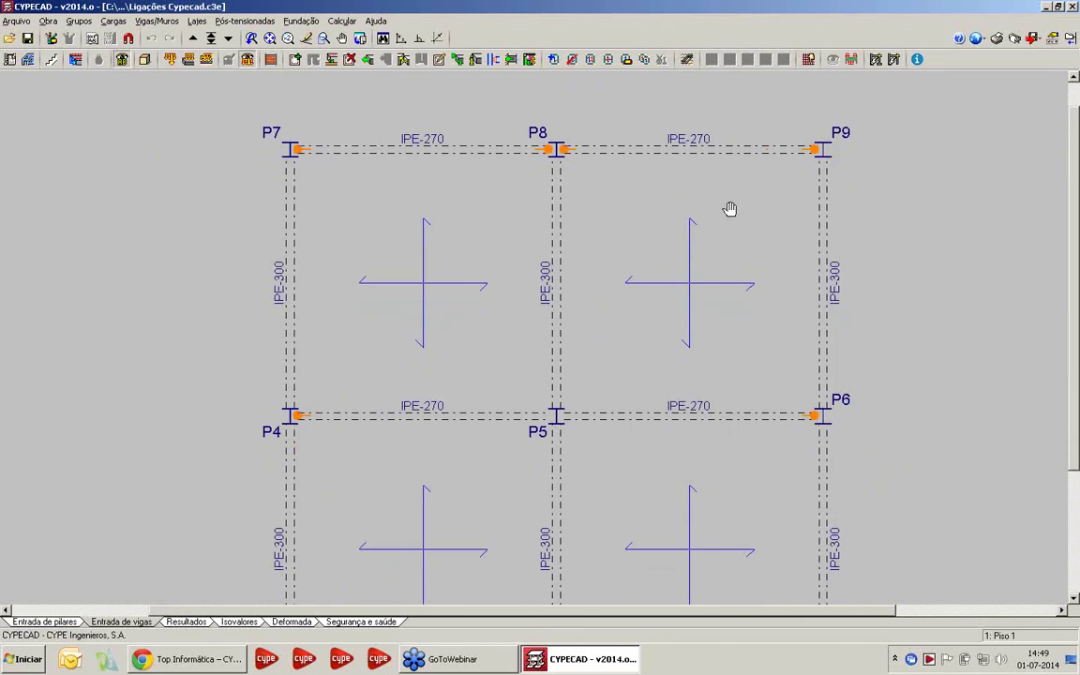
middle_drag(576, 309, 591, 228)
scroll(592, 227, down, 1)
middle_drag(531, 319, 494, 330)
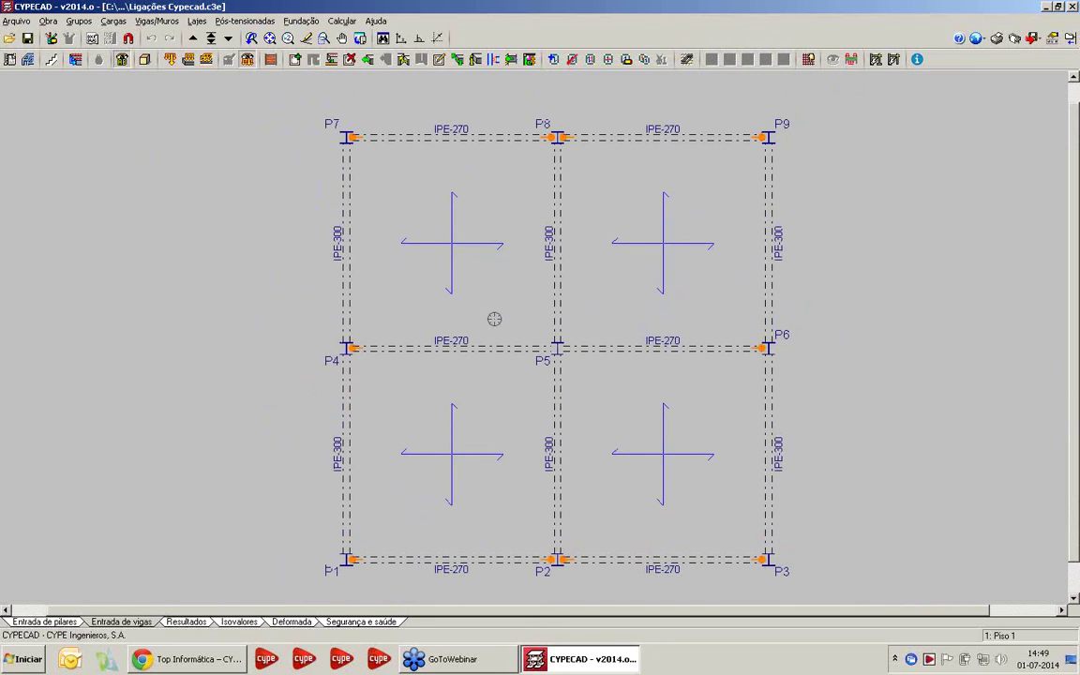
middle_drag(459, 284, 433, 286)
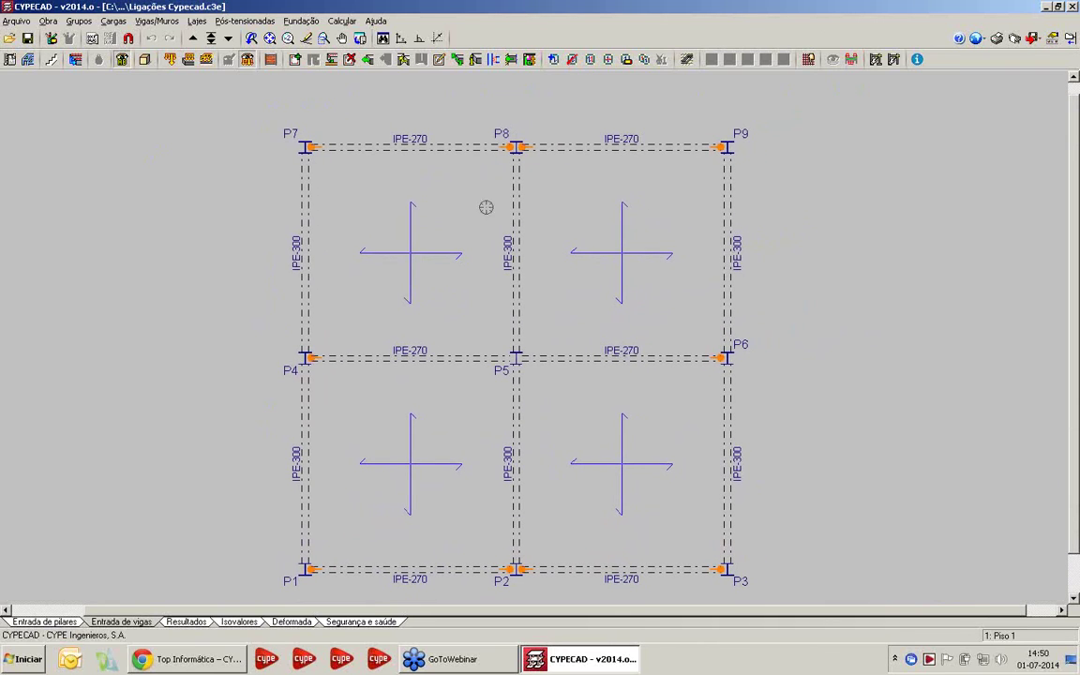
Review the end fixity options for steel beams against the beam ends in plan, and leave the command
click(493, 59)
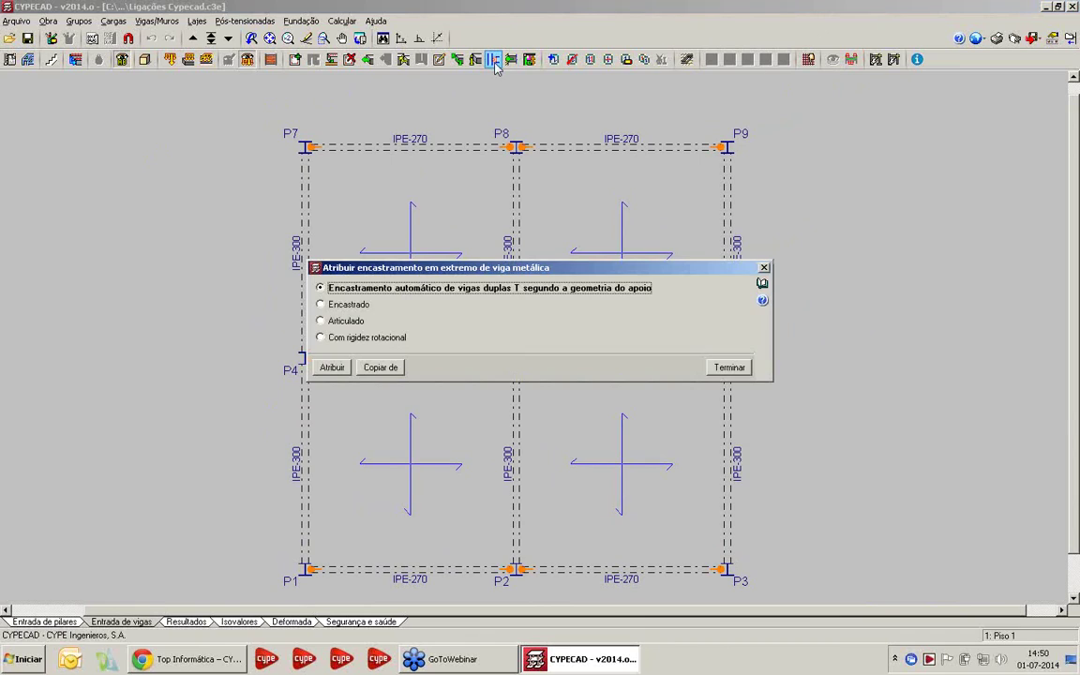
drag(539, 271, 693, 189)
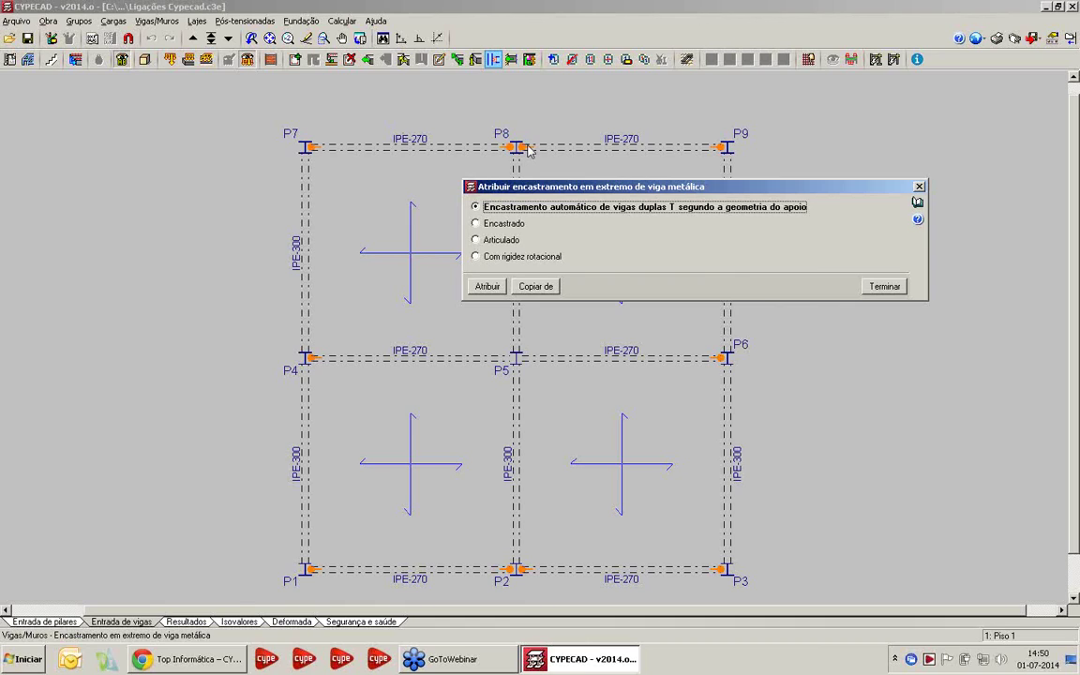
right_click(831, 173)
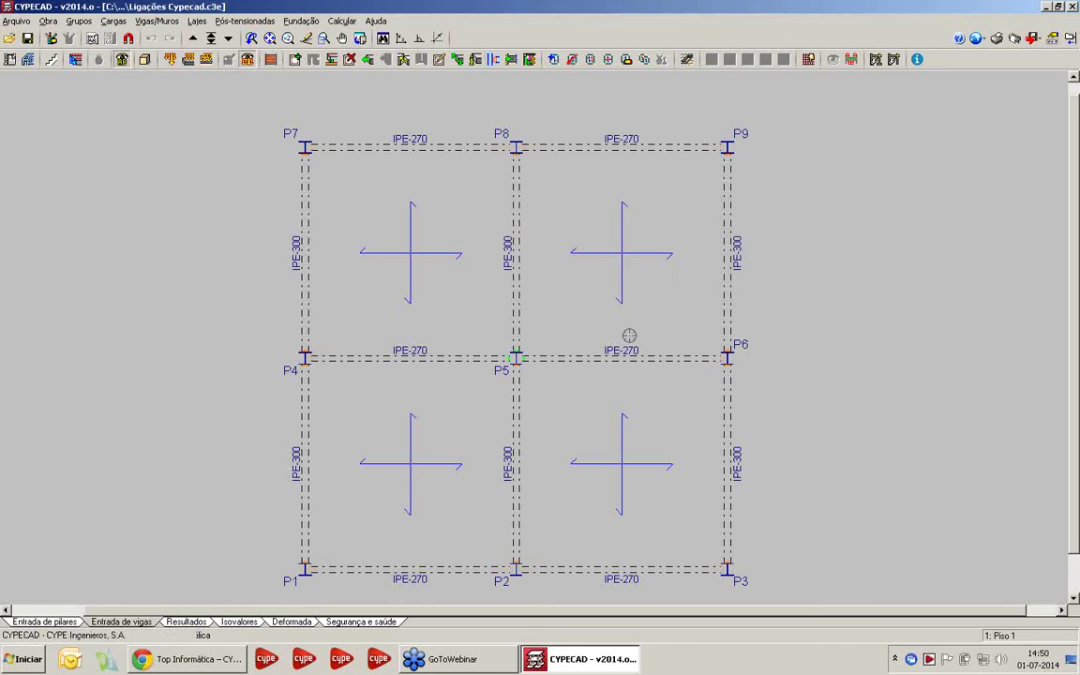
Assign the Encastrado fixity to the IPE-270 beam end at column P5 on the P4 side, check the fixity symbols, and finish
scroll(521, 372, up, 3)
scroll(521, 372, up, 2)
scroll(476, 342, down, 3)
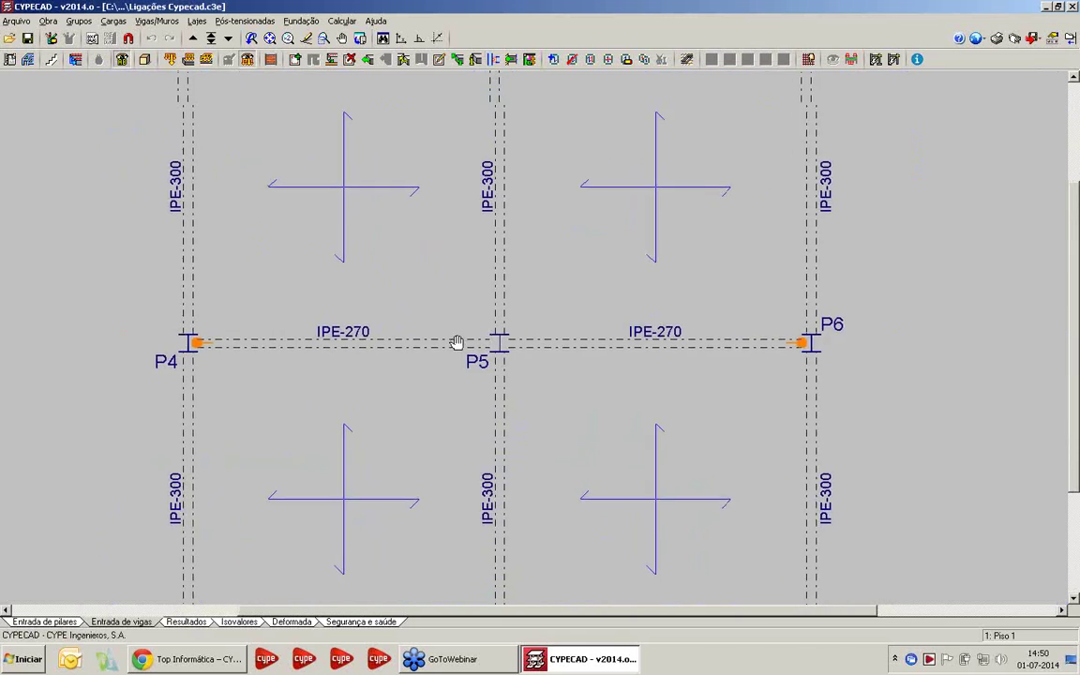
scroll(551, 371, up, 1)
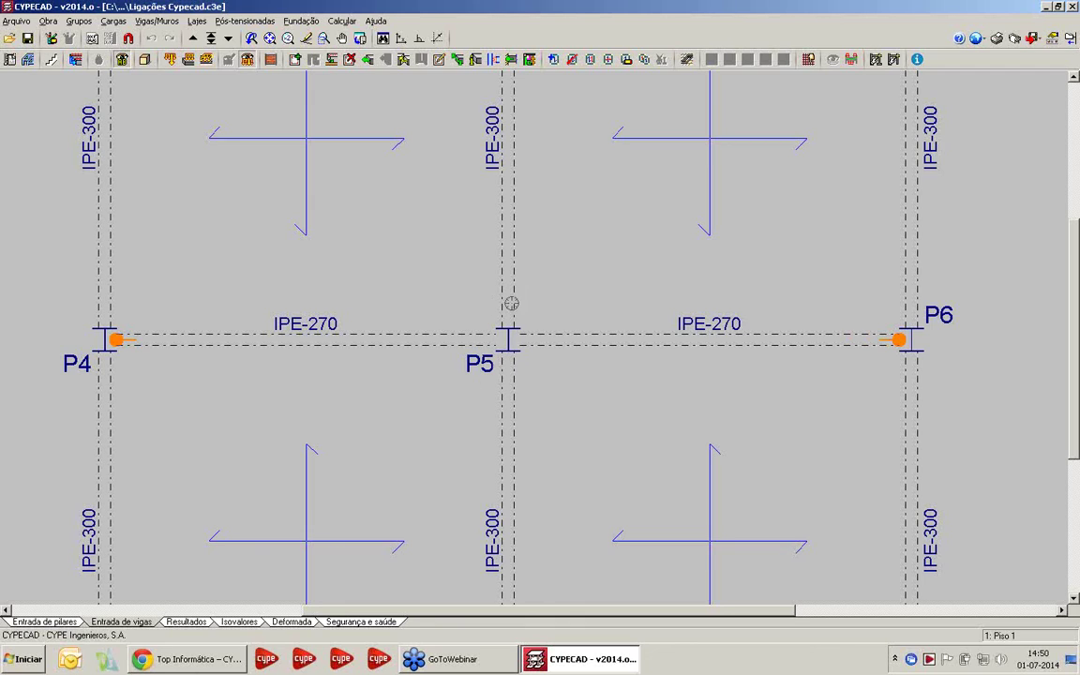
click(493, 60)
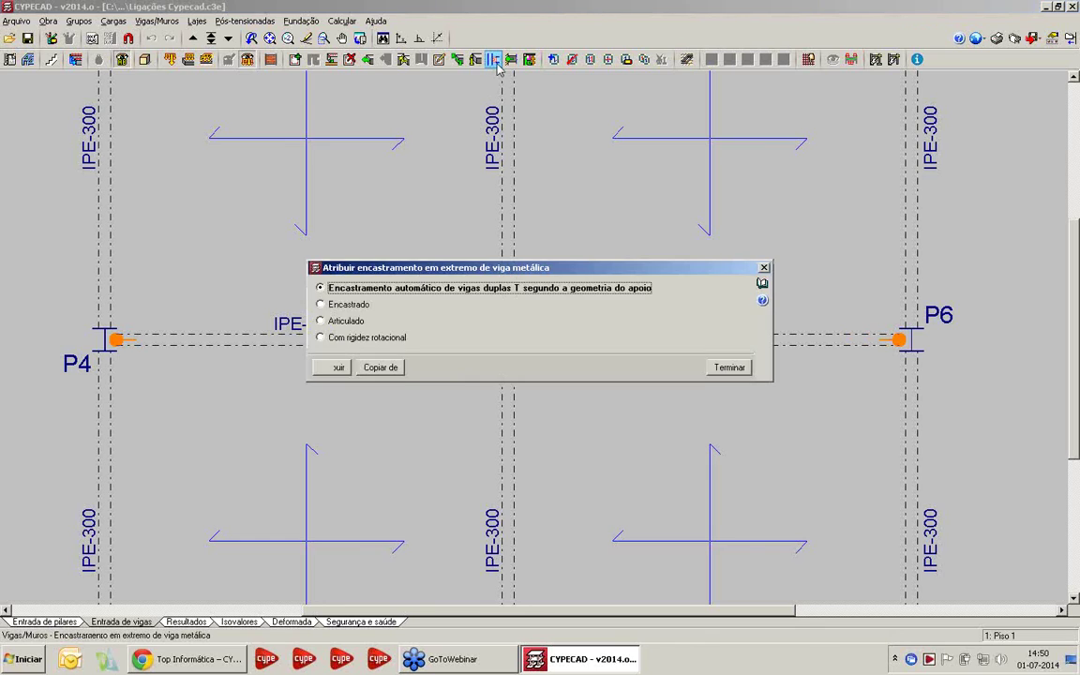
click(349, 305)
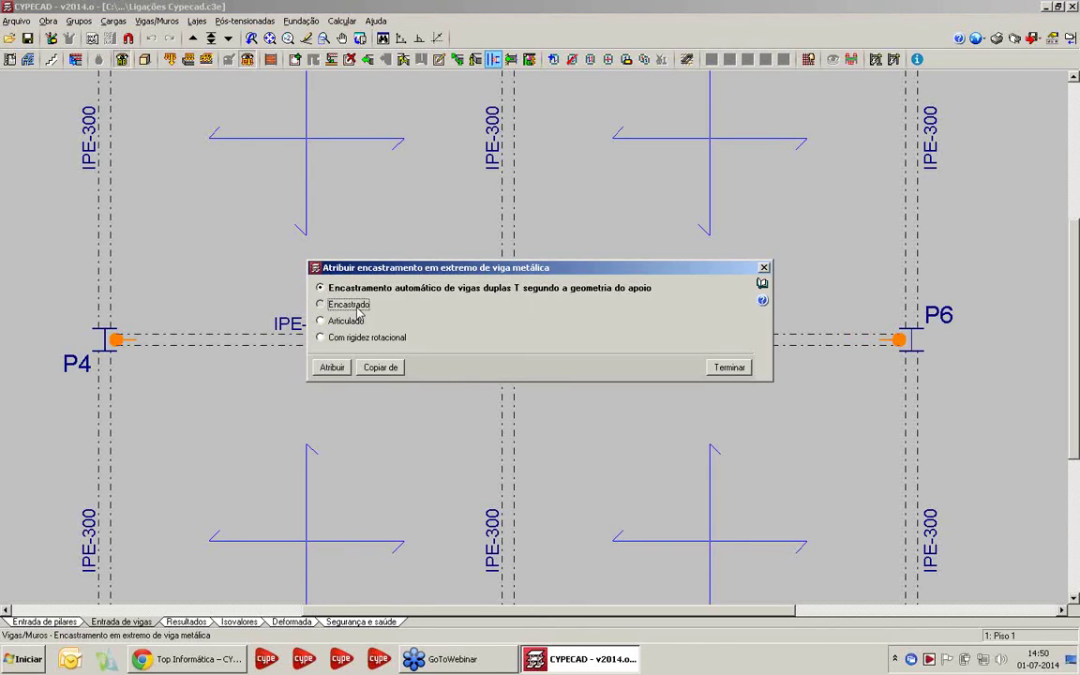
click(332, 366)
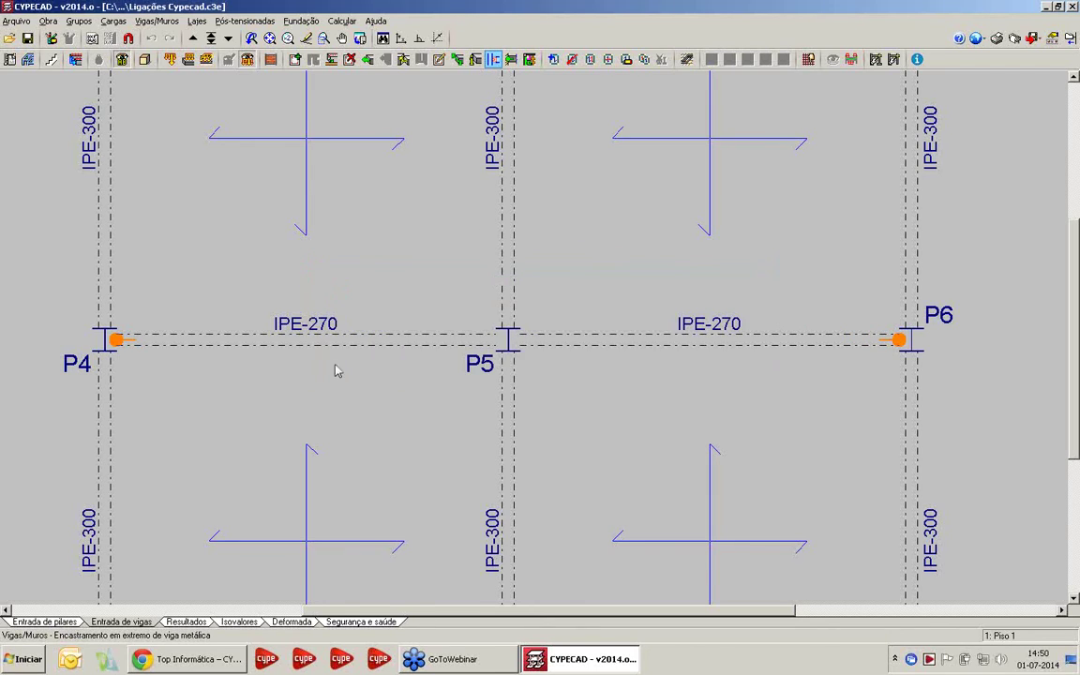
click(491, 345)
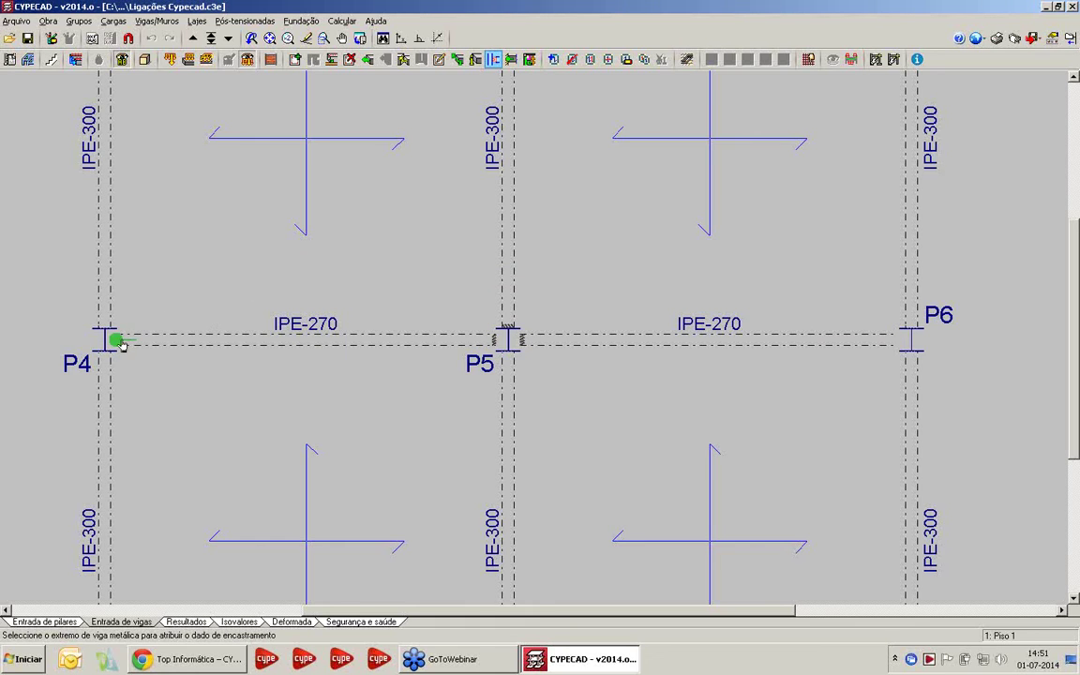
scroll(483, 354, up, 2)
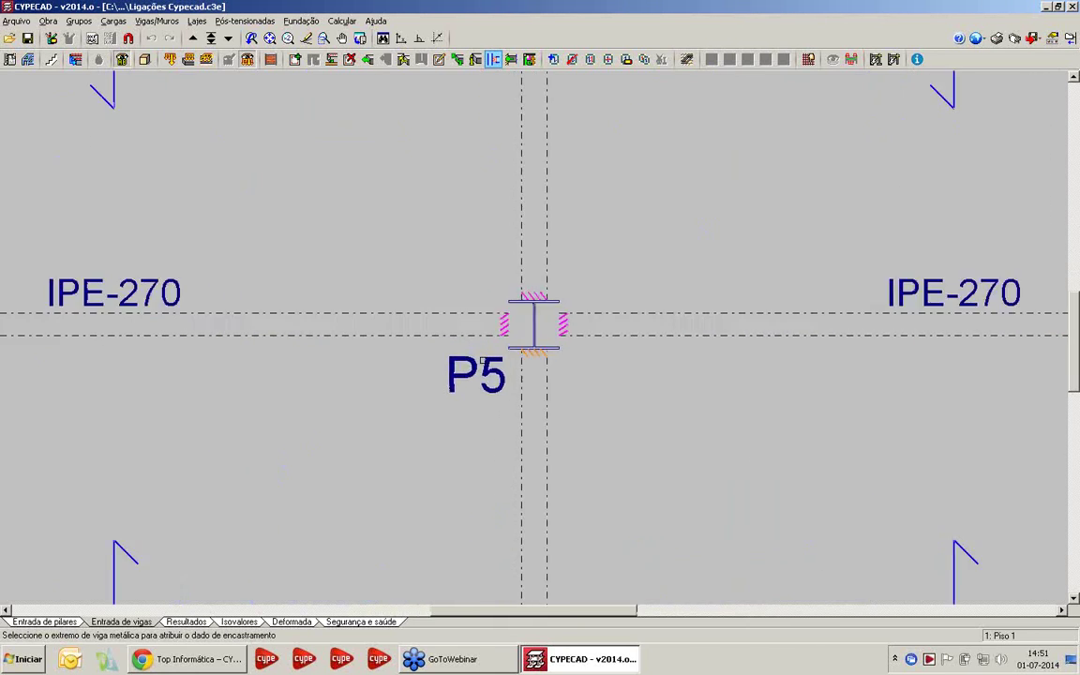
scroll(483, 359, up, 1)
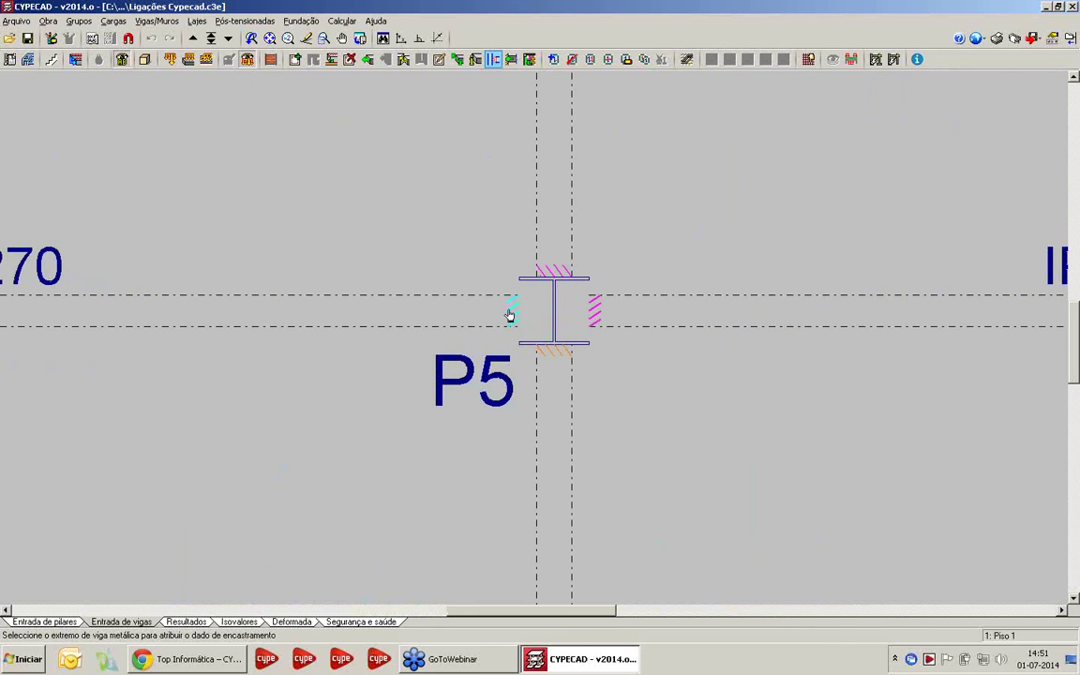
scroll(430, 202, down, 5)
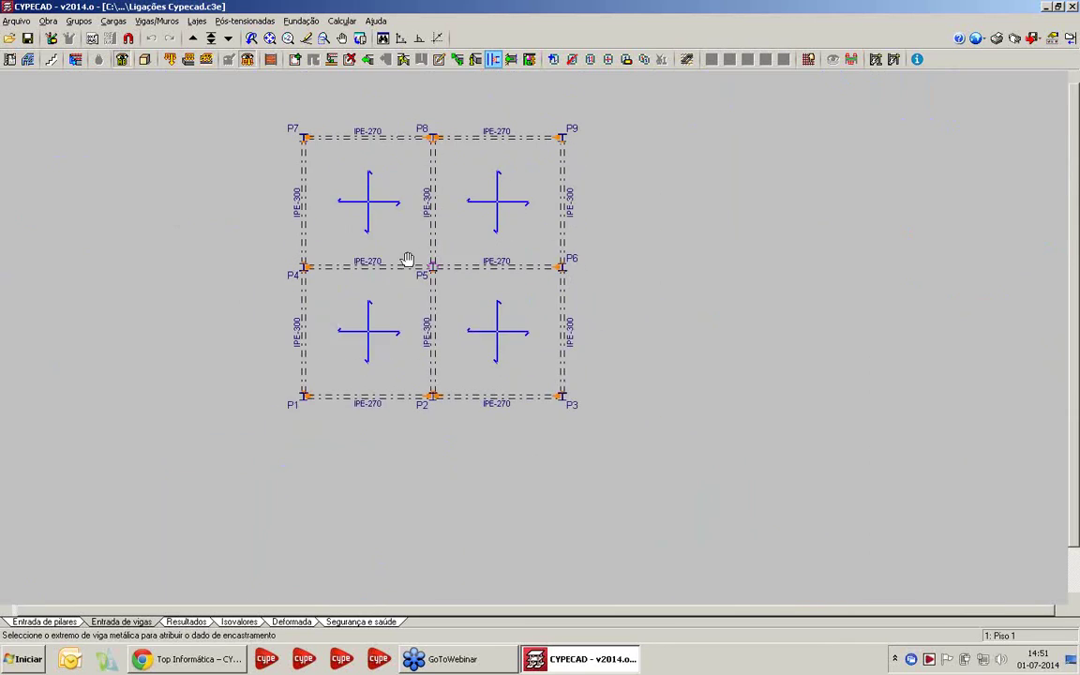
click(408, 258)
click(731, 368)
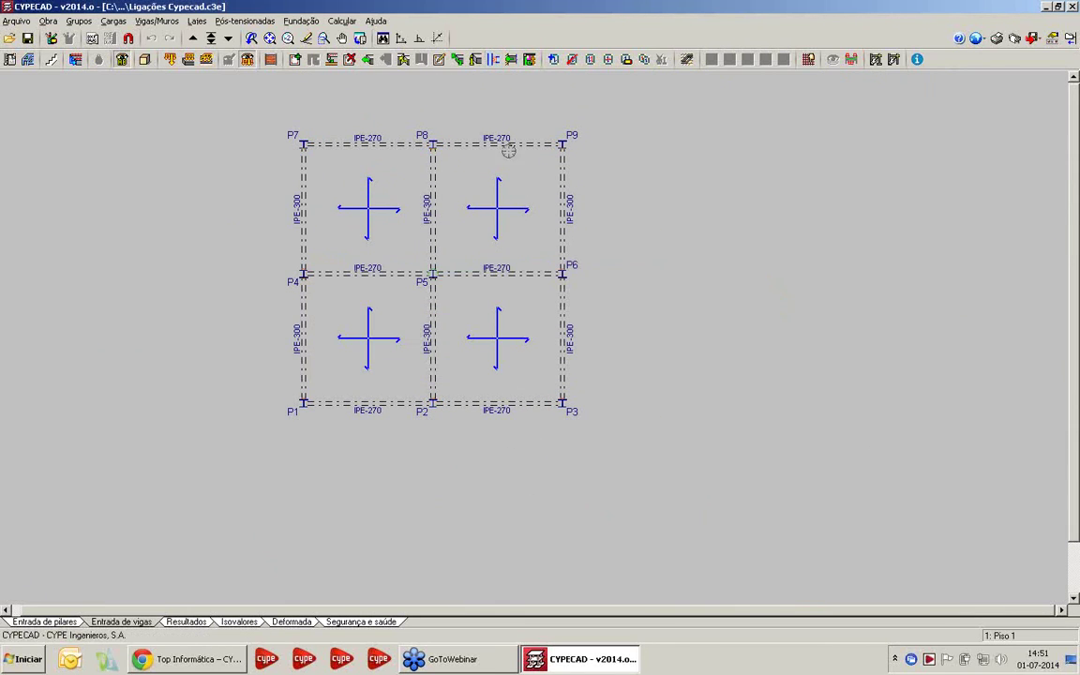
Consult the applied connections in the Piso 1 results and open the Tipo 3 connection detail at column P7
click(185, 621)
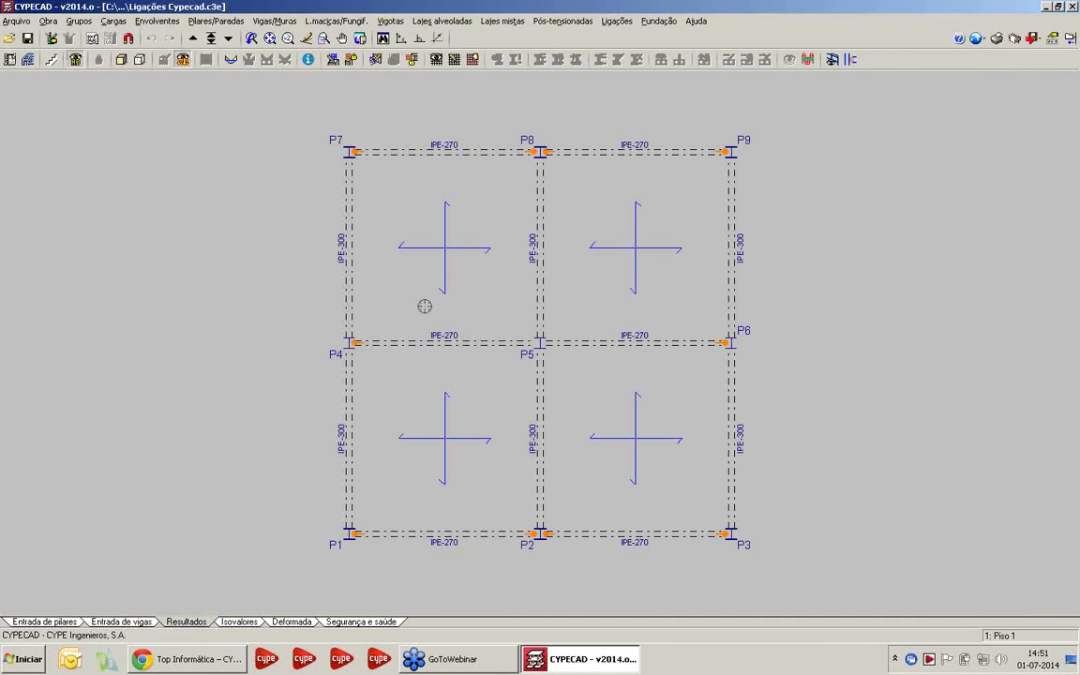
click(833, 60)
scroll(441, 252, up, 1)
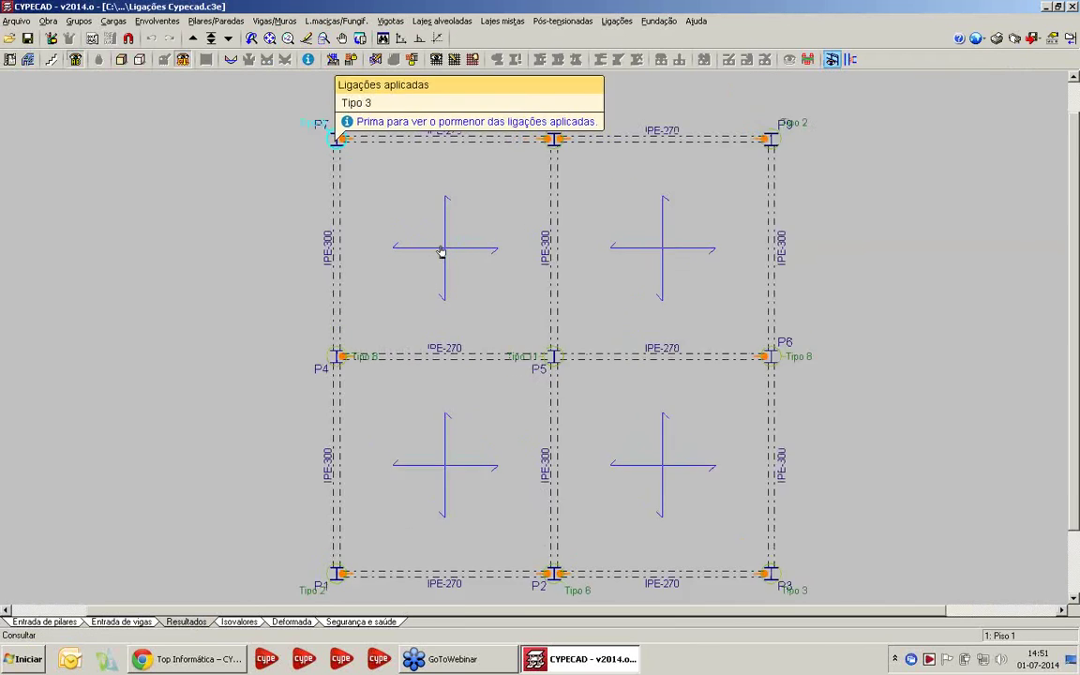
scroll(431, 246, down, 1)
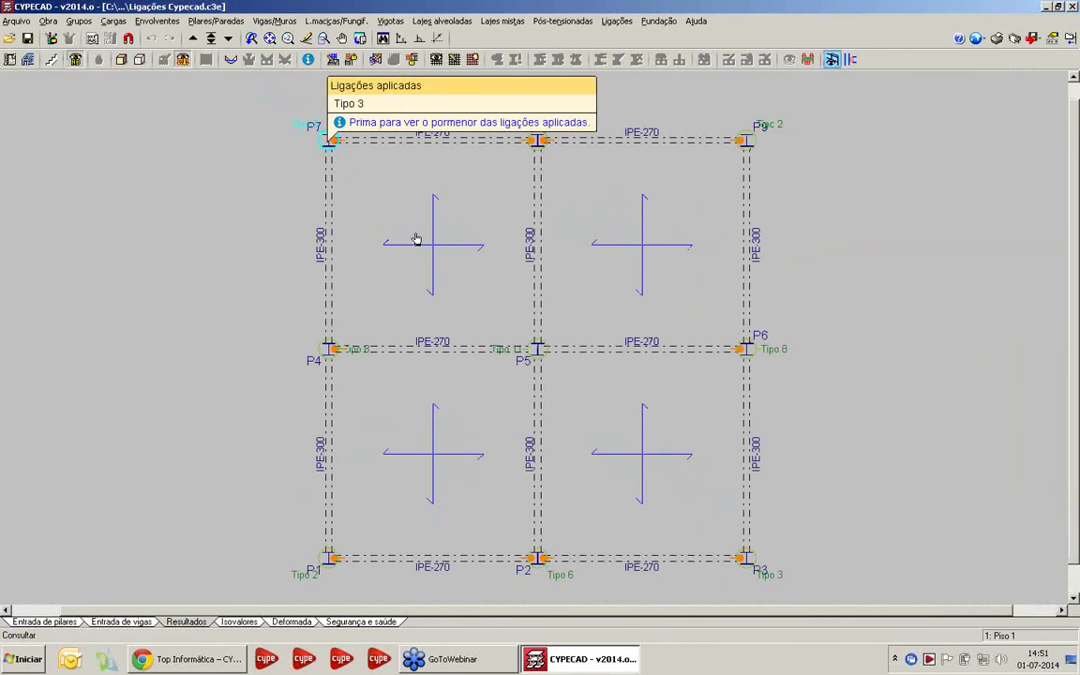
middle_drag(417, 239, 386, 237)
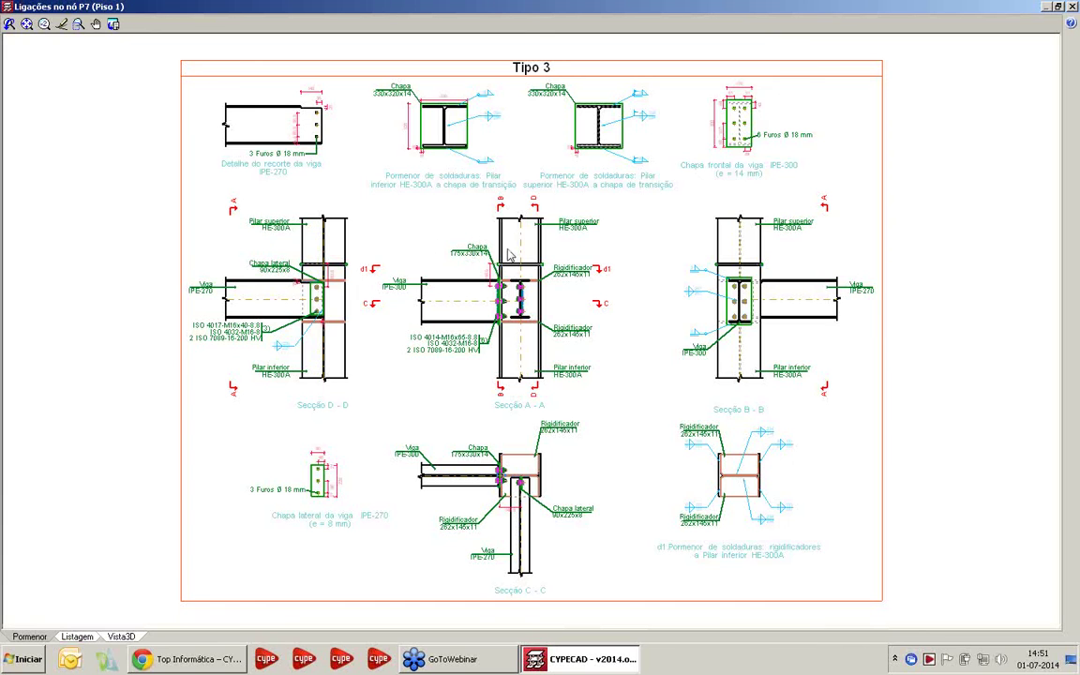
Display the P7 connection in 3D and examine the column splice and both beam joints from the side and above
click(131, 637)
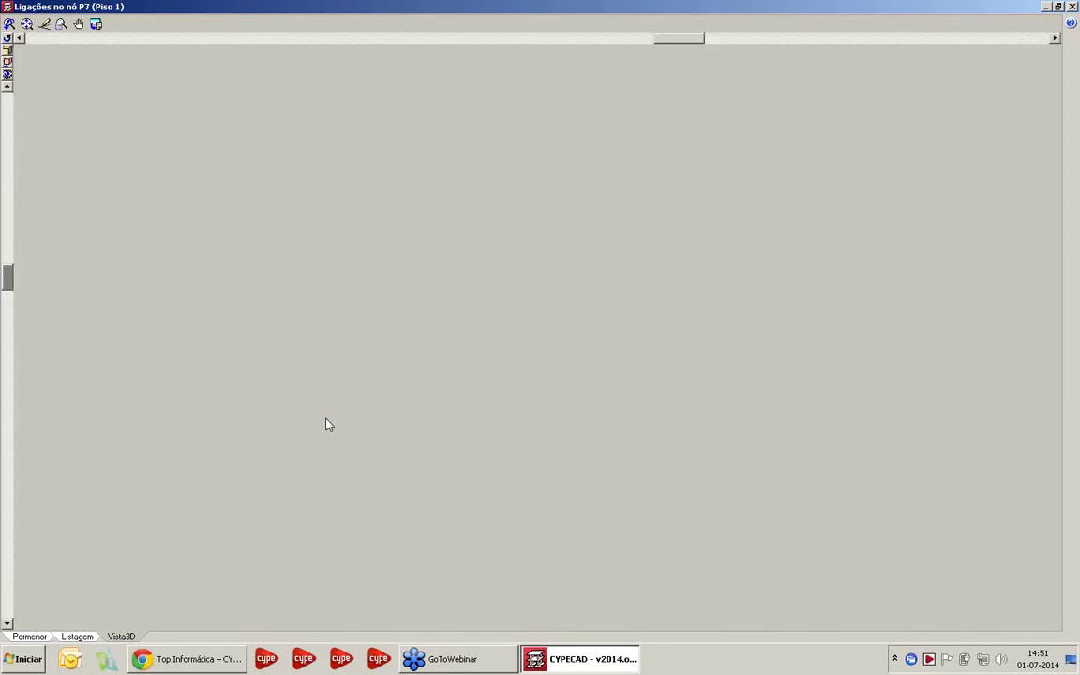
drag(394, 413, 705, 319)
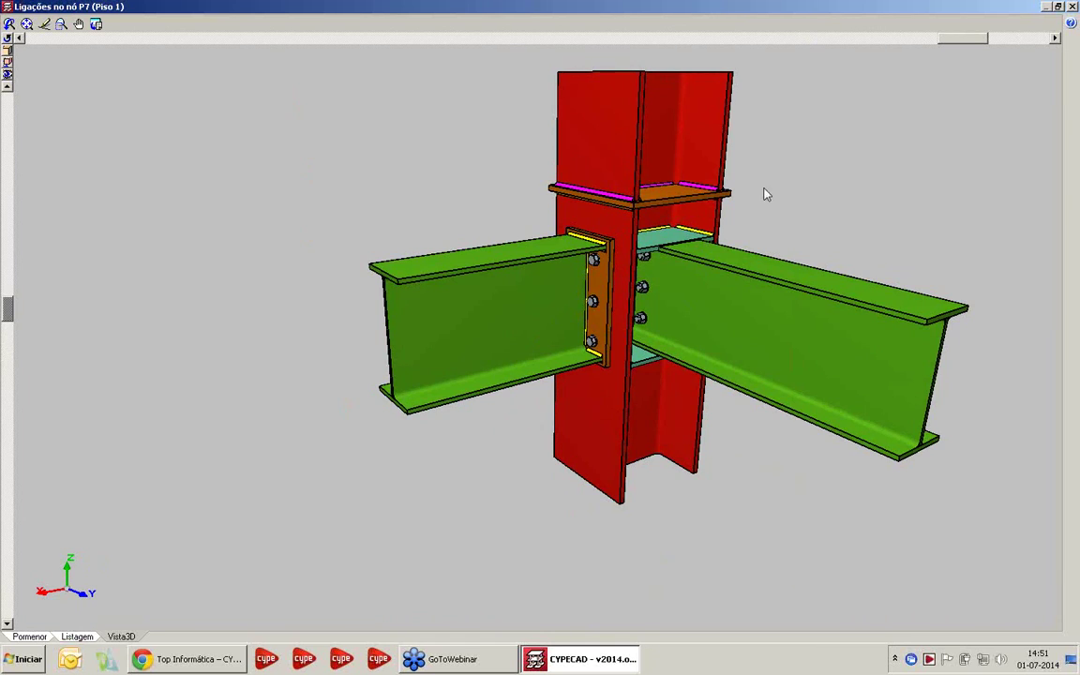
scroll(764, 216, up, 2)
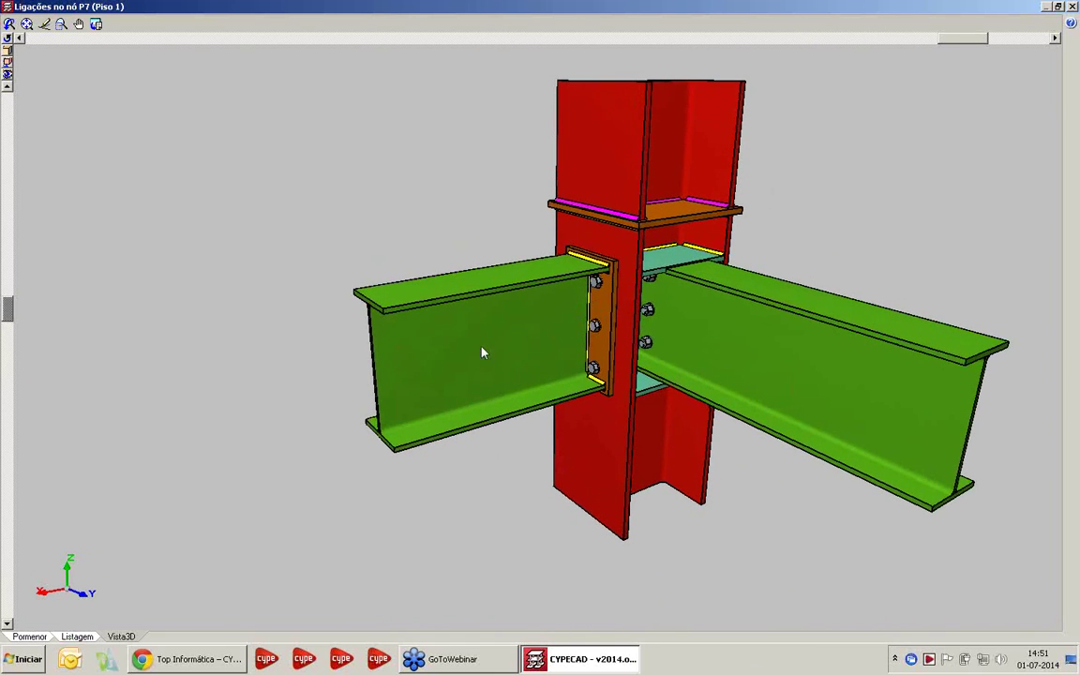
drag(681, 274, 520, 327)
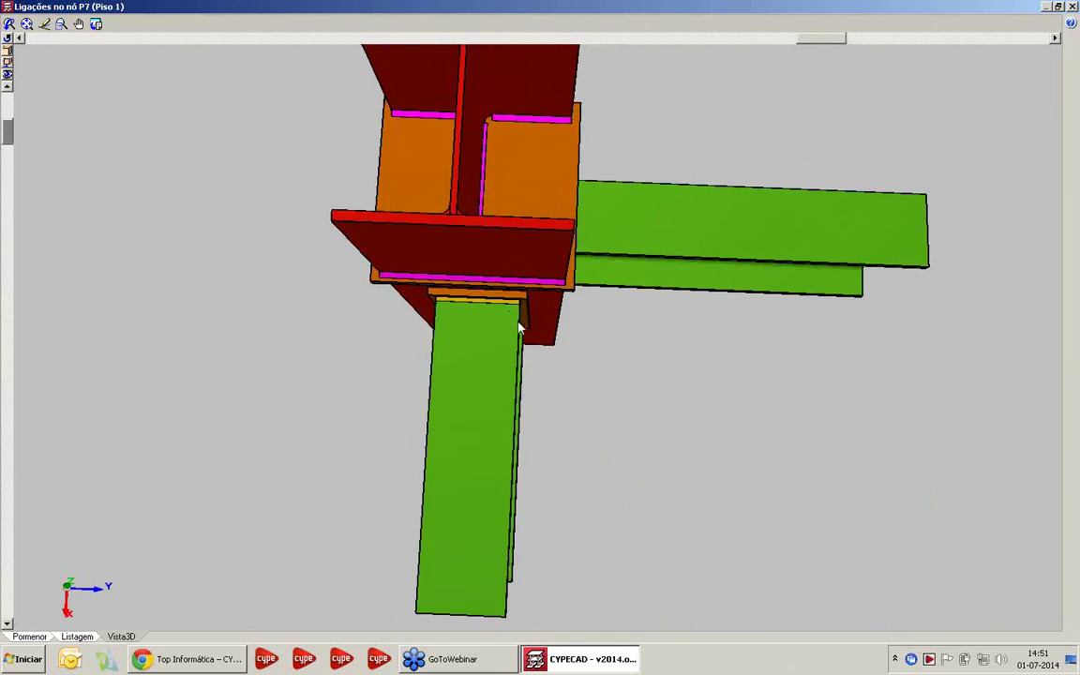
middle_drag(462, 225, 514, 315)
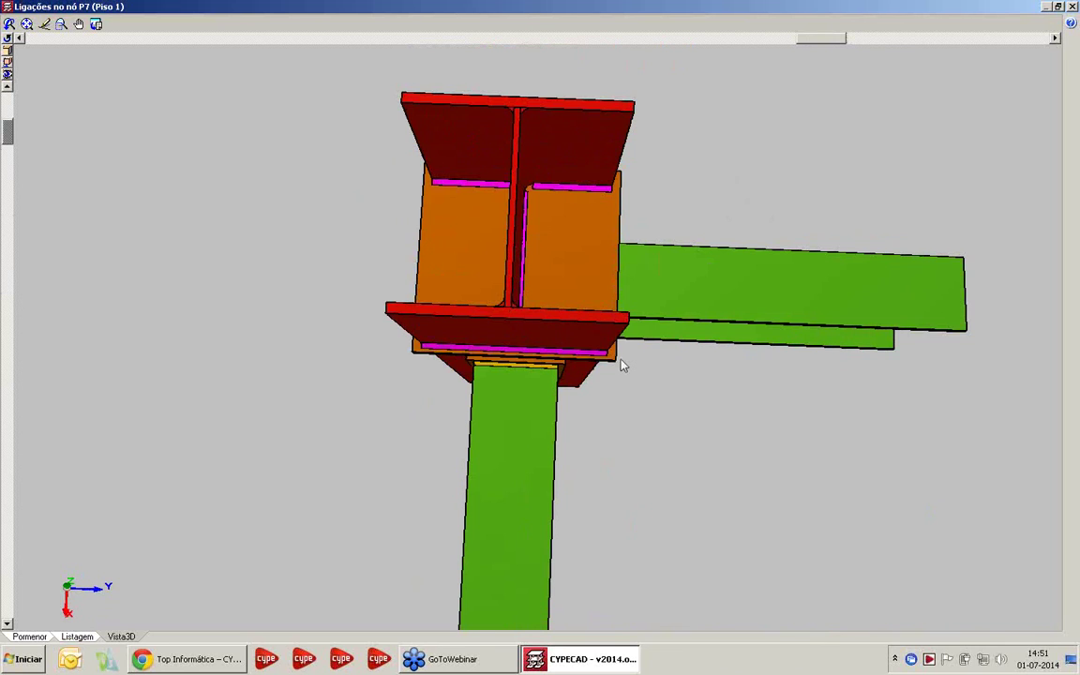
drag(622, 363, 470, 145)
middle_drag(582, 269, 541, 261)
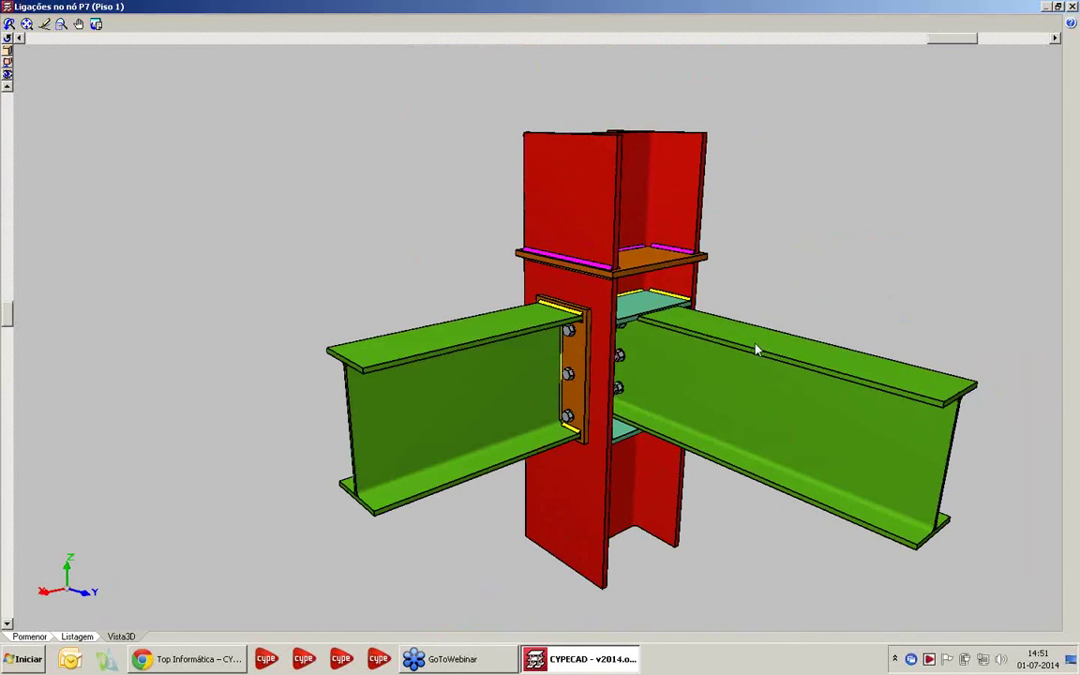
Inspect the bolts, end plate, side plate and stiffeners of the P7 connection up close, and close its detail
scroll(666, 418, up, 1)
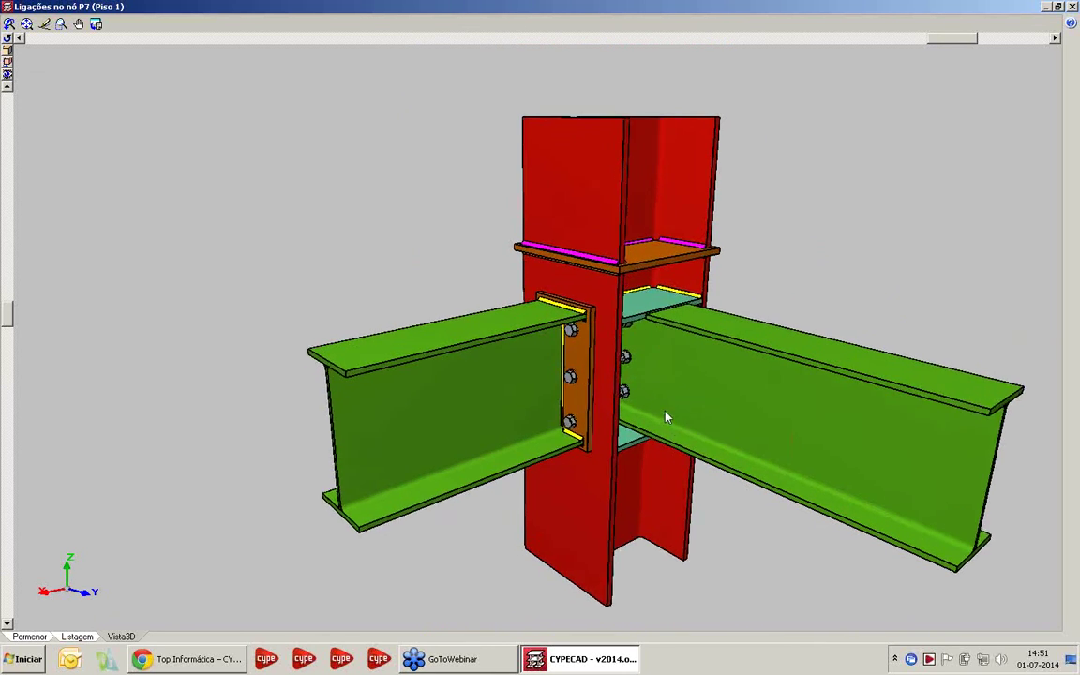
scroll(665, 418, up, 2)
scroll(525, 427, up, 1)
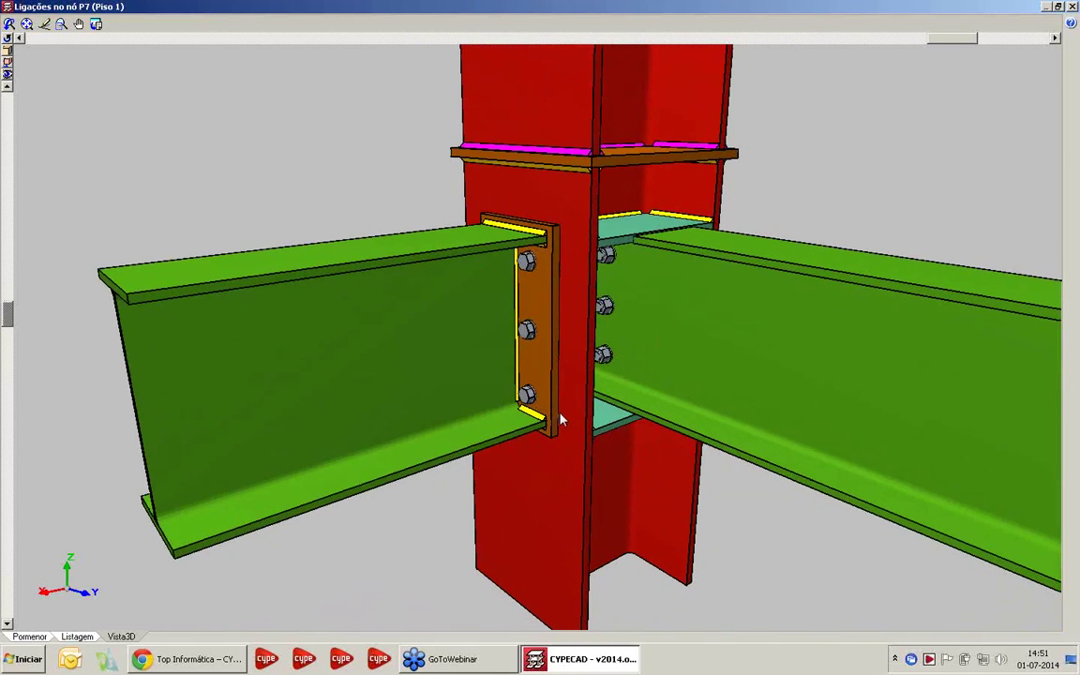
drag(654, 362, 589, 228)
drag(653, 522, 658, 607)
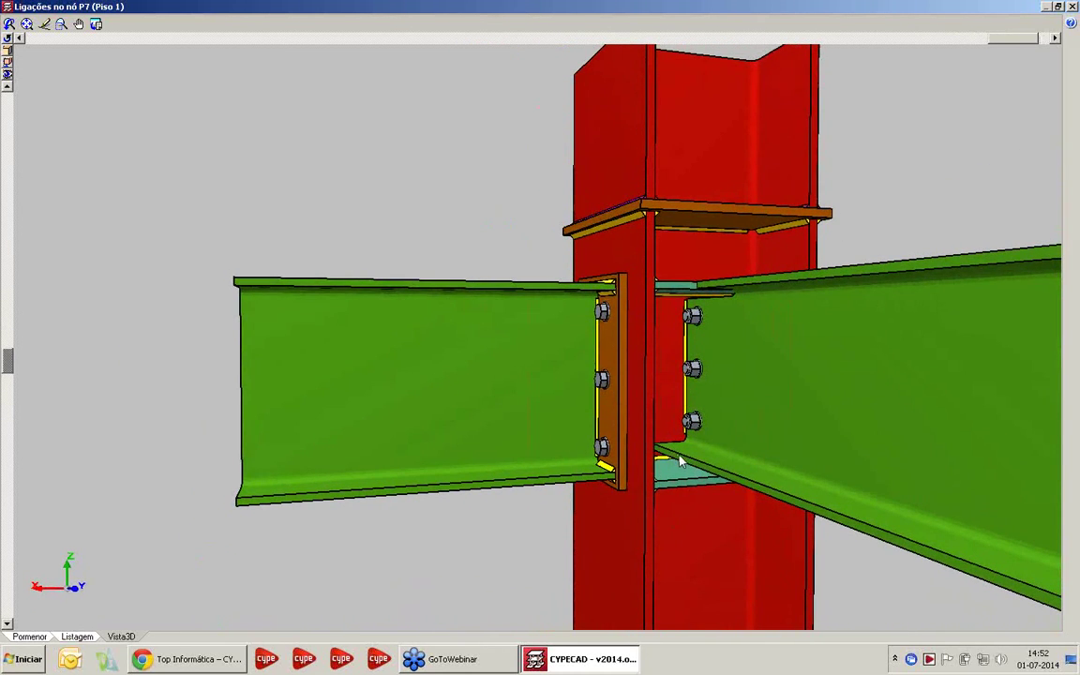
drag(693, 443, 723, 480)
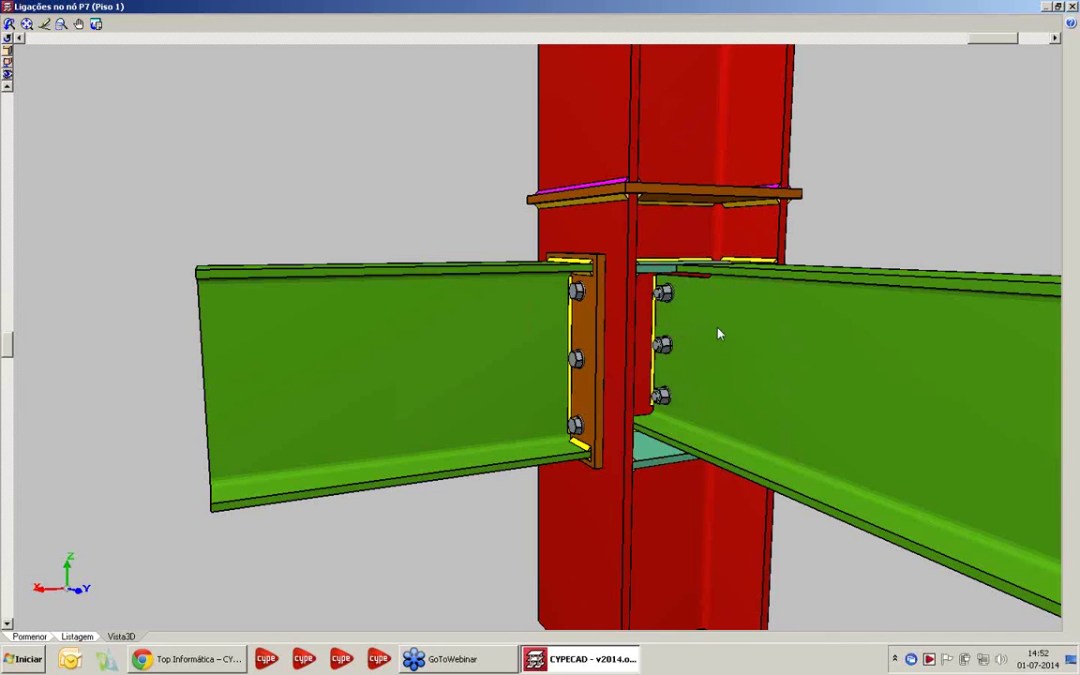
scroll(718, 331, down, 2)
click(1072, 7)
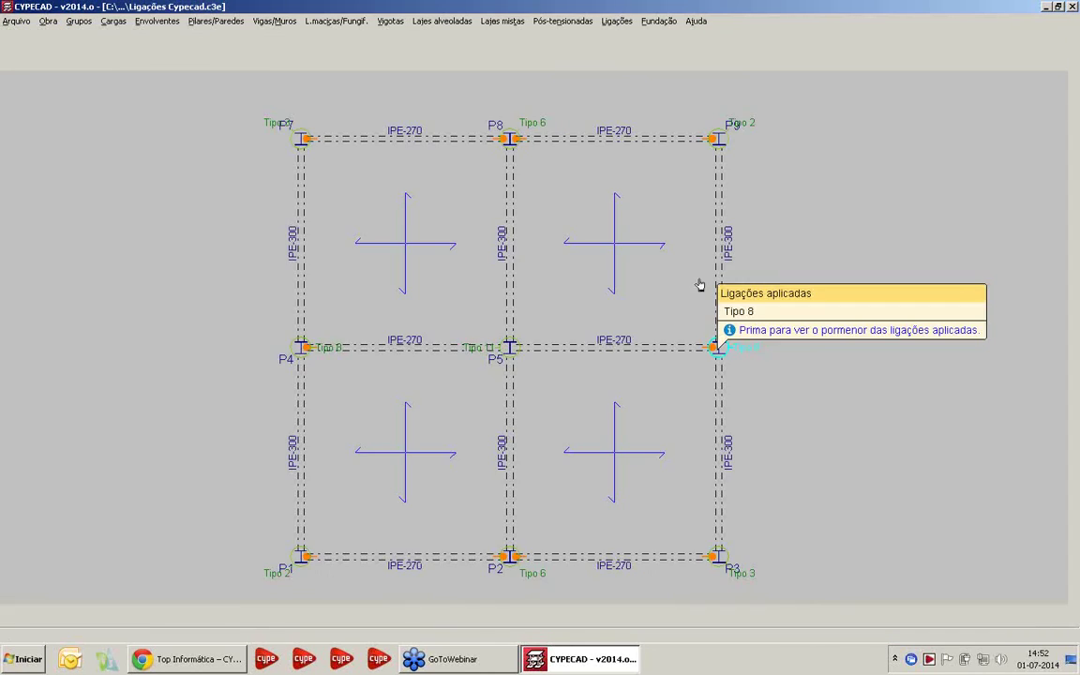
Open the Tipo 11 connection detail at central column P5 and display it in 3D
click(528, 333)
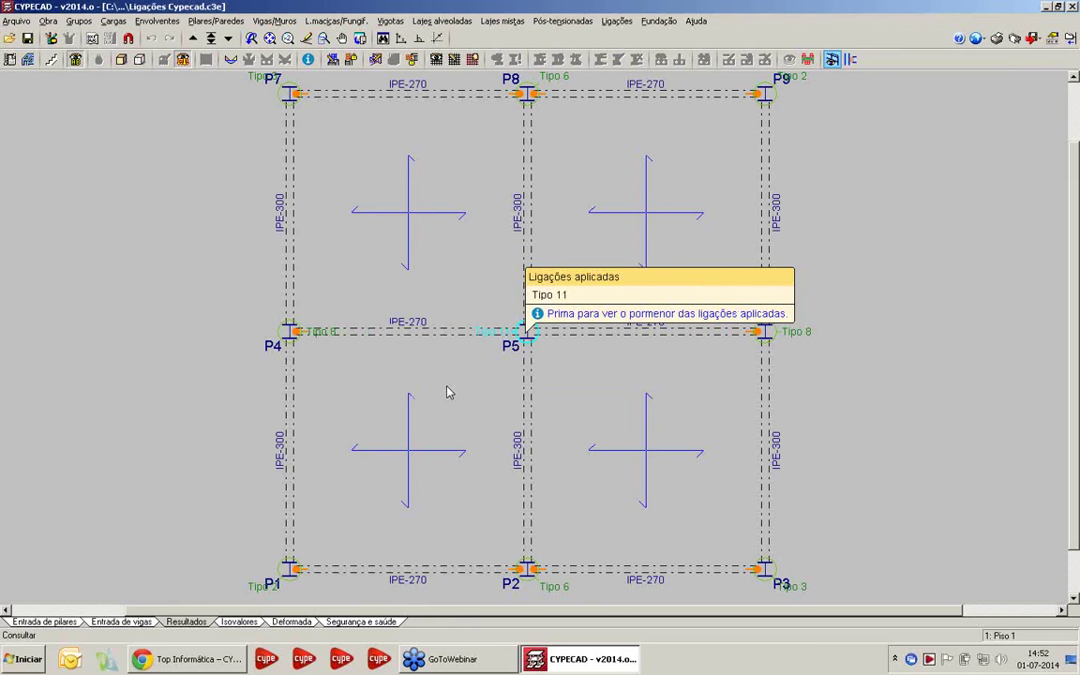
click(448, 392)
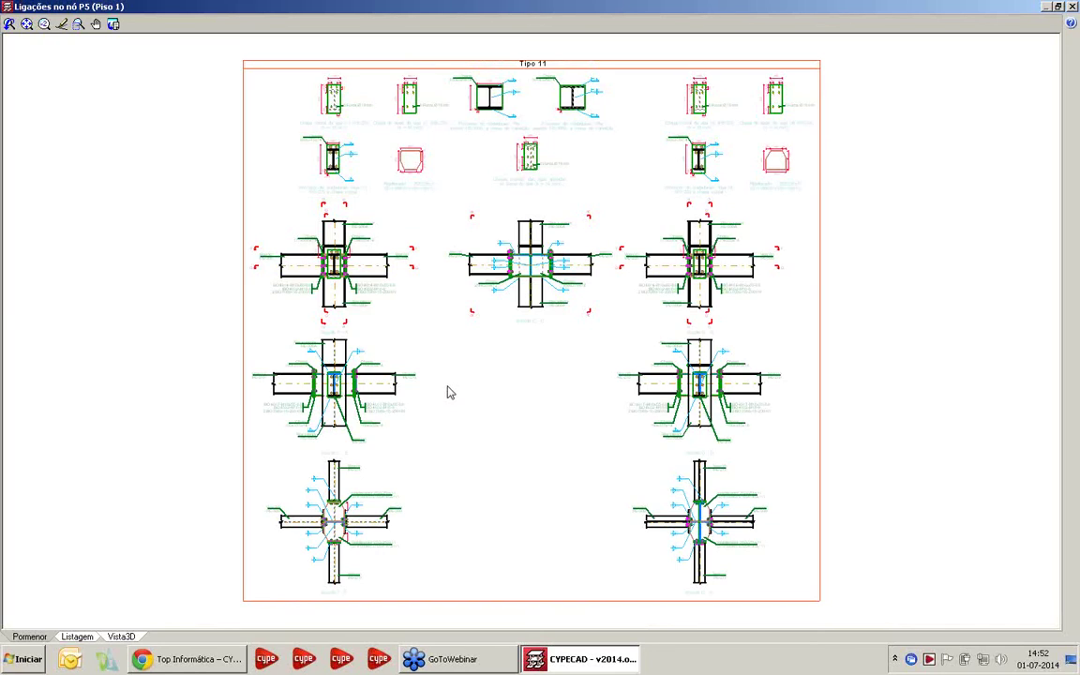
click(127, 637)
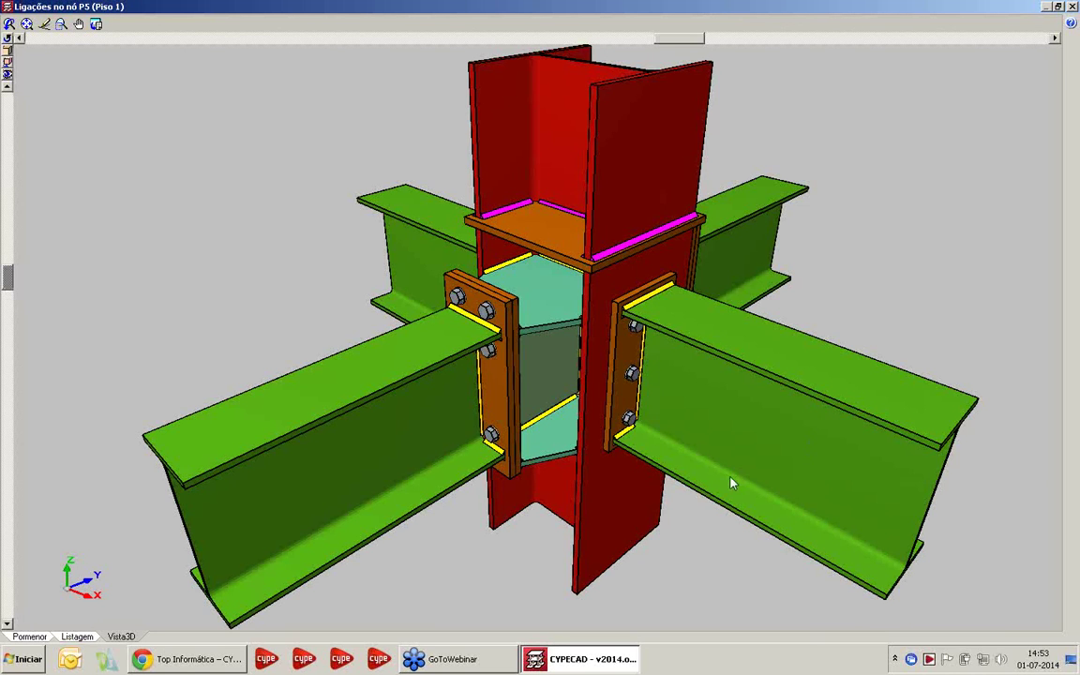
Examine the four bolted beam joints and the stiffeners around column P5 from several sides, and close the detail
drag(730, 477, 870, 445)
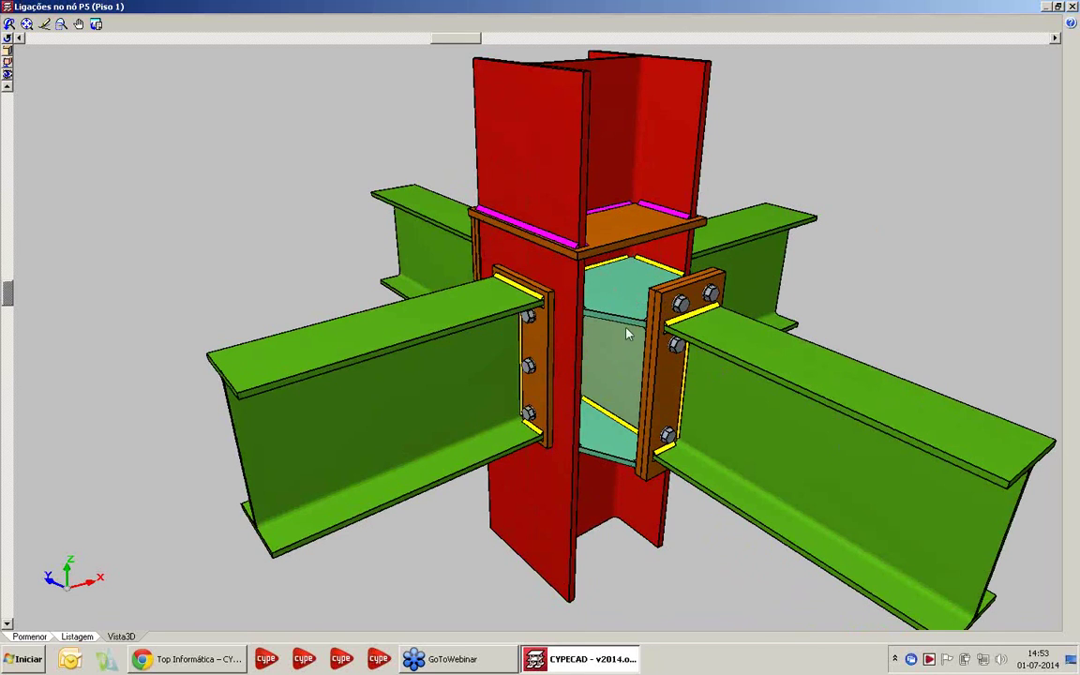
drag(634, 386, 321, 519)
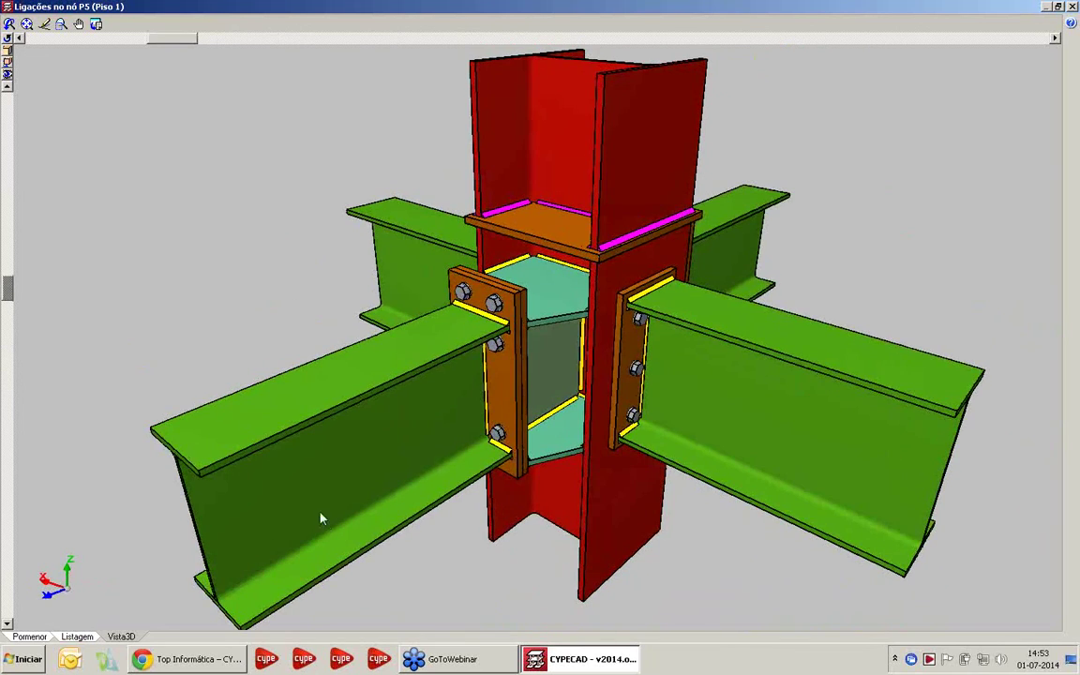
drag(528, 369, 319, 416)
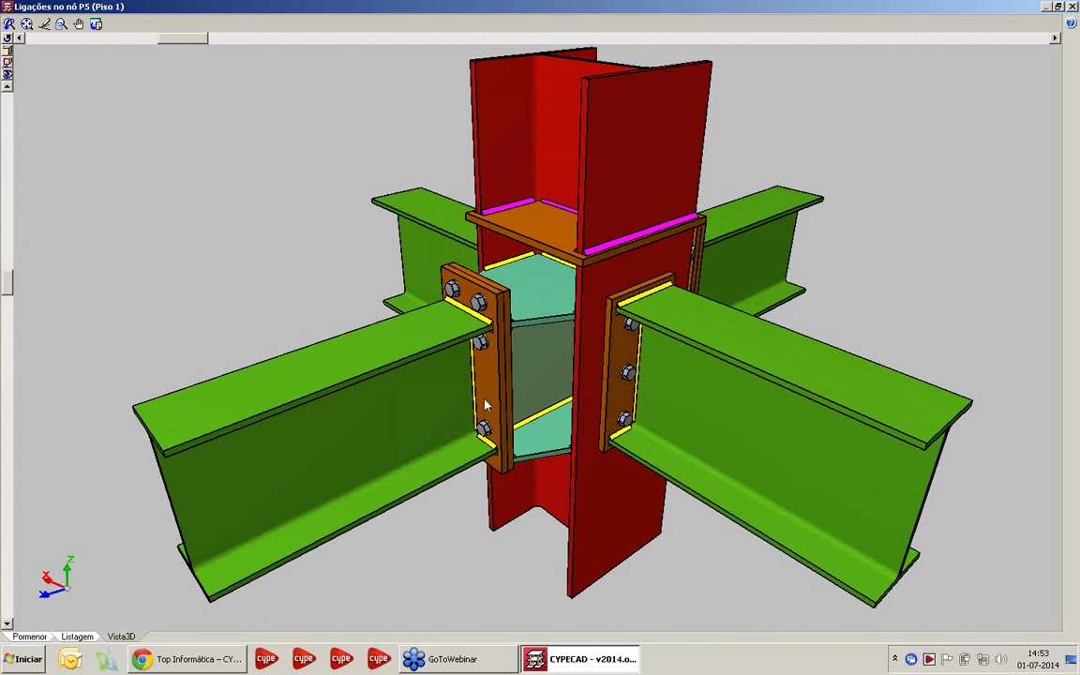
drag(614, 424, 573, 380)
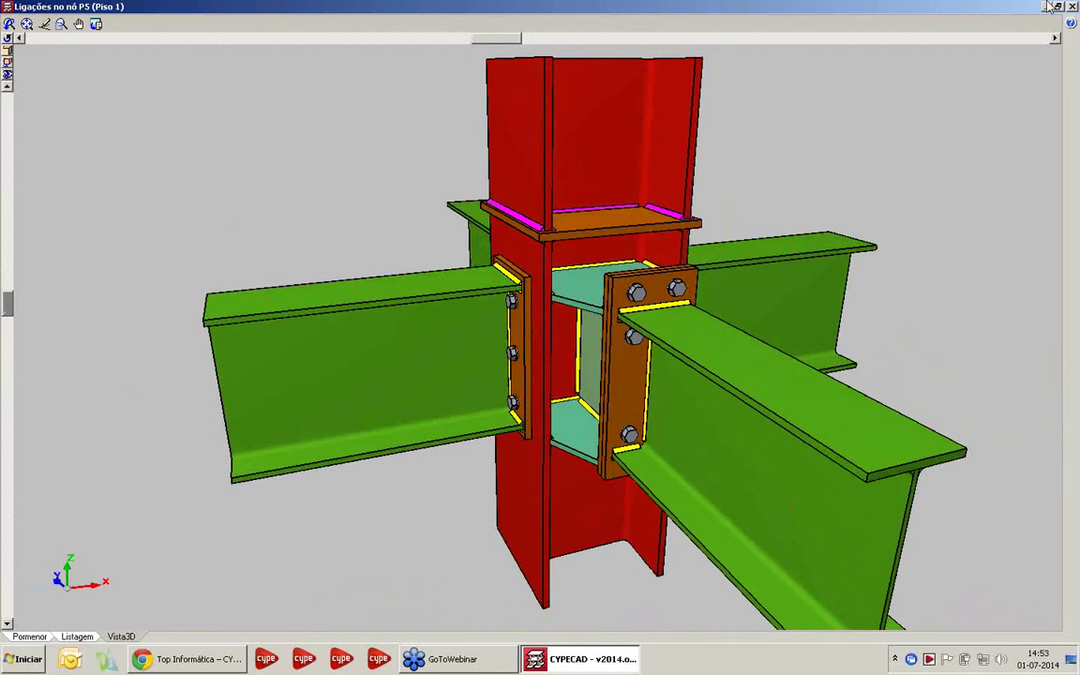
click(1072, 7)
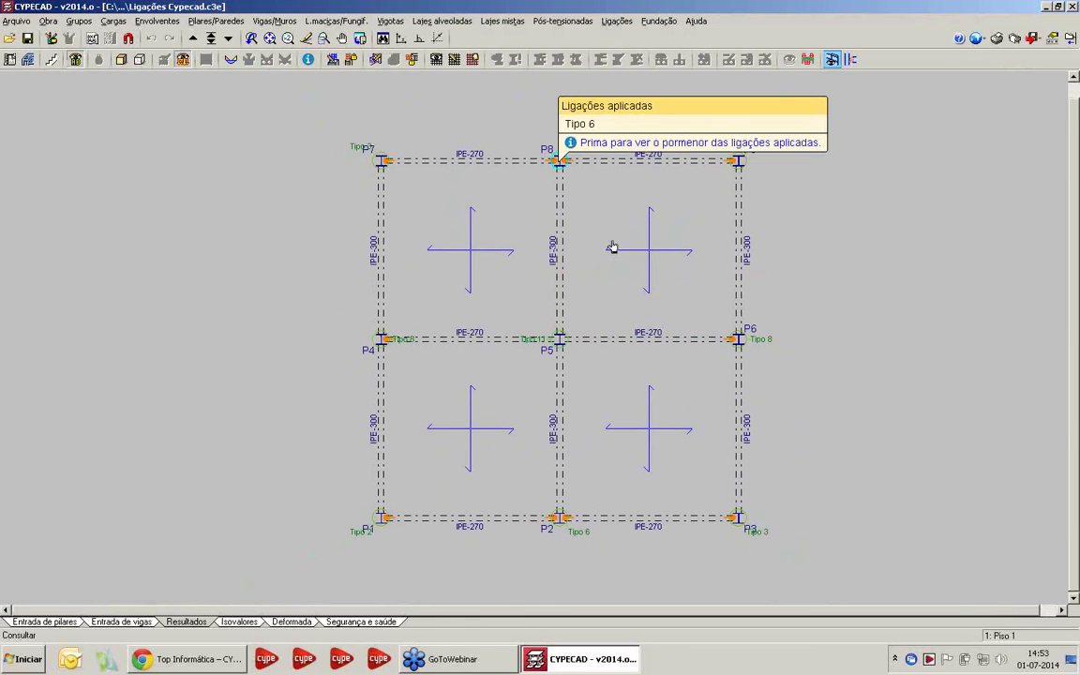
Start the rotational behaviour analysis of the connections and check the IPE-270 beam ends at column P5
click(851, 60)
click(397, 371)
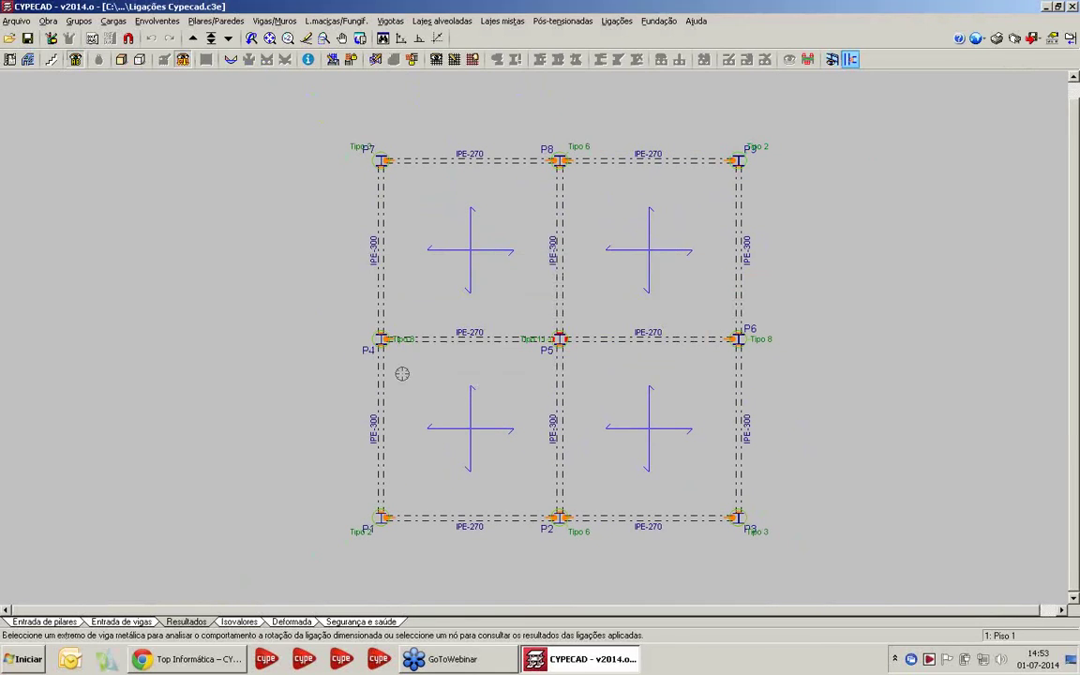
scroll(345, 374, up, 2)
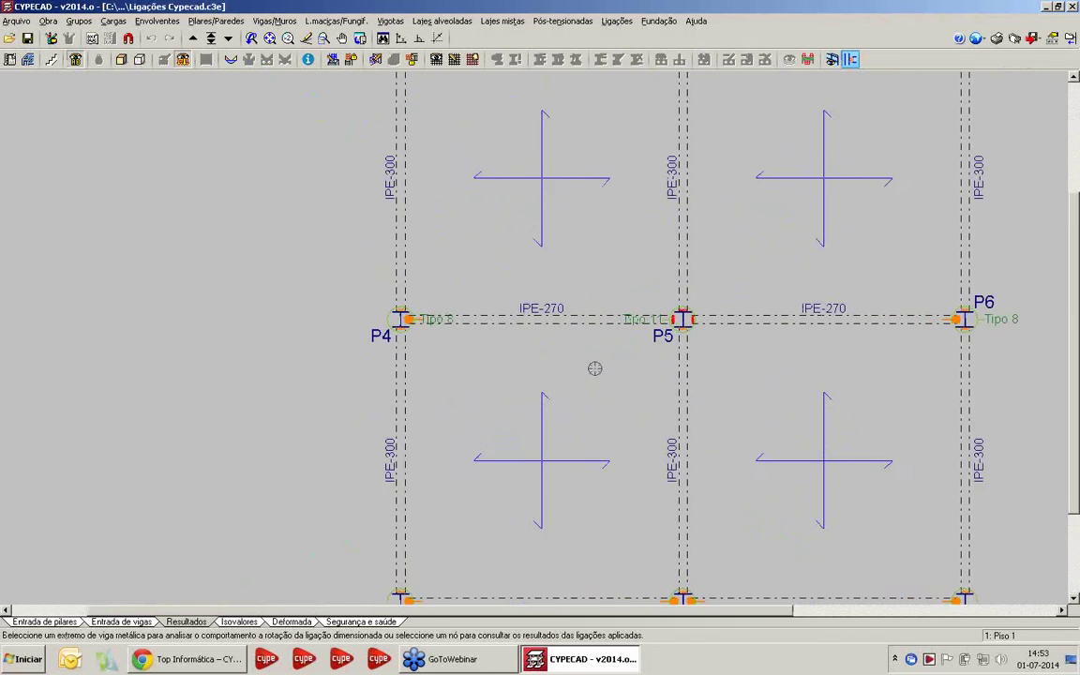
scroll(603, 374, up, 1)
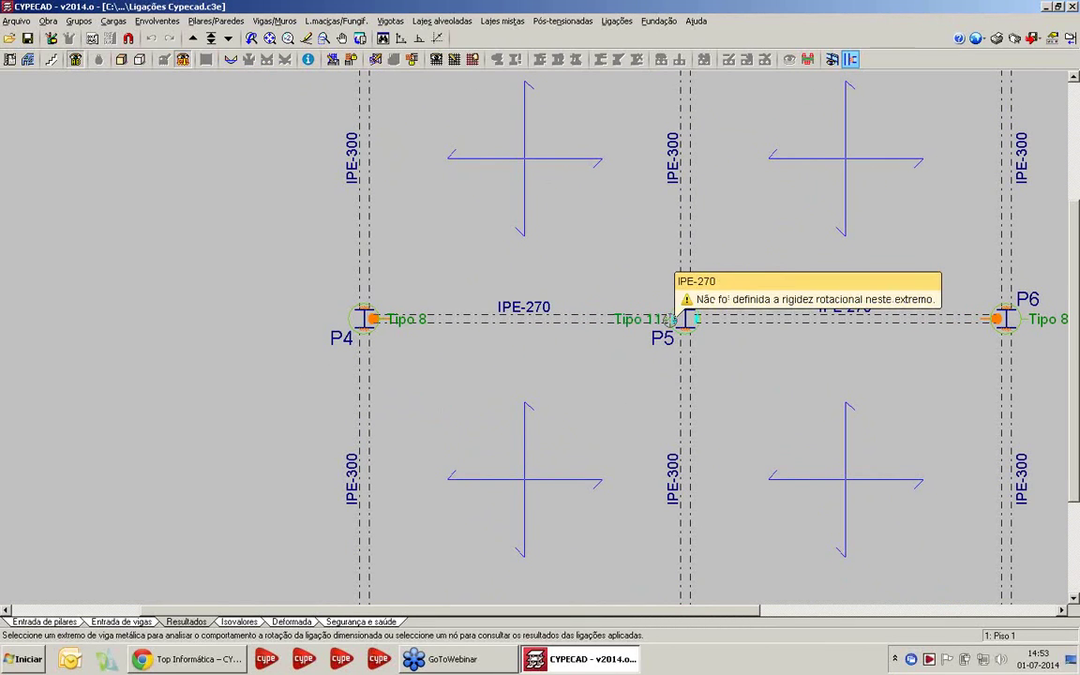
mouse_move(701, 318)
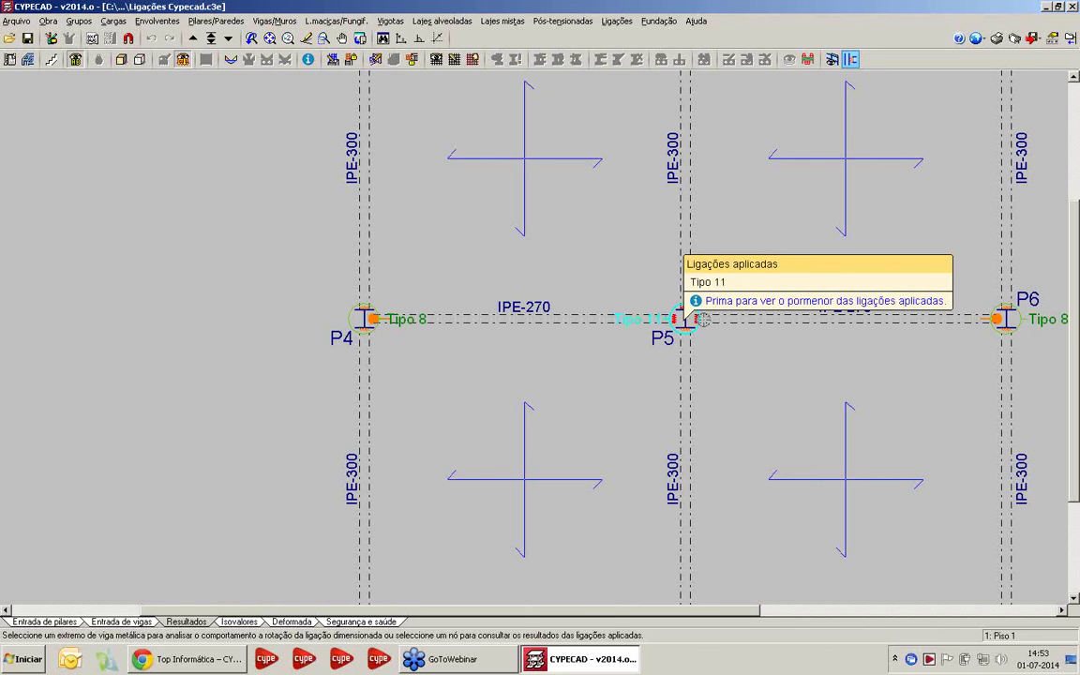
scroll(696, 300, down, 3)
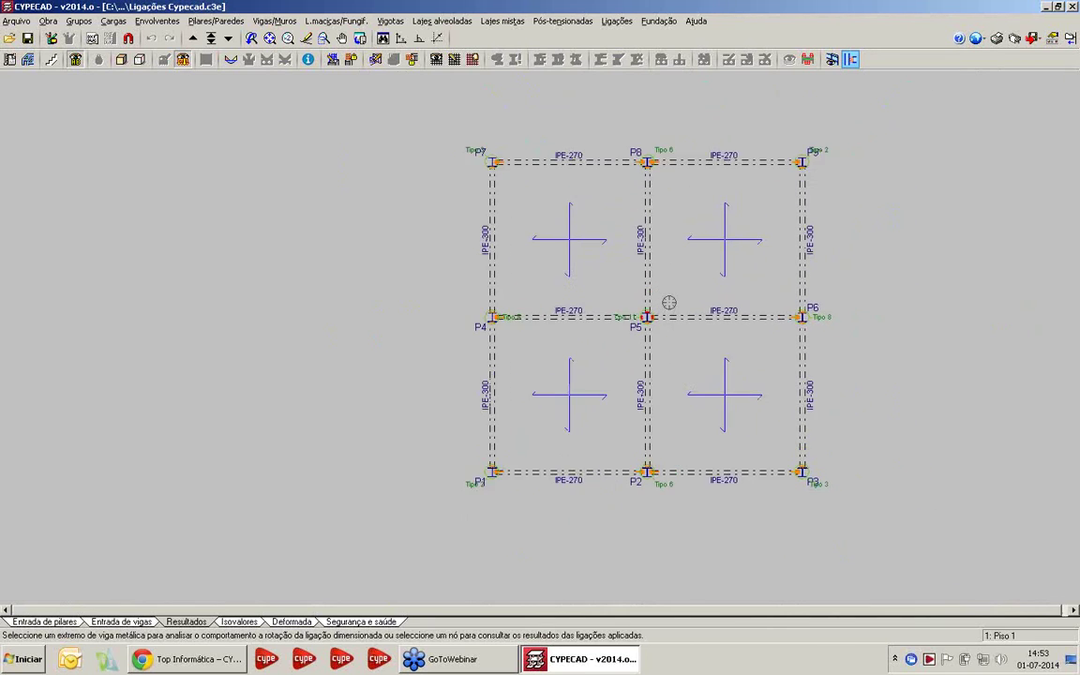
scroll(669, 302, up, 1)
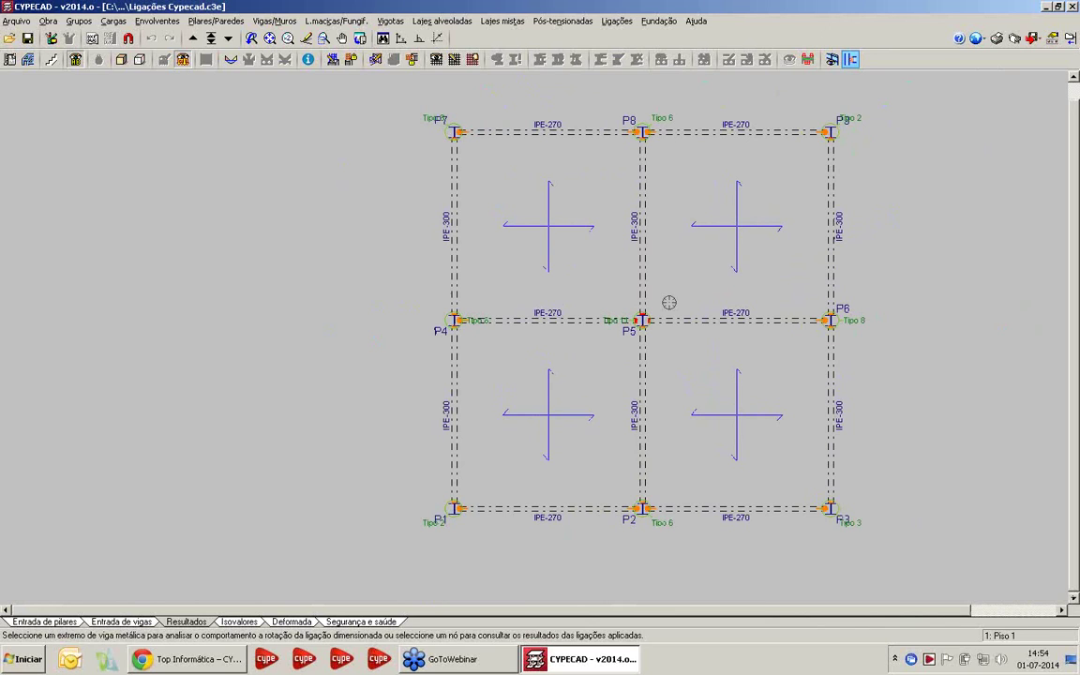
mouse_move(646, 313)
middle_down()
mouse_move(550, 321)
mouse_move(561, 332)
middle_up()
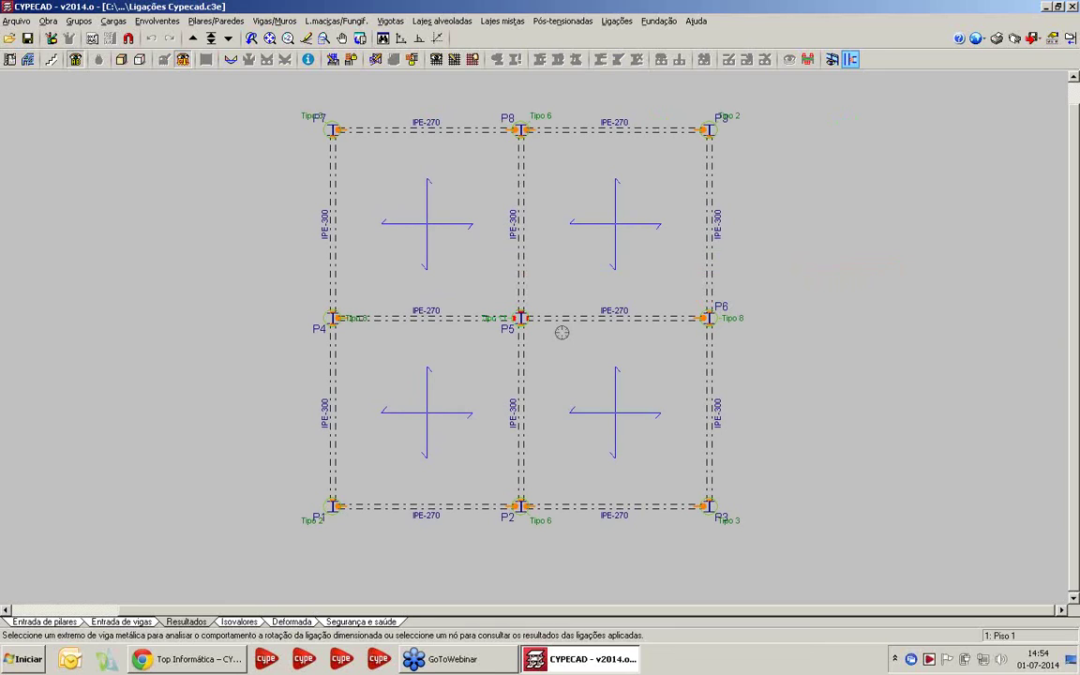